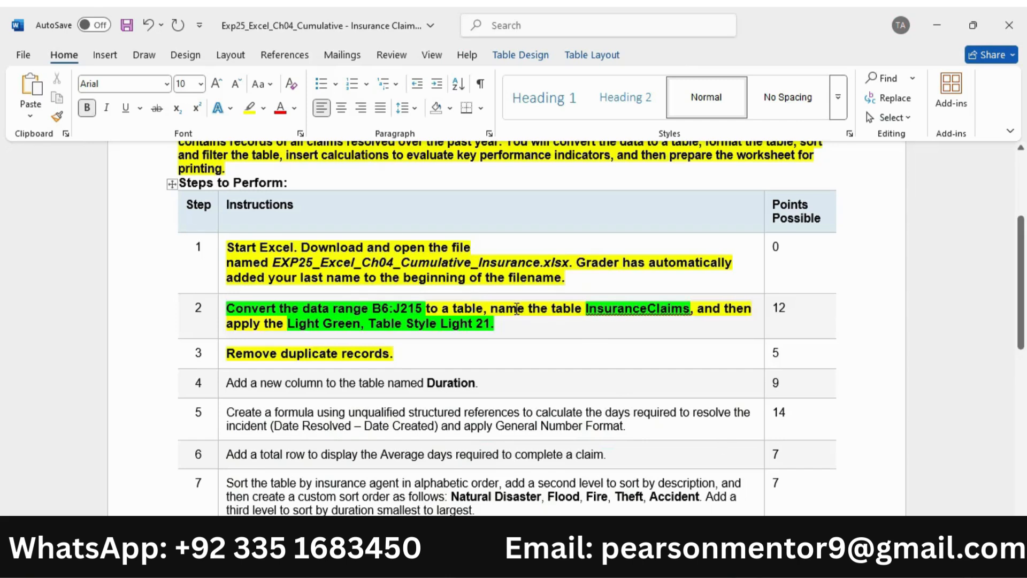
Make the text of instruction 4 bold, enlarge it to 10 pt and highlight it in yellow.
{"action": "scroll", "coordinate": [317, 300], "scroll_direction": "down", "scroll_amount": 3}
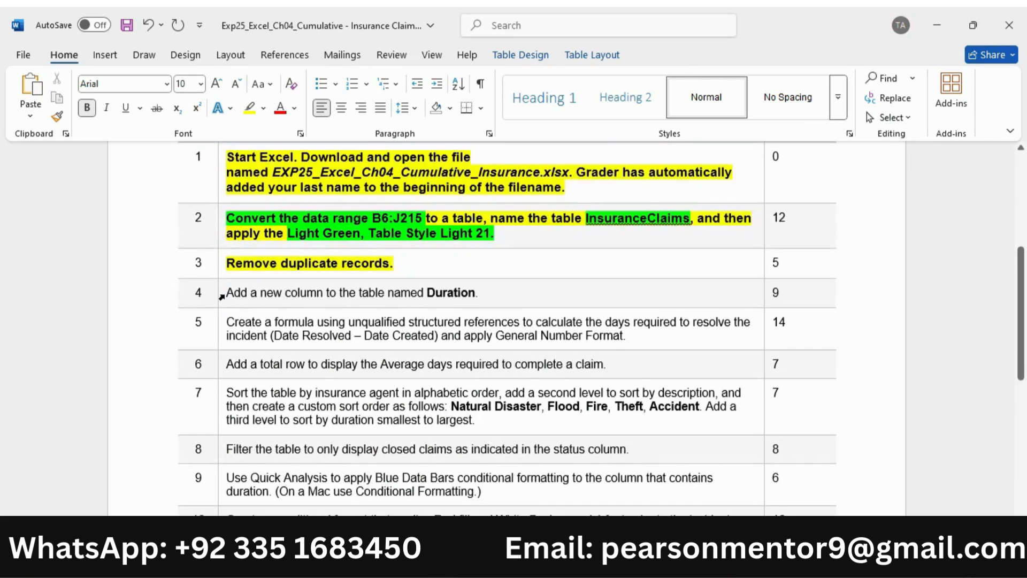
{"action": "left_click", "coordinate": [222, 296]}
{"action": "left_click", "coordinate": [237, 268]}
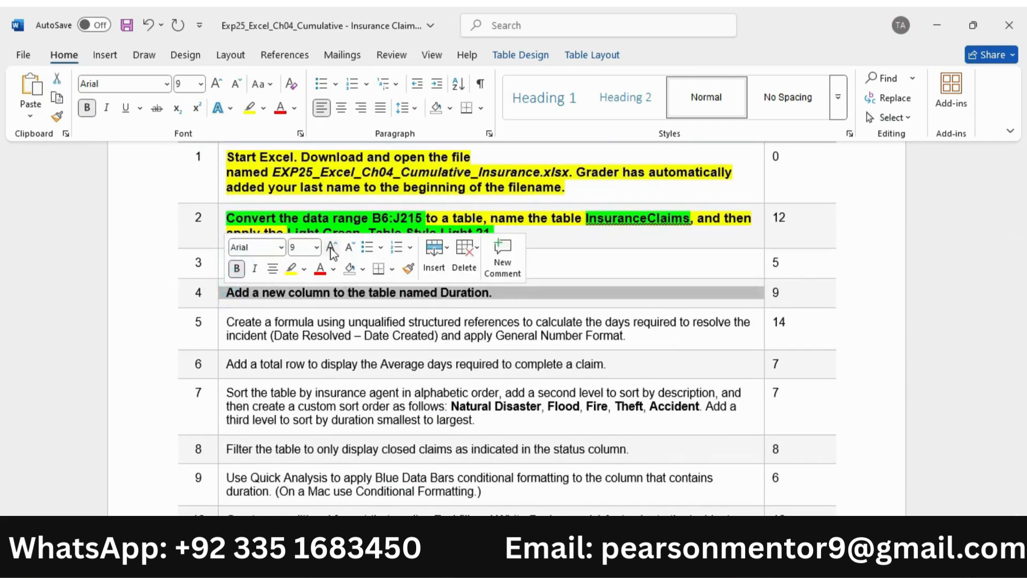
{"action": "left_click", "coordinate": [332, 254]}
{"action": "left_click", "coordinate": [291, 268]}
{"action": "left_click", "coordinate": [302, 299]}
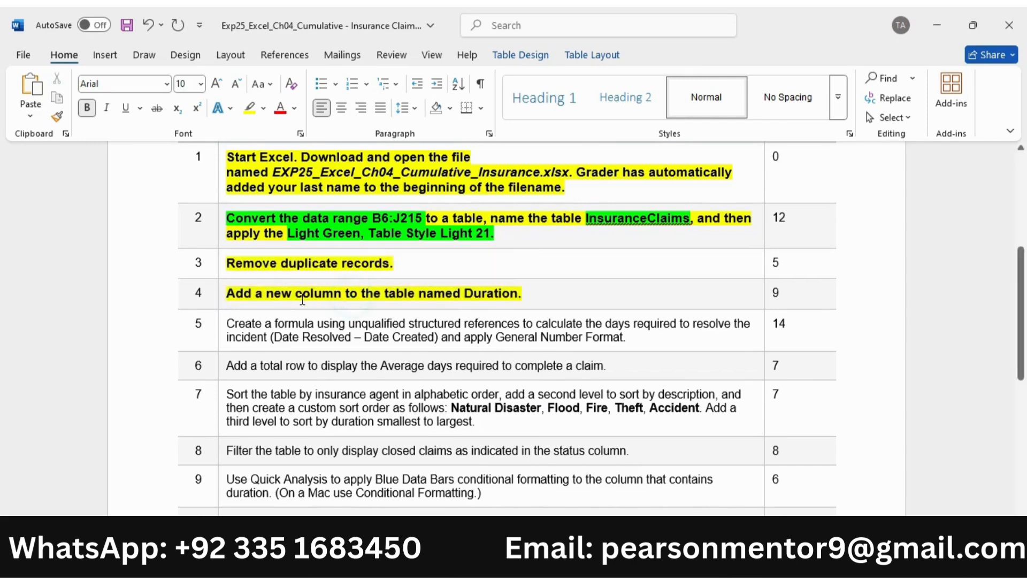
Copy the word Duration in instruction 4 and highlight it in bright green.
{"action": "double_click", "coordinate": [473, 294]}
{"action": "key", "text": "ctrl+c"}
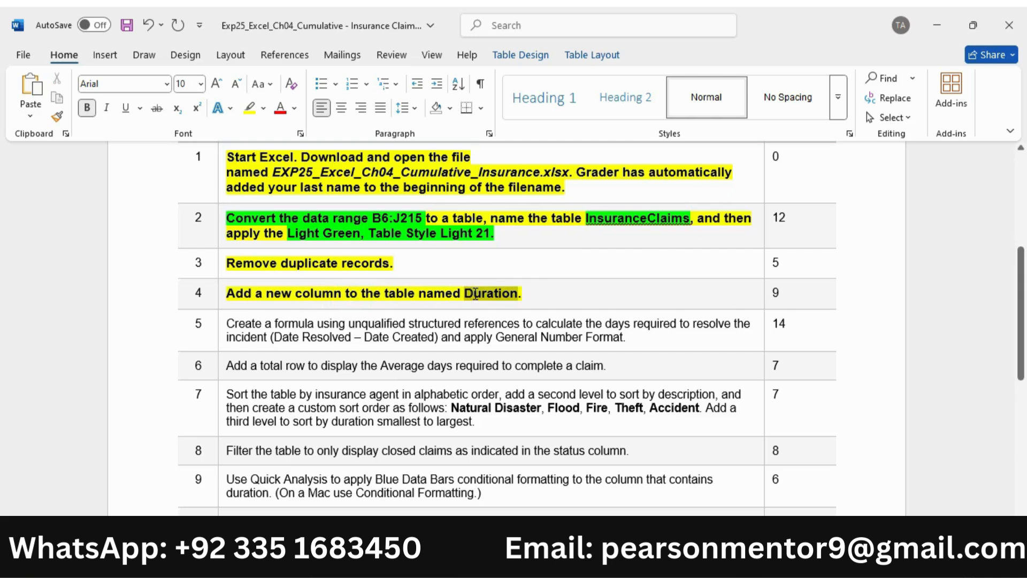
{"action": "left_click", "coordinate": [552, 267]}
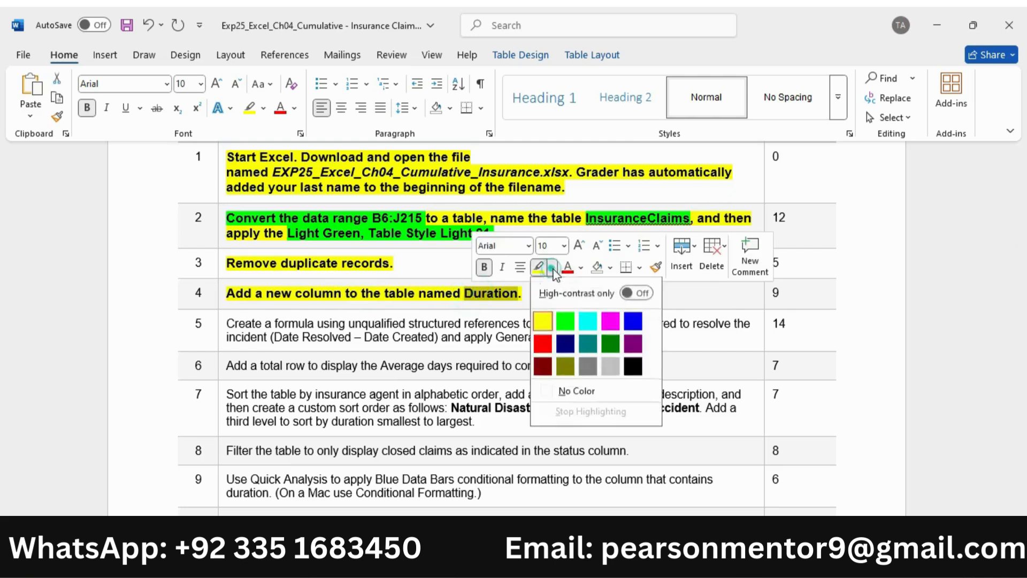
{"action": "left_click", "coordinate": [564, 321]}
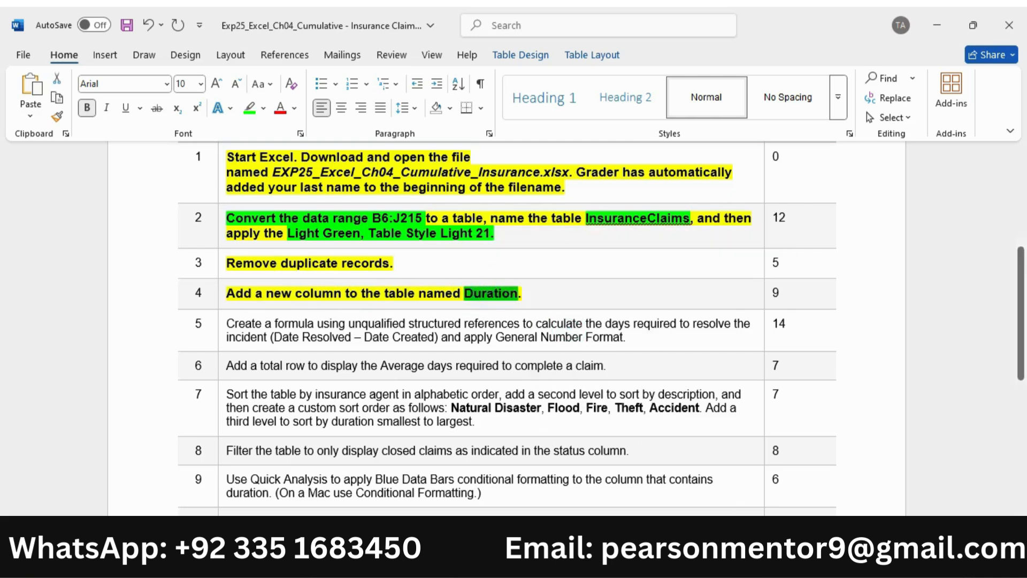
Switch to the Excel workbook and add a Duration column to the table by pasting the copied name into K6.
{"action": "left_click", "coordinate": [712, 561]}
{"action": "scroll", "coordinate": [746, 293], "scroll_direction": "up", "scroll_amount": 2}
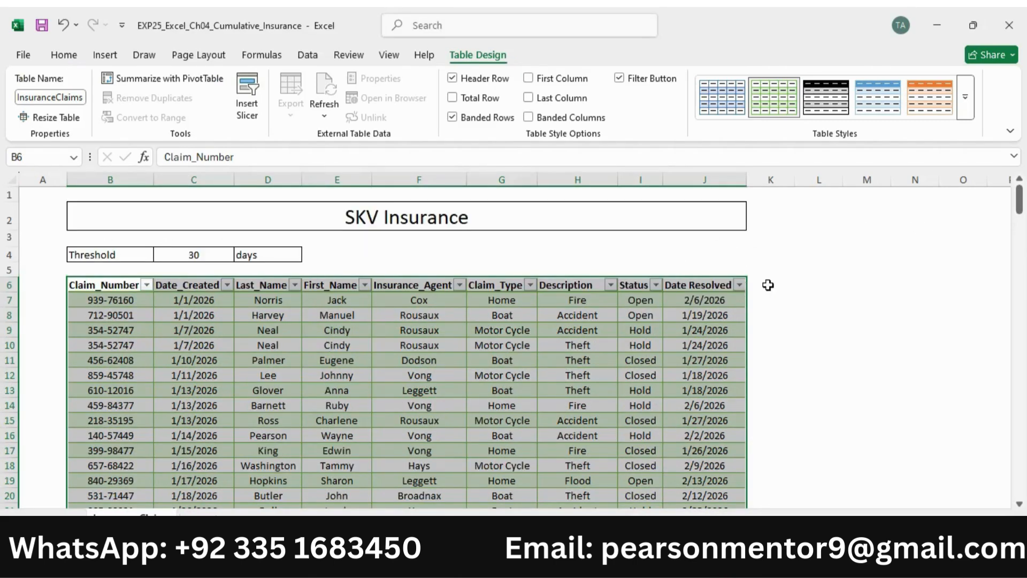
{"action": "left_click", "coordinate": [768, 286]}
{"action": "key", "text": "ctrl+v"}
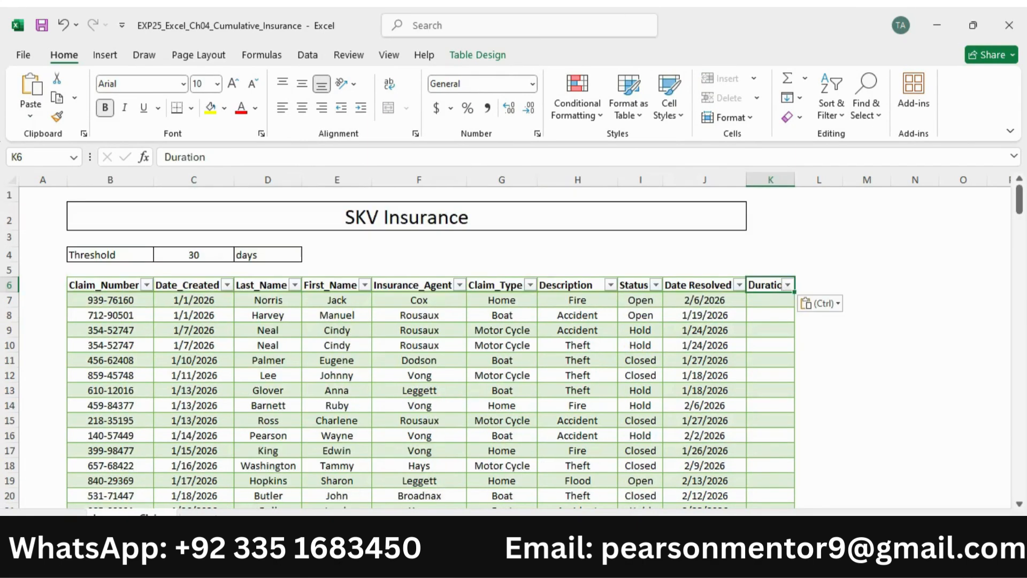
Switch back to the Word instructions and make instruction 5 bold, 10 pt and highlighted in yellow.
{"action": "left_click", "coordinate": [744, 561]}
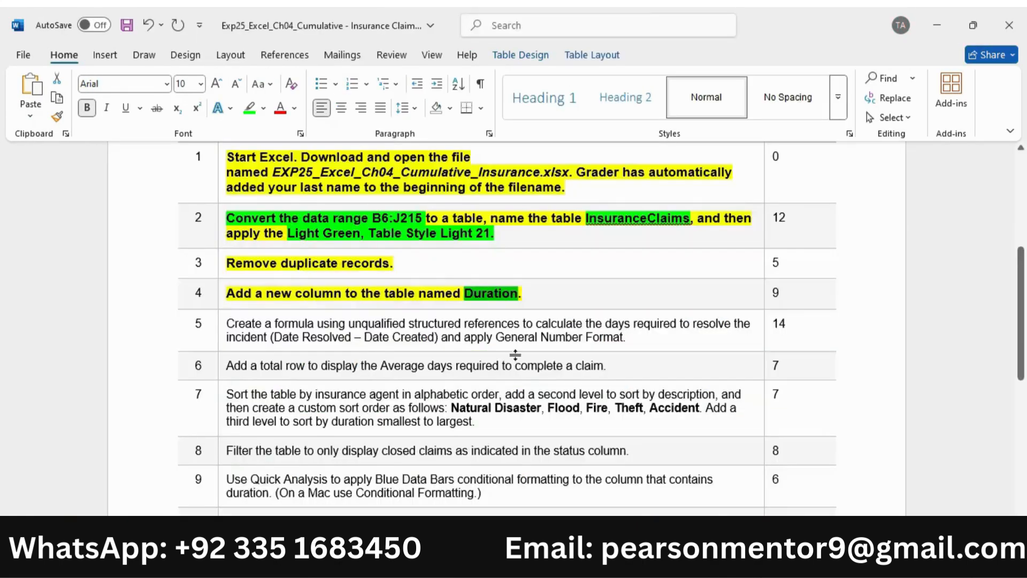
{"action": "scroll", "coordinate": [421, 343], "scroll_direction": "down", "scroll_amount": 1}
{"action": "left_click", "coordinate": [225, 287]}
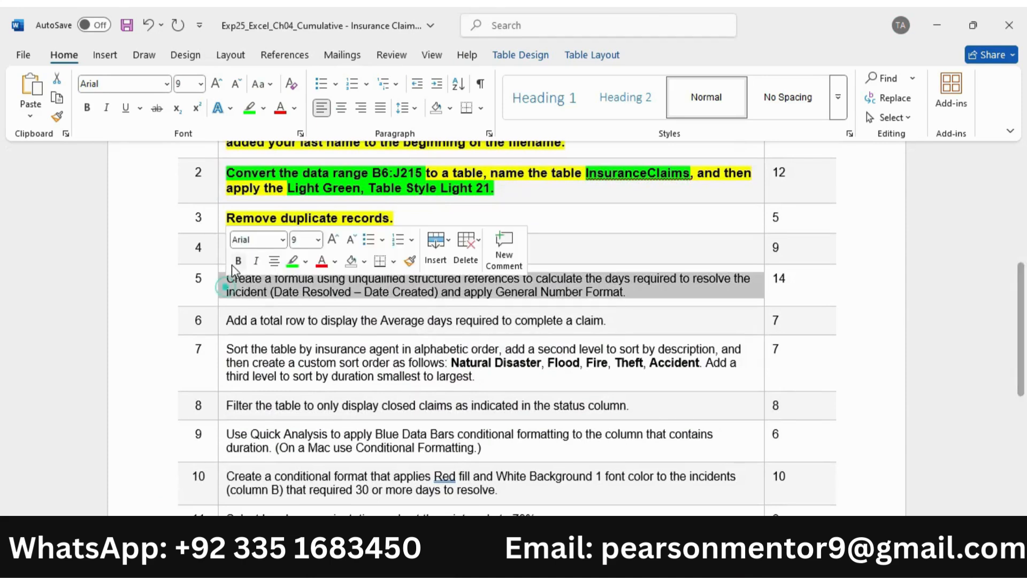
{"action": "left_click", "coordinate": [238, 260]}
{"action": "left_click", "coordinate": [332, 239]}
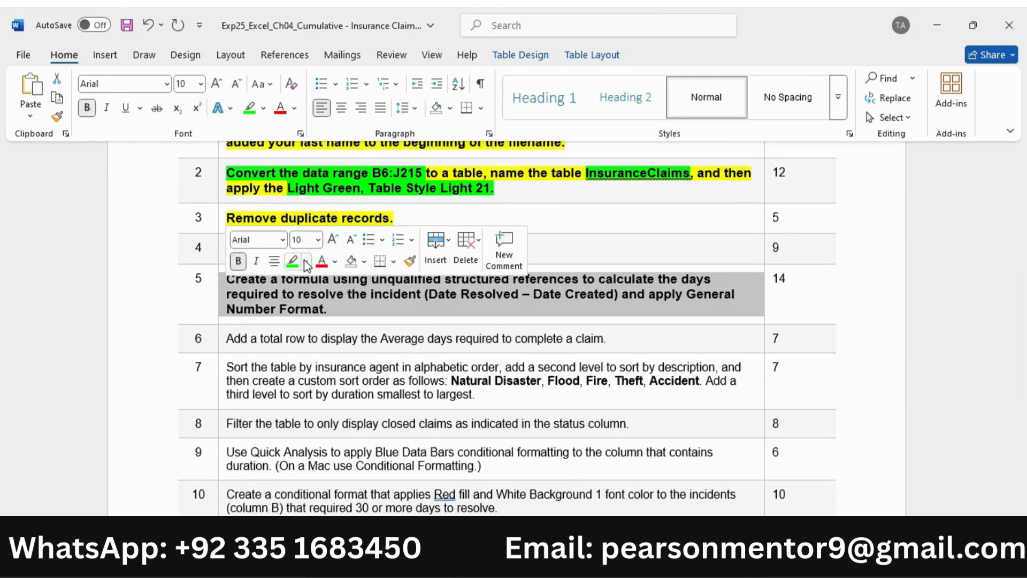
{"action": "left_click", "coordinate": [306, 262]}
{"action": "left_click", "coordinate": [294, 318]}
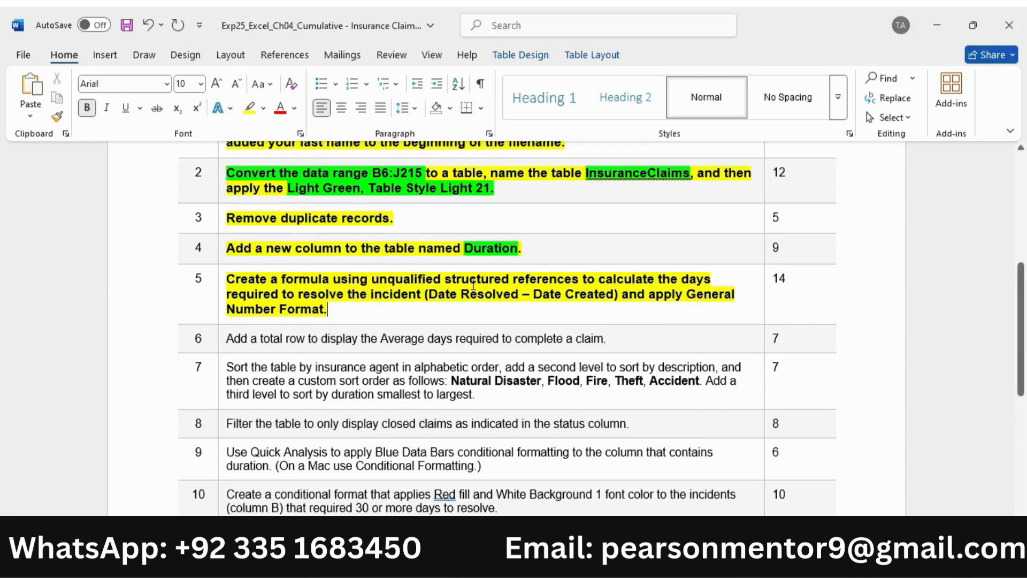
Highlight instruction 5's structured references, days calculation, date subtraction and General Number Format phrases in bright green, and switch to the Excel workbook.
{"action": "left_click_drag", "start_coordinate": [470, 284], "coordinate": [580, 281]}
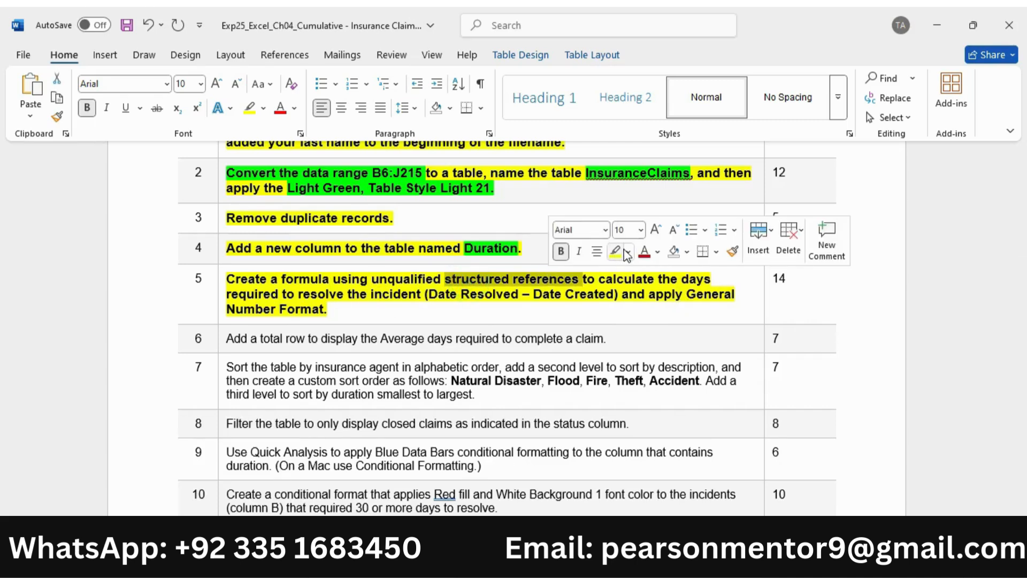
{"action": "left_click", "coordinate": [627, 251]}
{"action": "left_click", "coordinate": [655, 297]}
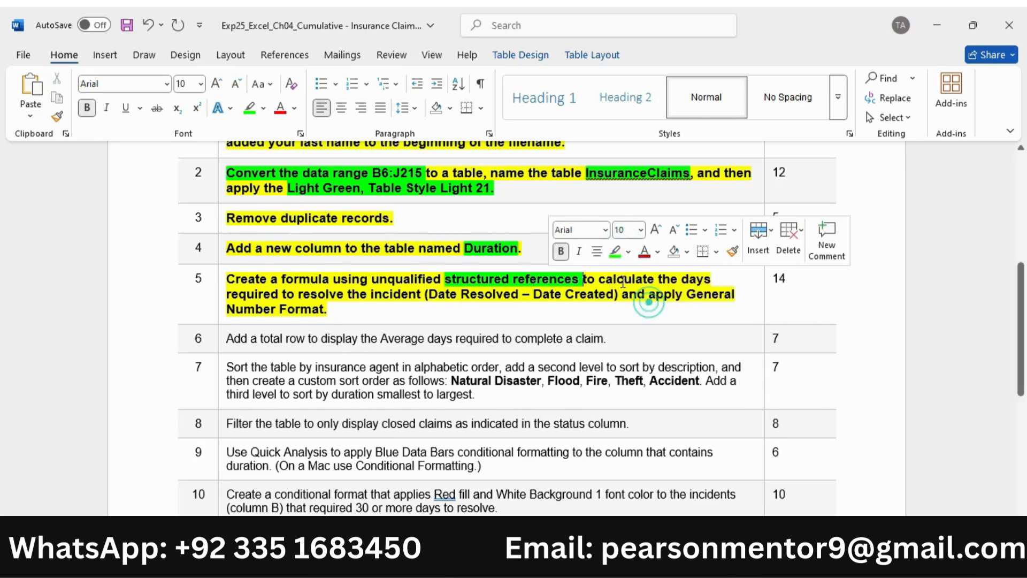
{"action": "left_click_drag", "start_coordinate": [621, 279], "coordinate": [347, 294]}
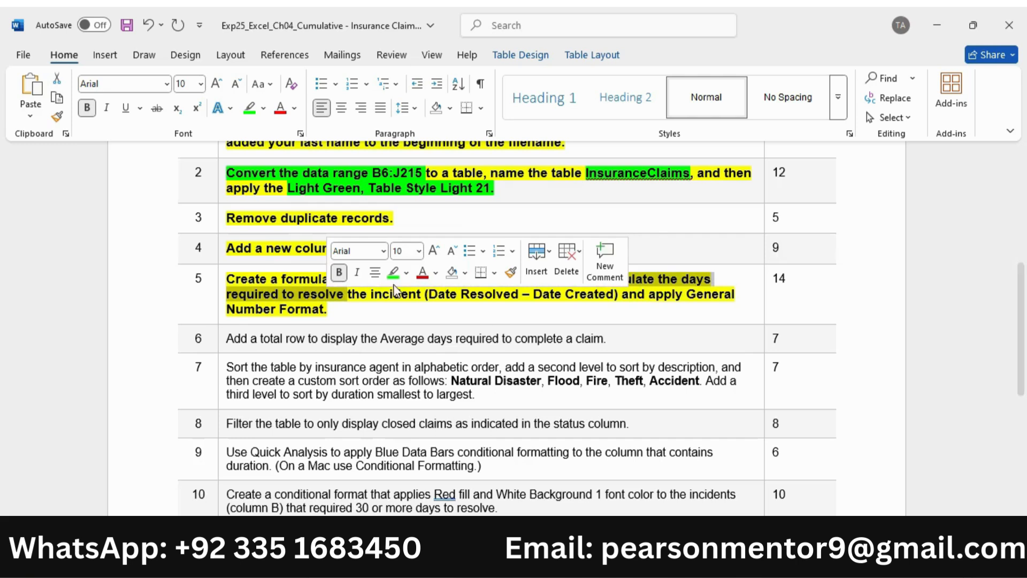
{"action": "left_click", "coordinate": [393, 272]}
{"action": "left_click_drag", "start_coordinate": [427, 295], "coordinate": [581, 295]}
{"action": "left_click", "coordinate": [649, 272]}
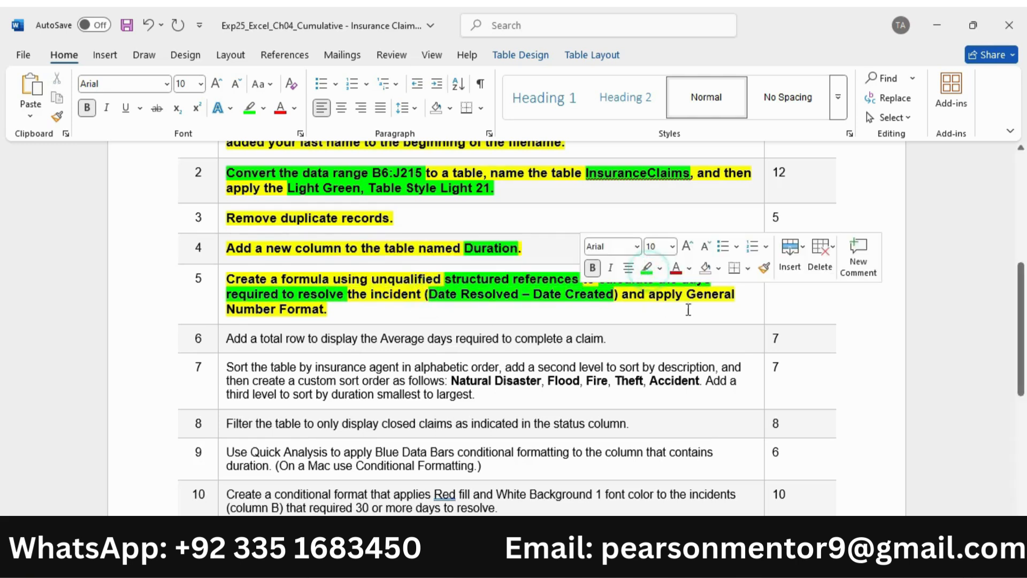
{"action": "left_click_drag", "start_coordinate": [688, 294], "coordinate": [687, 304]}
{"action": "left_click", "coordinate": [752, 287]}
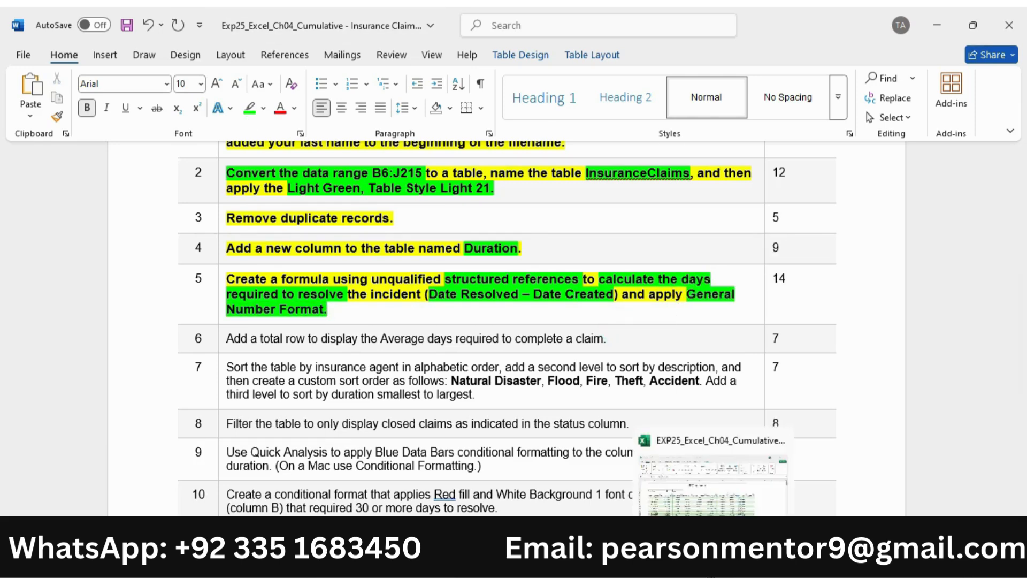
{"action": "left_click", "coordinate": [713, 562]}
{"action": "left_click", "coordinate": [774, 300]}
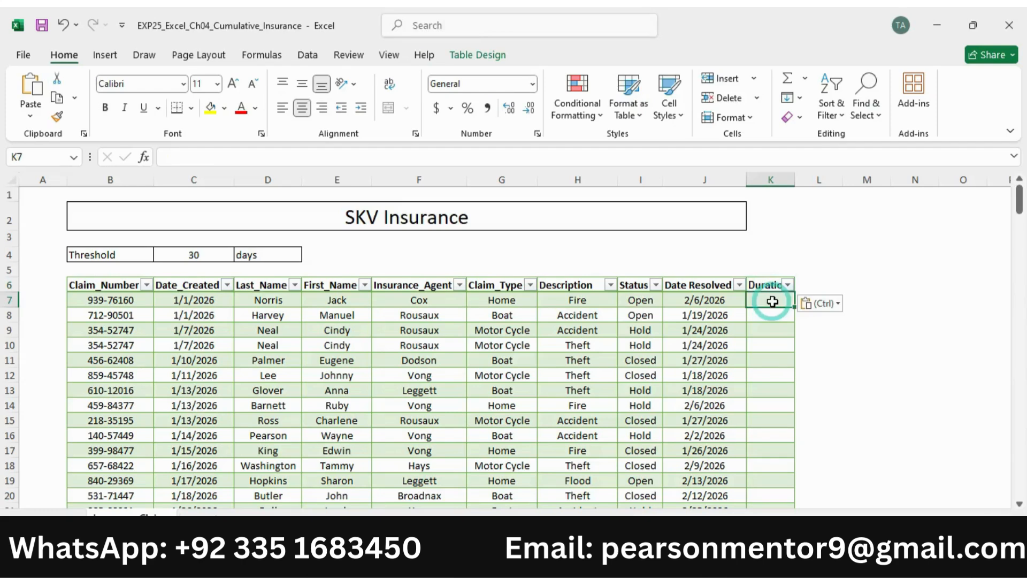
{"action": "type", "text": "="}
{"action": "left_click", "coordinate": [707, 301]}
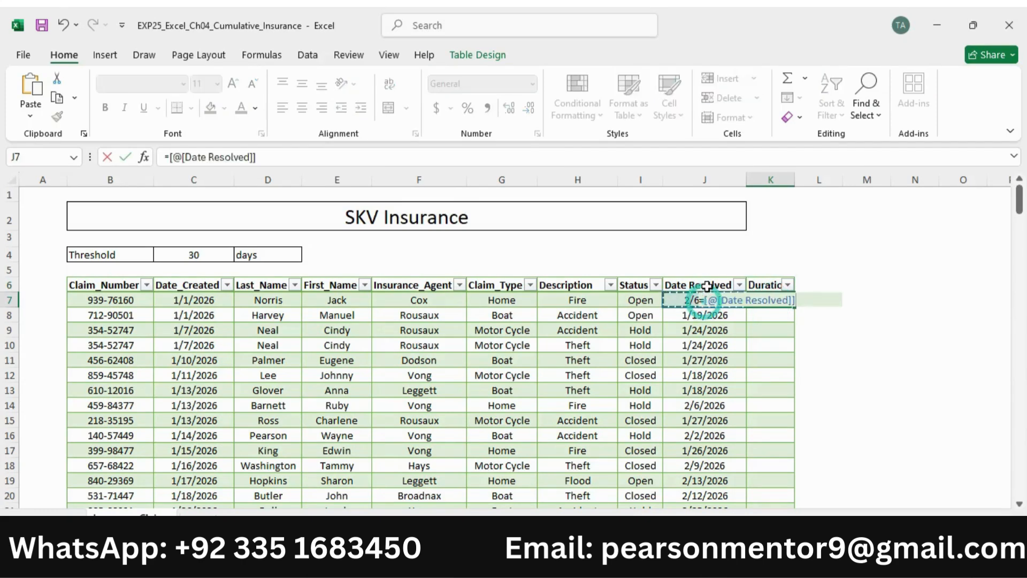
{"action": "left_click", "coordinate": [189, 301]}
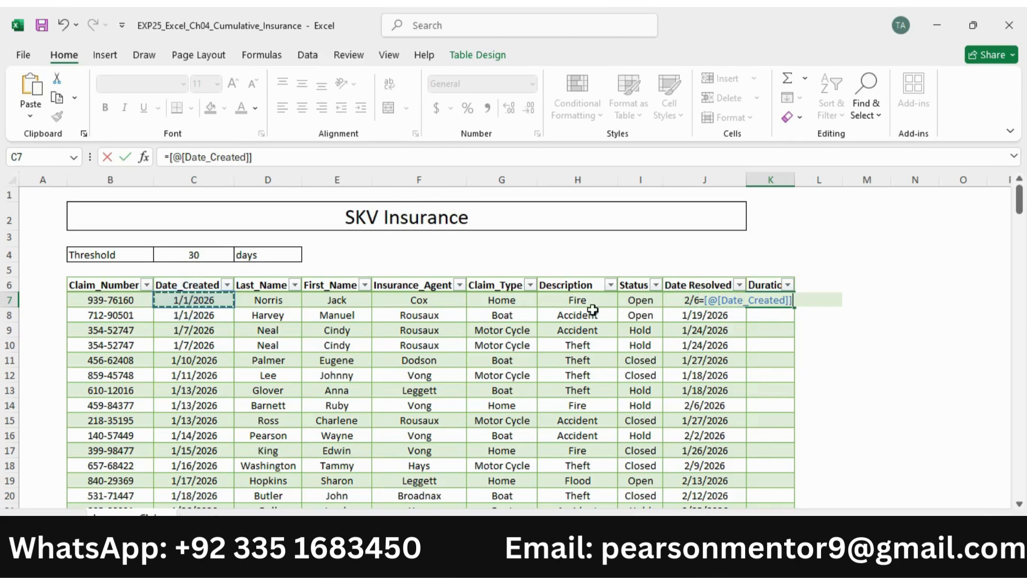
{"action": "left_click", "coordinate": [694, 303]}
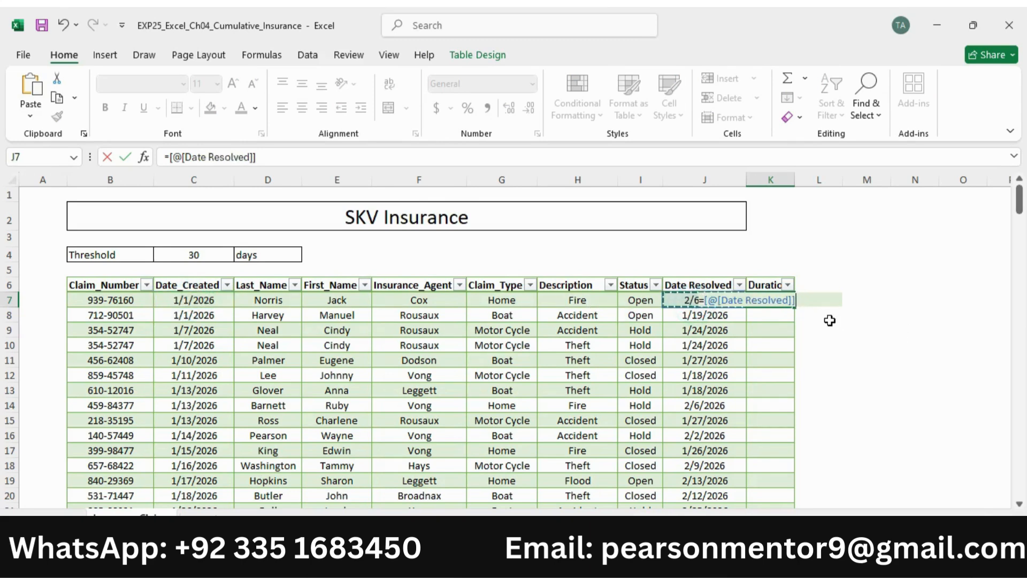
{"action": "key", "text": "BackSpace"}
{"action": "key", "text": "BackSpace"}
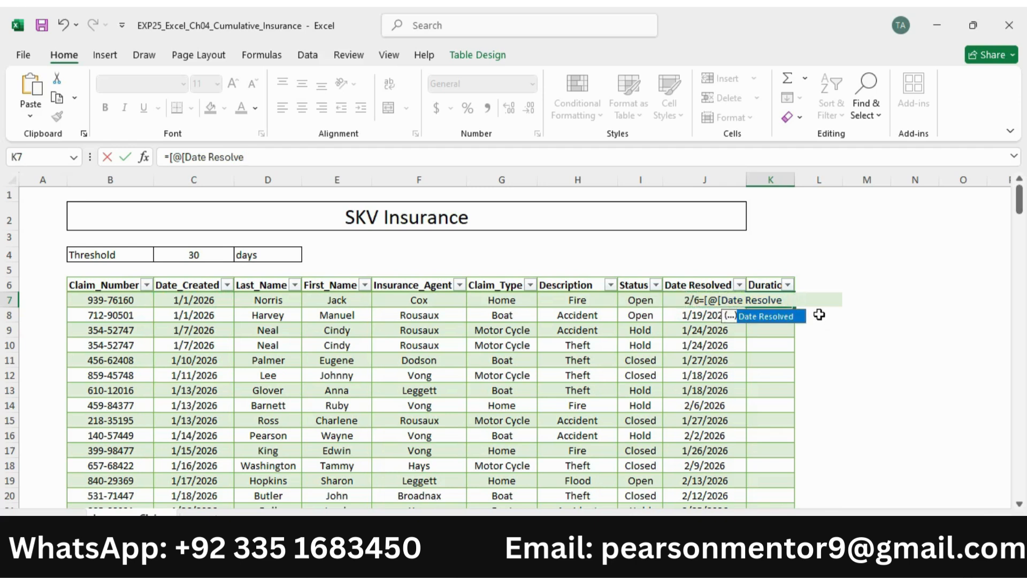
{"action": "key", "text": "BackSpace"}
{"action": "key", "text": "BackSpace"}
{"action": "key", "text": "BackSpace"}
{"action": "key", "text": "BackSpace"}
{"action": "key", "text": "BackSpace"}
{"action": "key", "text": "BackSpace"}
{"action": "key", "text": "BackSpace"}
{"action": "key", "text": "BackSpace"}
{"action": "key", "text": "BackSpace"}
{"action": "key", "text": "BackSpace"}
{"action": "key", "text": "BackSpace"}
{"action": "key", "text": "BackSpace"}
{"action": "key", "text": "BackSpace"}
{"action": "key", "text": "BackSpace"}
{"action": "key", "text": "BackSpace"}
{"action": "key", "text": "BackSpace"}
{"action": "left_click", "coordinate": [949, 345]}
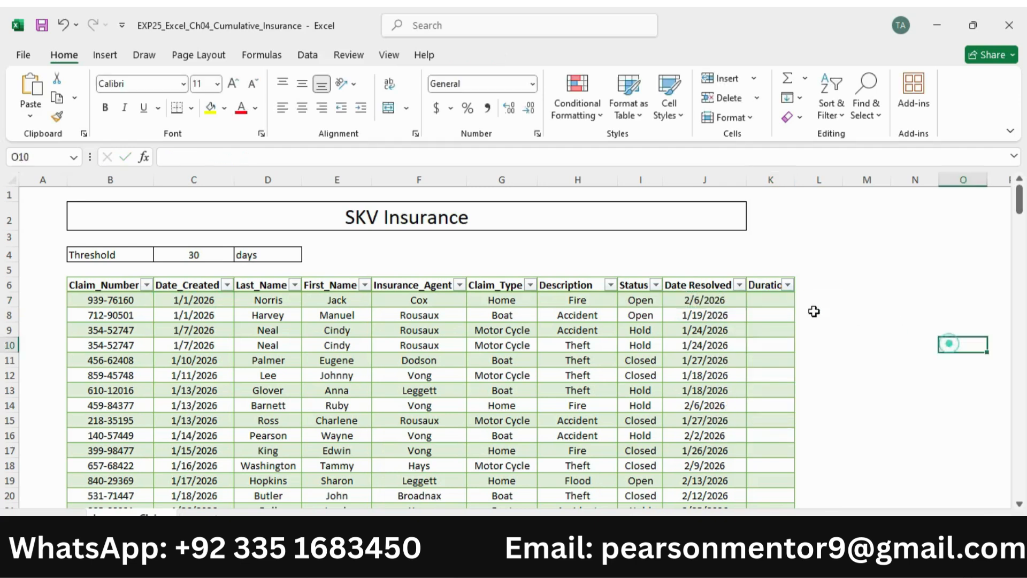
Enter the formula =[@[Date Resolved]]-[@[Date_Created]] in K7 to fill the Duration column.
{"action": "left_click", "coordinate": [777, 300]}
{"action": "type", "text": "="}
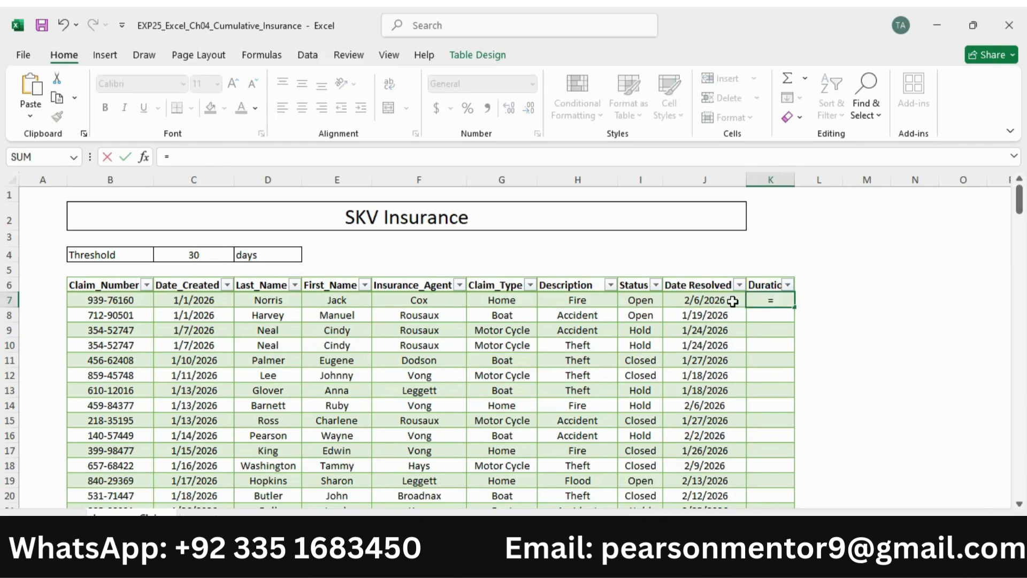
{"action": "left_click", "coordinate": [733, 301]}
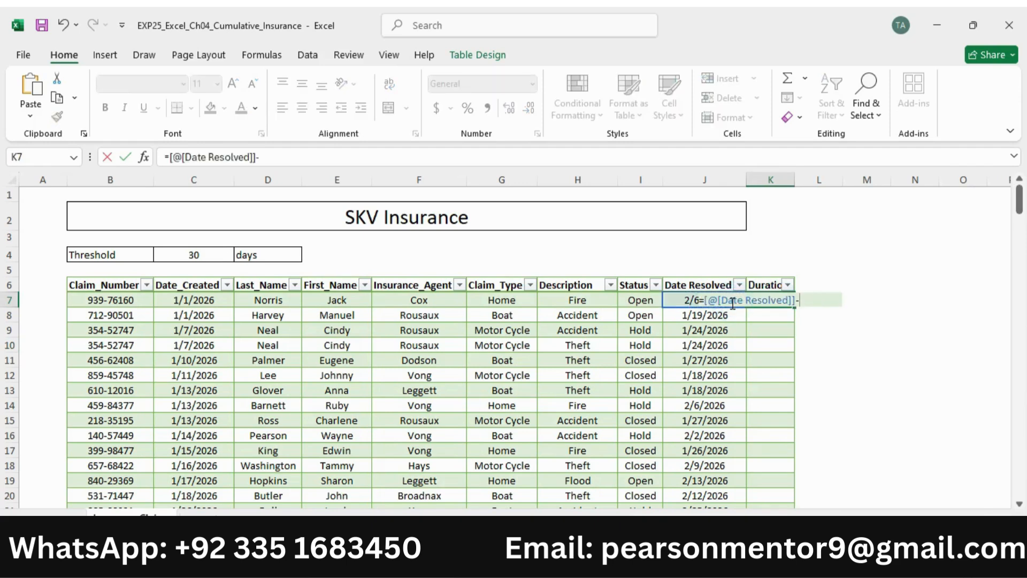
{"action": "type", "text": "-"}
{"action": "left_click", "coordinate": [194, 300]}
{"action": "key", "text": "Return"}
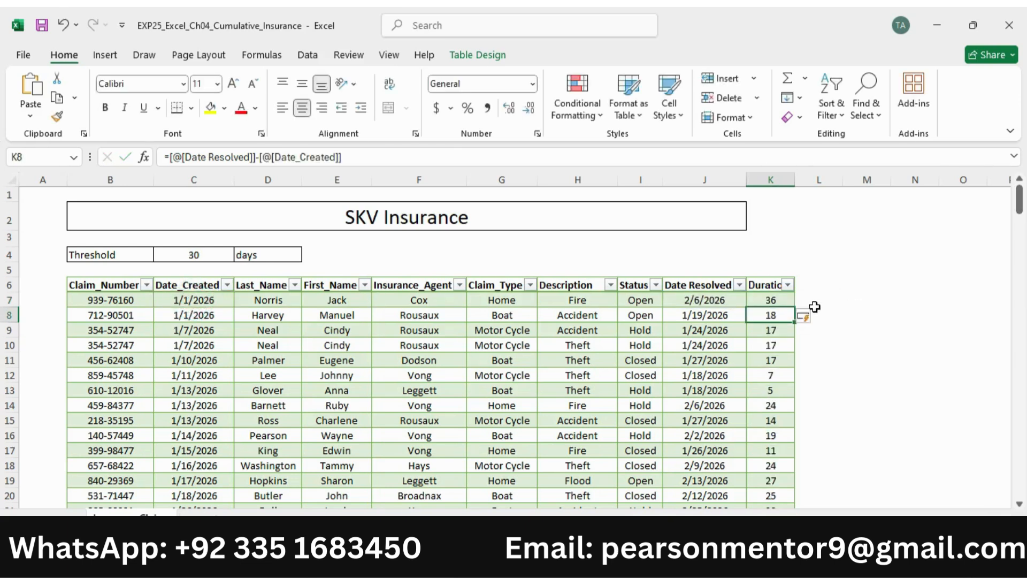
Apply the General number format to all Duration values from K7 to K212.
{"action": "left_click_drag", "start_coordinate": [763, 300], "coordinate": [781, 465]}
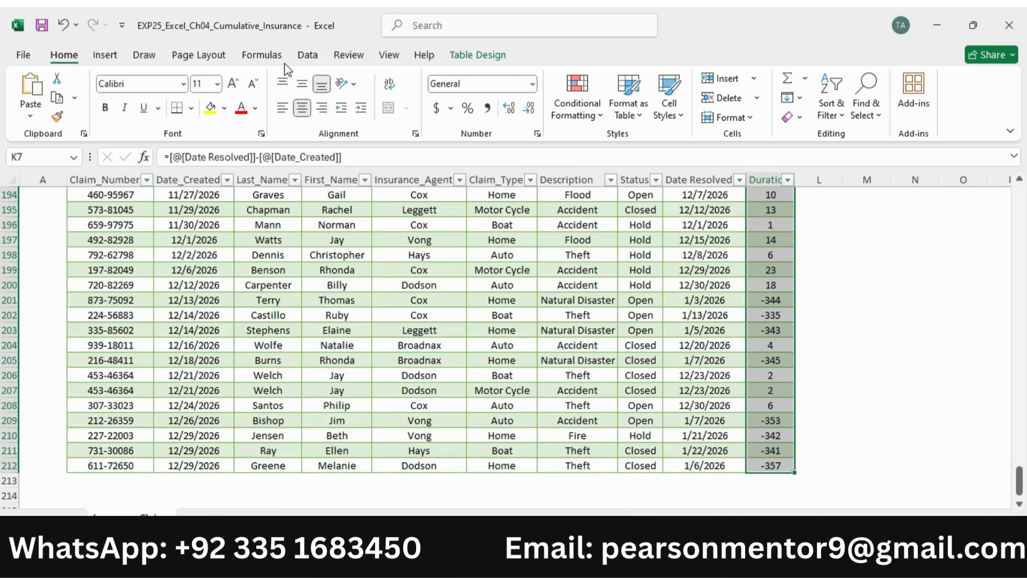
{"action": "left_click", "coordinate": [537, 133]}
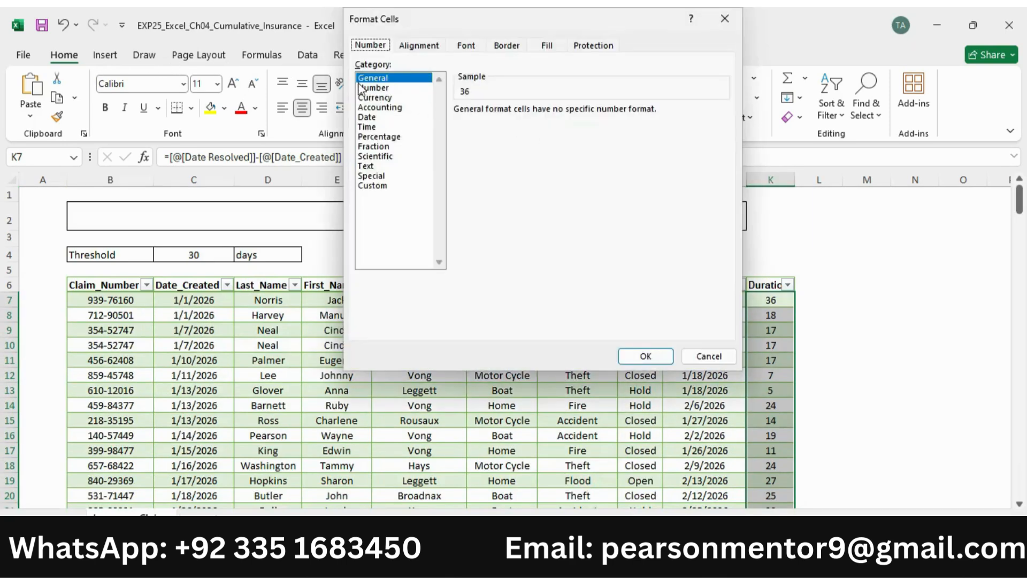
{"action": "left_click", "coordinate": [646, 356]}
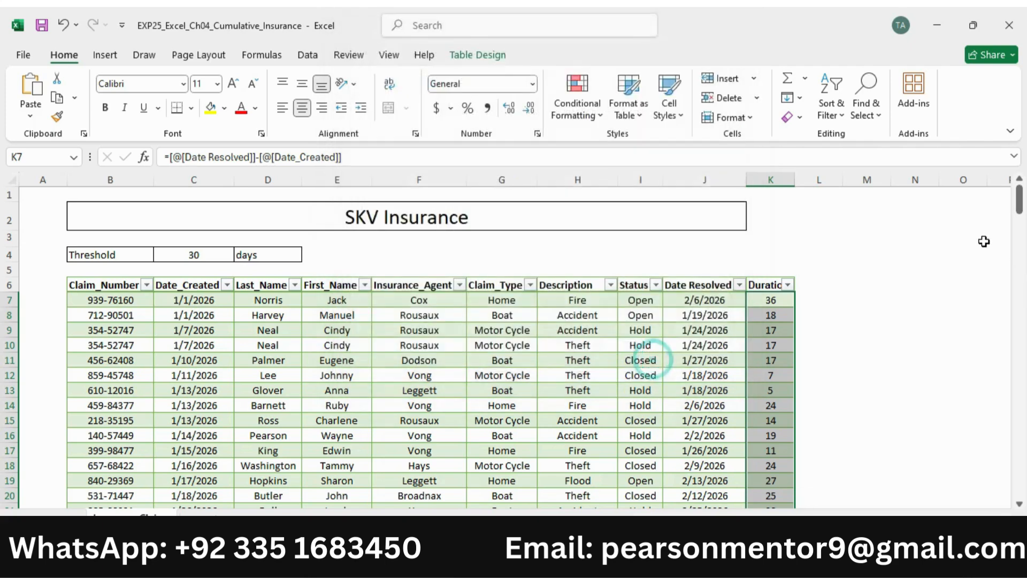
Switch back to the Word instructions and make the text of instruction 6 bold and 10 pt.
{"action": "key", "text": "alt+Tab"}
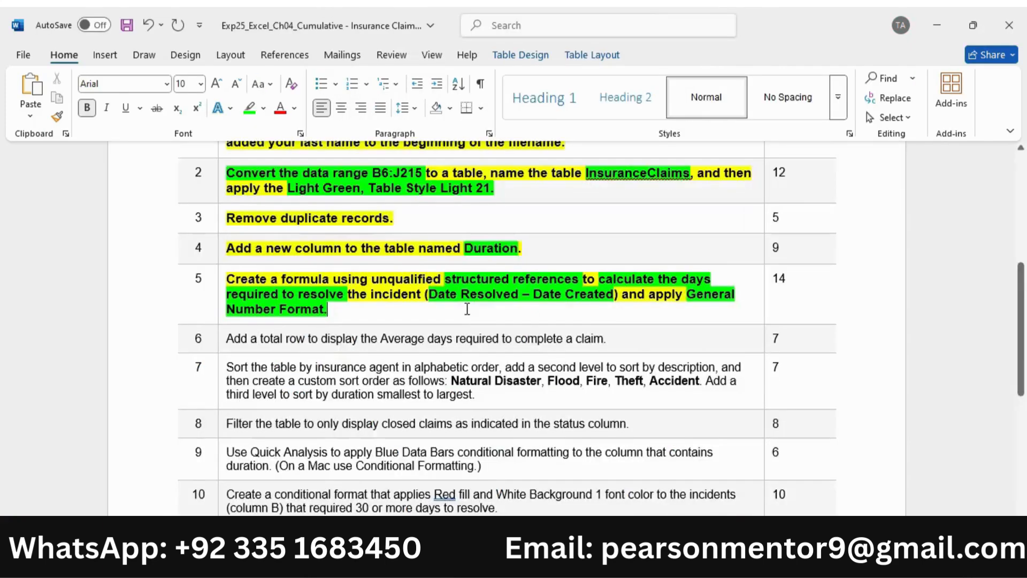
{"action": "scroll", "coordinate": [376, 230], "scroll_direction": "down", "scroll_amount": 2}
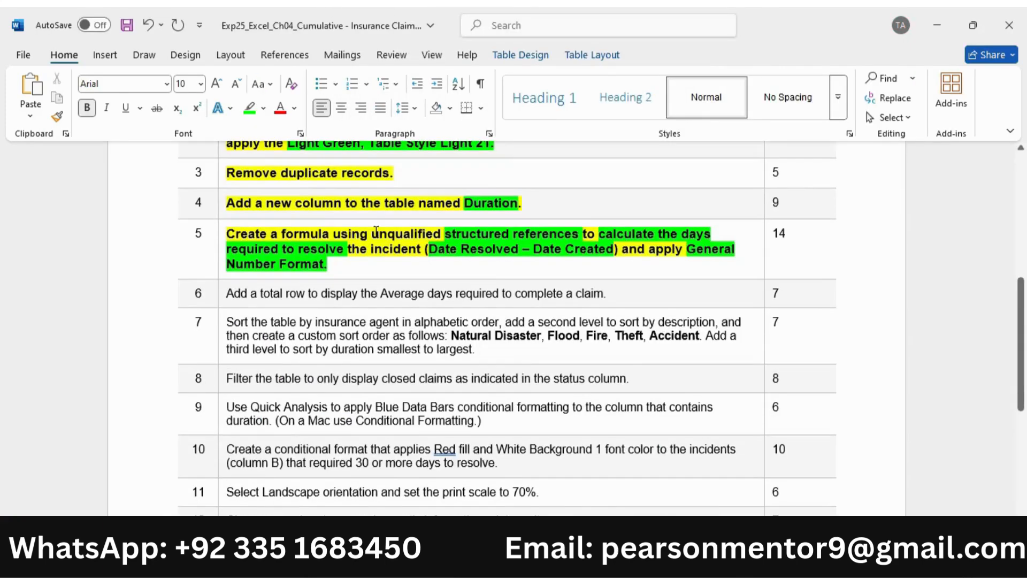
{"action": "left_click", "coordinate": [222, 294]}
{"action": "left_click", "coordinate": [237, 266]}
{"action": "left_click", "coordinate": [330, 246]}
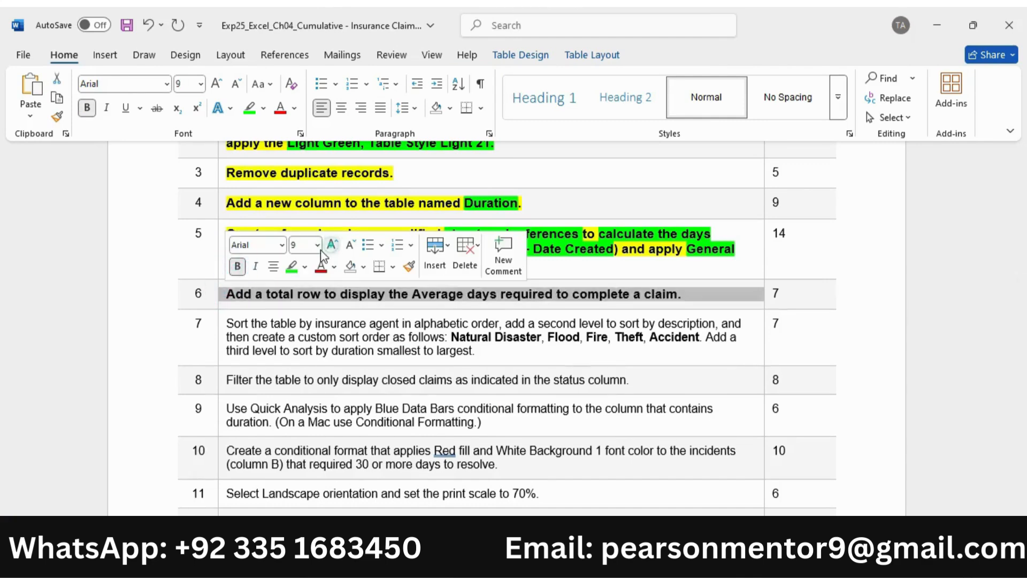
{"action": "left_click", "coordinate": [304, 267]}
{"action": "left_click", "coordinate": [304, 337]}
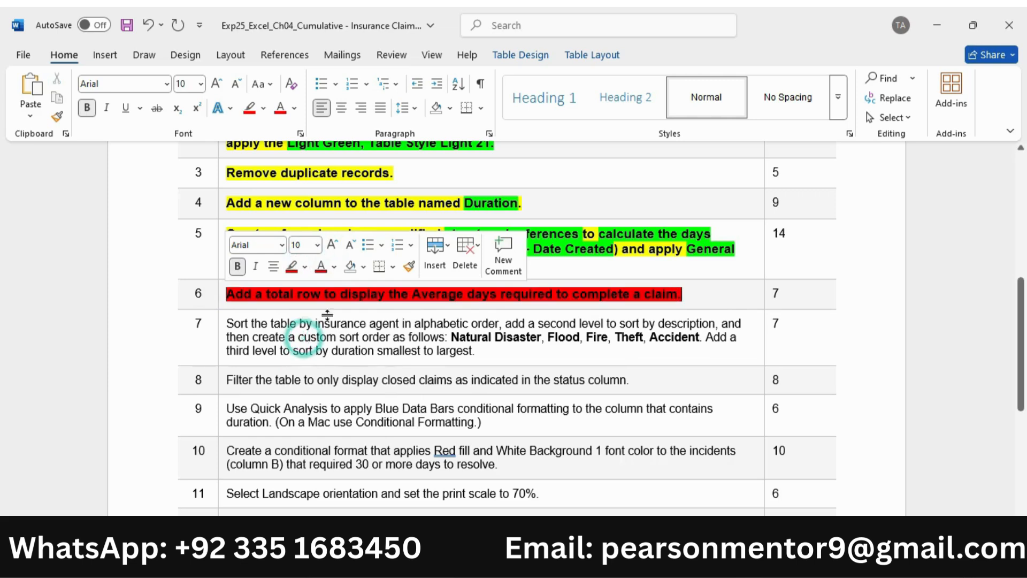
{"action": "left_click", "coordinate": [699, 293]}
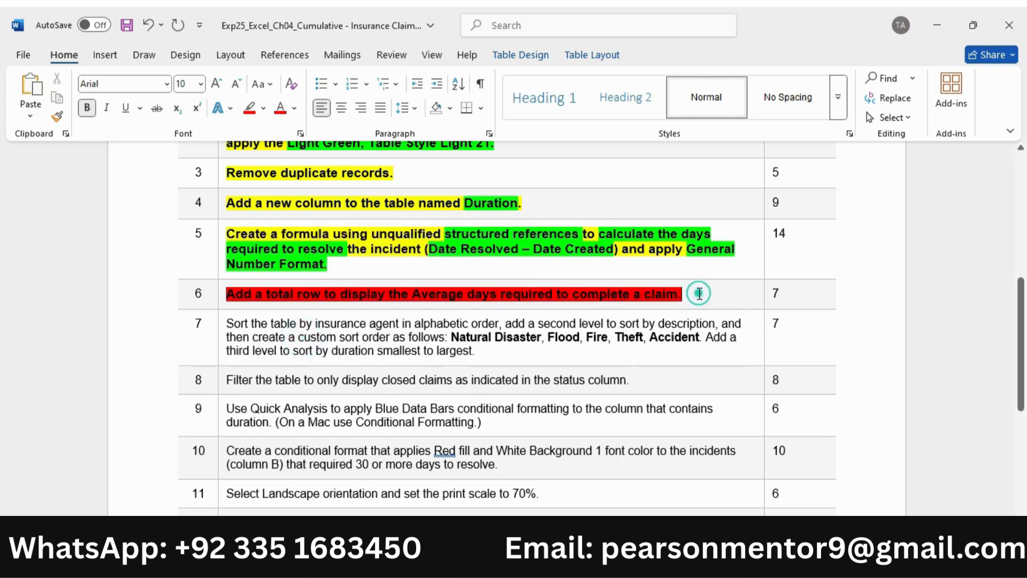
{"action": "key", "text": "ctrl+z"}
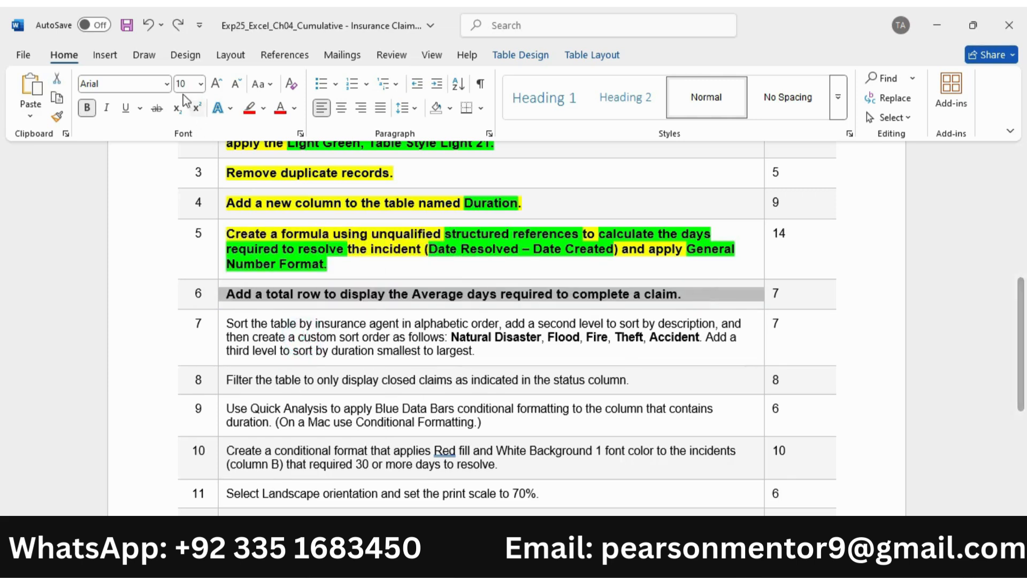
Highlight the whole text of instruction 6 in yellow.
{"action": "left_click", "coordinate": [262, 112]}
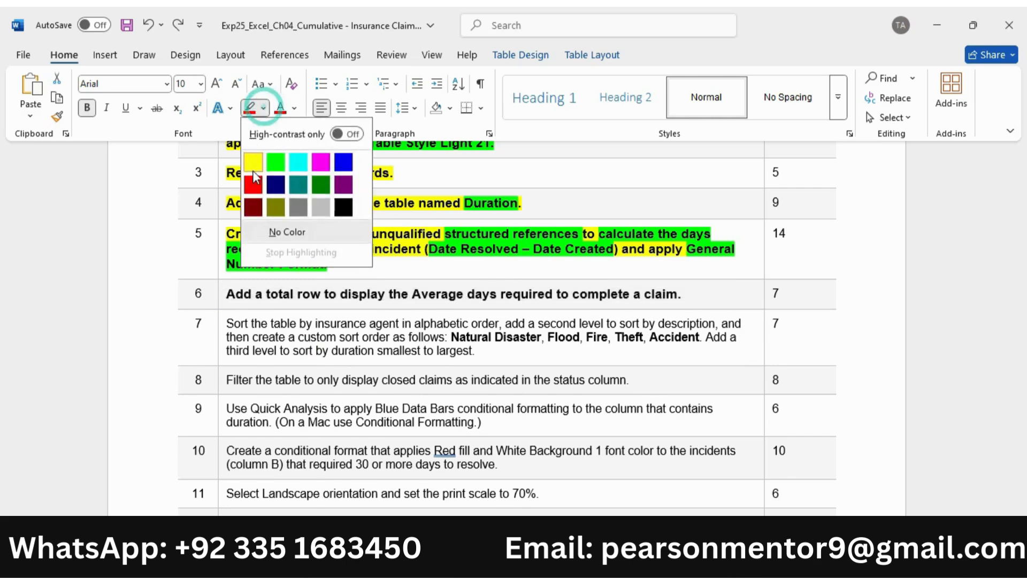
{"action": "left_click", "coordinate": [259, 162]}
{"action": "left_click", "coordinate": [602, 272]}
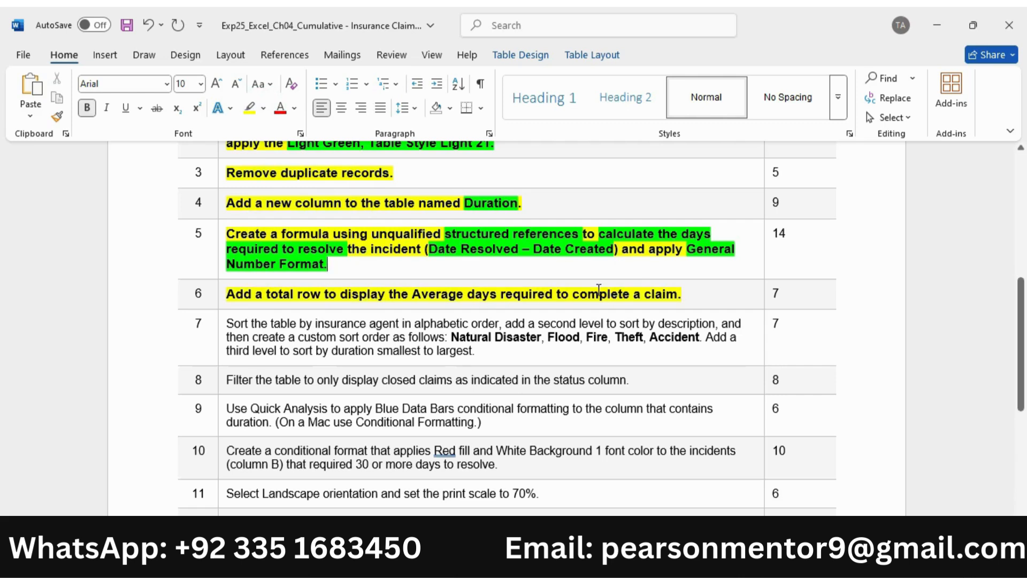
Highlight instruction 6's phrases "total row", "Average days required" and "complete a claim" in bright green.
{"action": "left_click_drag", "start_coordinate": [276, 298], "coordinate": [321, 297]}
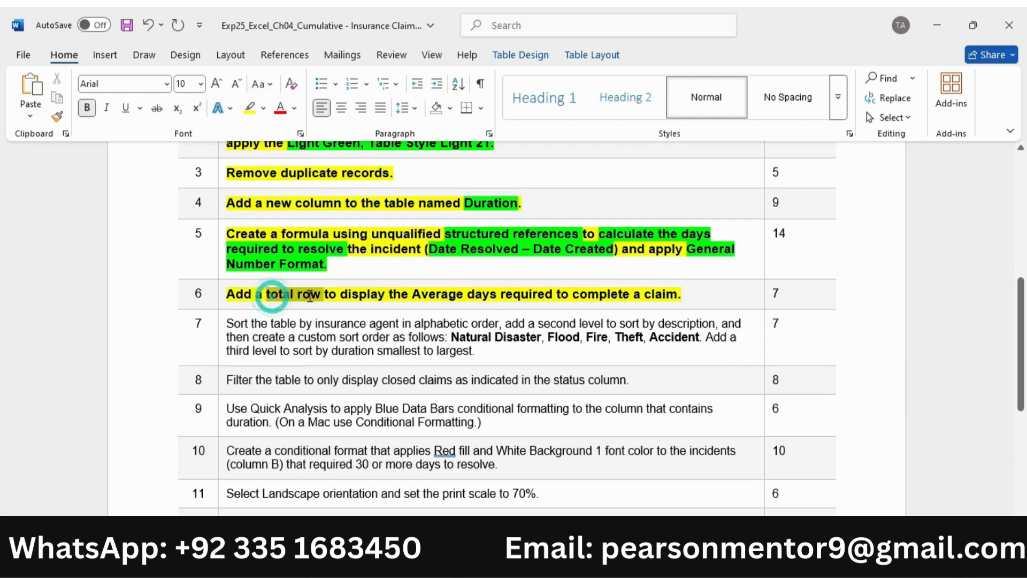
{"action": "left_click", "coordinate": [397, 272]}
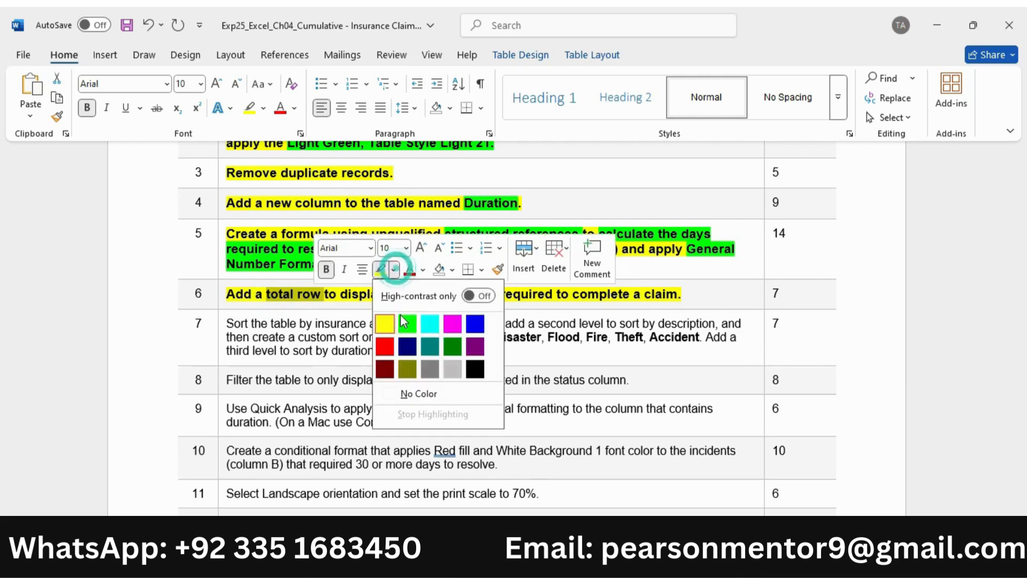
{"action": "left_click", "coordinate": [405, 323]}
{"action": "left_click_drag", "start_coordinate": [418, 294], "coordinate": [505, 294]}
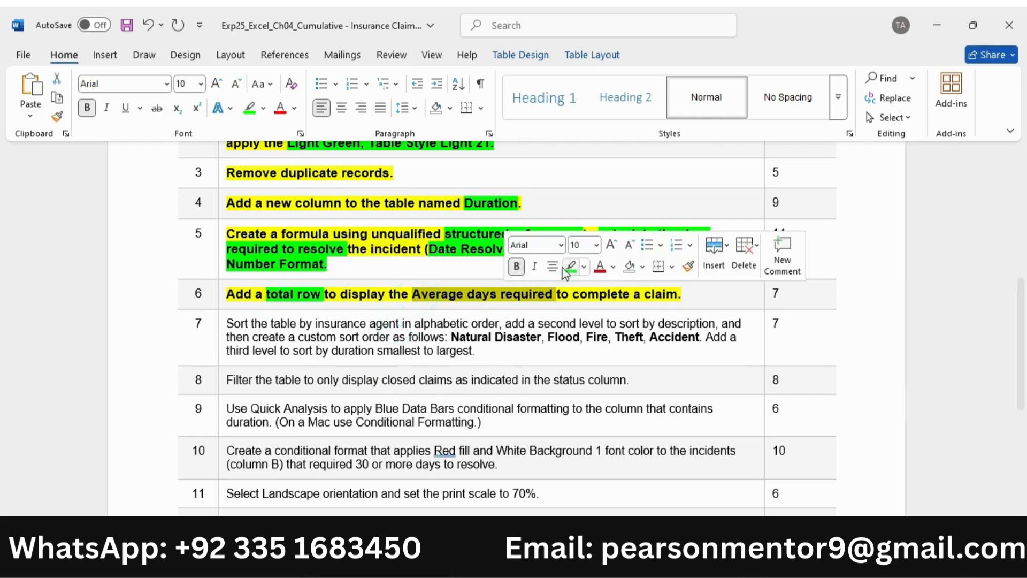
{"action": "left_click", "coordinate": [566, 272]}
{"action": "left_click_drag", "start_coordinate": [589, 294], "coordinate": [670, 294]}
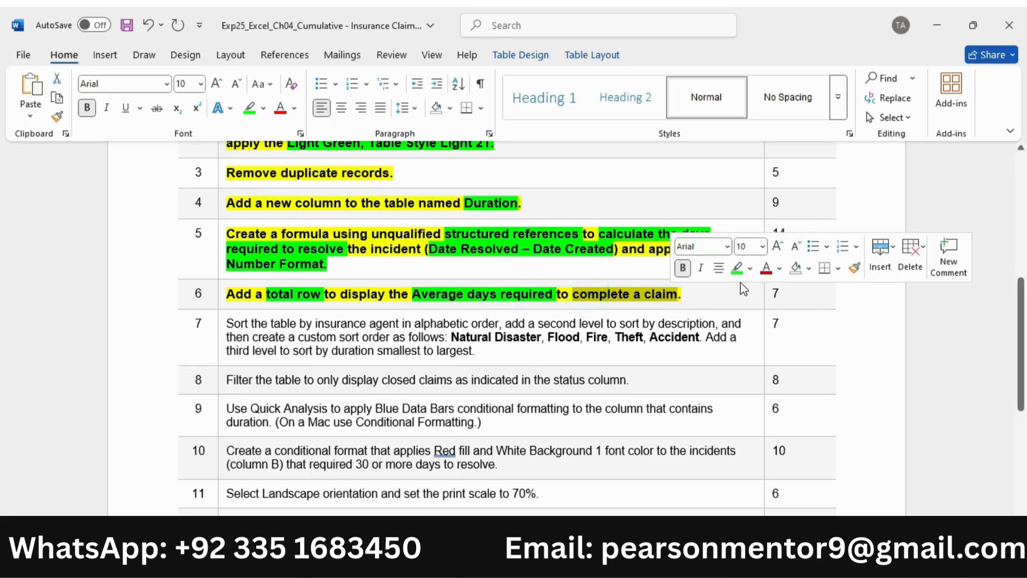
{"action": "left_click", "coordinate": [736, 271]}
{"action": "left_click", "coordinate": [666, 297]}
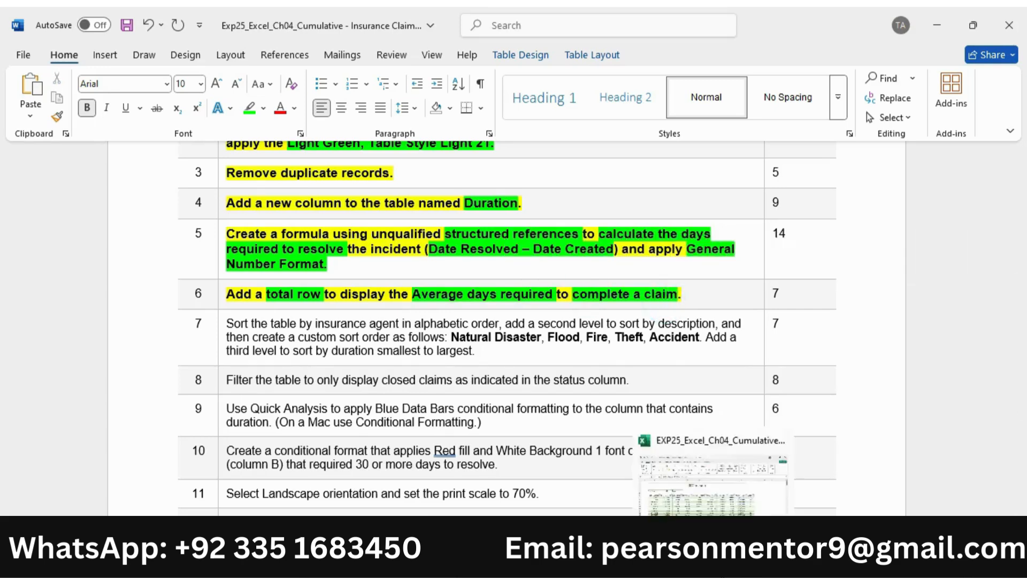
Switch to the Excel workbook and add a total row to the InsuranceClaims table.
{"action": "left_click", "coordinate": [712, 560]}
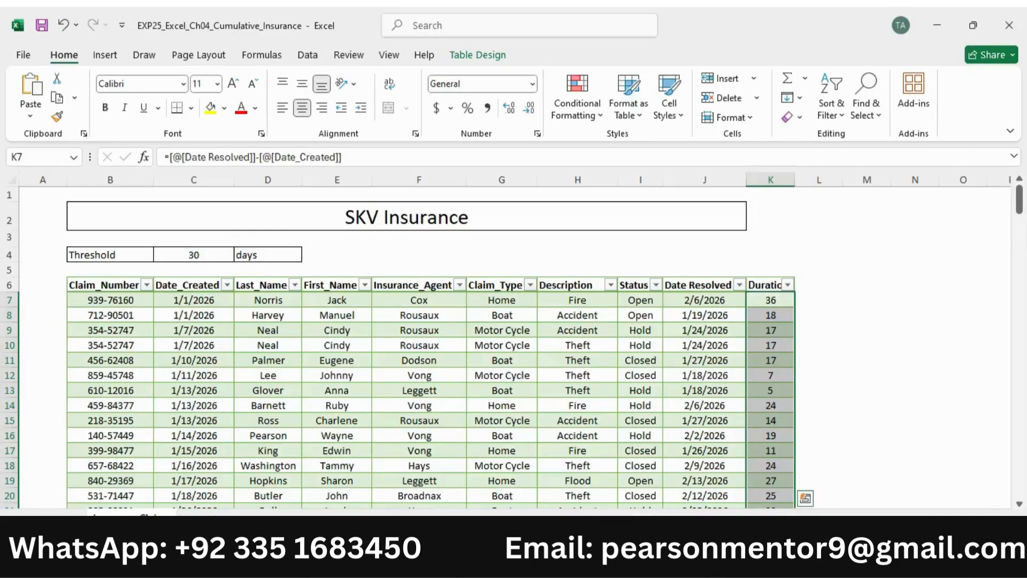
{"action": "left_click", "coordinate": [576, 342]}
{"action": "left_click", "coordinate": [477, 55]}
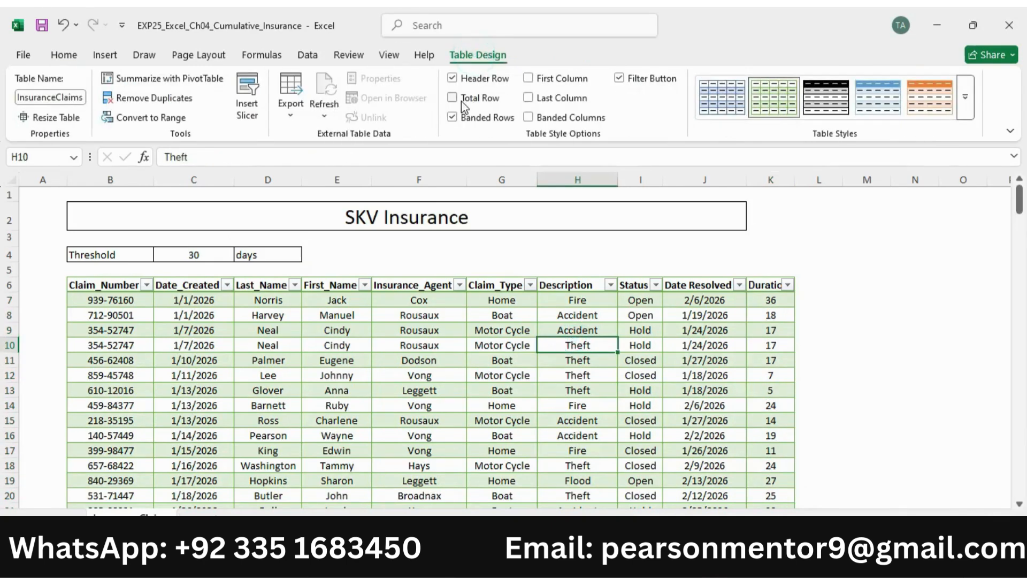
{"action": "left_click", "coordinate": [481, 99]}
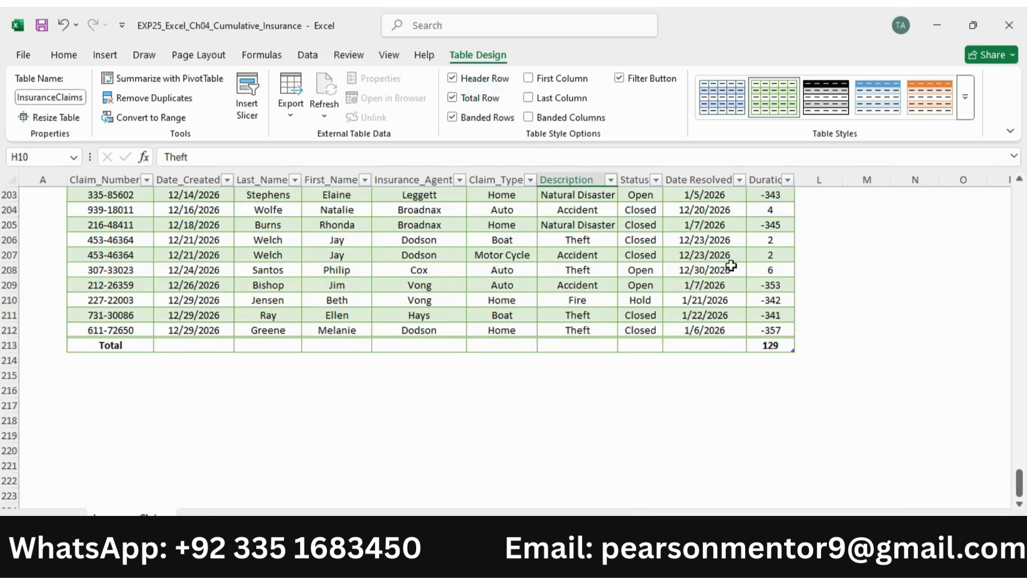
Set the Duration column's total-row function in K213 to Average.
{"action": "left_click", "coordinate": [774, 346]}
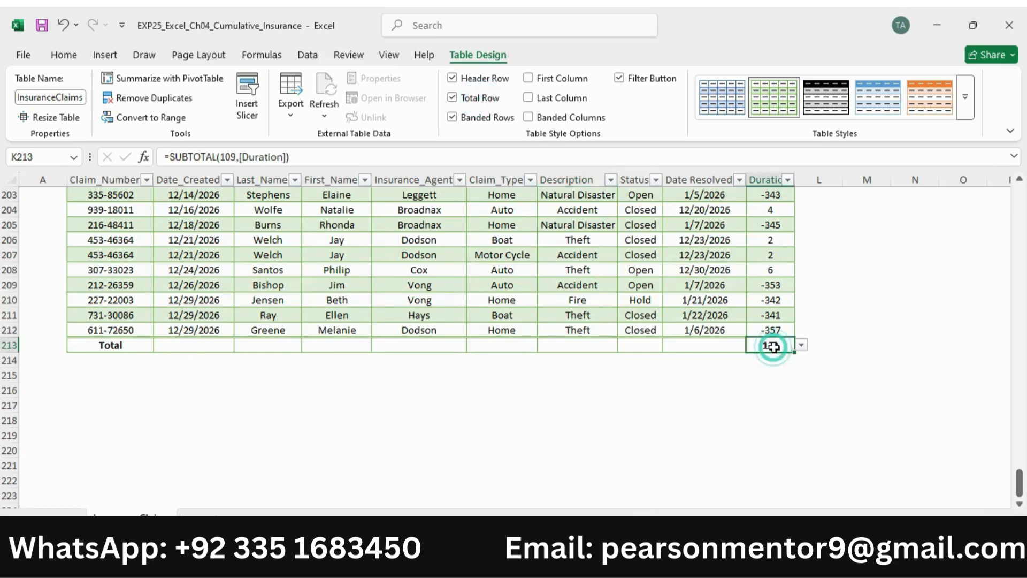
{"action": "left_click", "coordinate": [801, 347]}
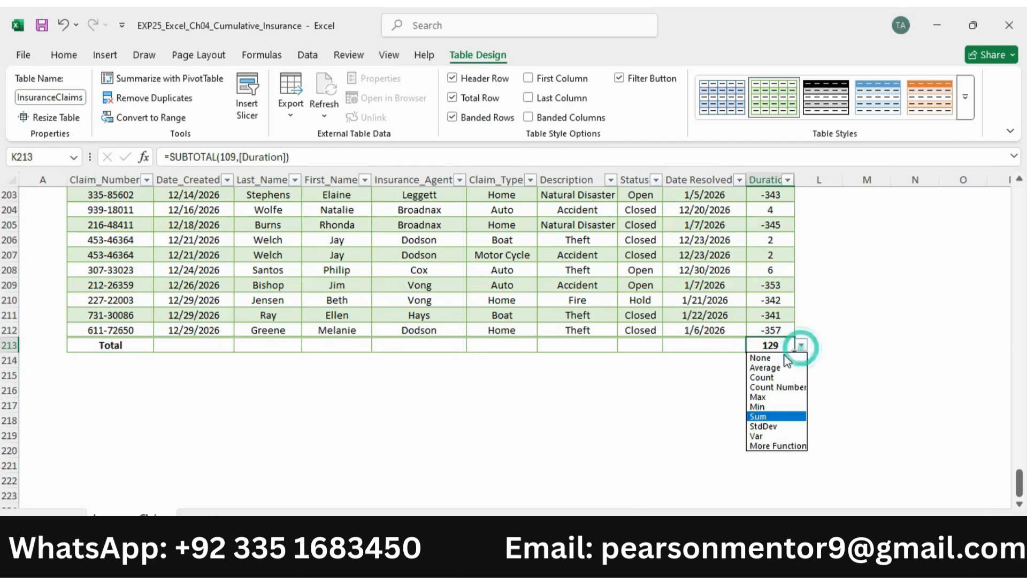
{"action": "left_click", "coordinate": [774, 369]}
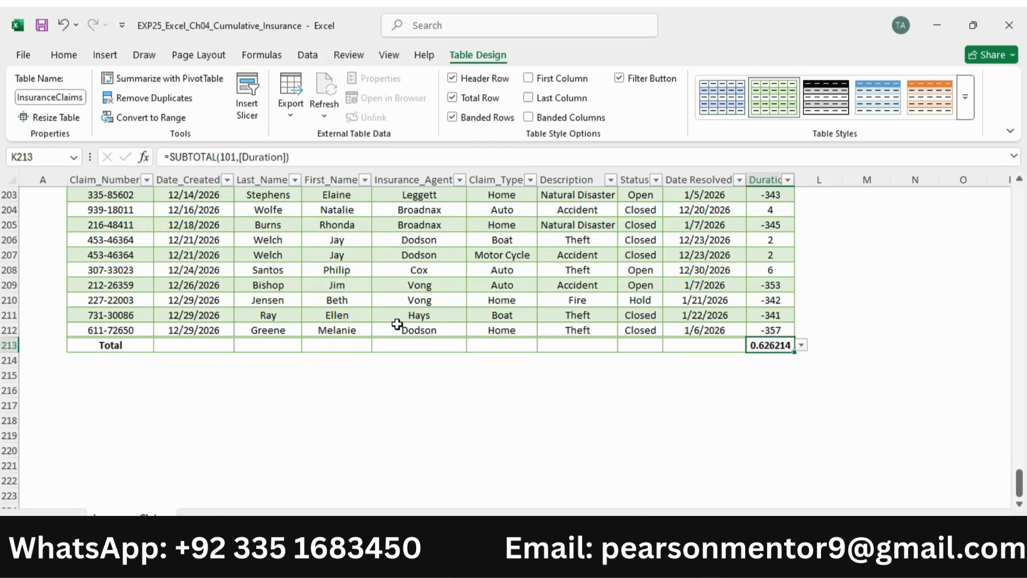
Switch back to the Word instructions and read instruction 7.
{"action": "left_click", "coordinate": [745, 557]}
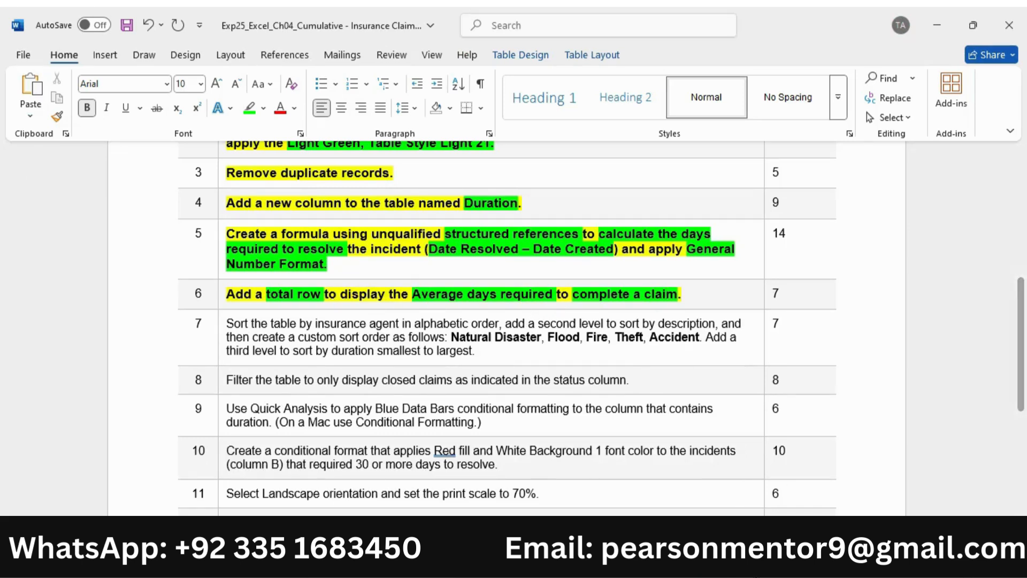
{"action": "mouse_move", "coordinate": [746, 559]}
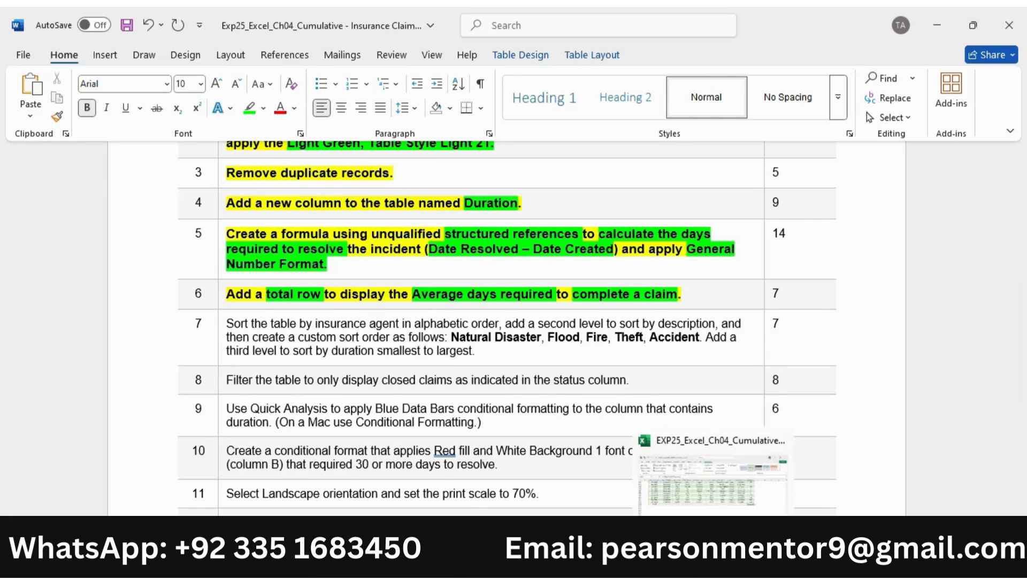
{"action": "left_click", "coordinate": [714, 558]}
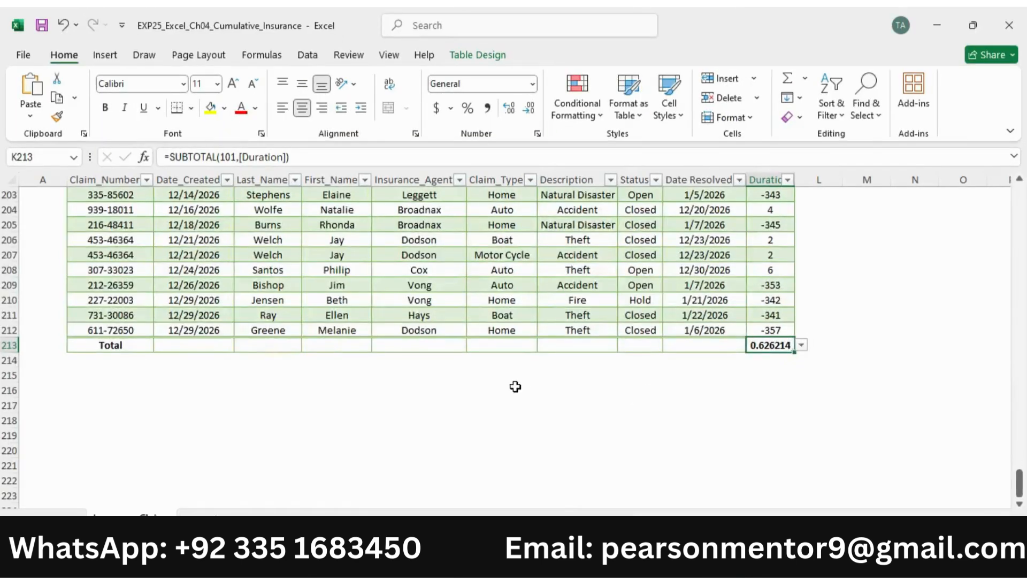
{"action": "scroll", "coordinate": [515, 386], "scroll_direction": "up", "scroll_amount": 9}
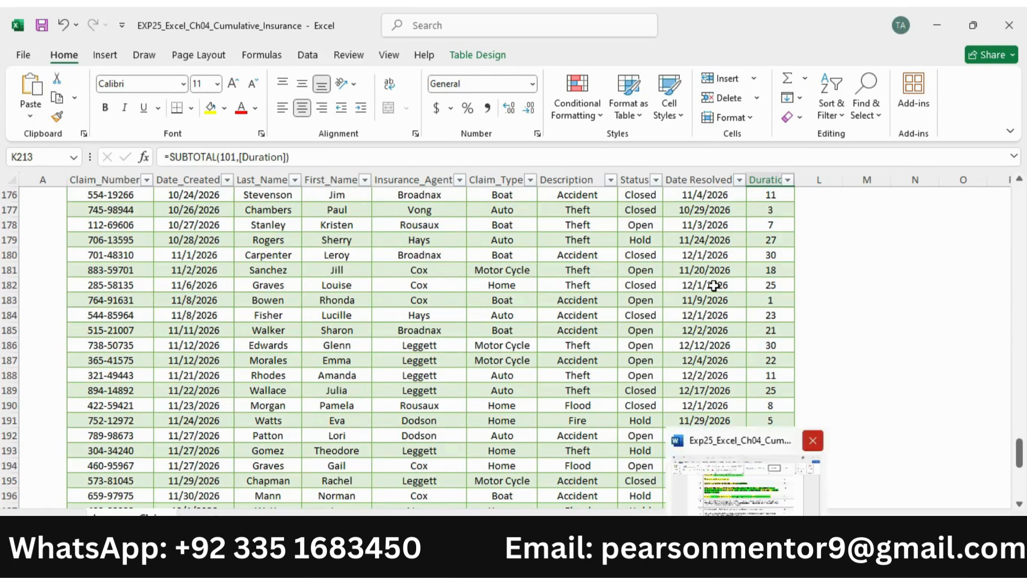
{"action": "mouse_move", "coordinate": [716, 561]}
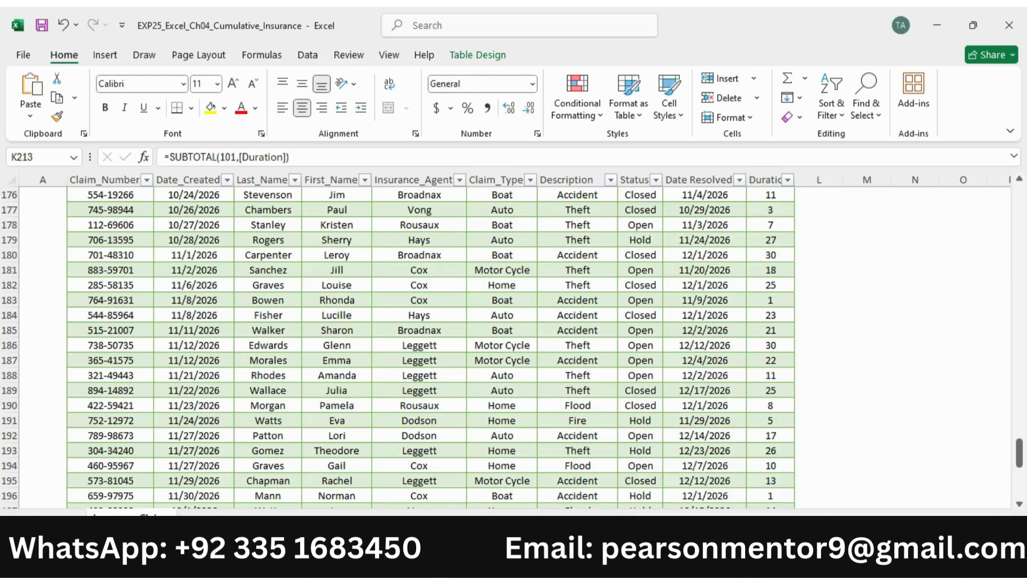
{"action": "left_click", "coordinate": [715, 561]}
{"action": "left_click", "coordinate": [744, 565]}
{"action": "scroll", "coordinate": [260, 341], "scroll_direction": "down", "scroll_amount": 1}
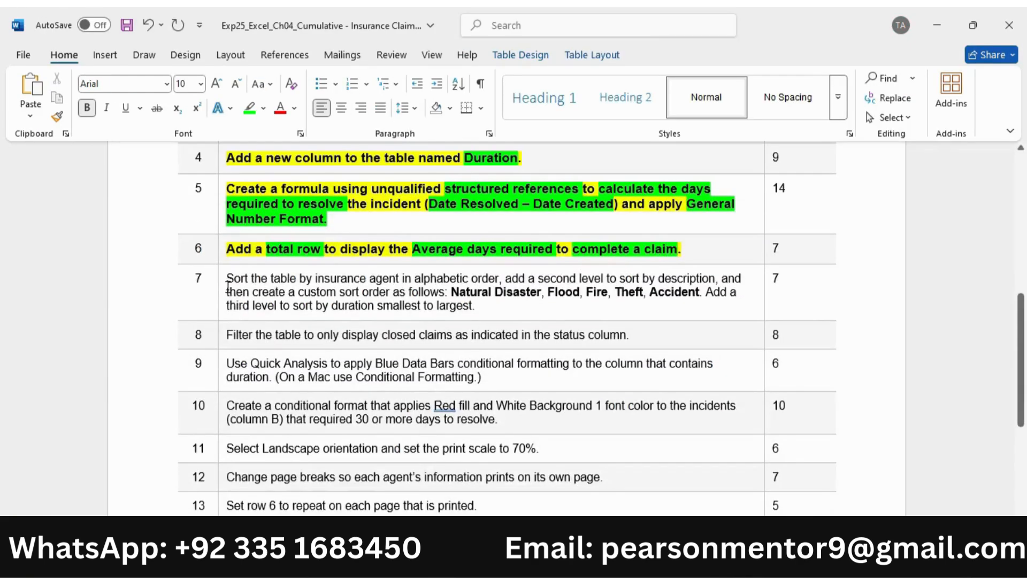
Try formatting instruction 7's text as bold, 10 pt and highlighted in yellow.
{"action": "left_click", "coordinate": [222, 288]}
{"action": "left_click", "coordinate": [237, 259]}
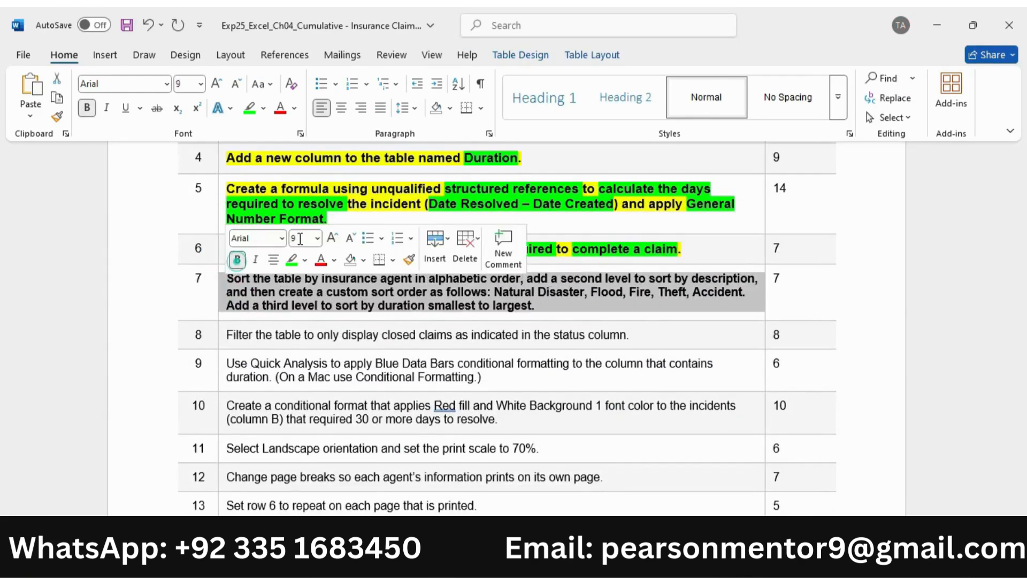
{"action": "left_click", "coordinate": [331, 237]}
{"action": "left_click", "coordinate": [304, 260]}
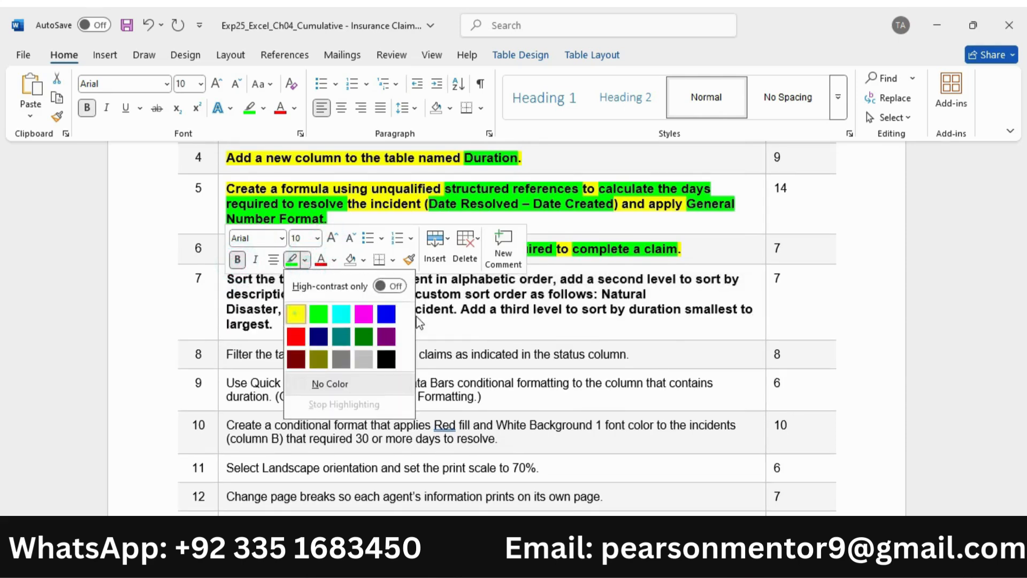
{"action": "left_click", "coordinate": [294, 307]}
{"action": "left_click", "coordinate": [457, 317]}
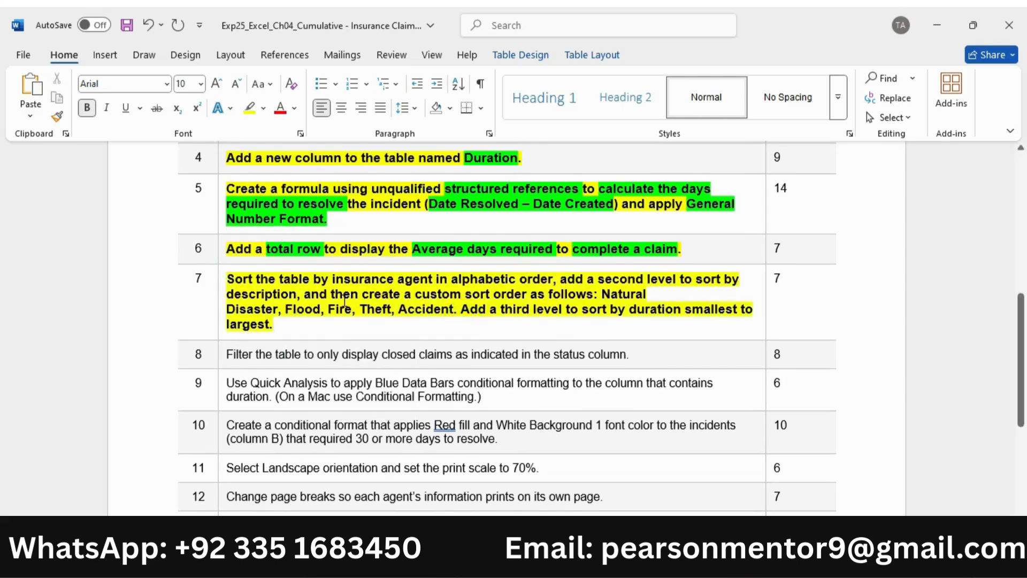
Undo the highlight, font size and bold changes on instruction 7.
{"action": "key", "text": "ctrl+z"}
{"action": "key", "text": "ctrl+z"}
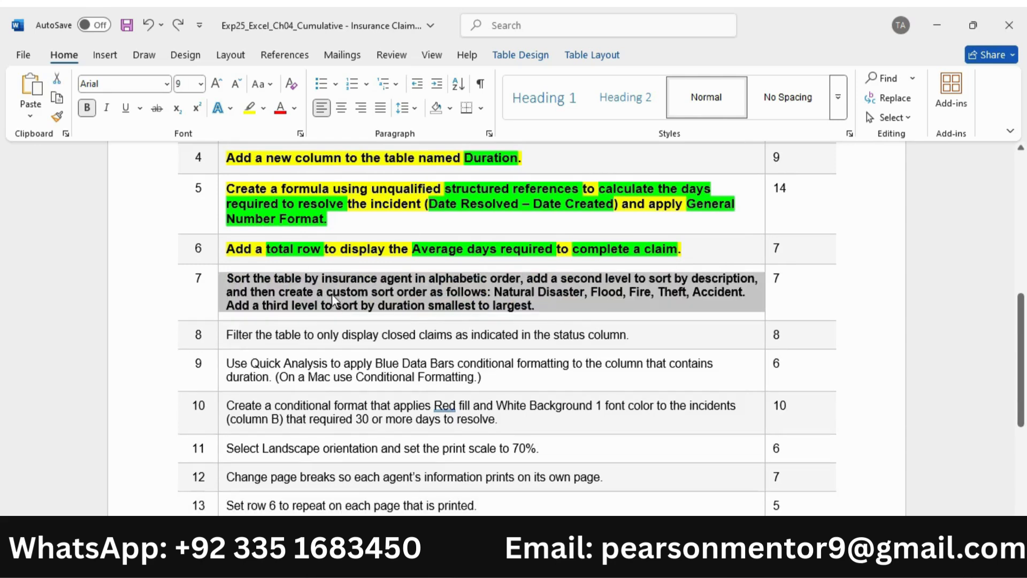
{"action": "key", "text": "ctrl+z"}
{"action": "key", "text": "ctrl+z"}
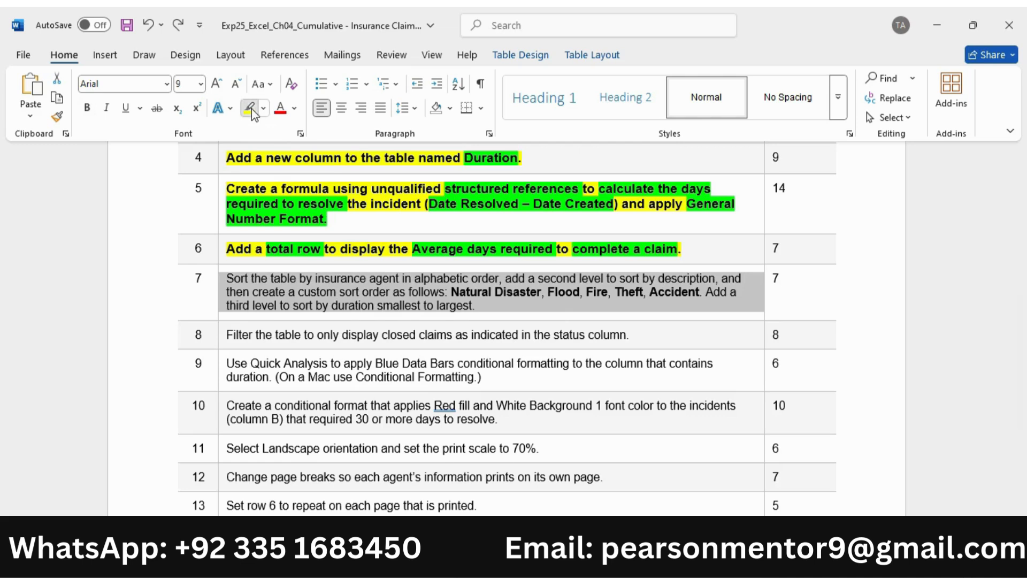
Highlight instruction 7 in yellow and its phrase "by insurance agent in alphabetic order" in bright green.
{"action": "left_click", "coordinate": [249, 108]}
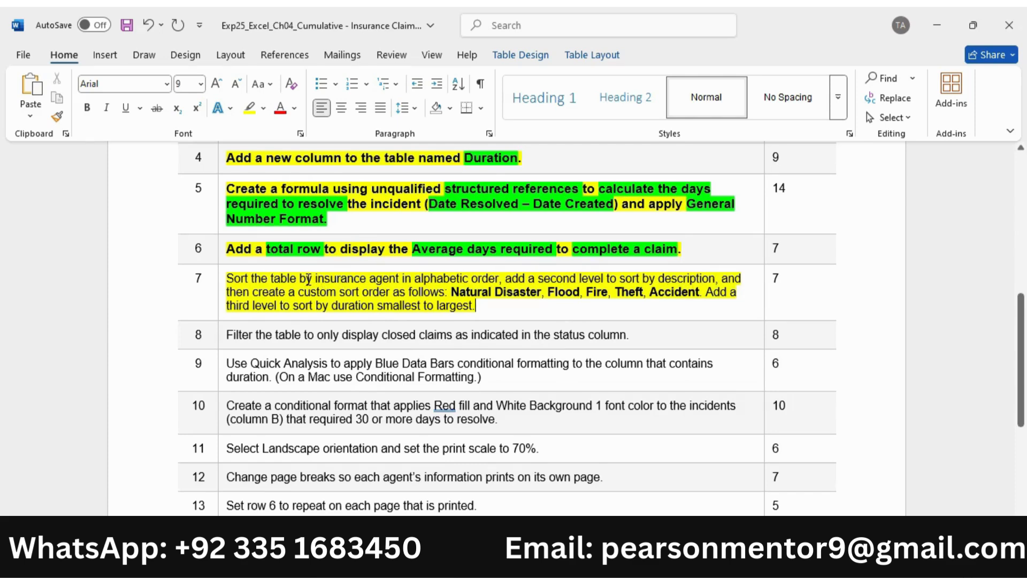
{"action": "left_click_drag", "start_coordinate": [309, 279], "coordinate": [498, 279]}
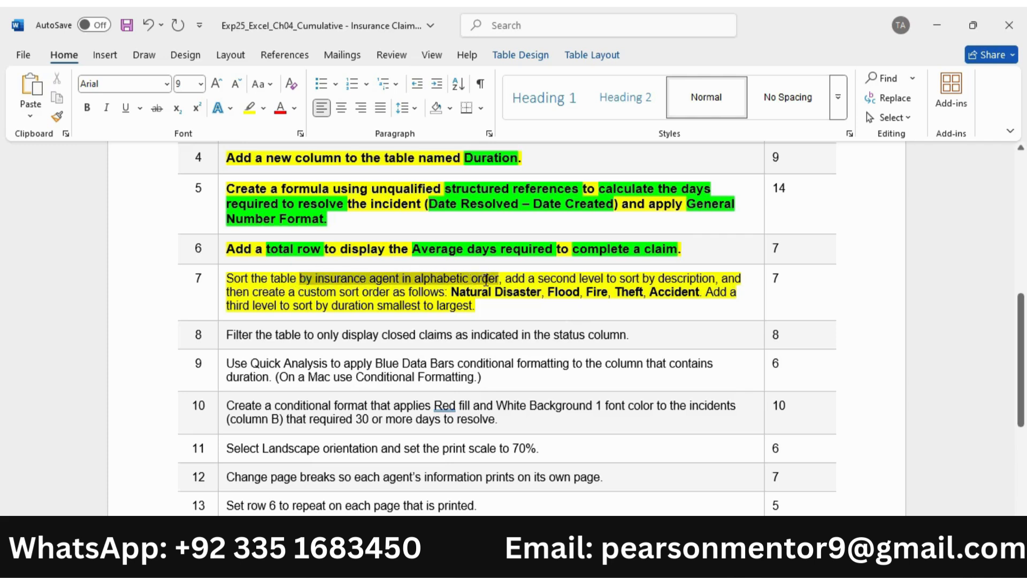
{"action": "left_click", "coordinate": [561, 254]}
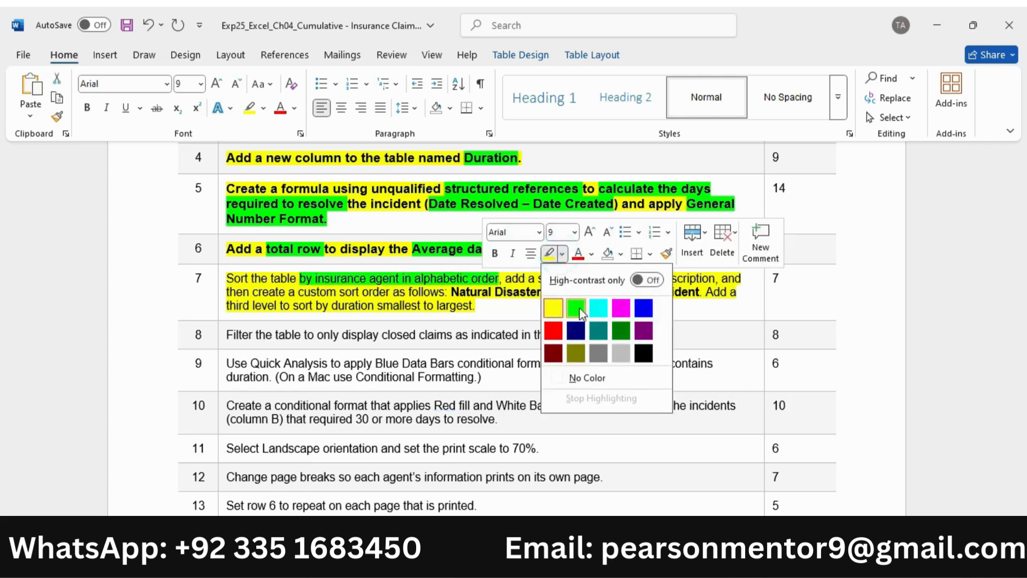
{"action": "left_click", "coordinate": [574, 309]}
Switch to the Excel workbook and start a custom sort of the table with Insurance_Agent, A to Z, as the first level.
{"action": "key", "text": "alt+Tab"}
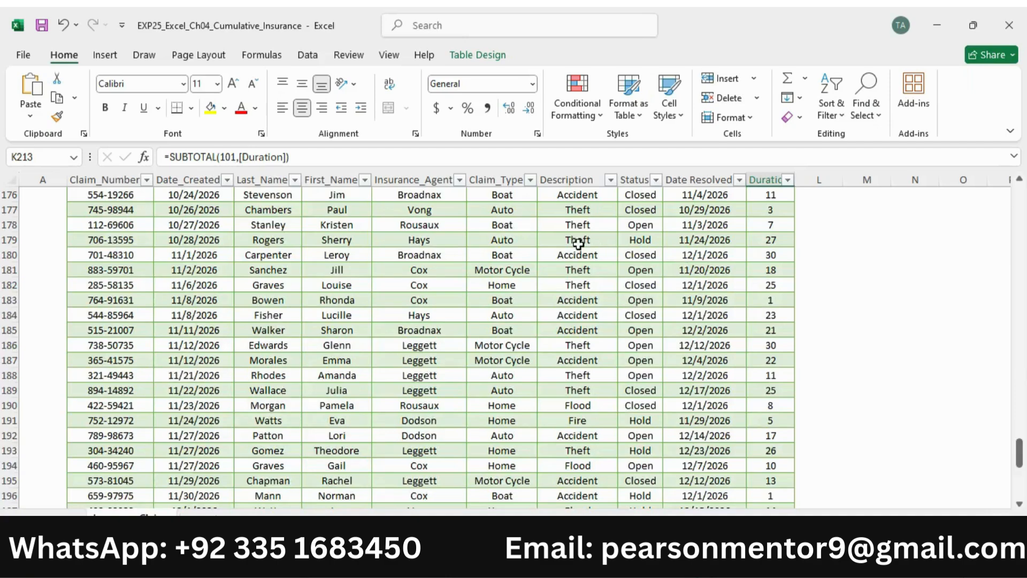
{"action": "scroll", "coordinate": [552, 246], "scroll_direction": "up", "scroll_amount": 4}
{"action": "scroll", "coordinate": [564, 369], "scroll_direction": "up", "scroll_amount": 6}
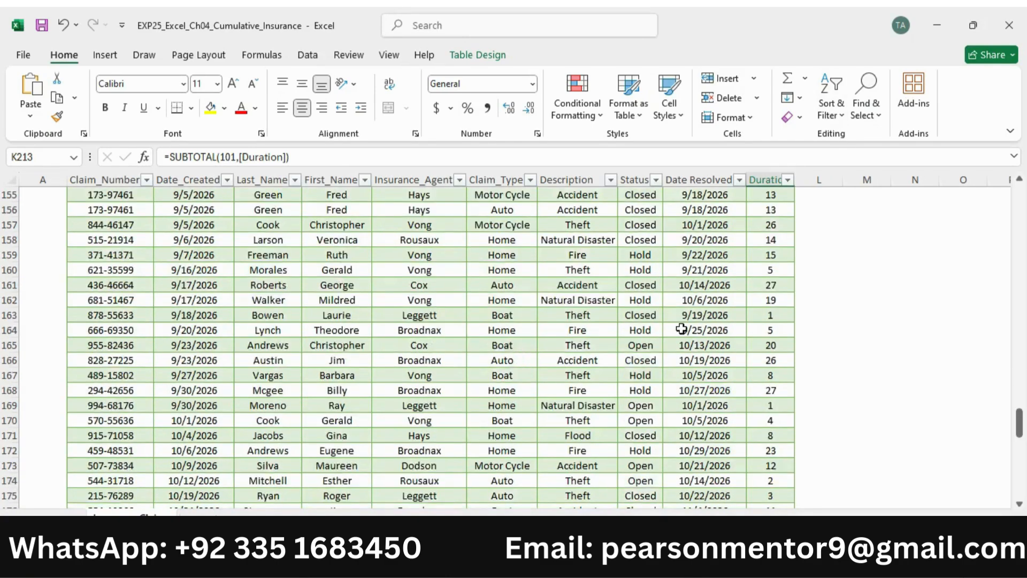
{"action": "left_click_drag", "start_coordinate": [1020, 410], "coordinate": [1019, 198]}
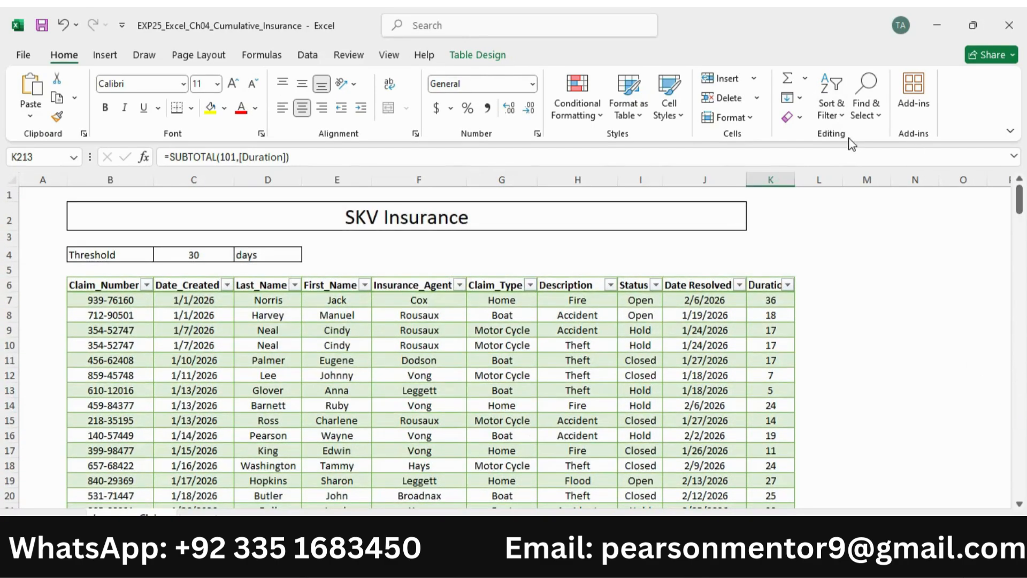
{"action": "left_click", "coordinate": [831, 109]}
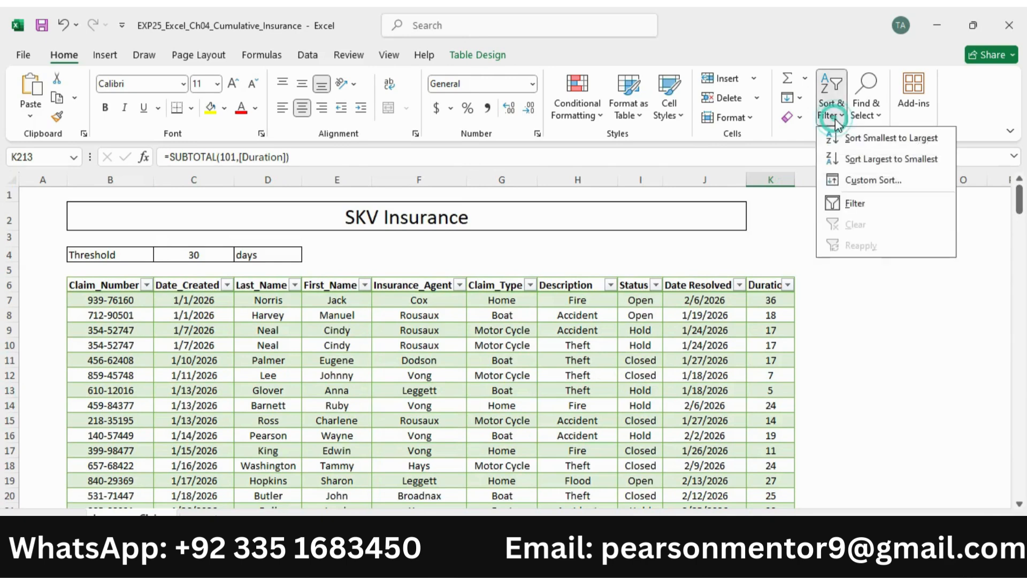
{"action": "left_click", "coordinate": [858, 182]}
{"action": "left_click", "coordinate": [459, 177]}
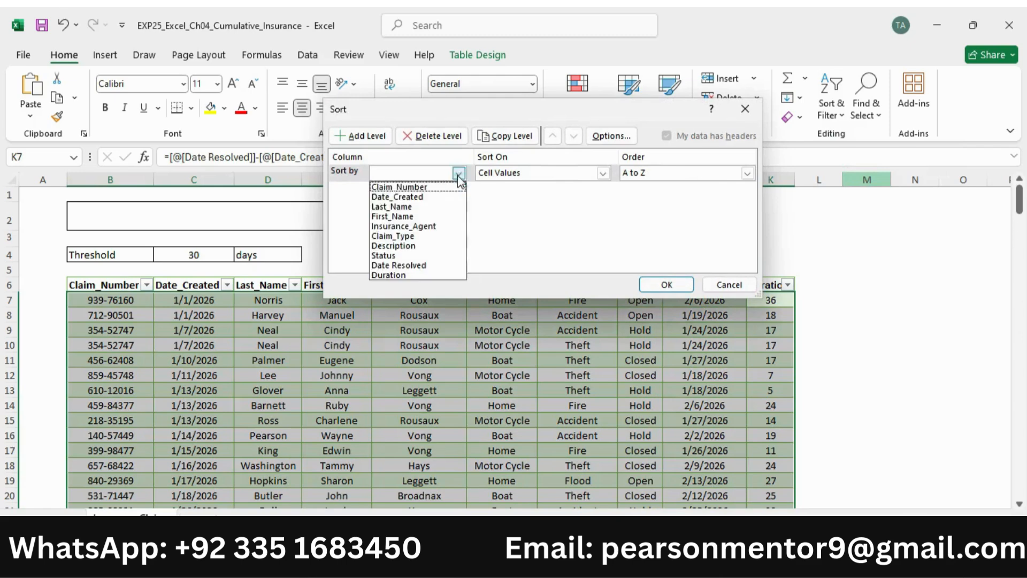
{"action": "left_click", "coordinate": [415, 226]}
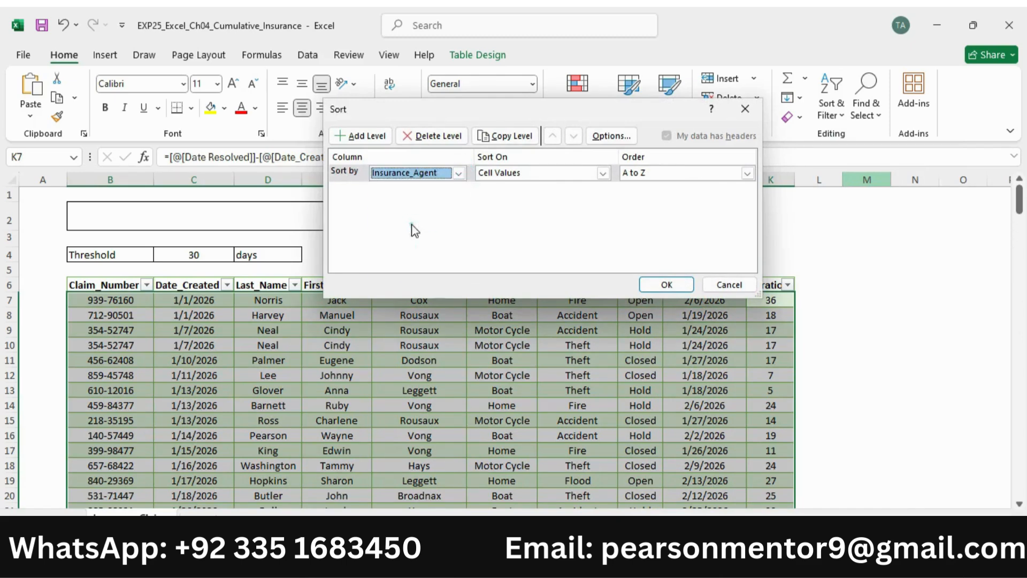
Switch to the Word instructions, highlight "second level to sort by description" and "create a custom sort order" in bright green, and copy the custom order list.
{"action": "mouse_move", "coordinate": [774, 567]}
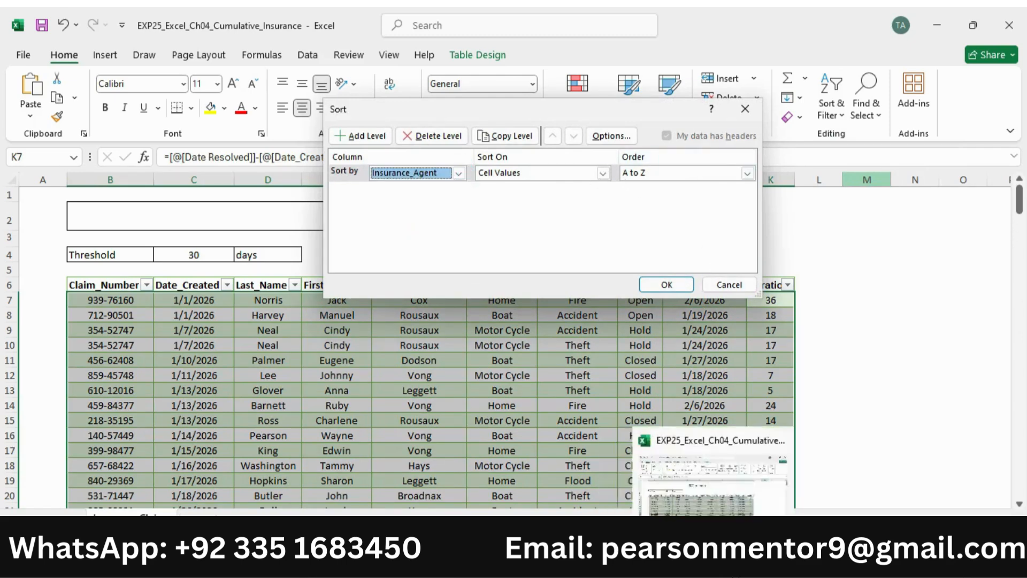
{"action": "left_click", "coordinate": [768, 505]}
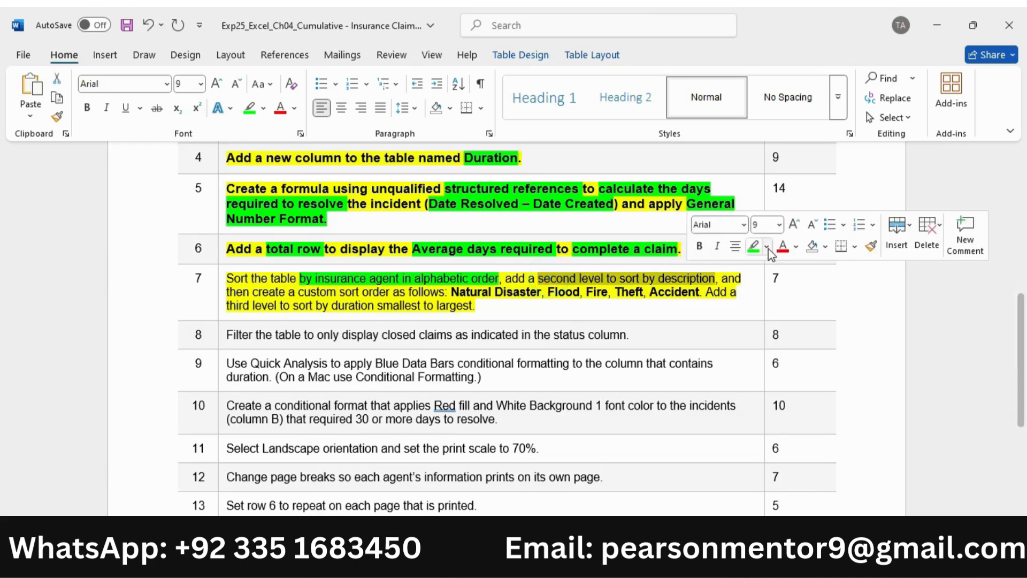
{"action": "left_click", "coordinate": [753, 246]}
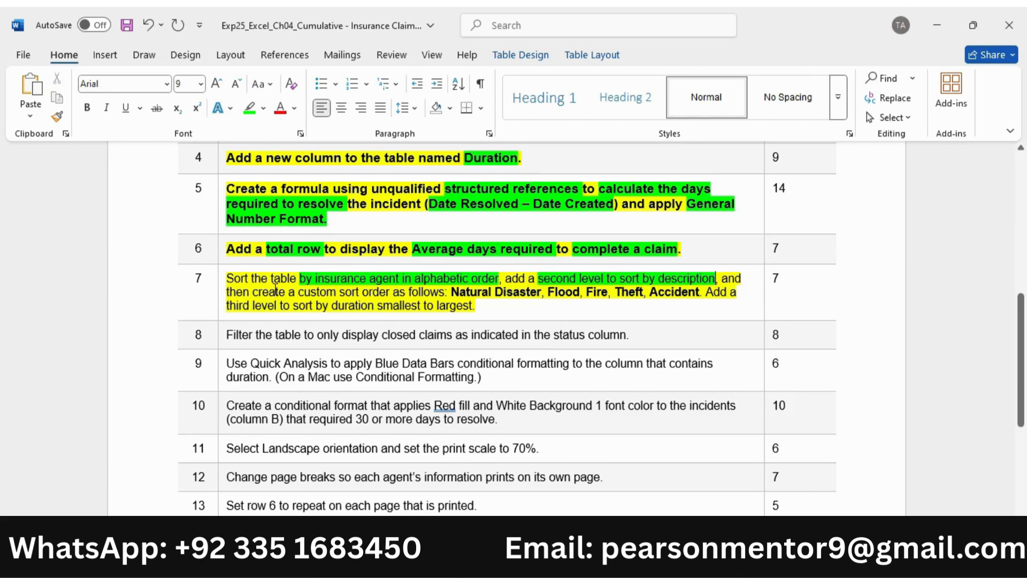
{"action": "left_click_drag", "start_coordinate": [253, 292], "coordinate": [392, 292]}
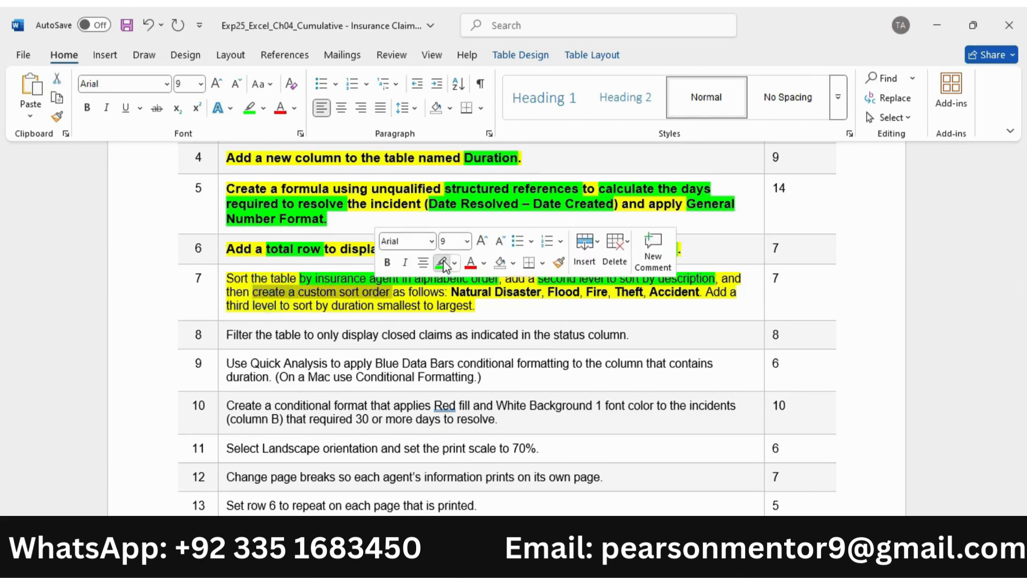
{"action": "left_click", "coordinate": [441, 262]}
{"action": "left_click", "coordinate": [453, 281]}
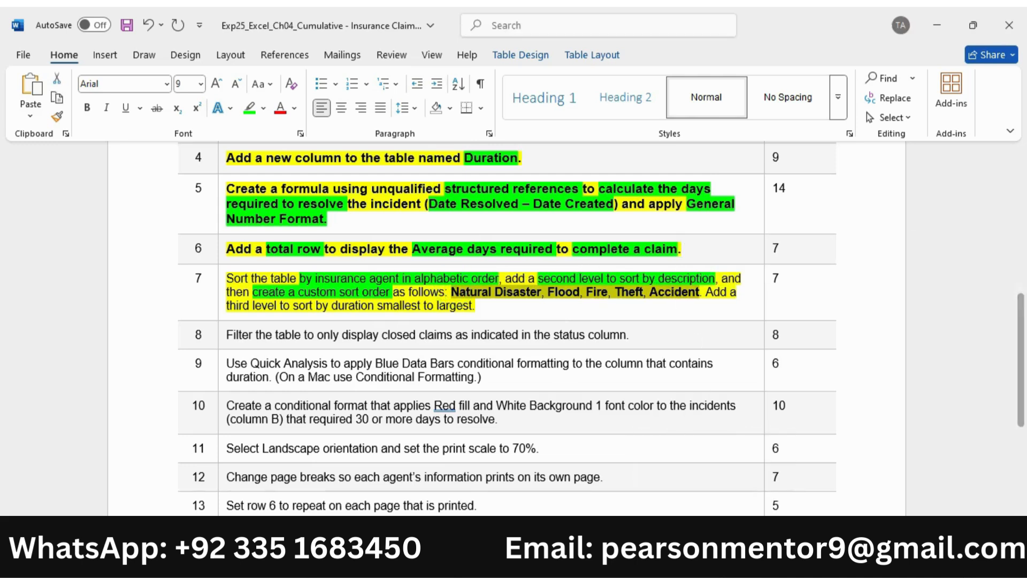
Switch back to the Excel workbook and add a second sort level on the Description column.
{"action": "left_click", "coordinate": [711, 476]}
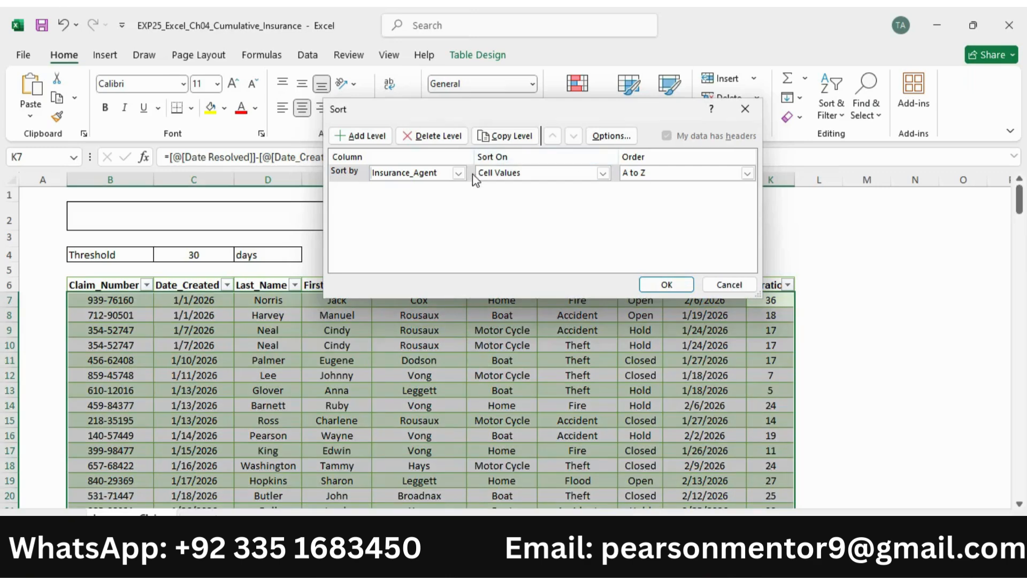
{"action": "left_click", "coordinate": [358, 133]}
{"action": "left_click", "coordinate": [459, 191]}
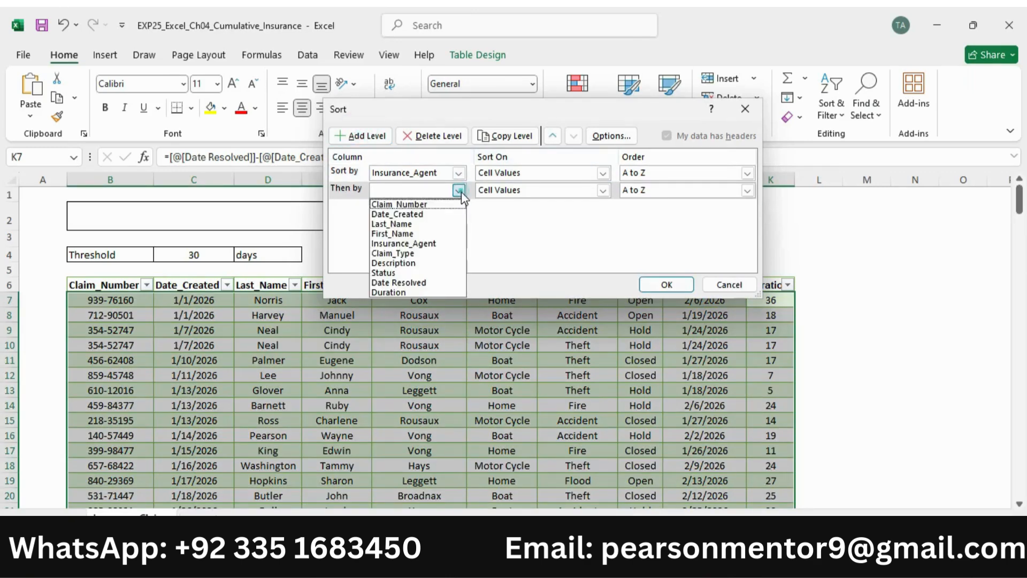
{"action": "left_click", "coordinate": [411, 263]}
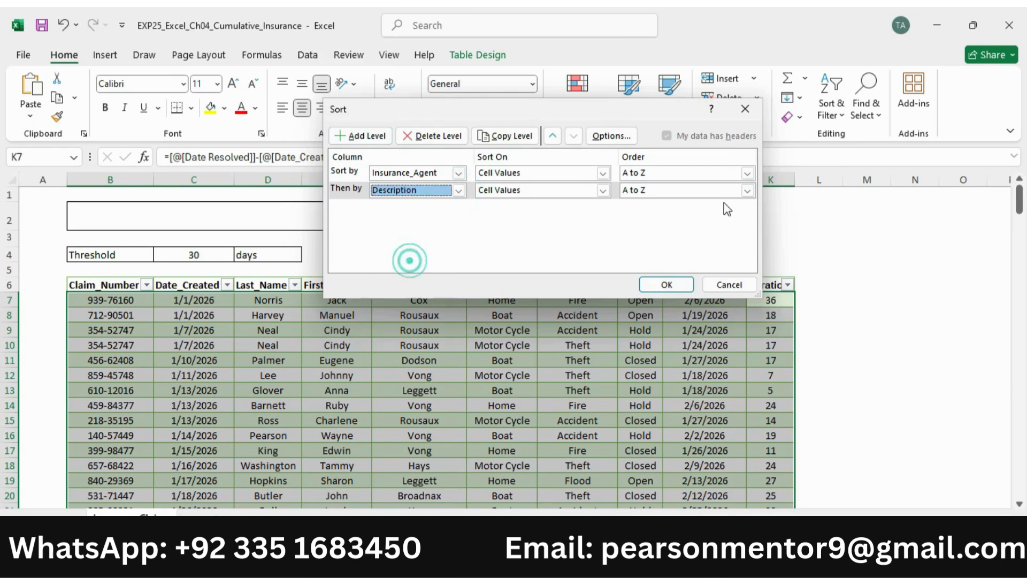
Set the Description level's order to the custom list Natural Disaster, Flood, Fire, Theft, Accident.
{"action": "left_click", "coordinate": [747, 191]}
{"action": "left_click", "coordinate": [668, 237]}
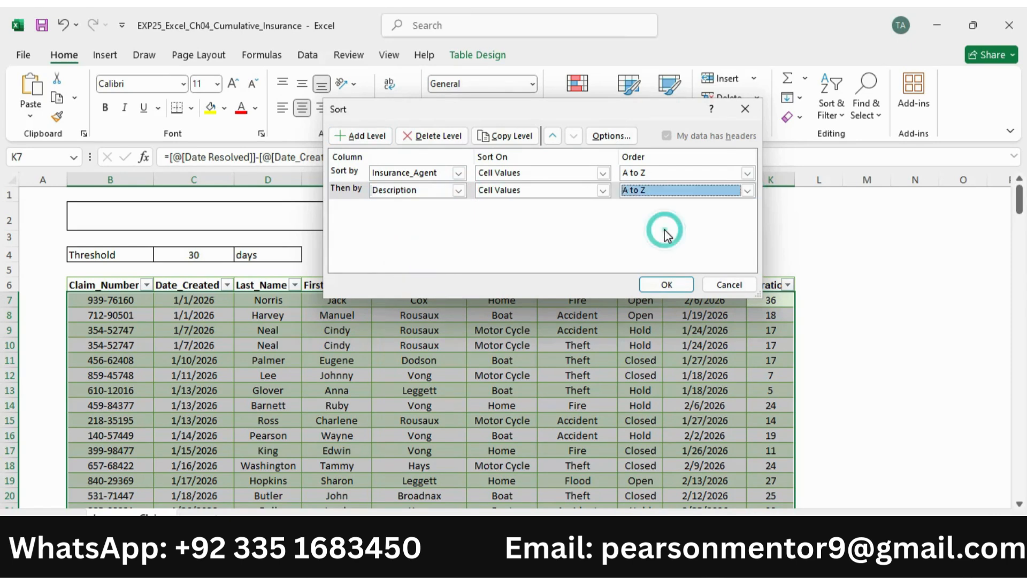
{"action": "left_click", "coordinate": [747, 190]}
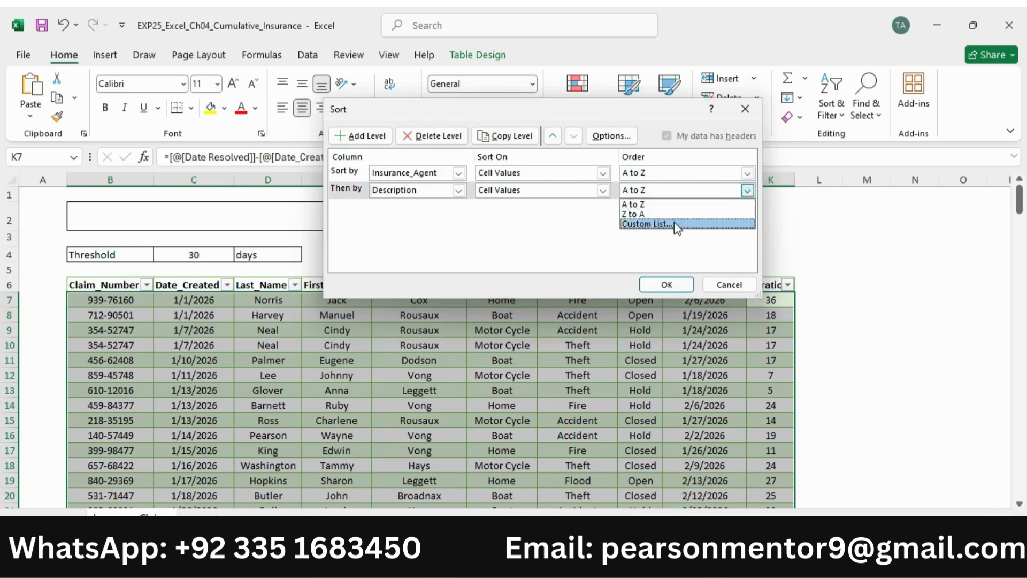
{"action": "left_click", "coordinate": [674, 222]}
{"action": "left_click", "coordinate": [527, 150]}
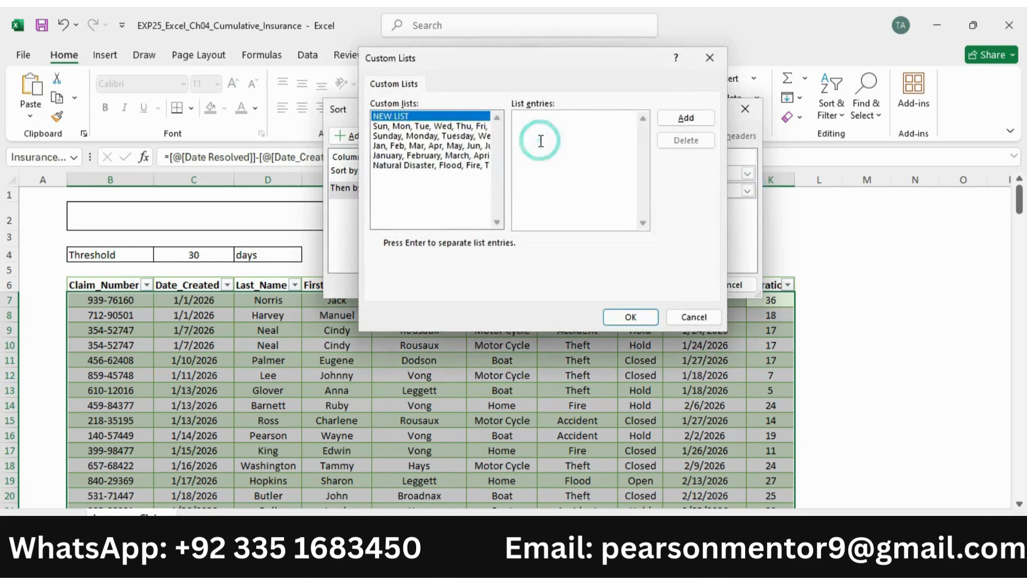
{"action": "type", "text": "Natural Disaster, Flood, Fire, Theft, Accident"}
{"action": "type", "text": "."}
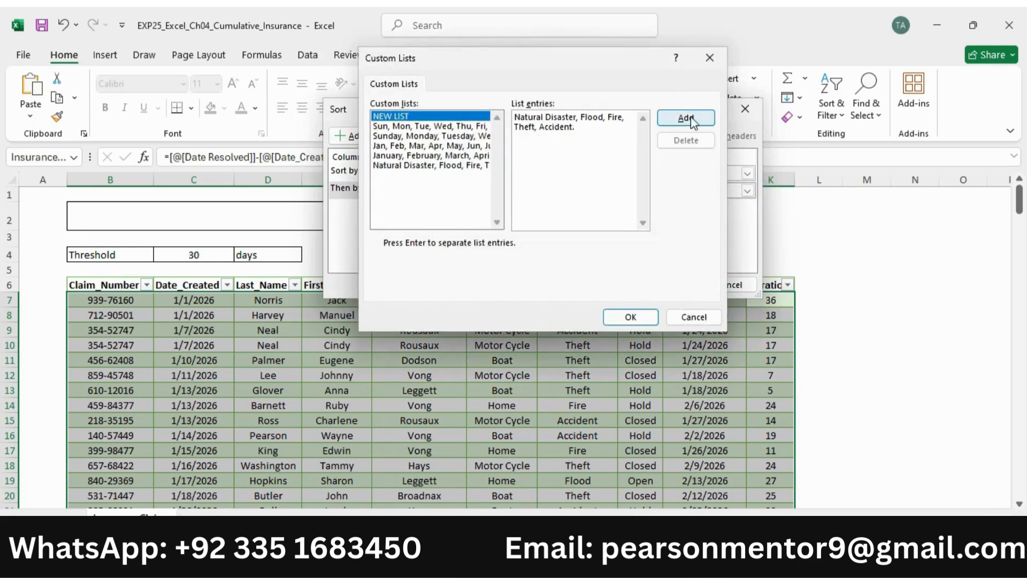
{"action": "left_click", "coordinate": [422, 165]}
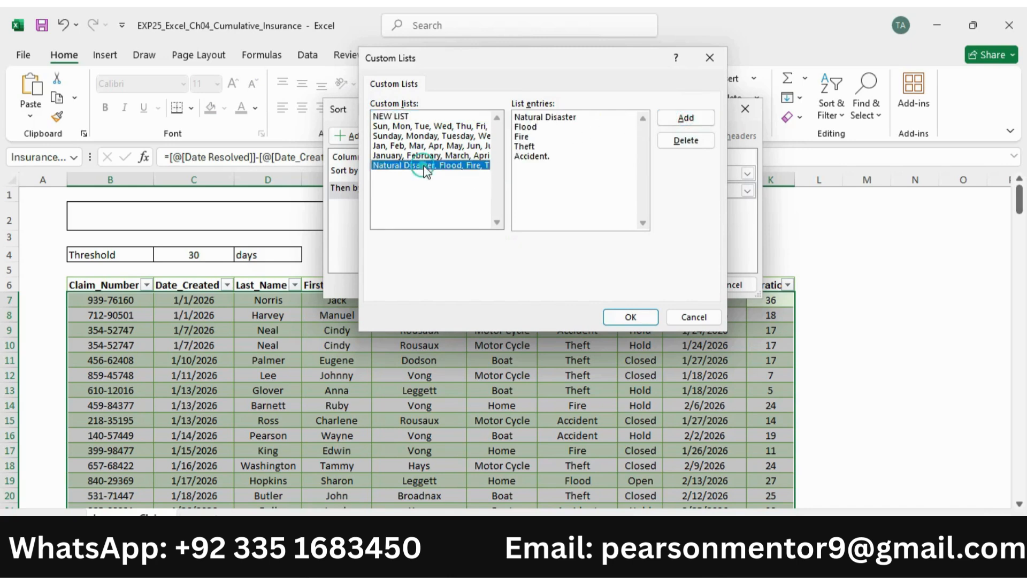
{"action": "left_click", "coordinate": [641, 317]}
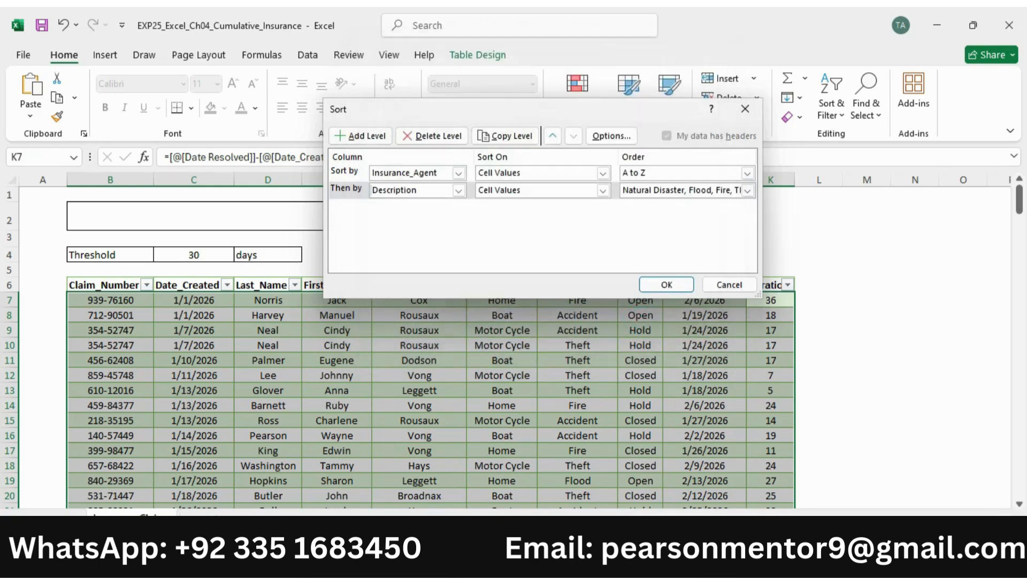
Switch to the Word document and highlight "third level to sort" and "duration smallest to largest" in instruction 7 in bright green.
{"action": "left_click", "coordinate": [742, 562]}
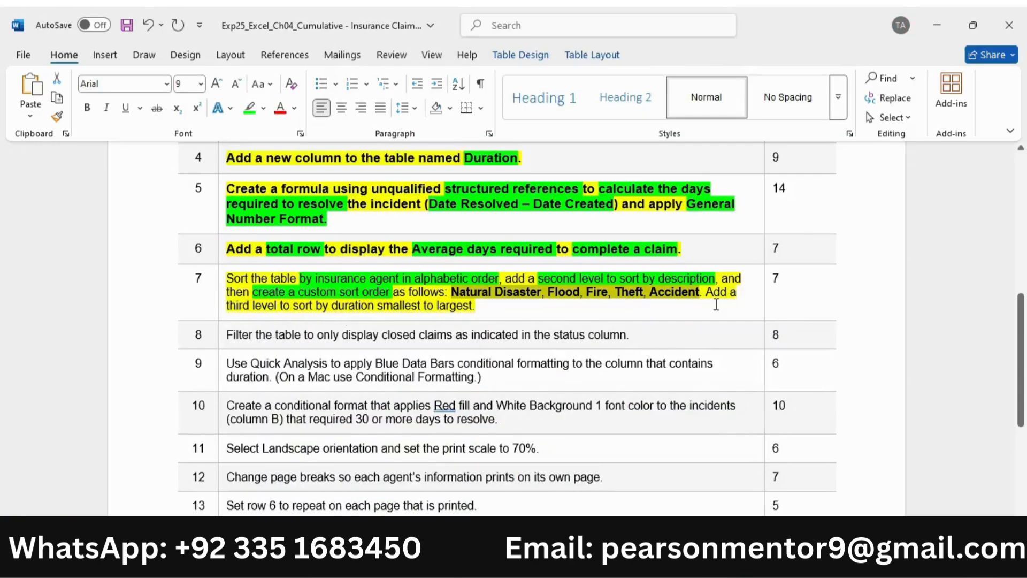
{"action": "left_click_drag", "start_coordinate": [228, 306], "coordinate": [472, 307]}
{"action": "left_click", "coordinate": [358, 284]}
{"action": "left_click", "coordinate": [521, 280]}
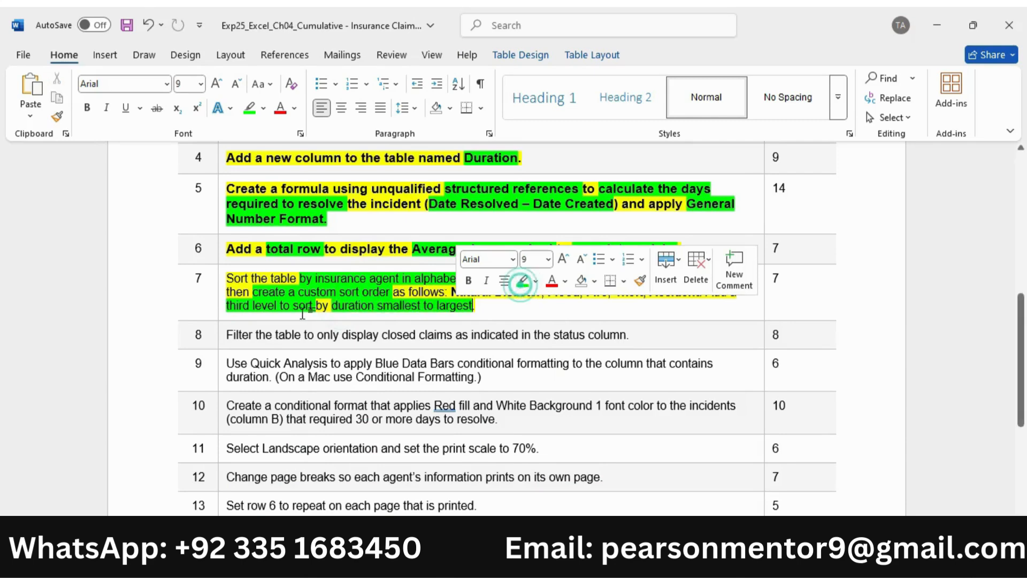
Switch to Excel, add a third sort level by Duration, Smallest to Largest, apply the sort, and review the sorted table.
{"action": "left_click", "coordinate": [713, 559]}
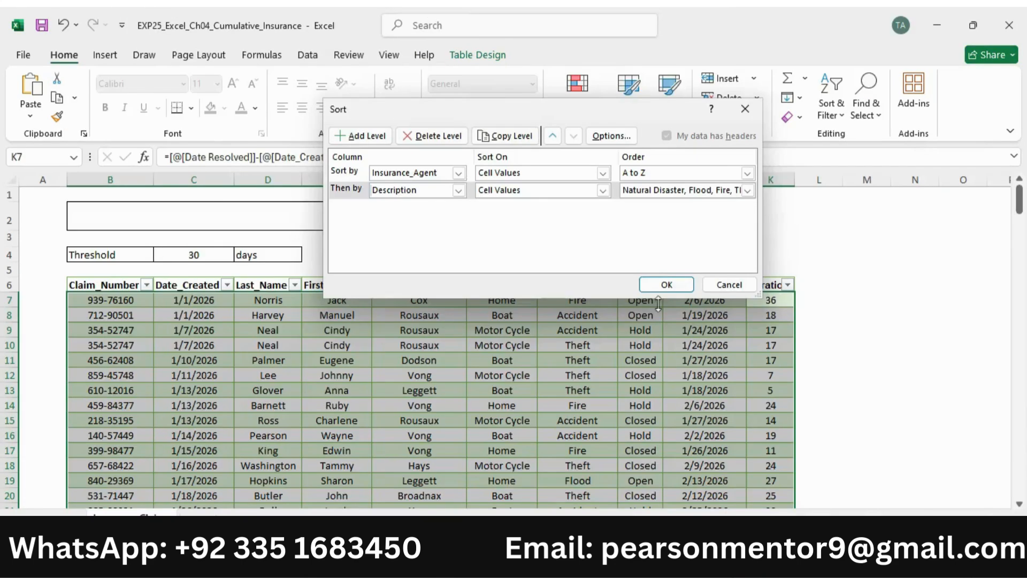
{"action": "left_click", "coordinate": [361, 135]}
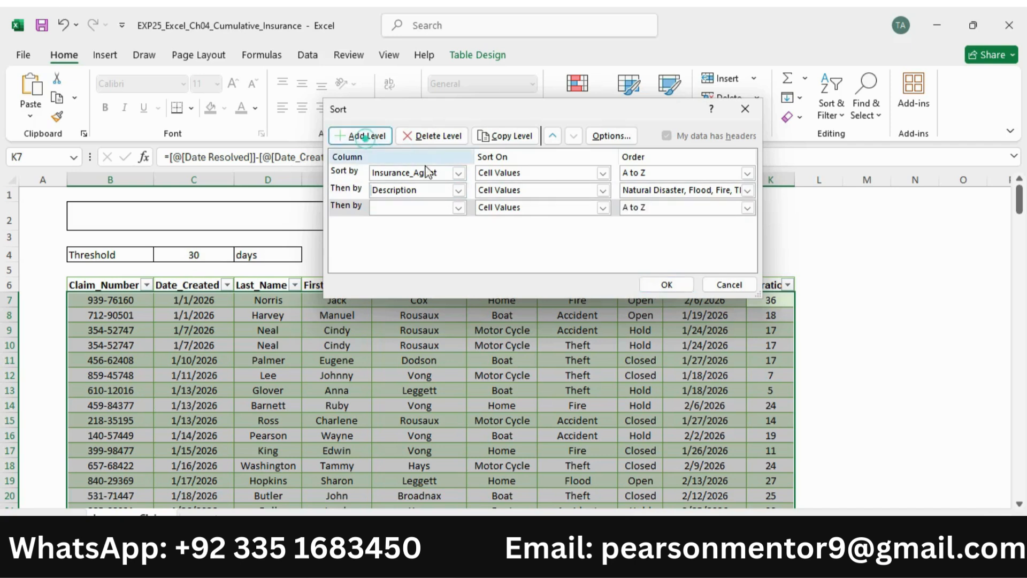
{"action": "left_click", "coordinate": [458, 208]}
{"action": "left_click", "coordinate": [400, 308]}
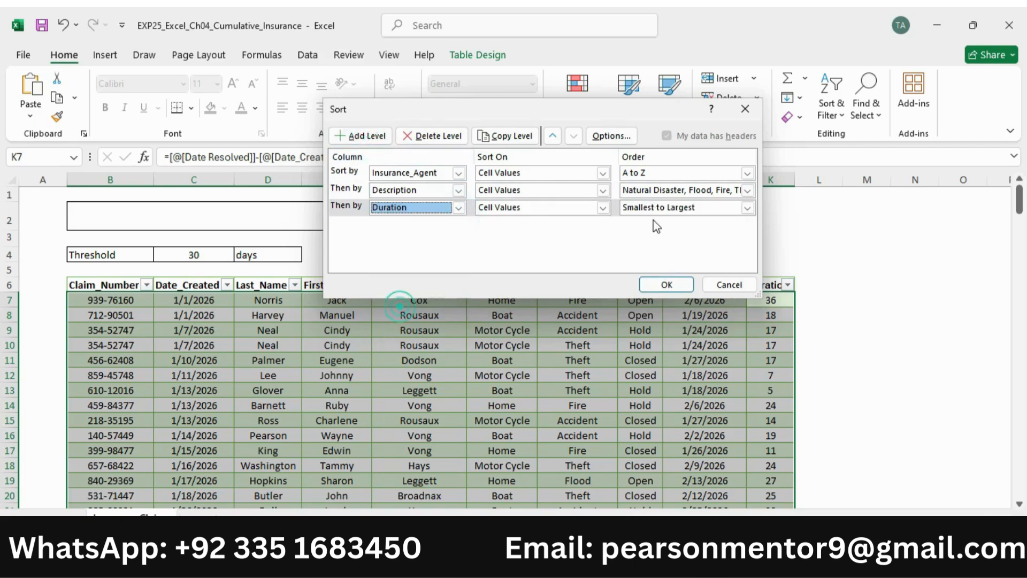
{"action": "left_click", "coordinate": [675, 285]}
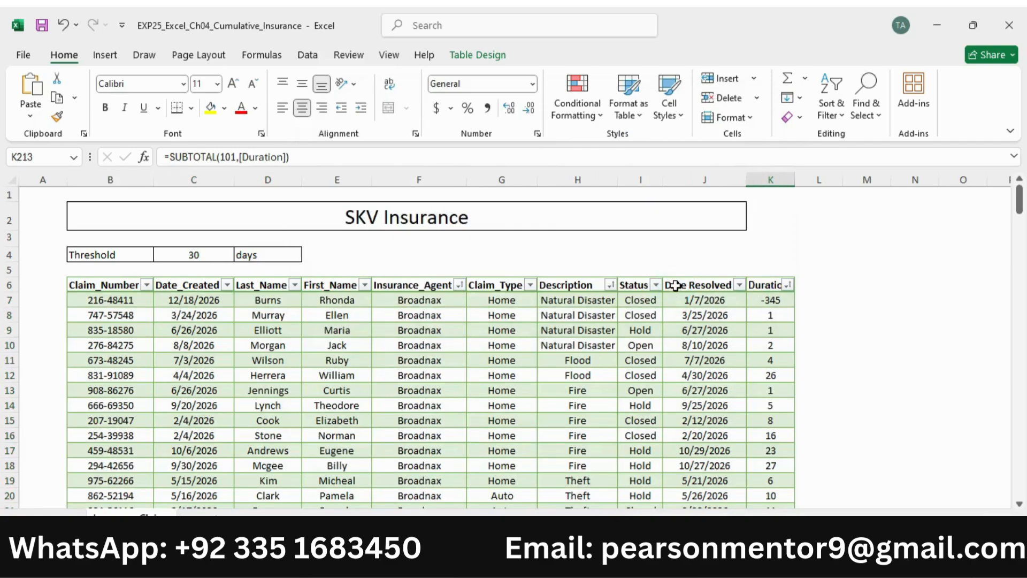
{"action": "scroll", "coordinate": [310, 268], "scroll_direction": "down", "scroll_amount": 2}
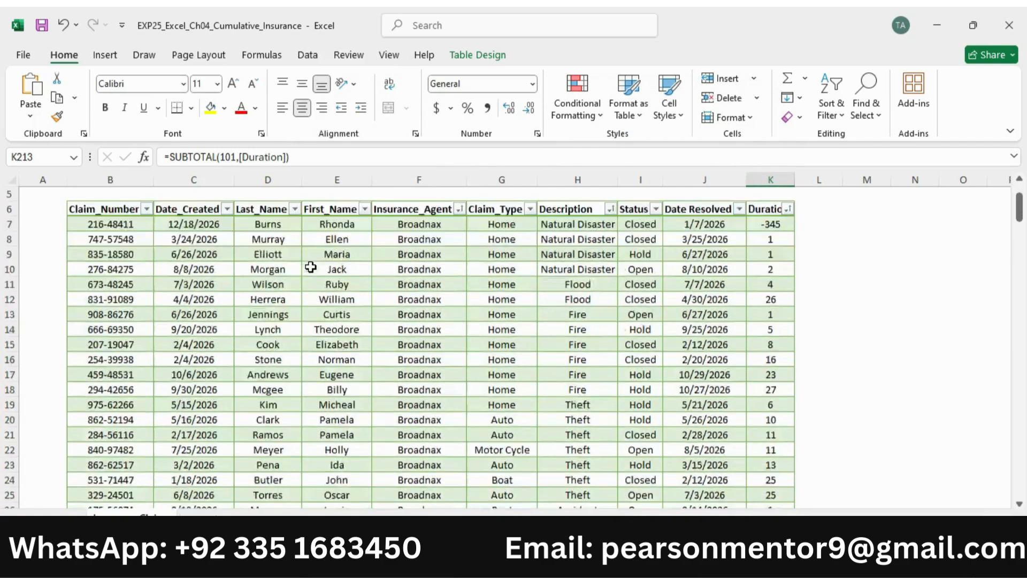
{"action": "scroll", "coordinate": [309, 267], "scroll_direction": "up", "scroll_amount": 2}
{"action": "scroll", "coordinate": [342, 268], "scroll_direction": "down", "scroll_amount": 2}
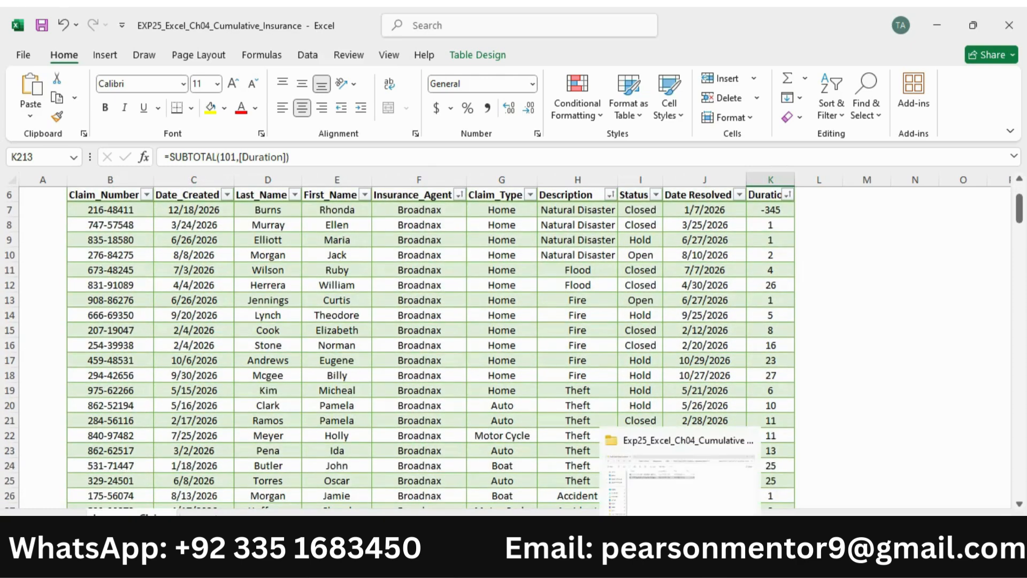
Switch to Word and make instruction 8 bold, 10 pt and highlighted in yellow, with "Filter the table" highlighted in bright green.
{"action": "left_click", "coordinate": [743, 558]}
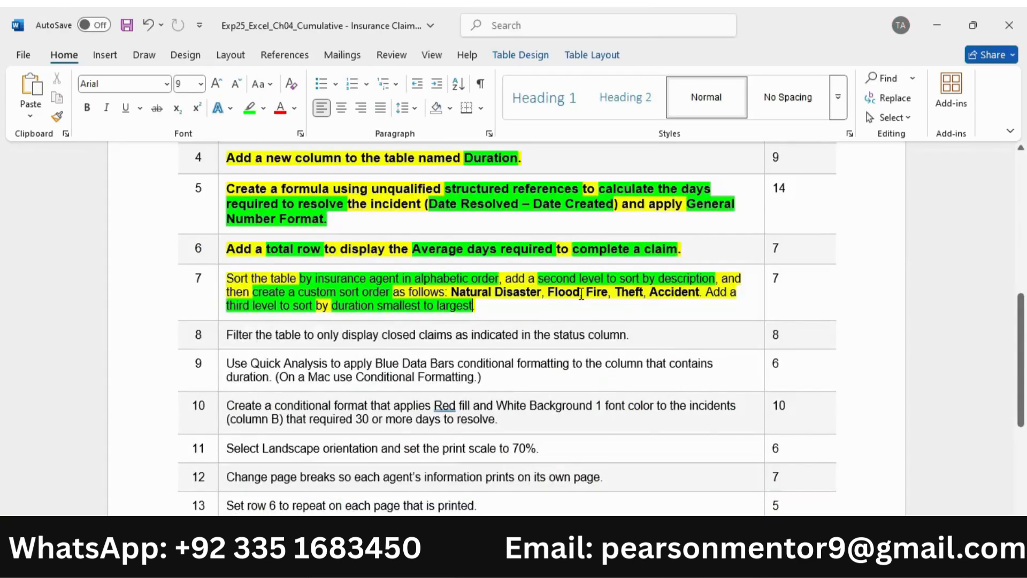
{"action": "scroll", "coordinate": [417, 291], "scroll_direction": "down", "scroll_amount": 2}
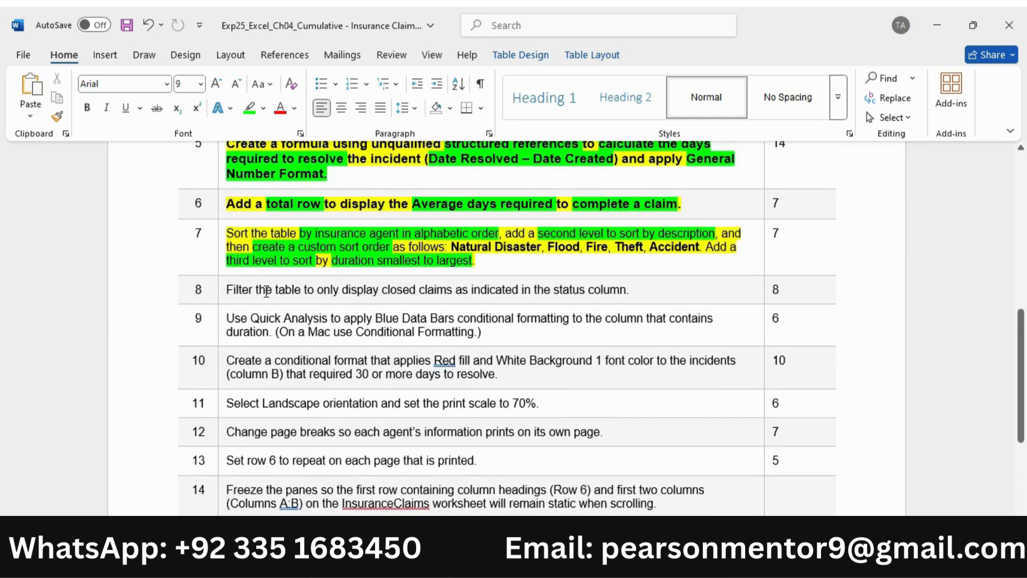
{"action": "left_click", "coordinate": [213, 292]}
{"action": "left_click", "coordinate": [233, 262]}
{"action": "left_click", "coordinate": [326, 240]}
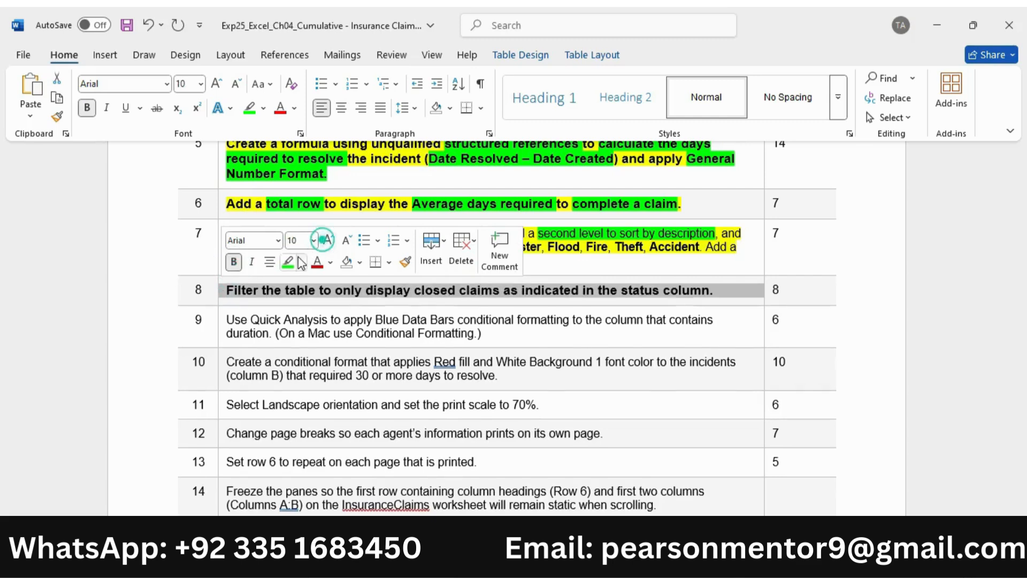
{"action": "left_click", "coordinate": [302, 263]}
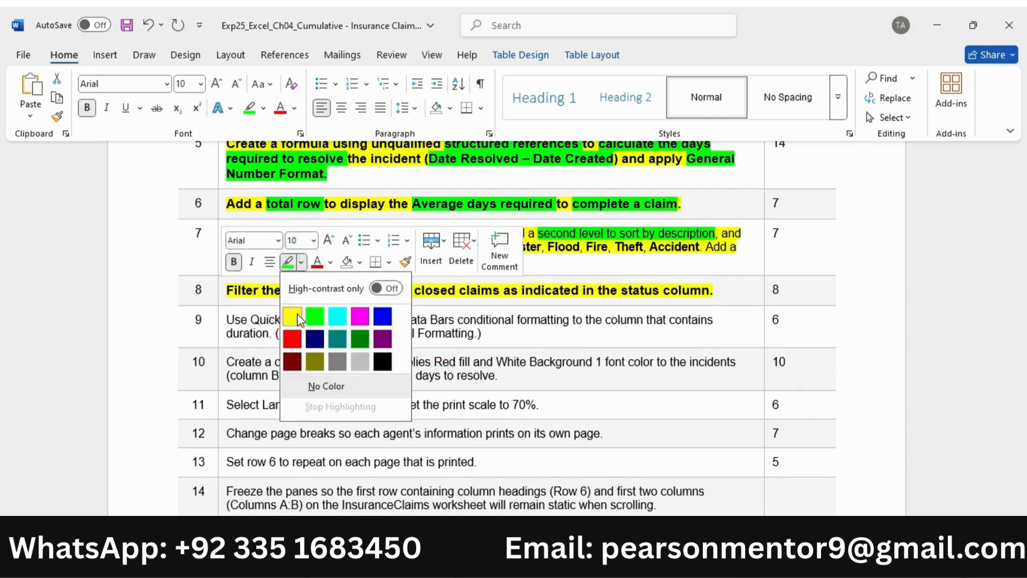
{"action": "left_click", "coordinate": [291, 305]}
{"action": "left_click", "coordinate": [483, 289]}
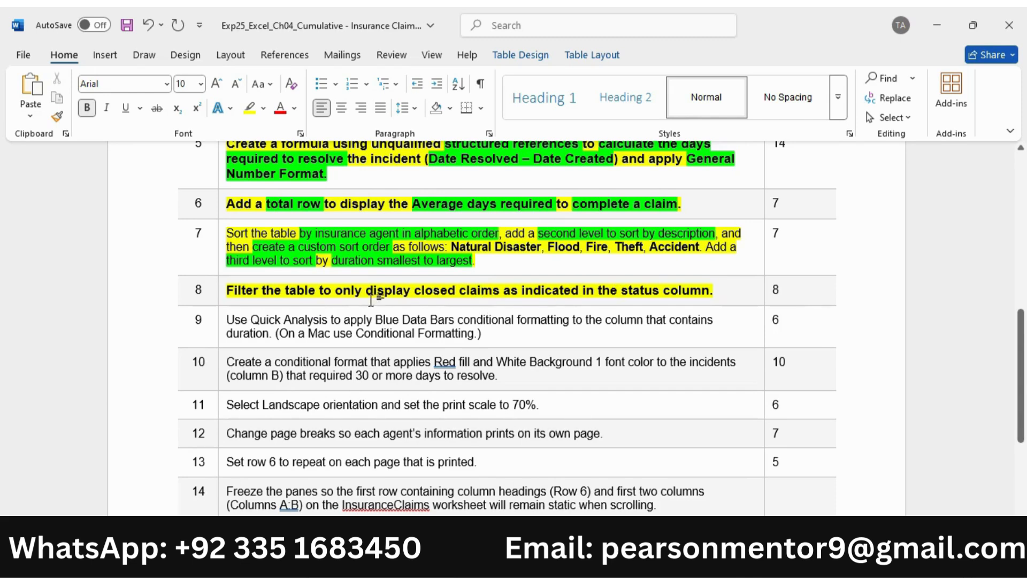
{"action": "left_click_drag", "start_coordinate": [226, 290], "coordinate": [319, 290]}
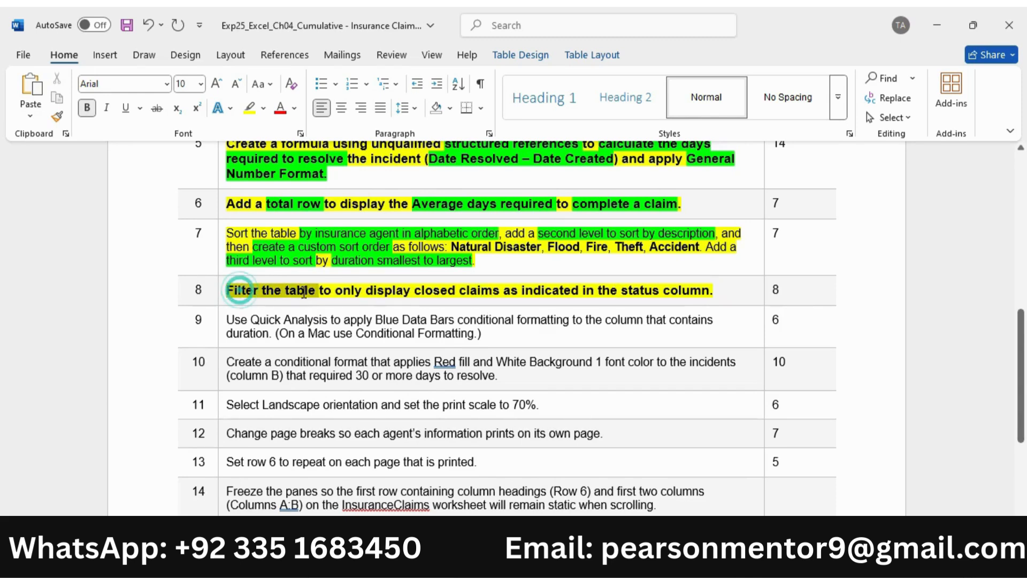
{"action": "left_click", "coordinate": [380, 265]}
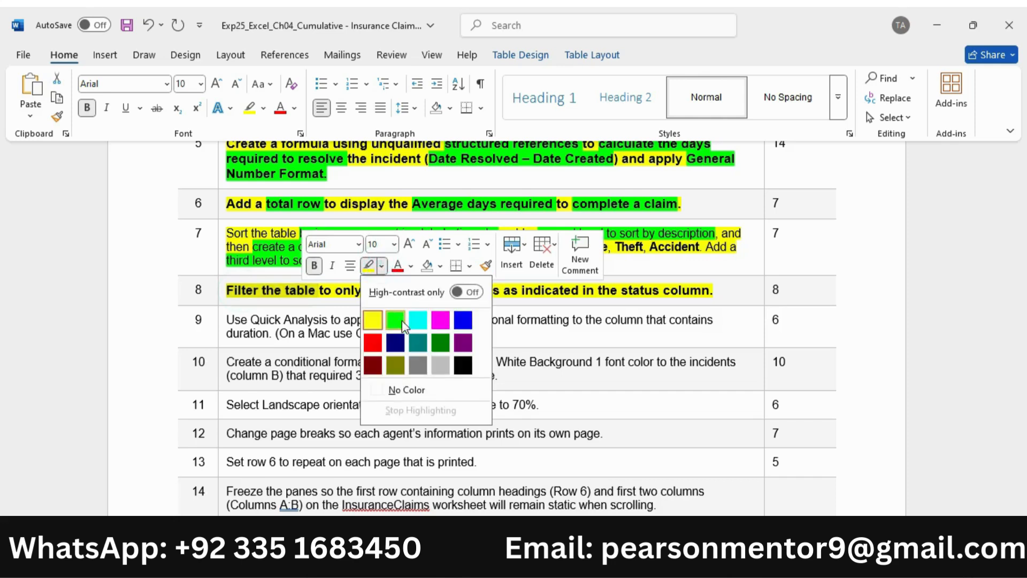
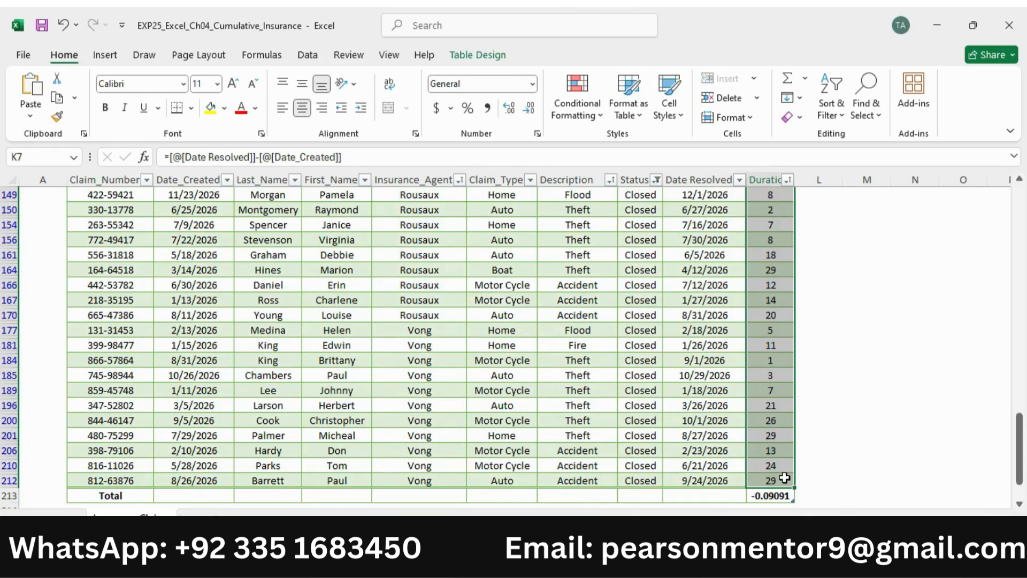
Apply data bars to the selected Duration cells with Quick Analysis, review the column, and return to the Word instructions.
{"action": "left_click", "coordinate": [806, 498]}
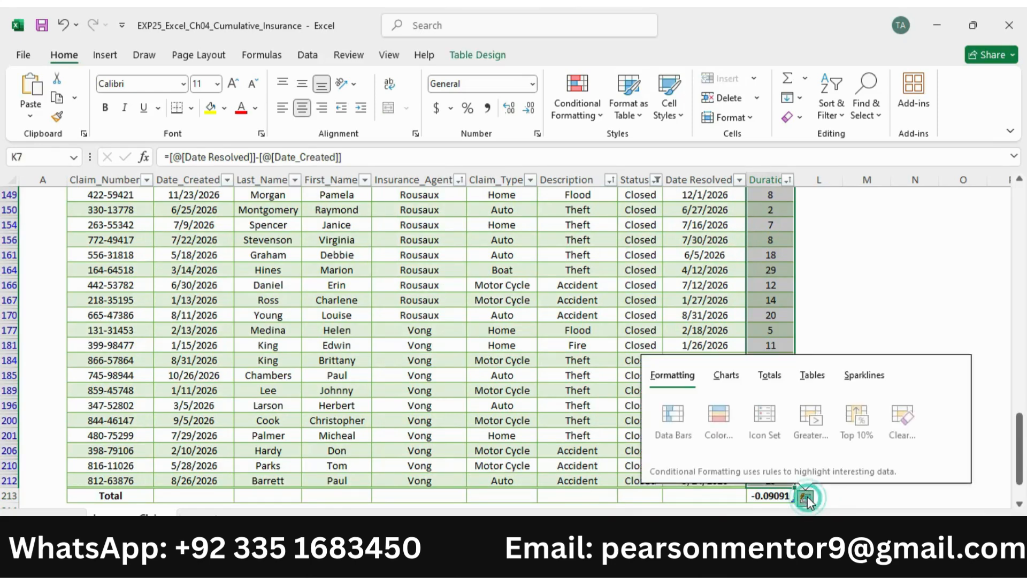
{"action": "left_click", "coordinate": [672, 428]}
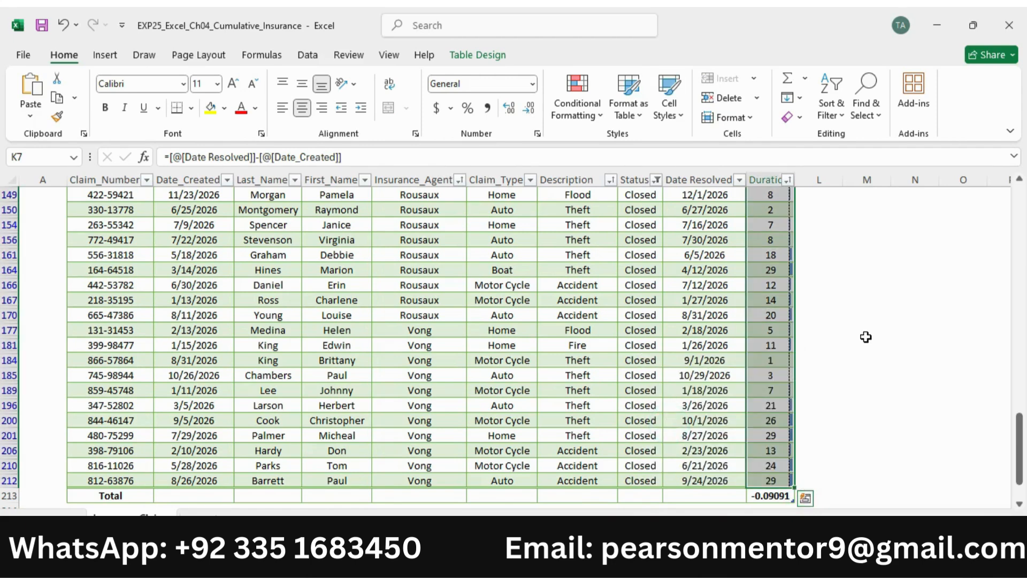
{"action": "scroll", "coordinate": [851, 331], "scroll_direction": "up", "scroll_amount": 8}
{"action": "scroll", "coordinate": [849, 331], "scroll_direction": "up", "scroll_amount": 5}
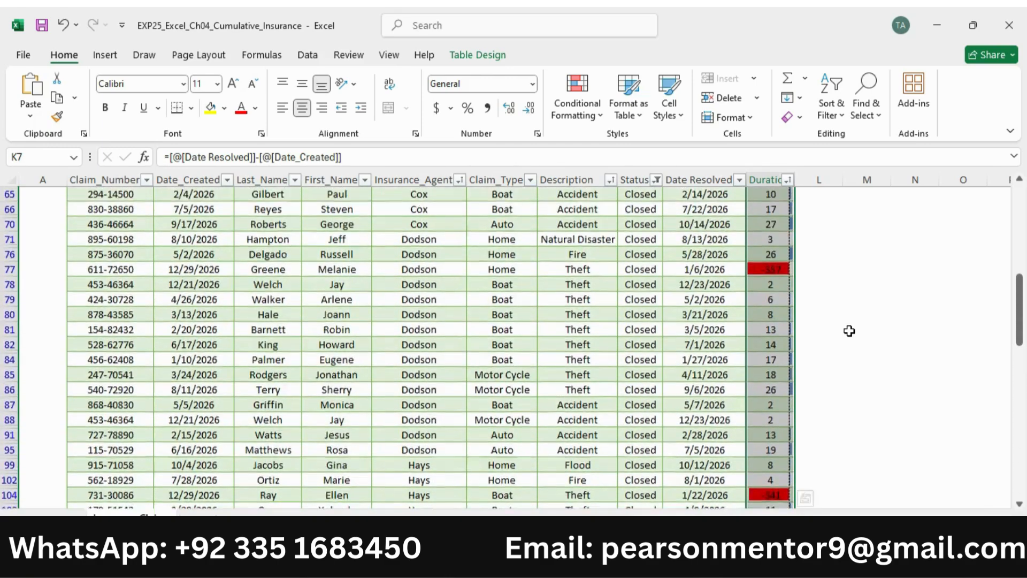
{"action": "scroll", "coordinate": [850, 331], "scroll_direction": "up", "scroll_amount": 8}
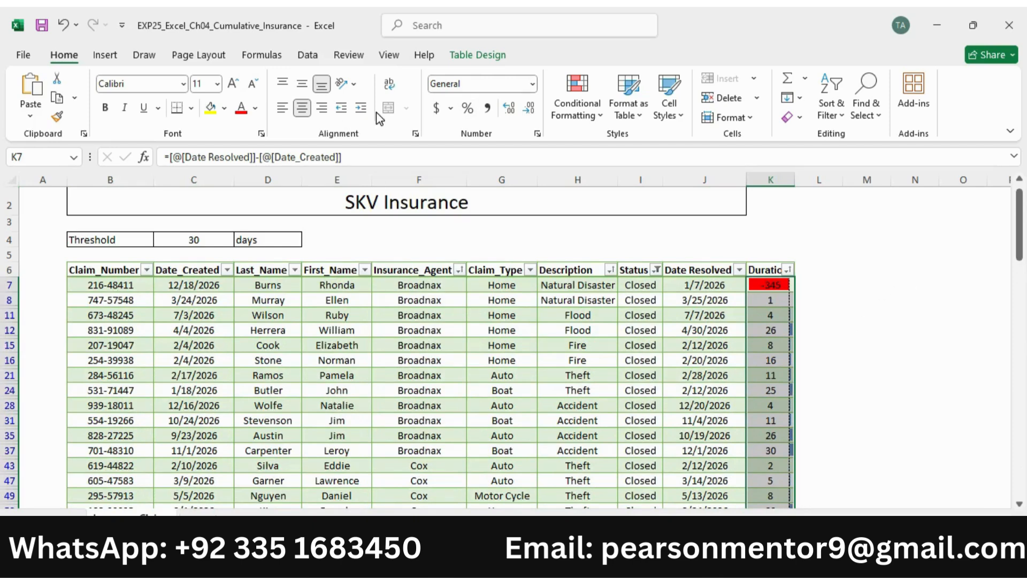
{"action": "left_click", "coordinate": [746, 562]}
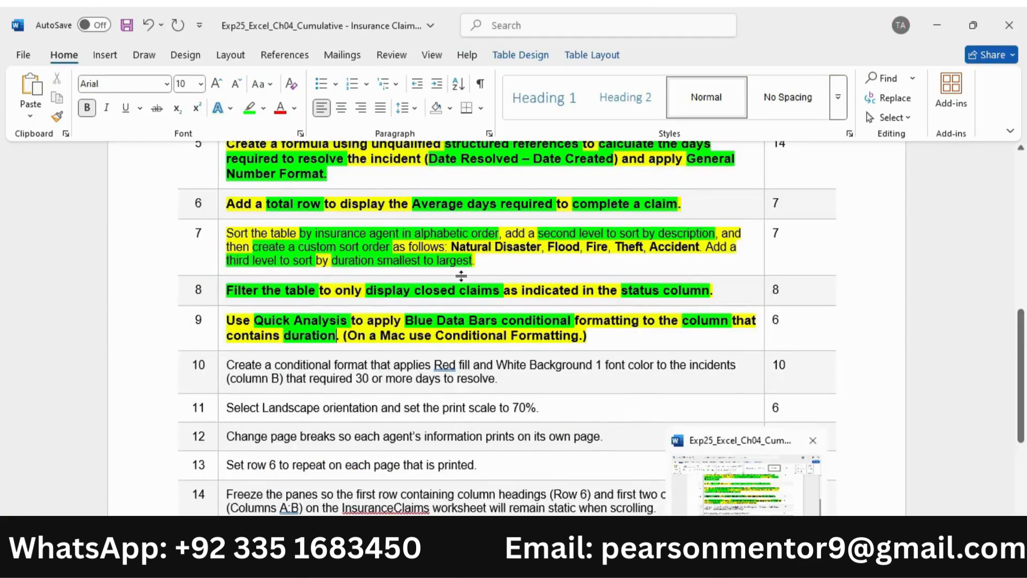
Make instruction 10 in the Word document bold, 10 pt and highlighted in yellow.
{"action": "scroll", "coordinate": [462, 277], "scroll_direction": "down", "scroll_amount": 1}
{"action": "scroll", "coordinate": [463, 276], "scroll_direction": "down", "scroll_amount": 1}
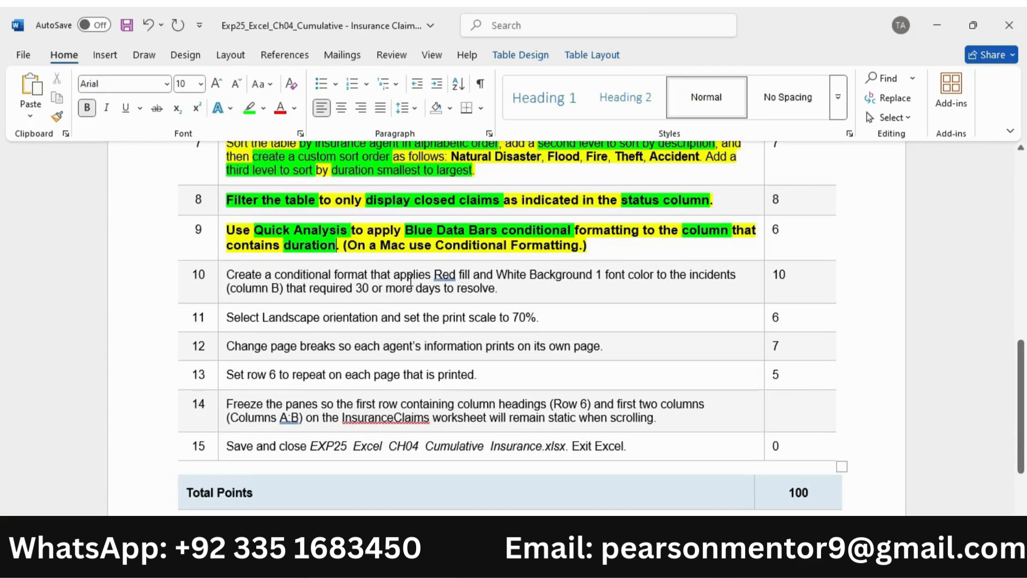
{"action": "left_click", "coordinate": [222, 286]}
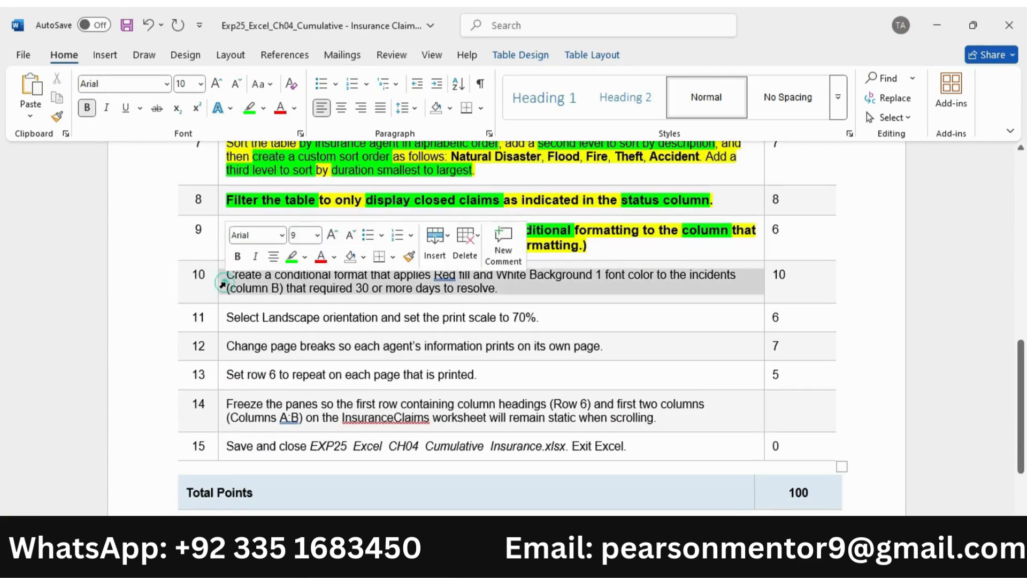
{"action": "left_click", "coordinate": [237, 256]}
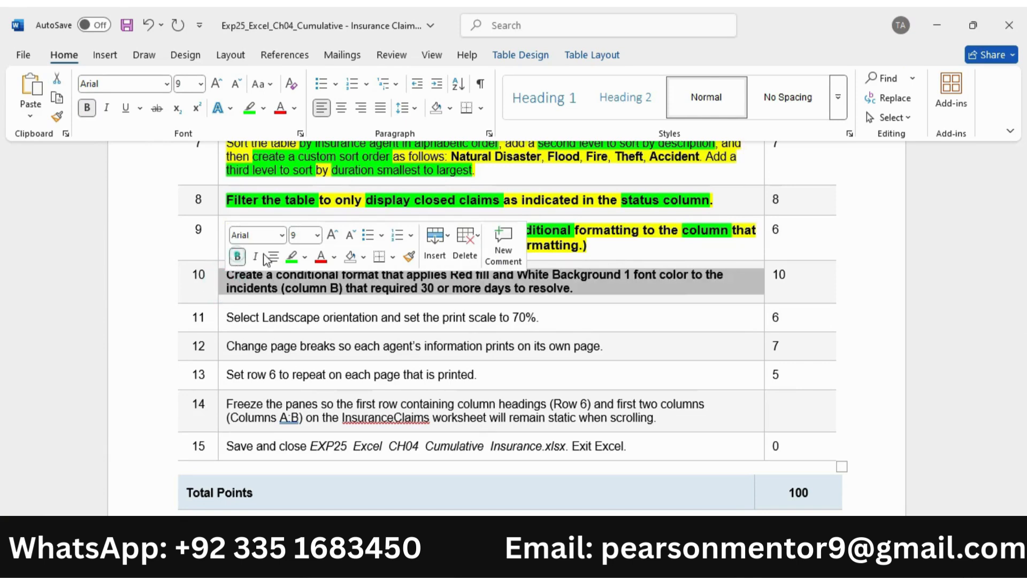
{"action": "left_click", "coordinate": [332, 234]}
{"action": "left_click", "coordinate": [306, 257]}
{"action": "left_click", "coordinate": [297, 306]}
{"action": "left_click", "coordinate": [455, 297]}
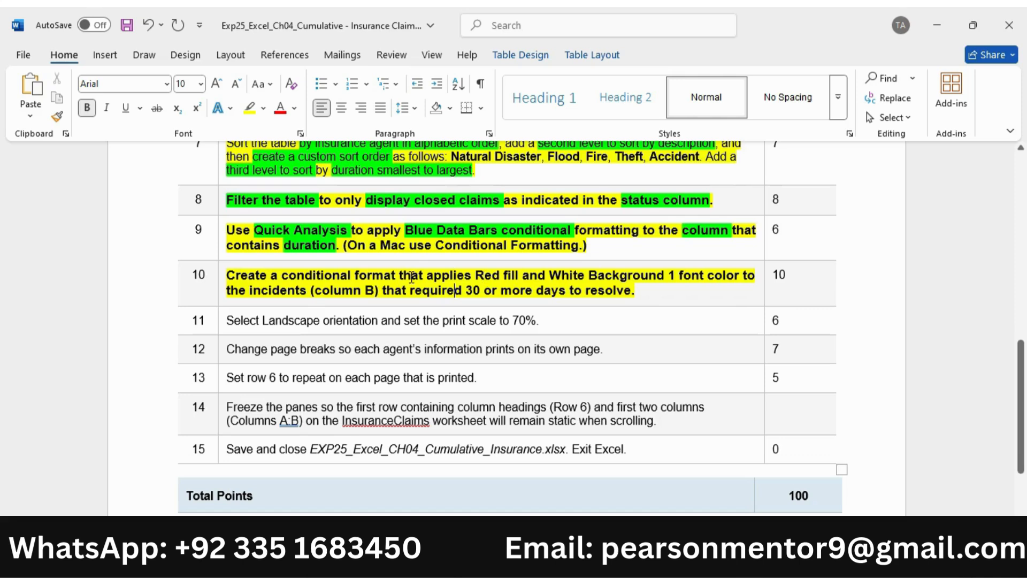
Highlight "conditional format", "Red fill" and "White Background 1" in instruction 10 in bright green.
{"action": "left_click_drag", "start_coordinate": [282, 276], "coordinate": [398, 276]}
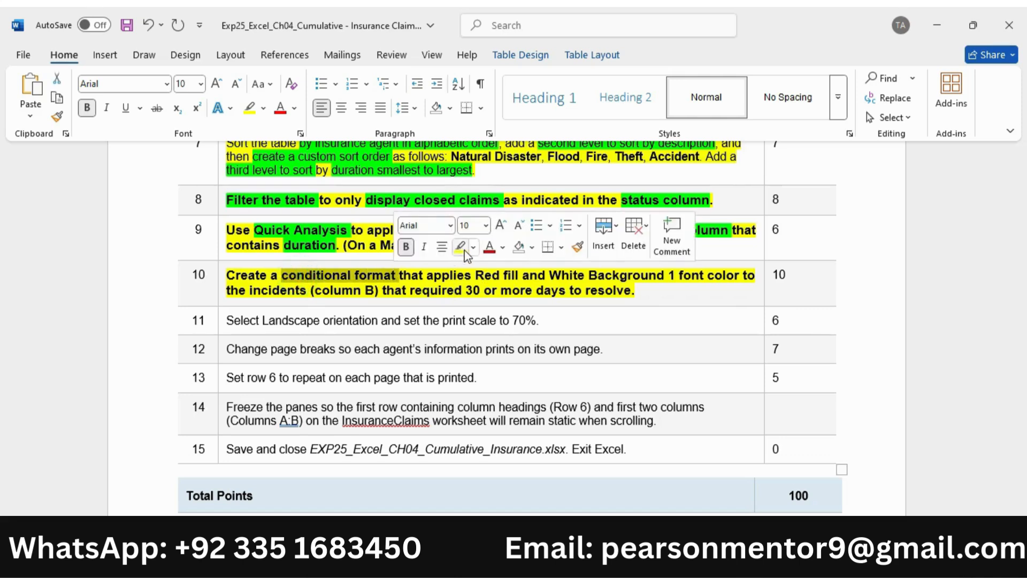
{"action": "left_click", "coordinate": [473, 247]}
{"action": "left_click", "coordinate": [481, 303]}
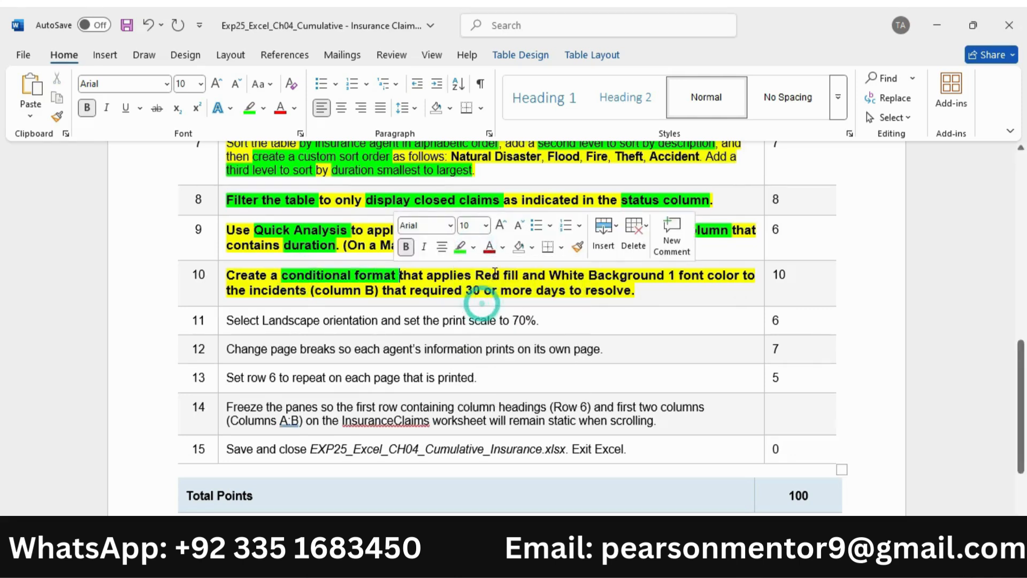
{"action": "left_click_drag", "start_coordinate": [476, 276], "coordinate": [673, 274]}
{"action": "left_click", "coordinate": [581, 250]}
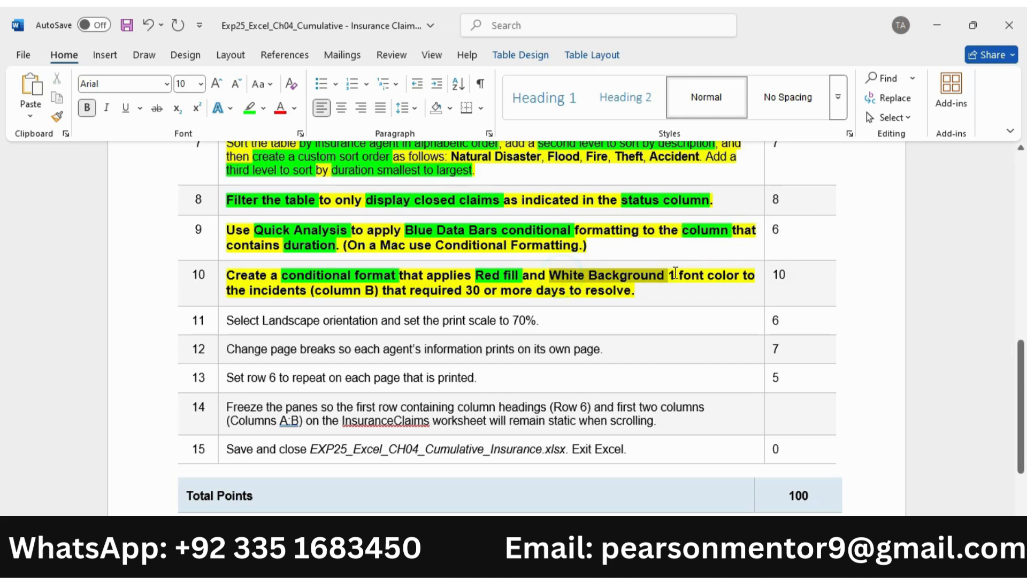
{"action": "left_click", "coordinate": [743, 250]}
{"action": "left_click", "coordinate": [722, 285]}
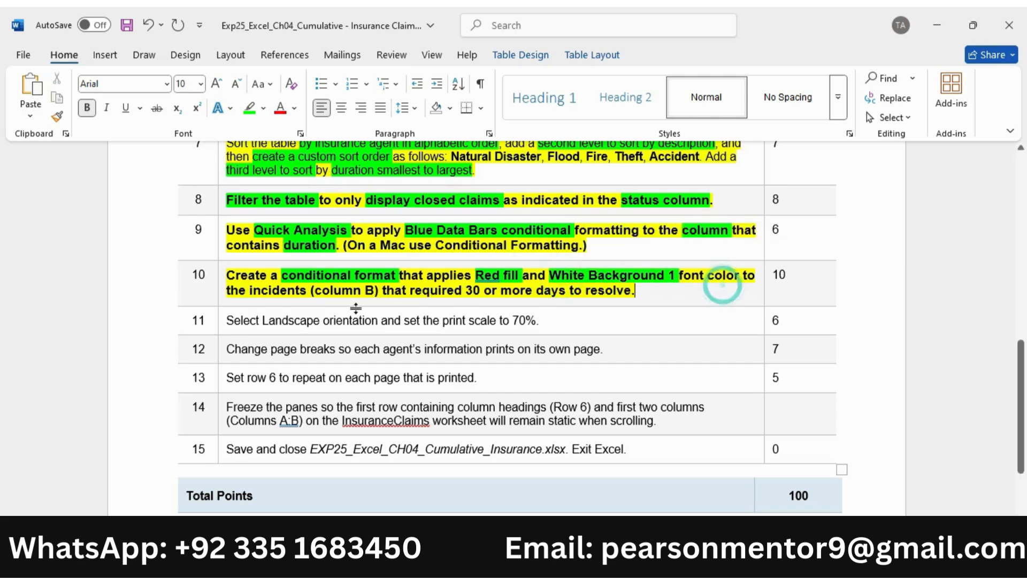
Highlight "incidents (column B" and "30 or more days to resolve" in instruction 10 in bright green, and switch to the Excel workbook.
{"action": "left_click_drag", "start_coordinate": [250, 290], "coordinate": [375, 290]}
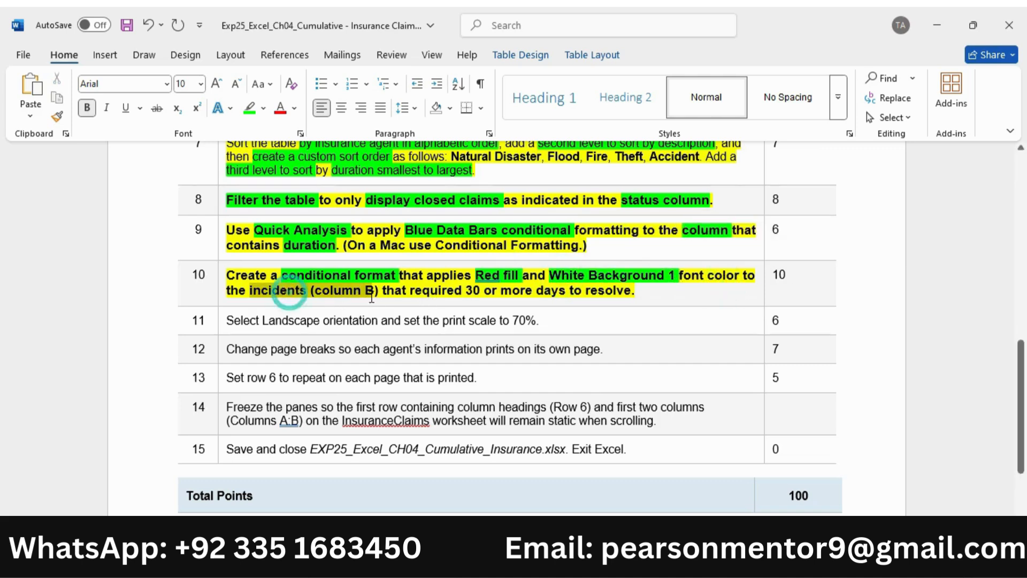
{"action": "left_click", "coordinate": [437, 271]}
{"action": "left_click_drag", "start_coordinate": [465, 290], "coordinate": [633, 290]}
{"action": "left_click", "coordinate": [684, 269]}
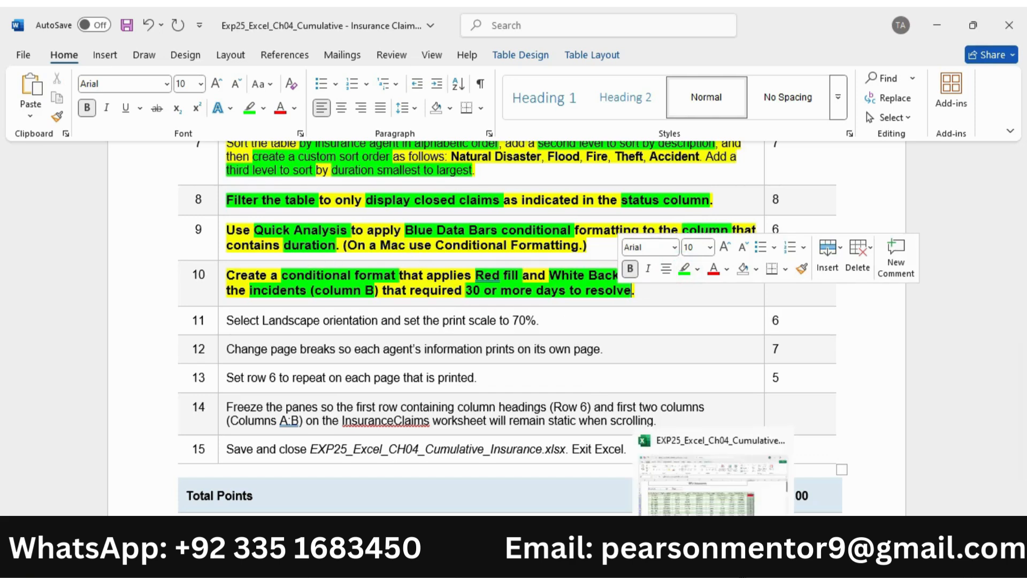
{"action": "left_click", "coordinate": [678, 561]}
{"action": "left_click", "coordinate": [713, 561]}
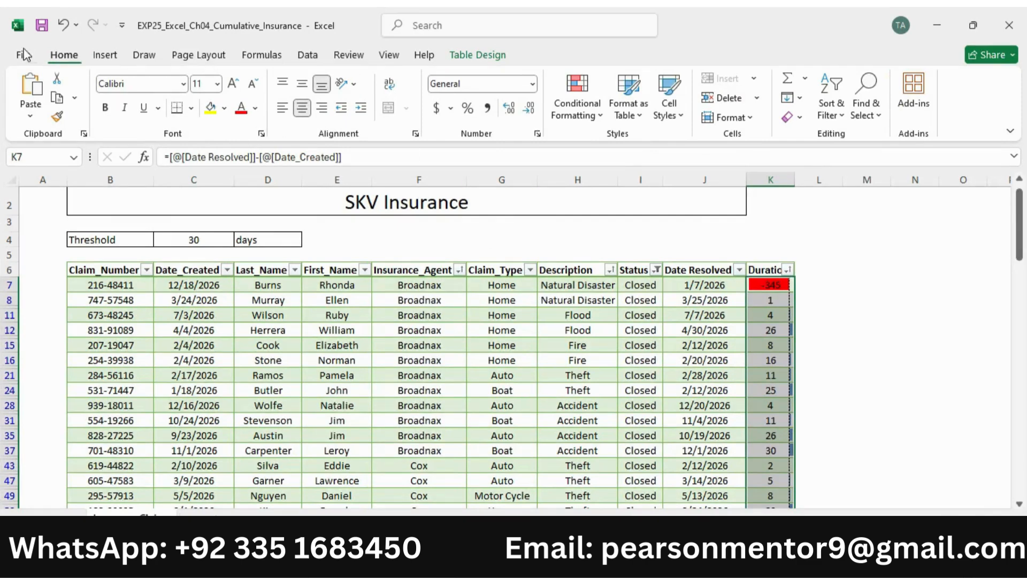
{"action": "left_click", "coordinate": [508, 389]}
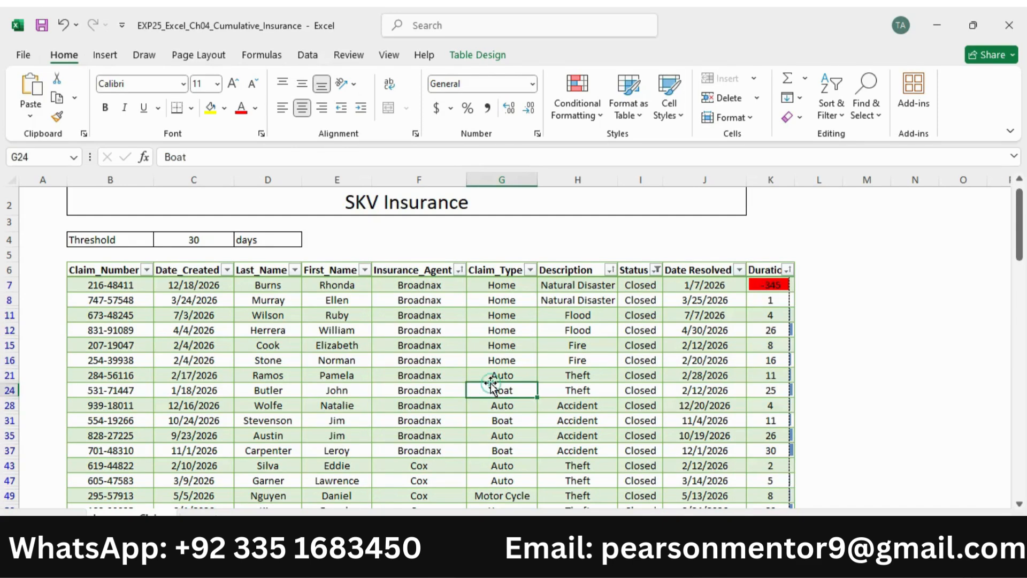
{"action": "left_click", "coordinate": [575, 100]}
{"action": "left_click", "coordinate": [610, 301]}
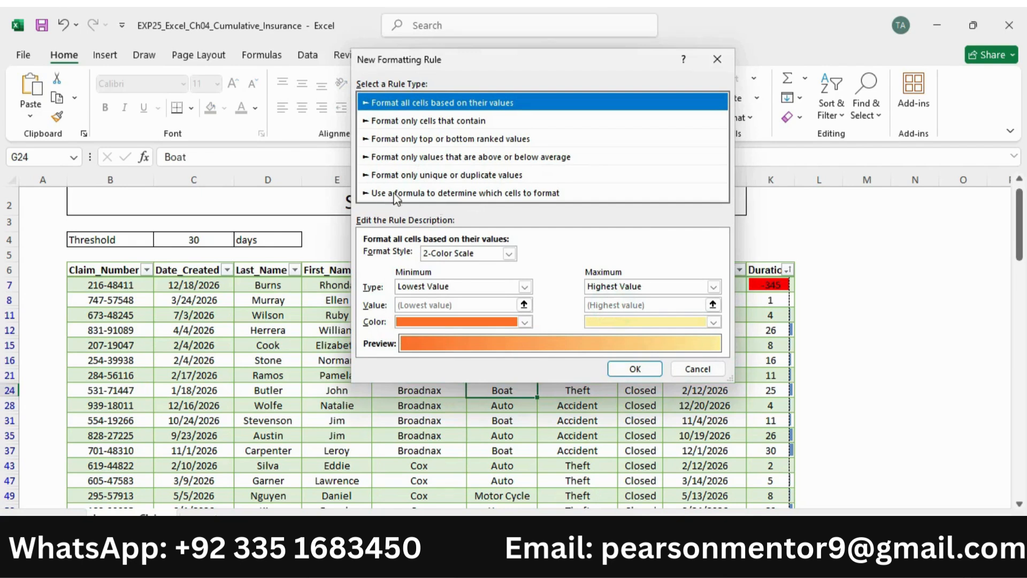
{"action": "left_click", "coordinate": [425, 193]}
{"action": "left_click", "coordinate": [408, 257]}
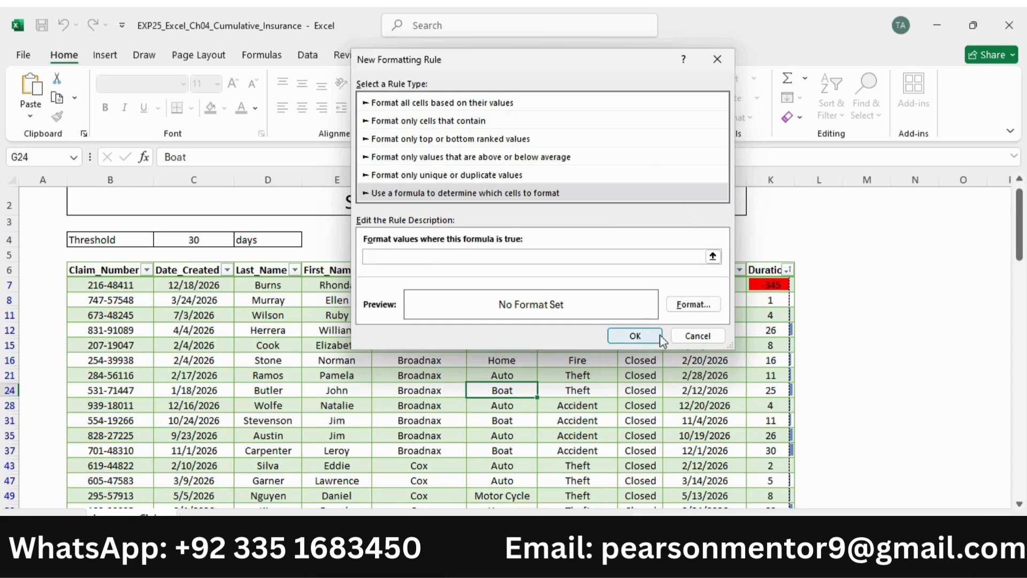
{"action": "left_click", "coordinate": [697, 335]}
Select the Claim_Number cells B7:B212 and start a new conditional formatting rule that uses a formula to determine which cells to format.
{"action": "scroll", "coordinate": [120, 286], "scroll_direction": "up", "scroll_amount": 1}
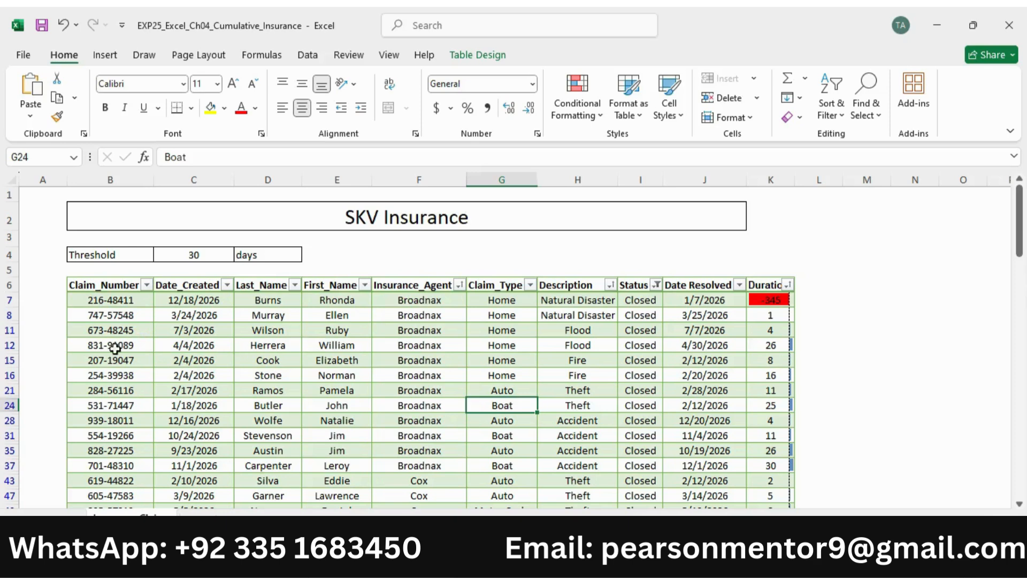
{"action": "left_click_drag", "start_coordinate": [109, 304], "coordinate": [152, 451]}
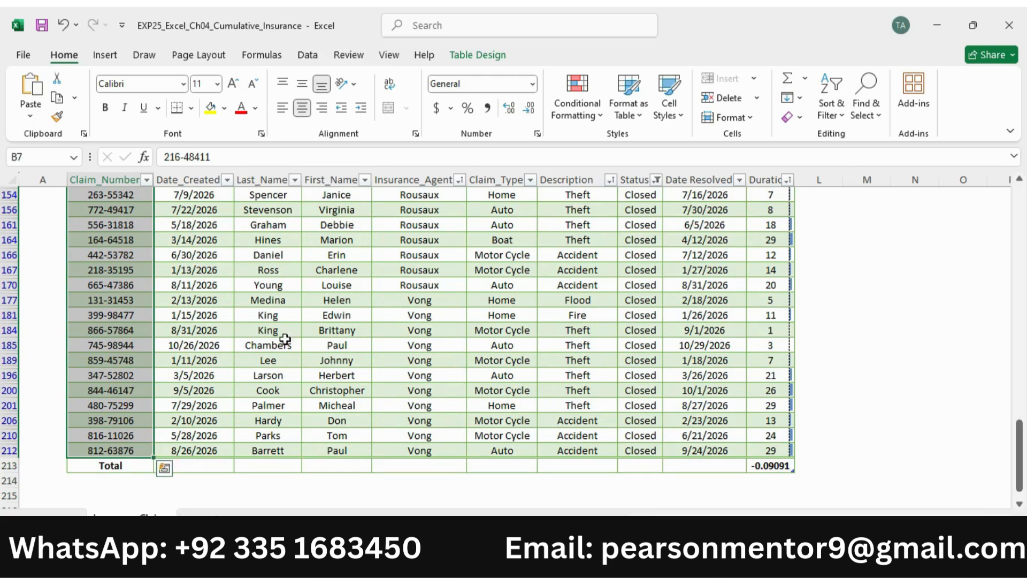
{"action": "left_click", "coordinate": [572, 107]}
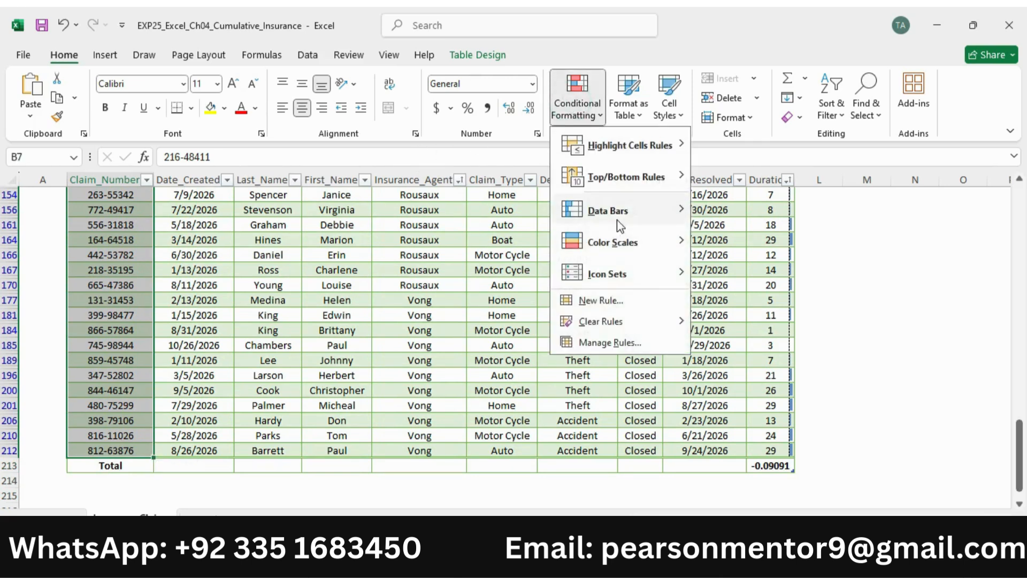
{"action": "left_click", "coordinate": [596, 300]}
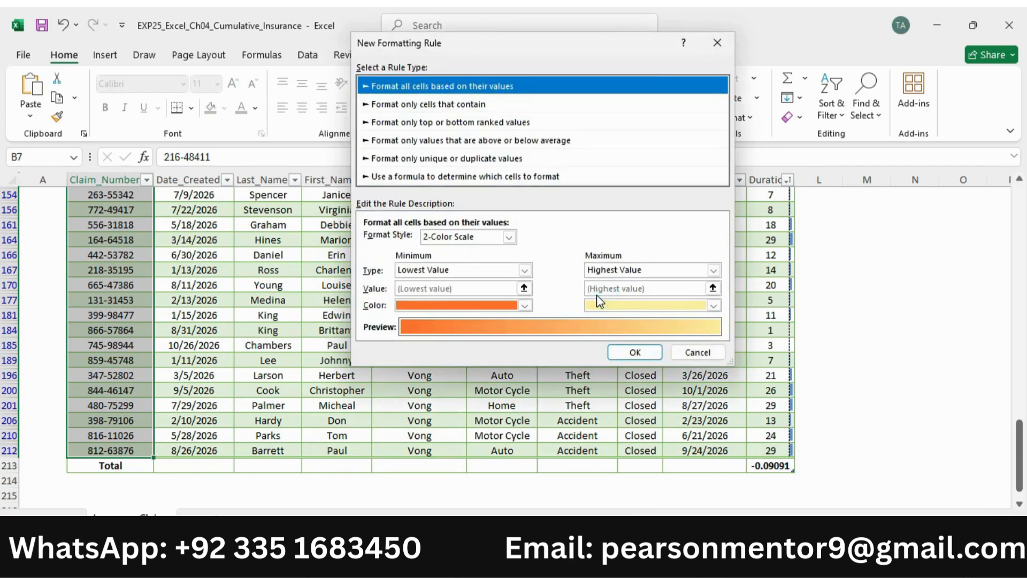
{"action": "left_click", "coordinate": [420, 176]}
{"action": "left_click", "coordinate": [414, 240]}
{"action": "left_click", "coordinate": [414, 240]}
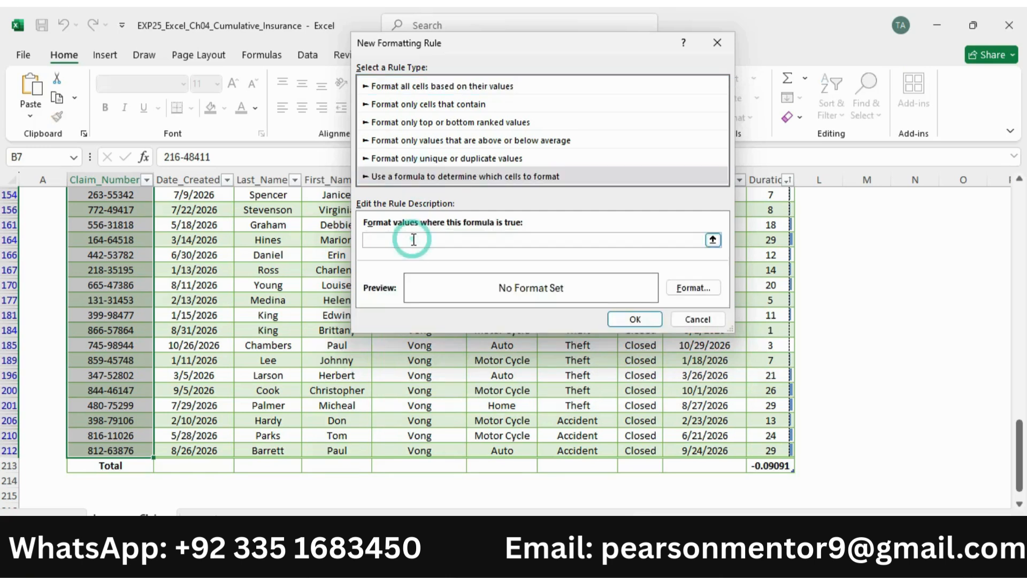
Enter =$K7>=30 as the rule's formula, checking the 30-day condition in Word's instruction 10.
{"action": "type", "text": "="}
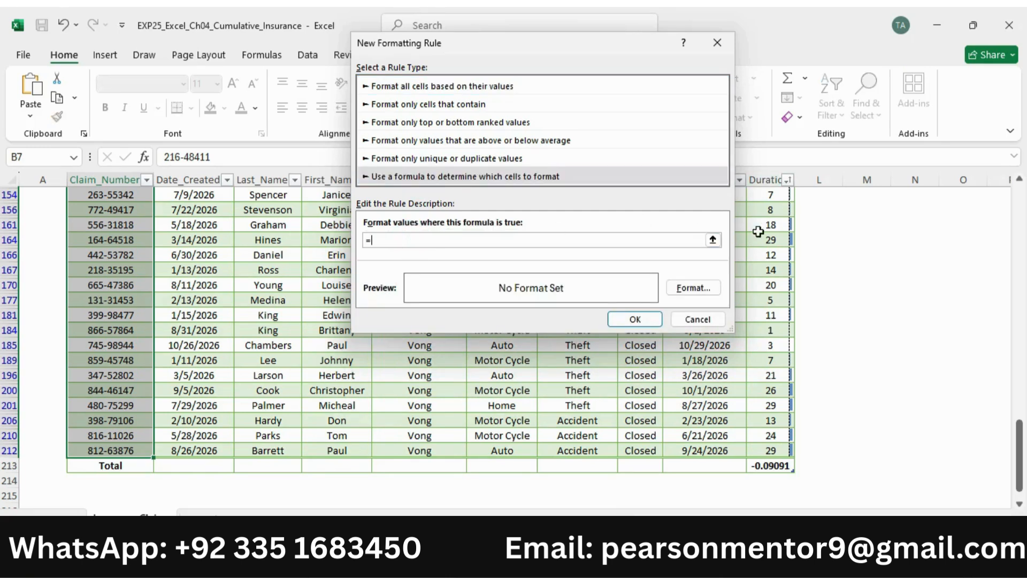
{"action": "left_click_drag", "start_coordinate": [1018, 422], "coordinate": [1004, 166]}
{"action": "left_click", "coordinate": [386, 239]}
{"action": "type", "text": "s"}
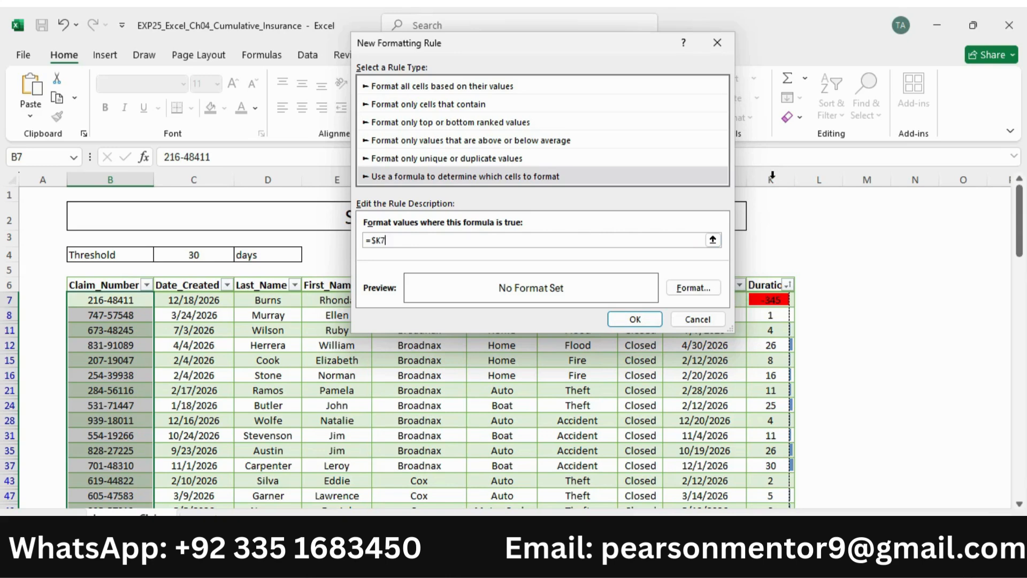
{"action": "mouse_move", "coordinate": [743, 510]}
{"action": "left_click", "coordinate": [763, 443]}
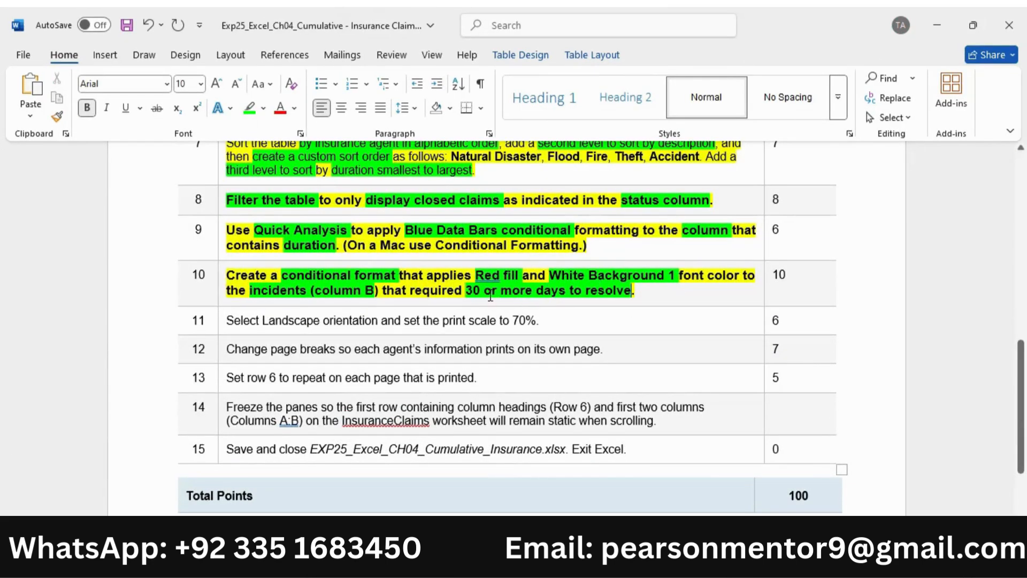
{"action": "left_click", "coordinate": [704, 473]}
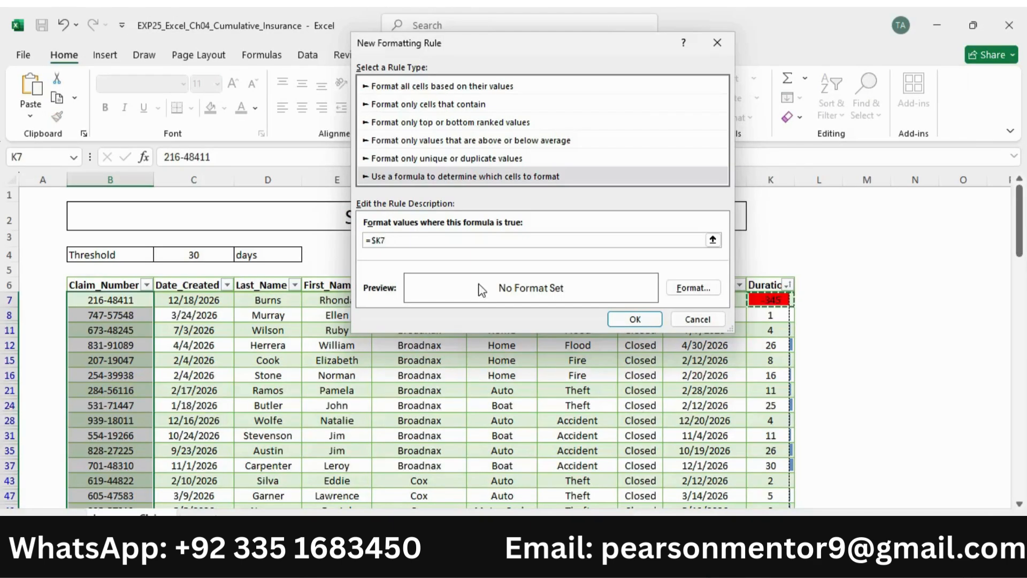
{"action": "type", "text": ">=30"}
{"action": "left_click", "coordinate": [691, 287]}
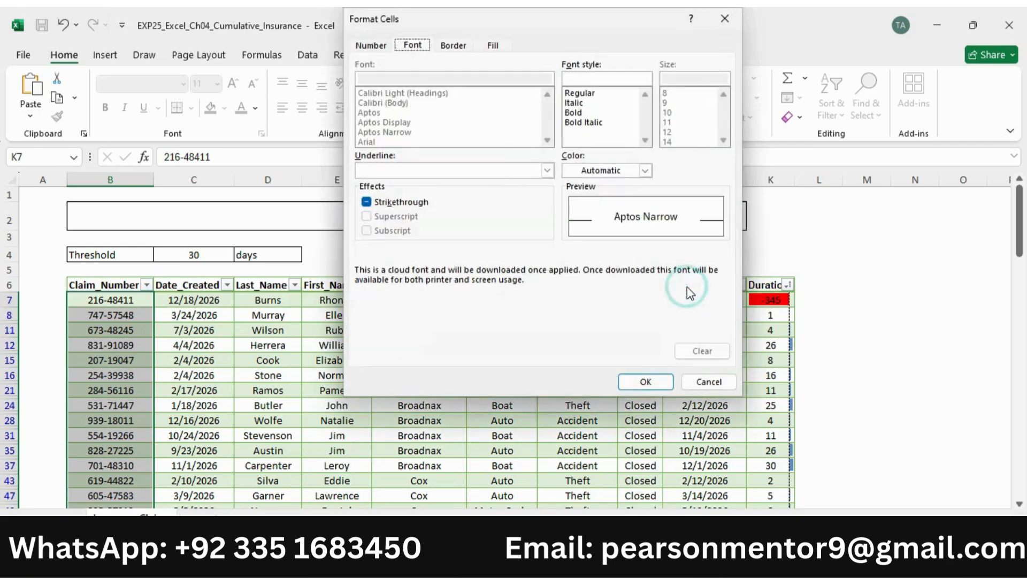
{"action": "left_click", "coordinate": [679, 487]}
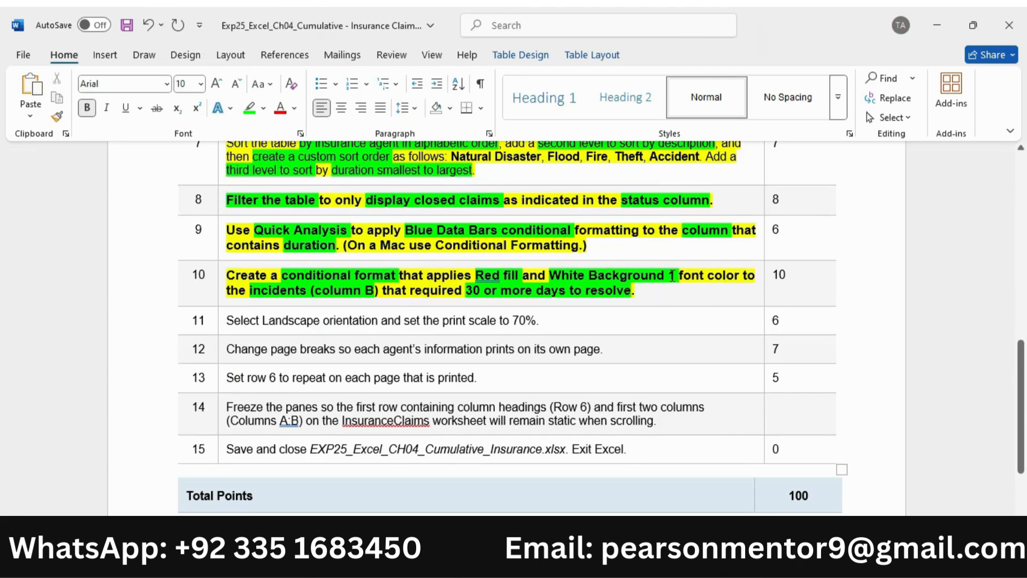
{"action": "left_click", "coordinate": [713, 554]}
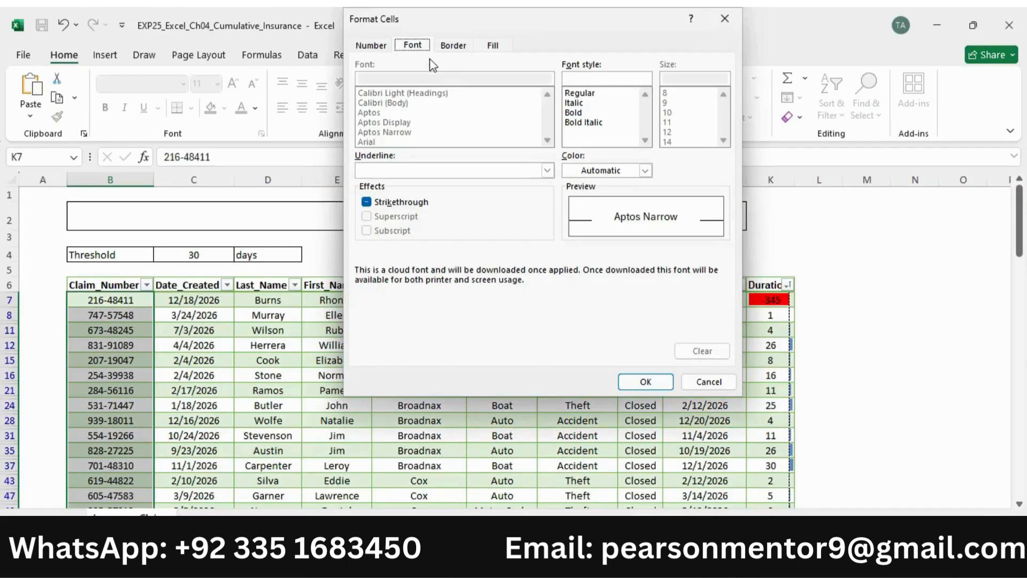
{"action": "left_click", "coordinate": [412, 45]}
{"action": "left_click", "coordinate": [645, 170]}
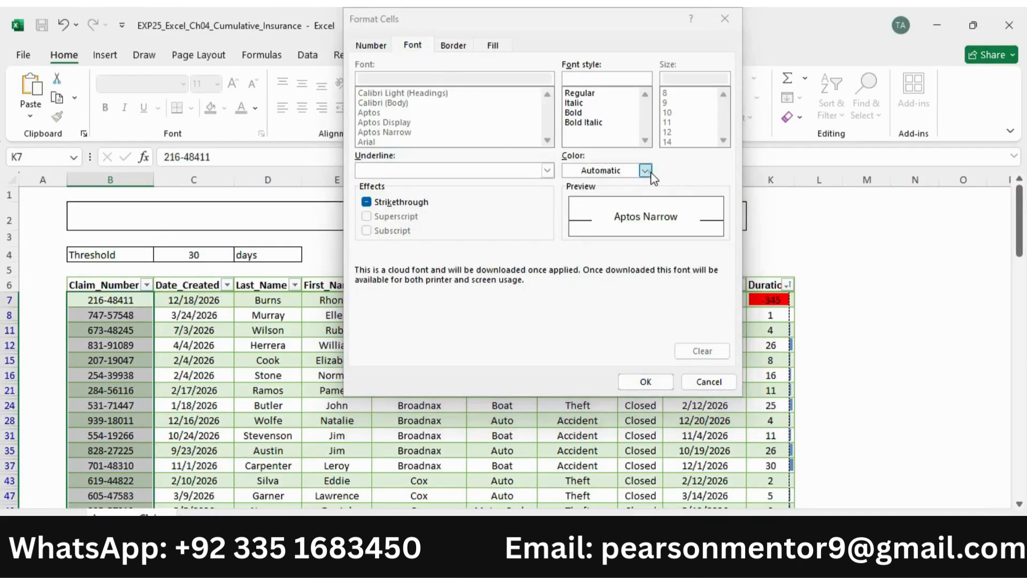
{"action": "left_click", "coordinate": [646, 171]}
{"action": "left_click", "coordinate": [646, 171]}
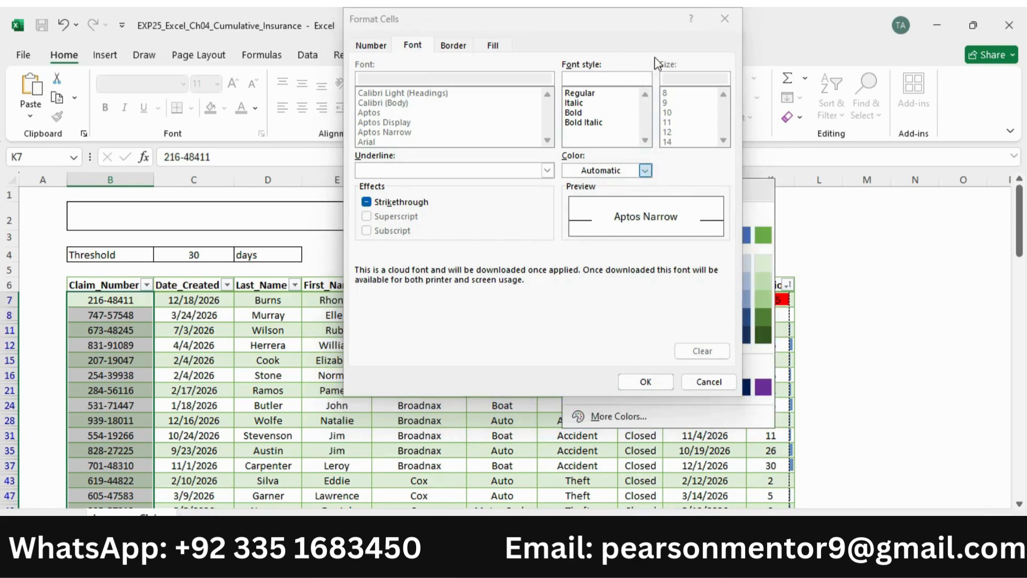
{"action": "left_click", "coordinate": [722, 17]}
{"action": "left_click", "coordinate": [723, 20]}
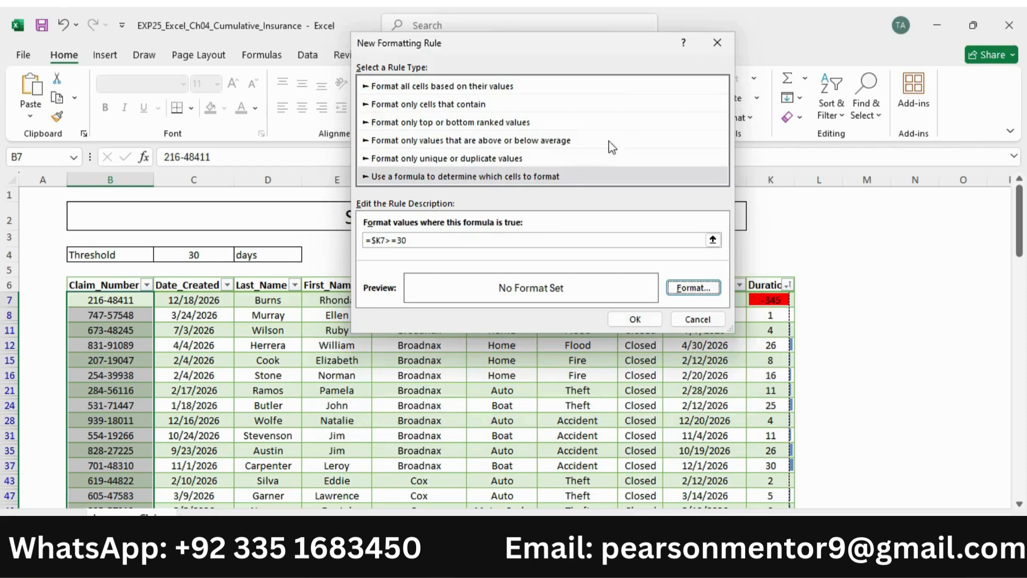
Set the new rule's font color to White, Background 1, and check the required fill color in Word's instruction 10.
{"action": "left_click", "coordinate": [693, 287]}
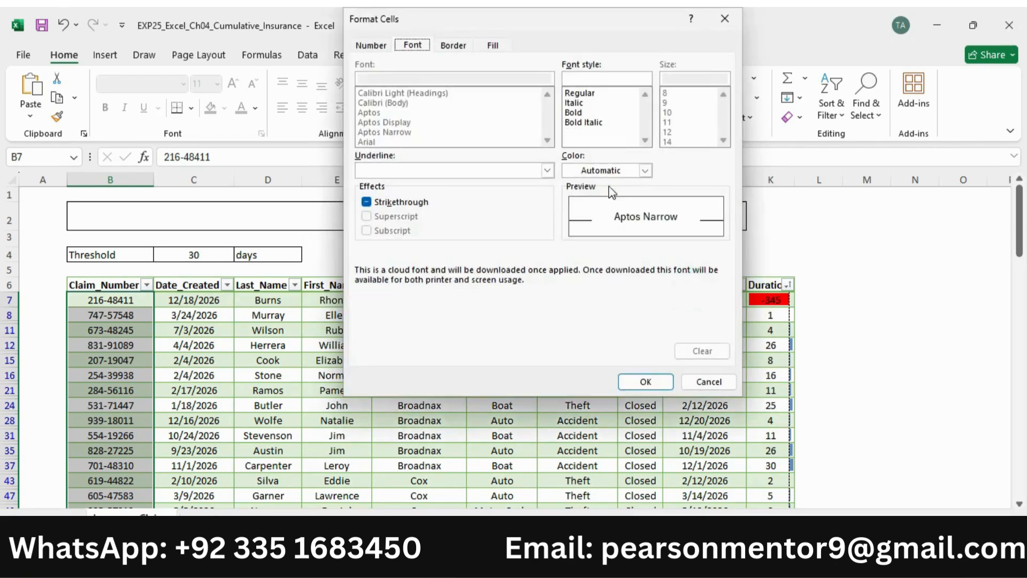
{"action": "left_click", "coordinate": [645, 171]}
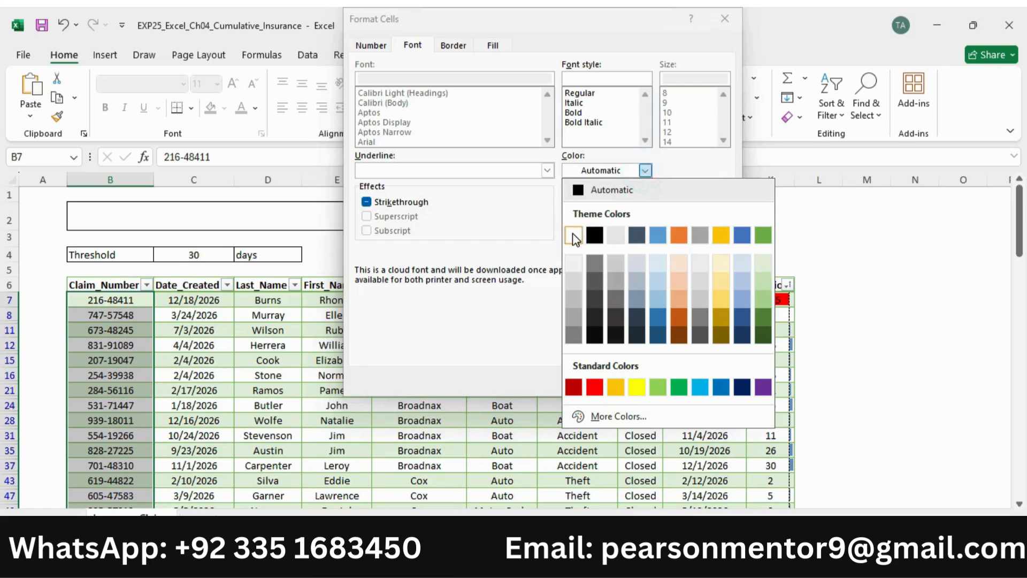
{"action": "left_click", "coordinate": [573, 236]}
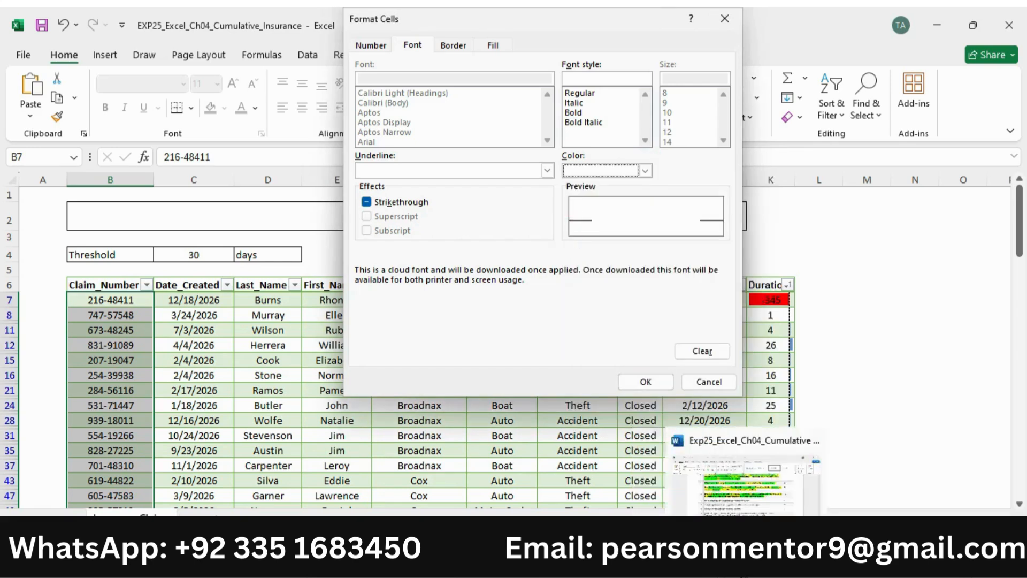
{"action": "left_click", "coordinate": [745, 560]}
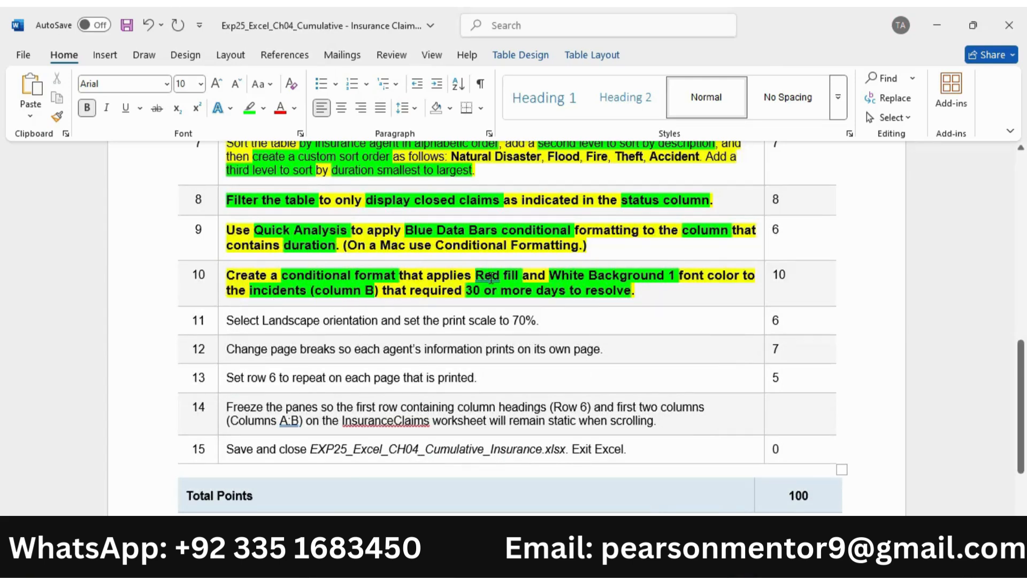
{"action": "left_click", "coordinate": [713, 561]}
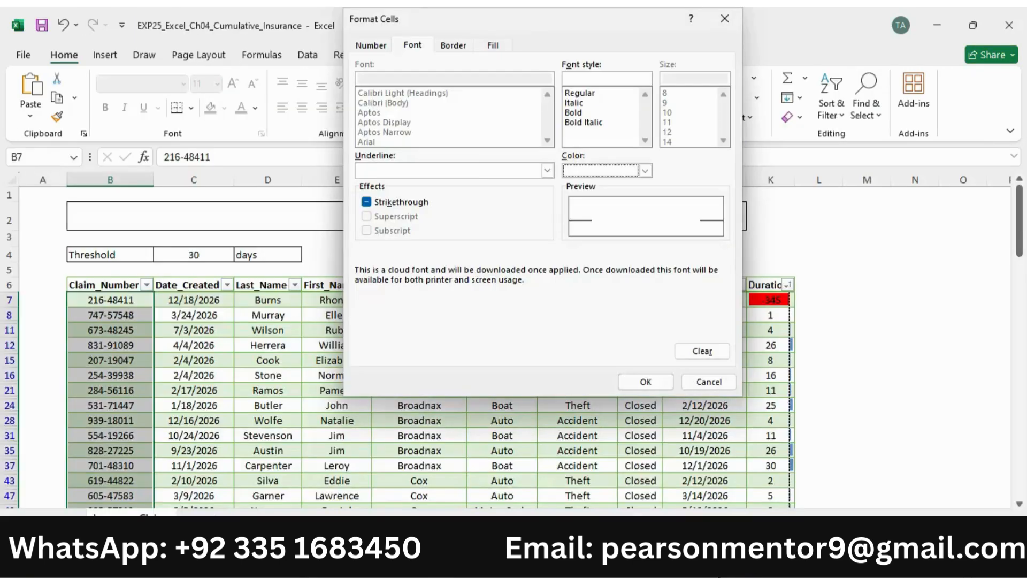
Set the rule's fill to standard Red, apply the rule to the claim numbers, and review the formatted rows.
{"action": "left_click", "coordinate": [493, 47]}
{"action": "left_click", "coordinate": [381, 193]}
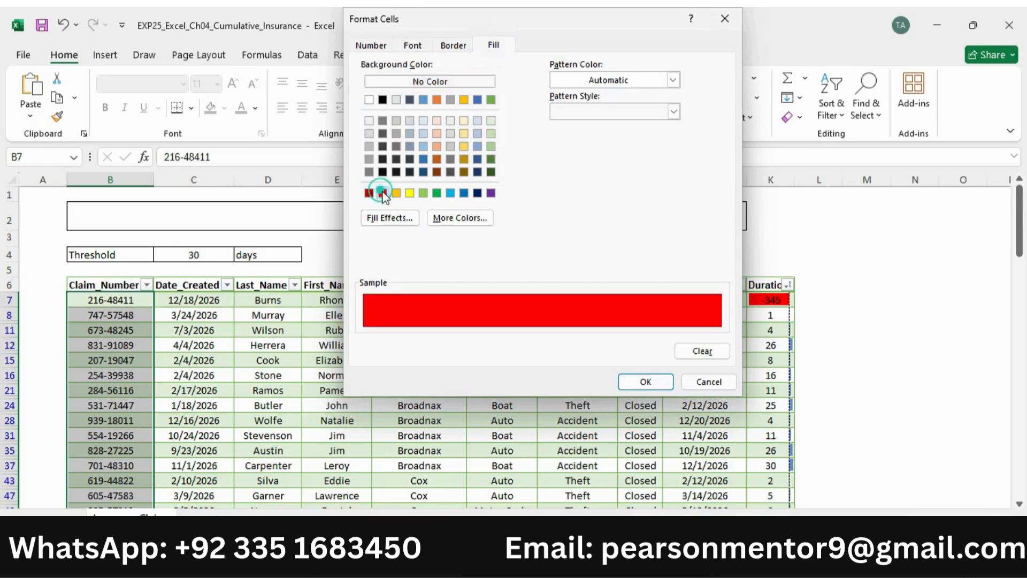
{"action": "left_click", "coordinate": [650, 381]}
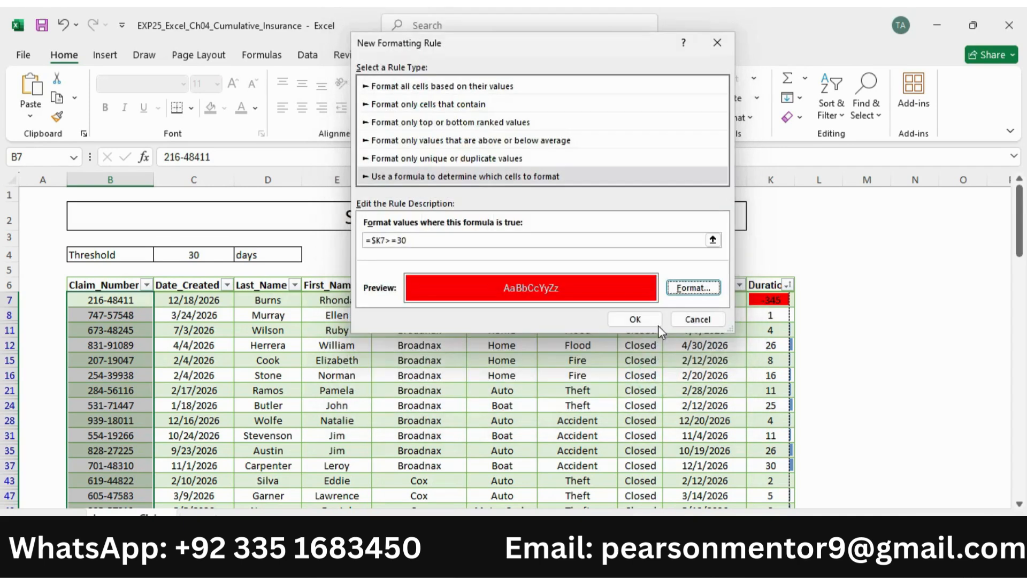
{"action": "left_click", "coordinate": [631, 319]}
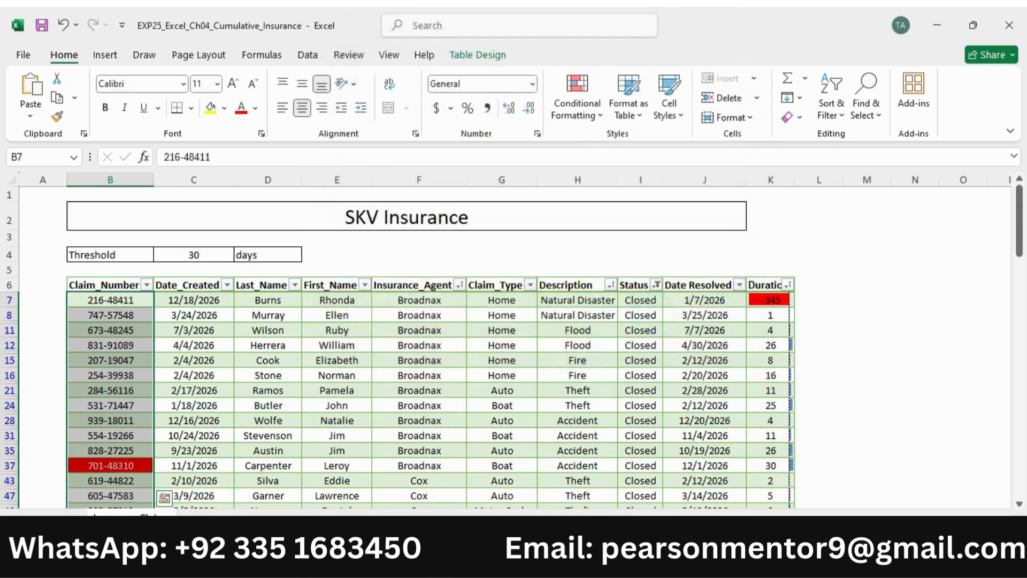
{"action": "scroll", "coordinate": [716, 472], "scroll_direction": "down", "scroll_amount": 4}
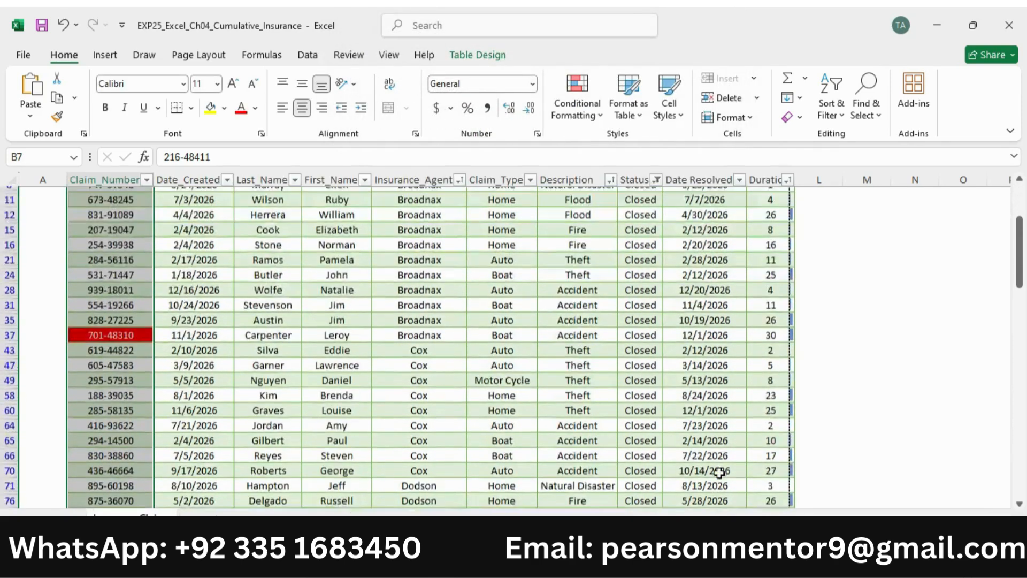
{"action": "scroll", "coordinate": [573, 459], "scroll_direction": "down", "scroll_amount": 10}
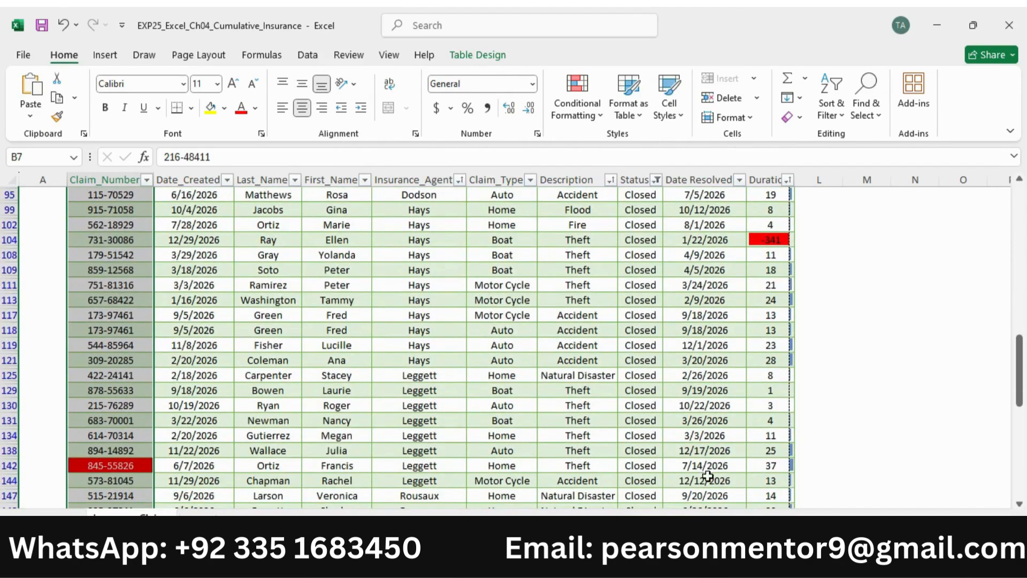
{"action": "scroll", "coordinate": [681, 440], "scroll_direction": "down", "scroll_amount": 10}
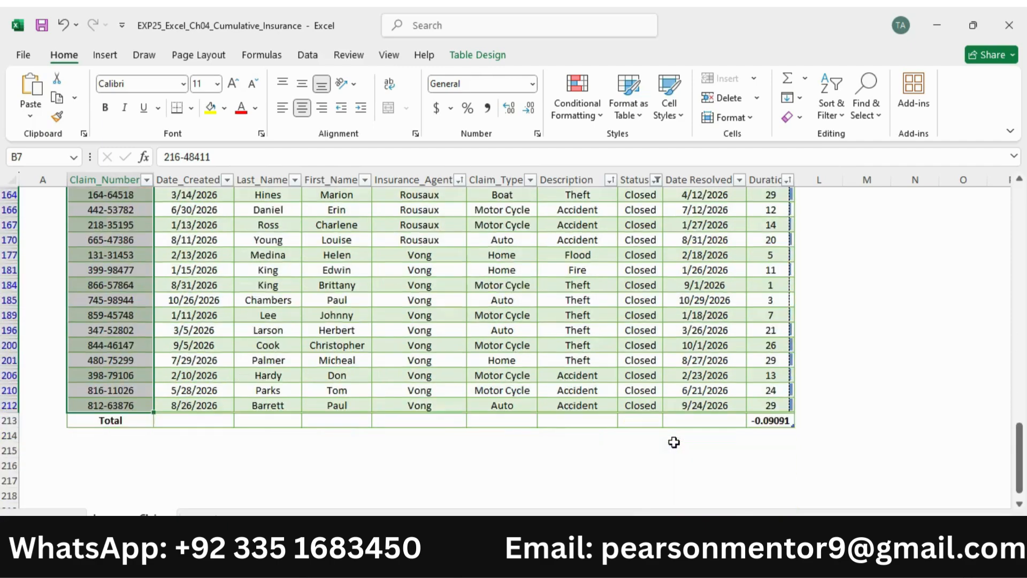
{"action": "left_click_drag", "start_coordinate": [1019, 450], "coordinate": [1019, 208]}
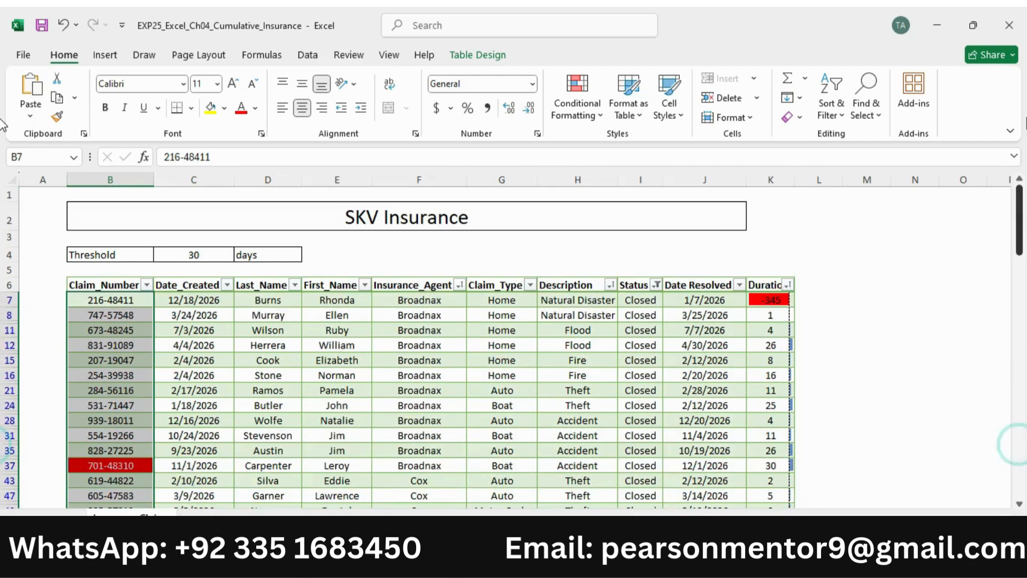
Switch to the Word instructions and make instruction 11 bold, size 10, with yellow highlighting.
{"action": "left_click", "coordinate": [746, 559]}
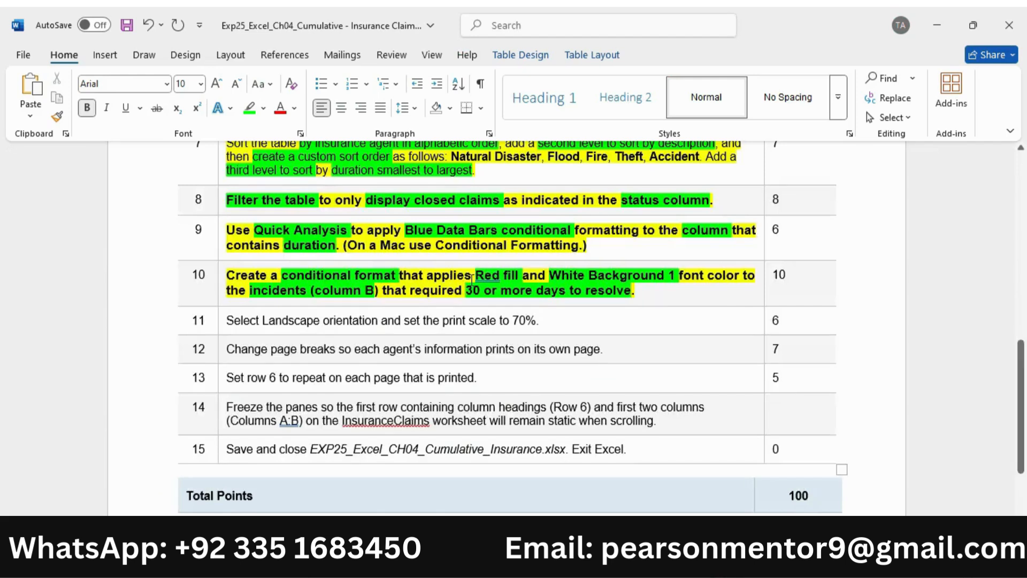
{"action": "scroll", "coordinate": [473, 278], "scroll_direction": "down", "scroll_amount": 1}
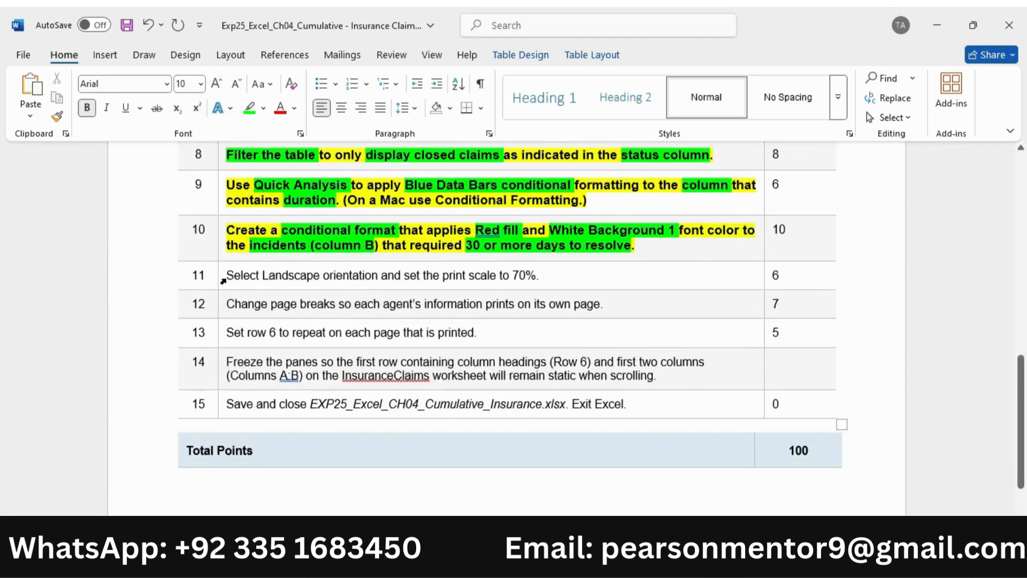
{"action": "left_click", "coordinate": [223, 280]}
{"action": "left_click", "coordinate": [238, 252]}
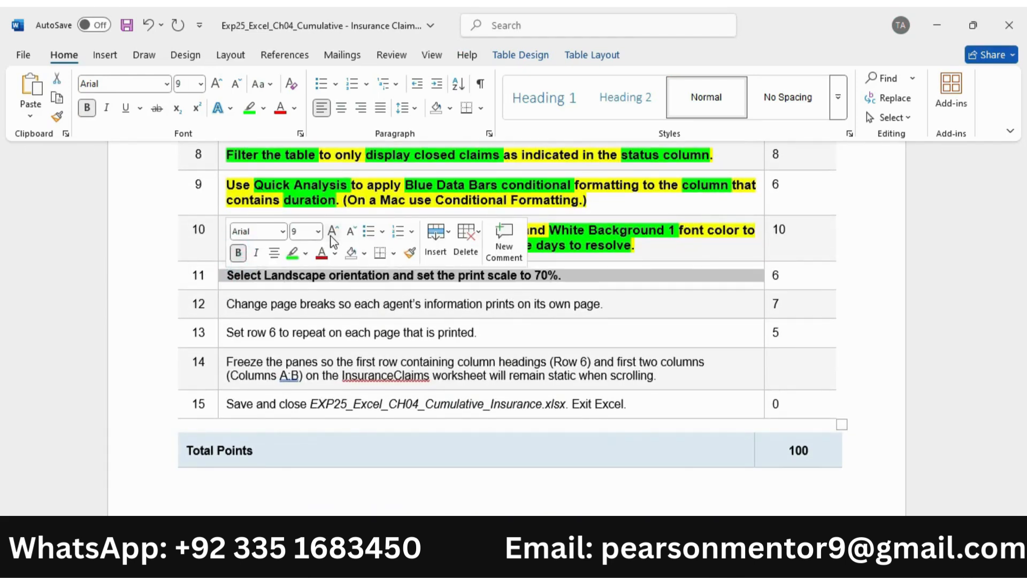
{"action": "left_click", "coordinate": [333, 232]}
{"action": "left_click", "coordinate": [305, 252]}
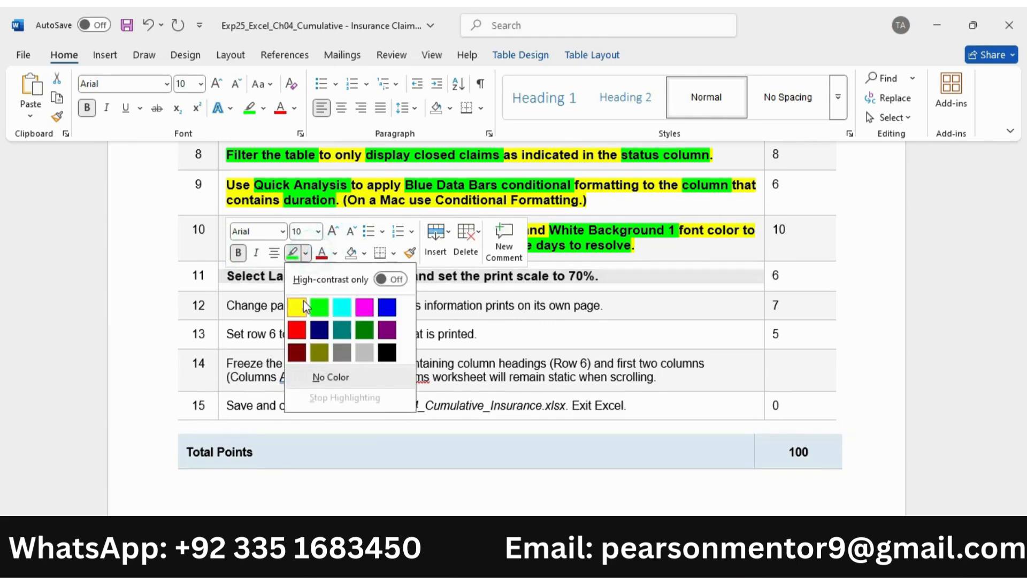
{"action": "left_click", "coordinate": [300, 308]}
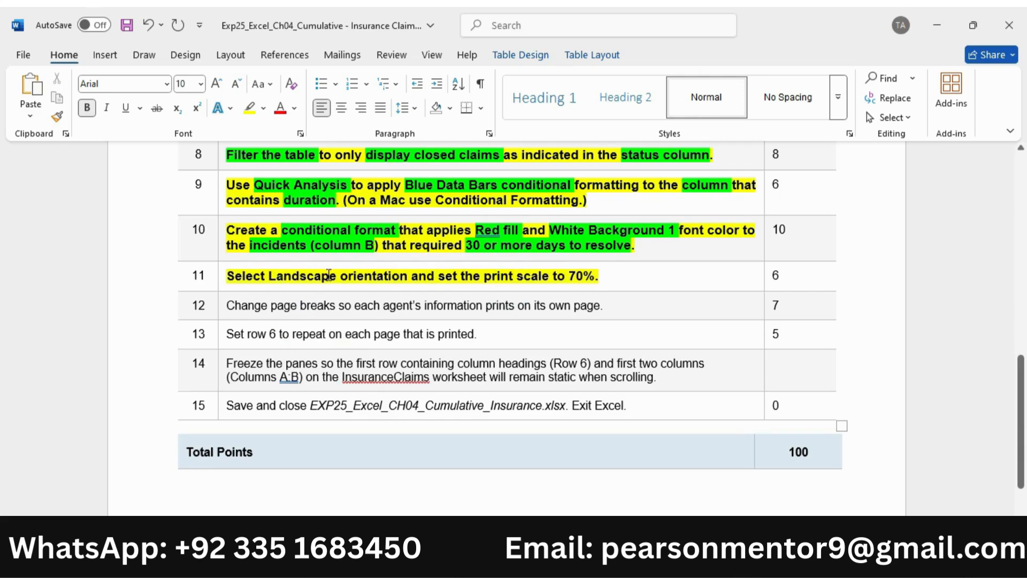
Highlight "Landscape orientation" and "print scale to 70%." in instruction 11 in bright green, and switch to the Excel workbook.
{"action": "left_click_drag", "start_coordinate": [269, 276], "coordinate": [409, 276]}
{"action": "left_click", "coordinate": [462, 247]}
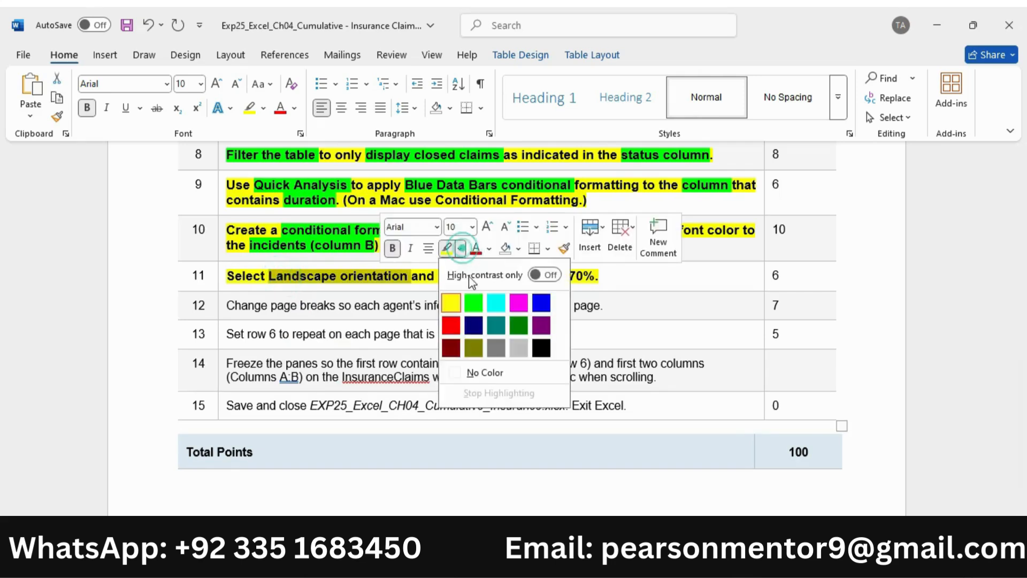
{"action": "left_click", "coordinate": [473, 303]}
{"action": "left_click_drag", "start_coordinate": [484, 276], "coordinate": [598, 276]}
{"action": "left_click", "coordinate": [658, 255]}
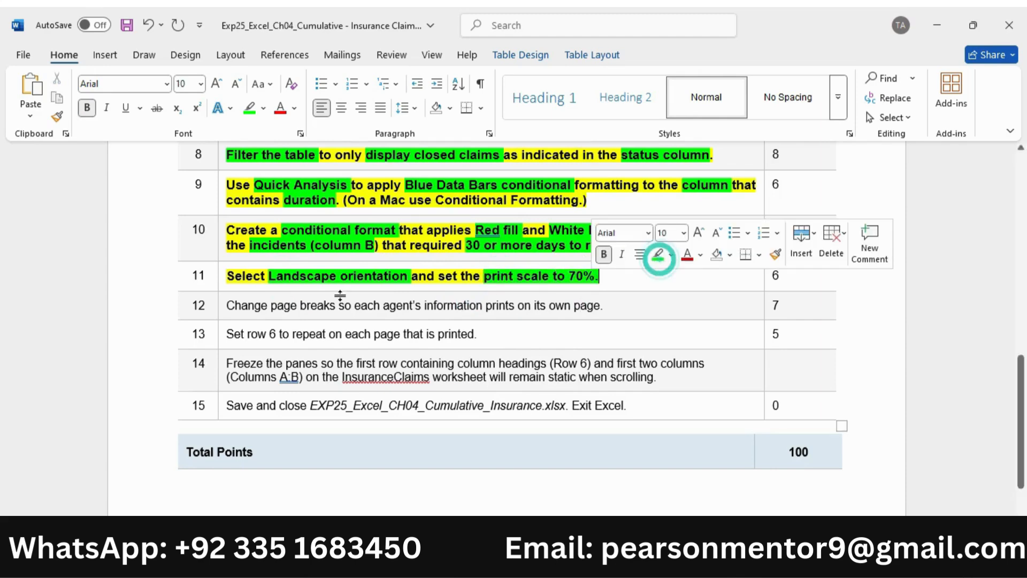
{"action": "left_click", "coordinate": [713, 561]}
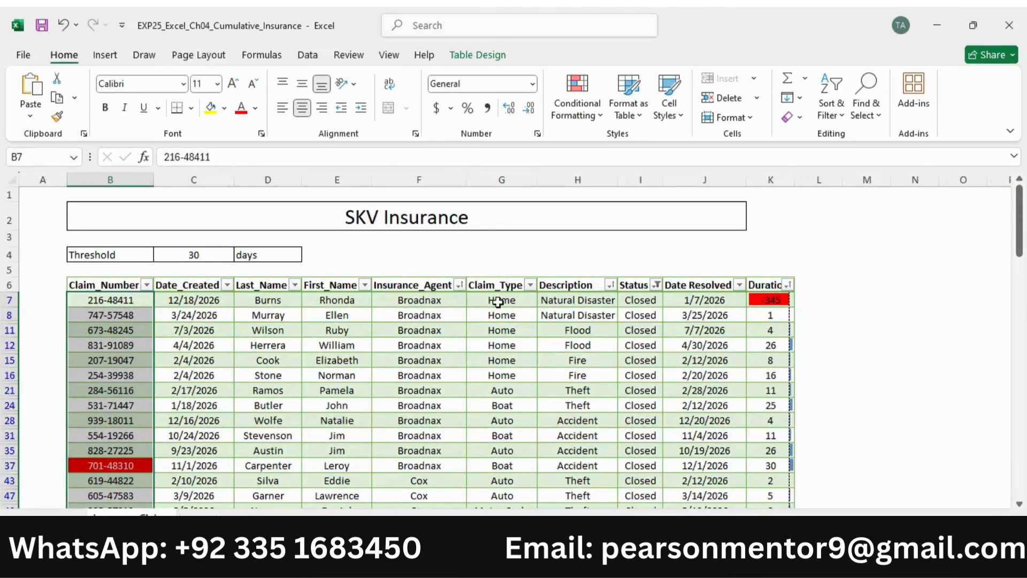
Set the worksheet's page orientation to Landscape and its print scale to 70%.
{"action": "left_click", "coordinate": [196, 56]}
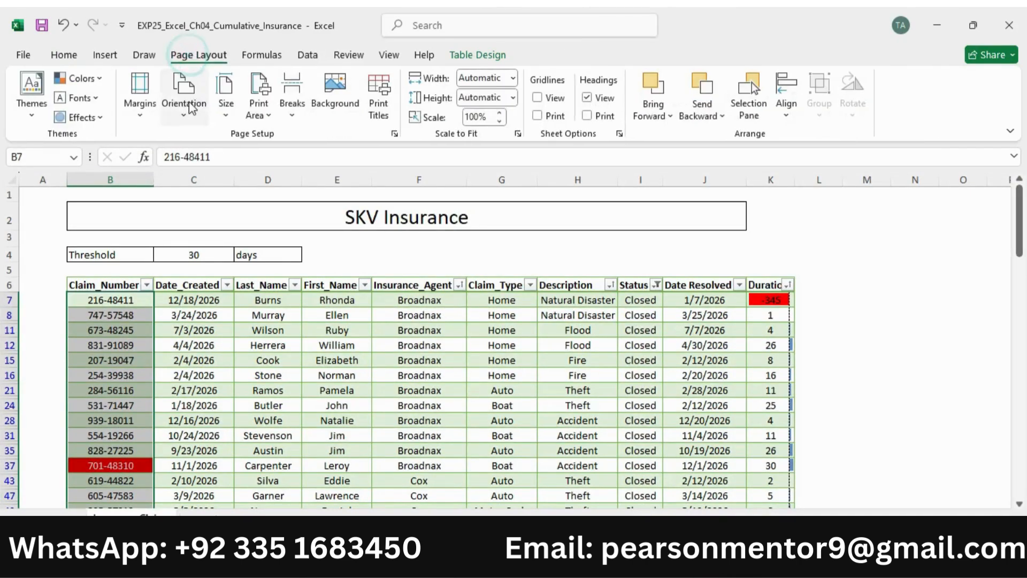
{"action": "left_click", "coordinate": [184, 99]}
{"action": "left_click", "coordinate": [199, 184]}
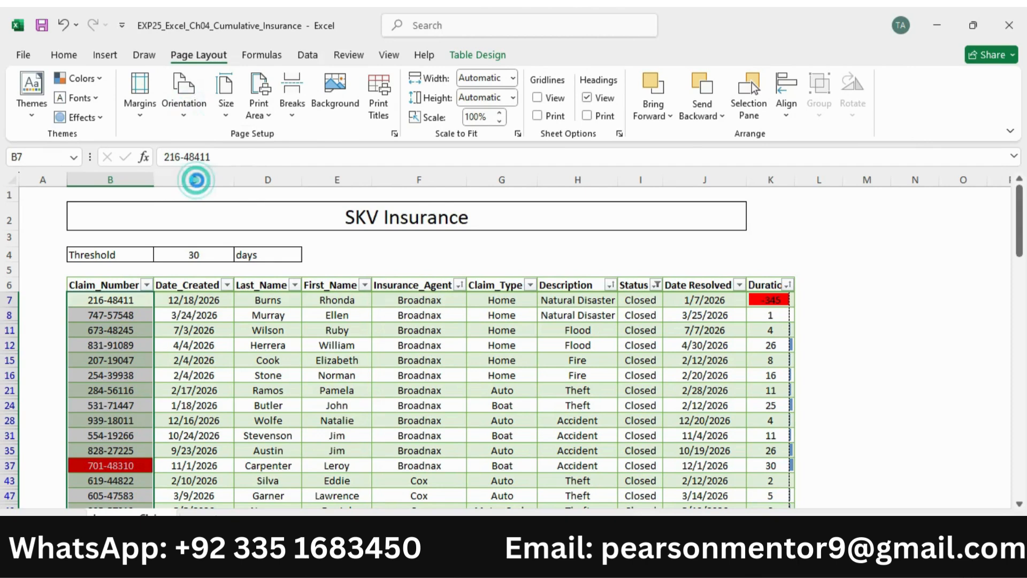
{"action": "left_click", "coordinate": [498, 120]}
{"action": "left_click", "coordinate": [498, 120]}
{"action": "left_click", "coordinate": [497, 120]}
{"action": "left_click", "coordinate": [497, 121]}
{"action": "left_click", "coordinate": [498, 120]}
{"action": "left_click", "coordinate": [497, 121]}
Switch to the Word instructions and make instruction 12 bold, size 10, with yellow highlighting.
{"action": "left_click", "coordinate": [682, 566]}
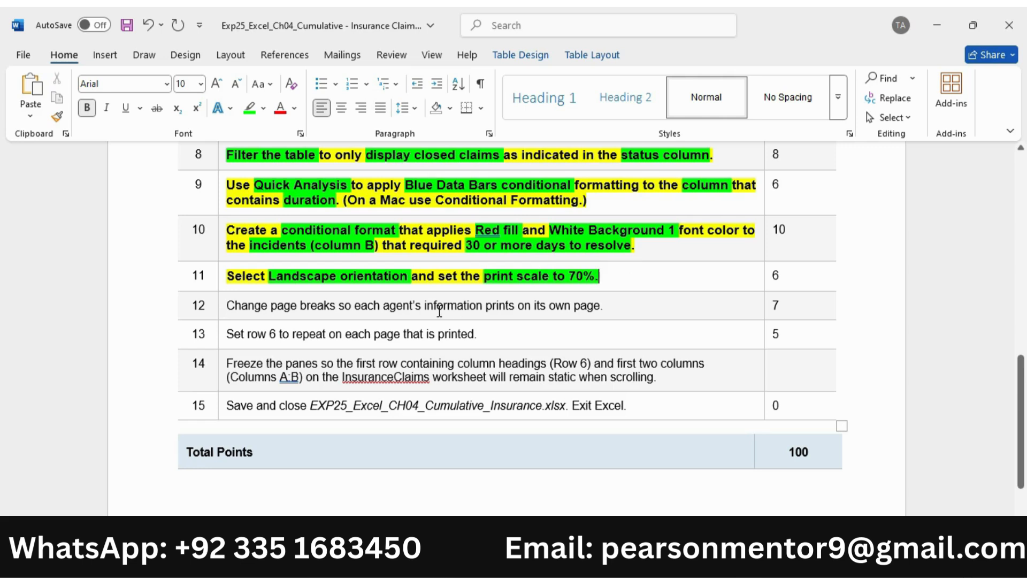
{"action": "left_click", "coordinate": [221, 308]}
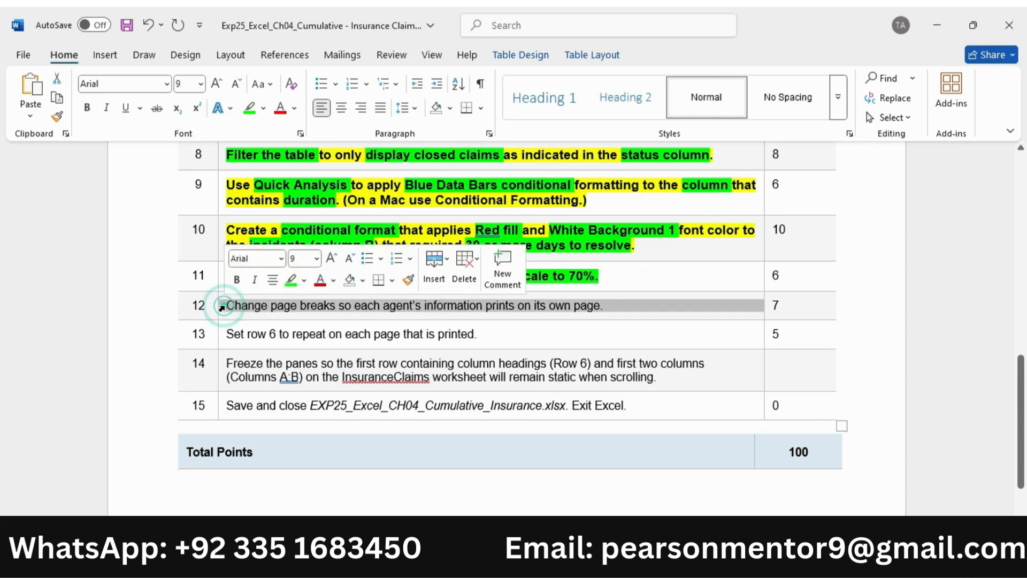
{"action": "left_click", "coordinate": [237, 279]}
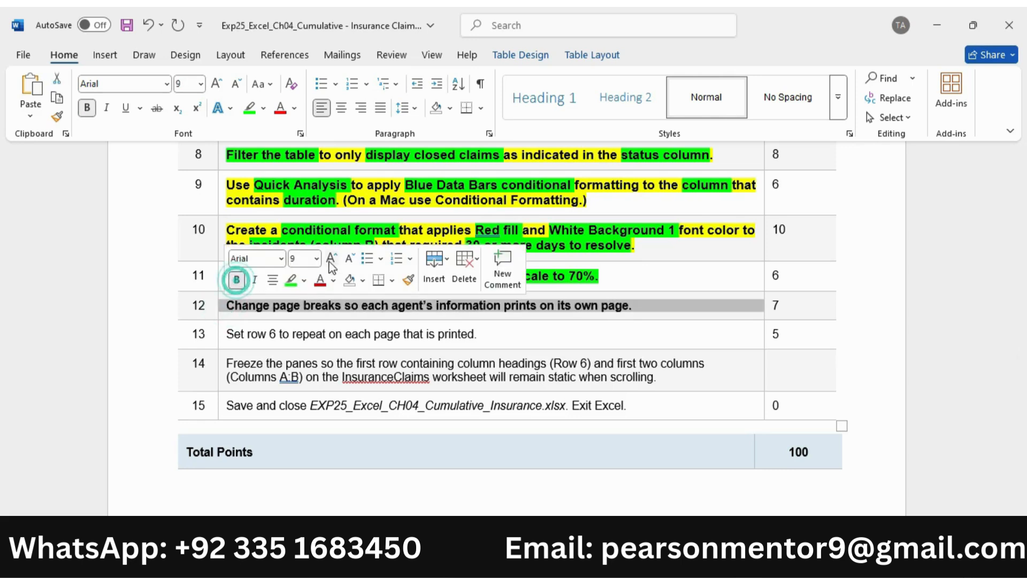
{"action": "left_click", "coordinate": [331, 258]}
{"action": "left_click", "coordinate": [304, 280]}
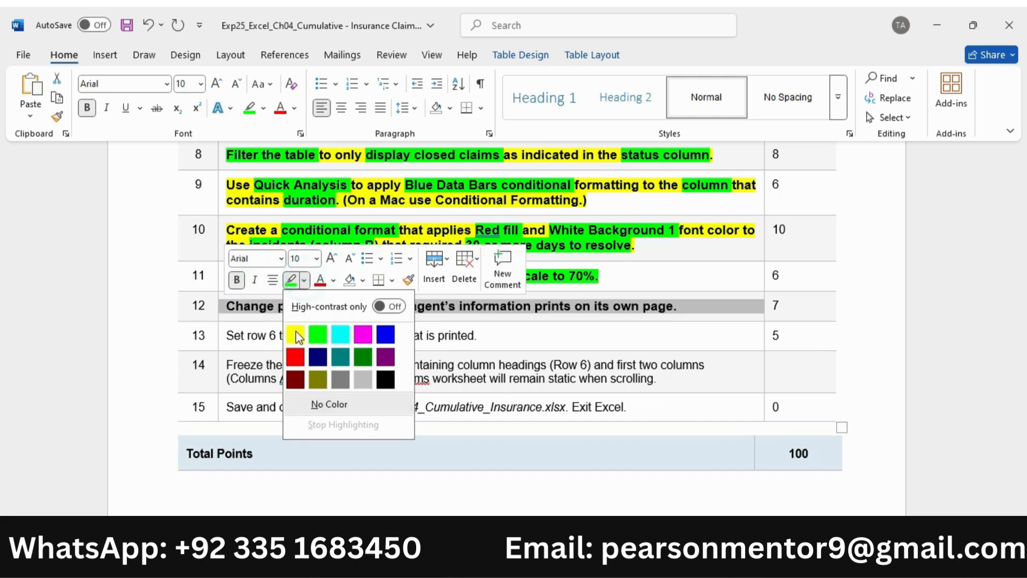
{"action": "left_click", "coordinate": [296, 335]}
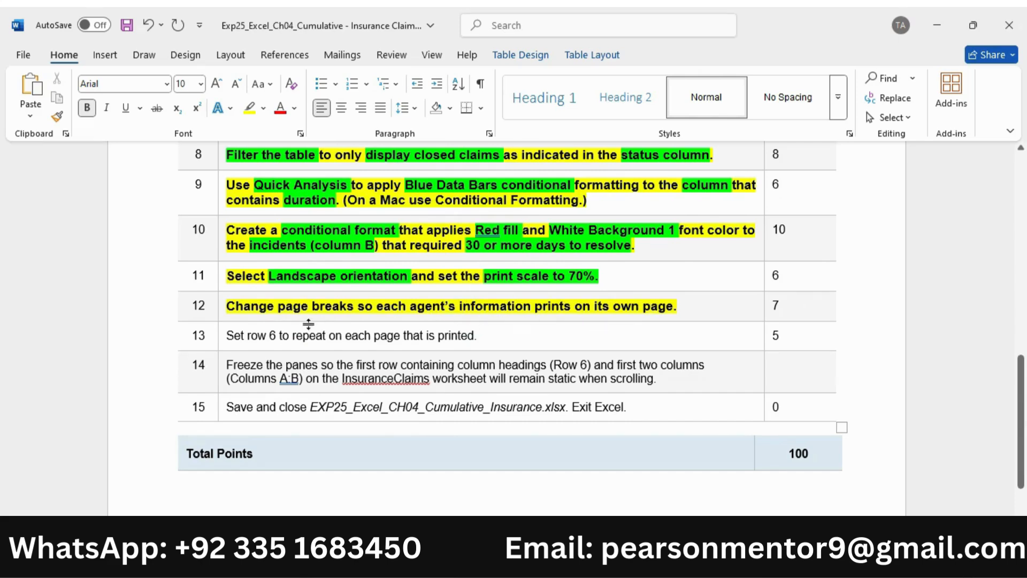
Highlight "page breaks" and "agent's information prints on its own page" in instruction 12 in bright green, and switch to the Excel workbook.
{"action": "left_click_drag", "start_coordinate": [293, 313], "coordinate": [353, 309]}
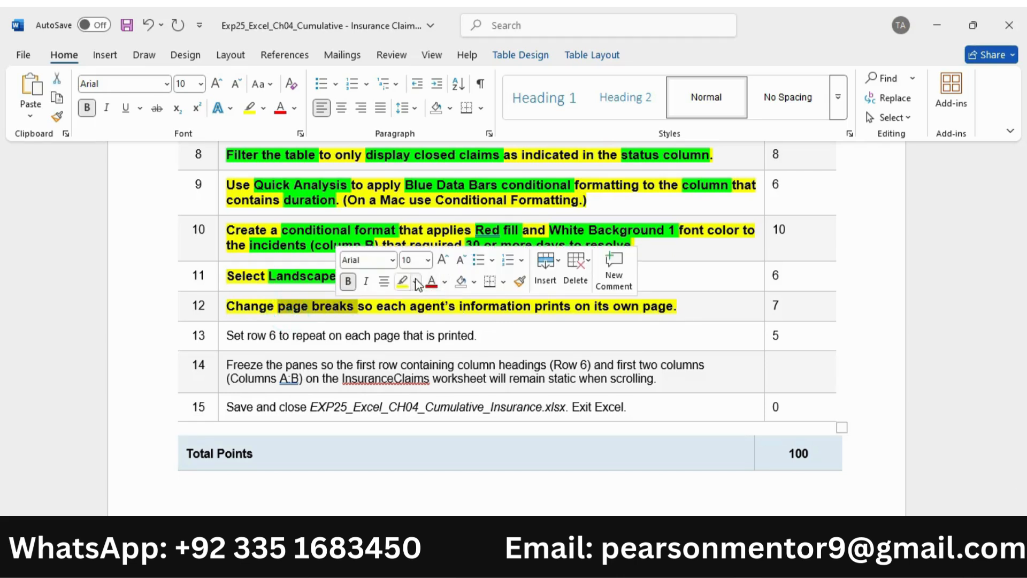
{"action": "left_click", "coordinate": [416, 281]}
{"action": "left_click", "coordinate": [429, 337]}
{"action": "left_click_drag", "start_coordinate": [419, 305], "coordinate": [665, 308]}
{"action": "left_click", "coordinate": [637, 279]}
{"action": "left_click", "coordinate": [730, 282]}
{"action": "left_click", "coordinate": [713, 565]}
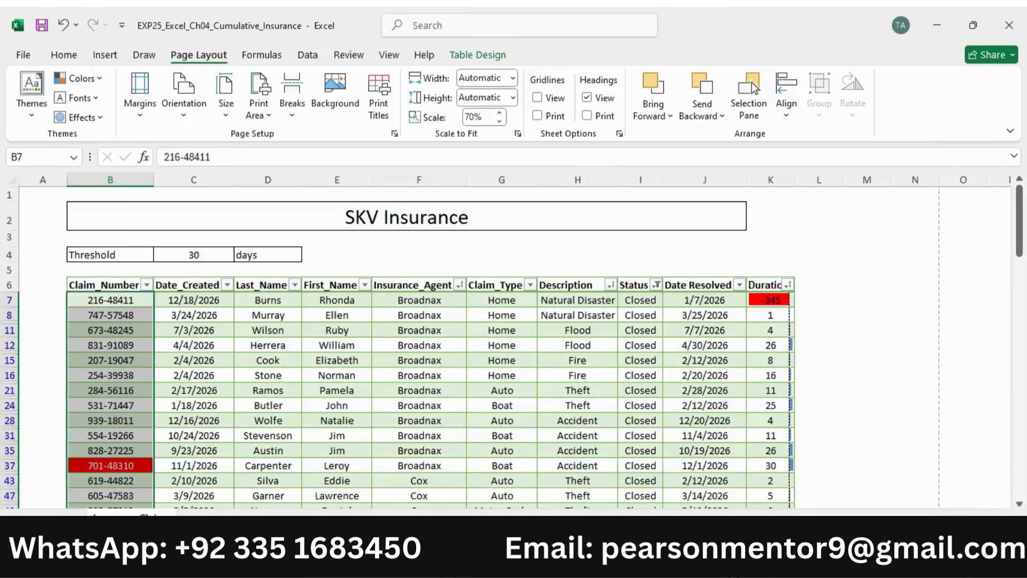
Insert a page break above row 43, where the Cox agent's claims begin.
{"action": "scroll", "coordinate": [400, 300], "scroll_direction": "down", "scroll_amount": 1}
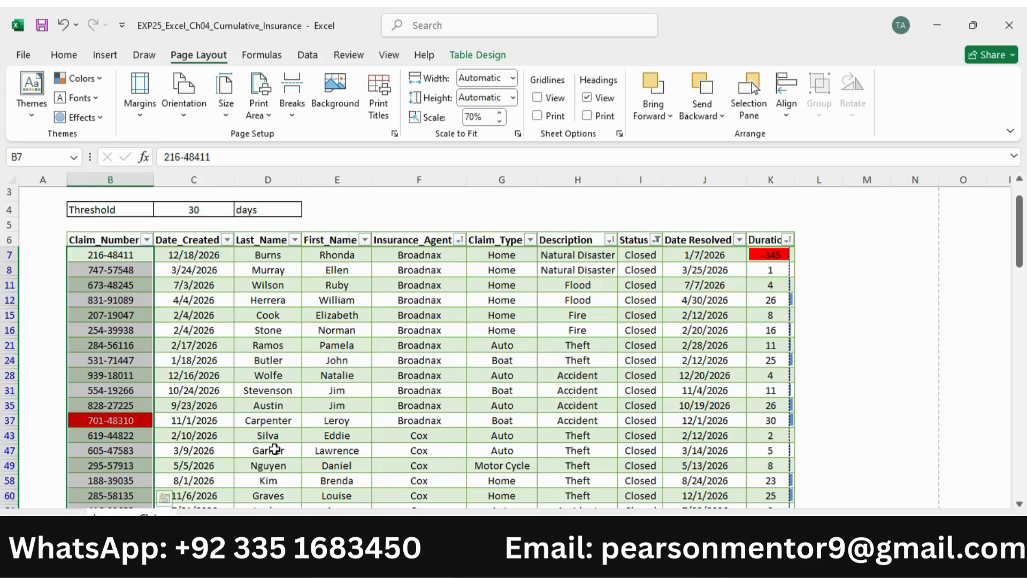
{"action": "left_click_drag", "start_coordinate": [9, 436], "coordinate": [8, 437]}
{"action": "left_click", "coordinate": [9, 435]}
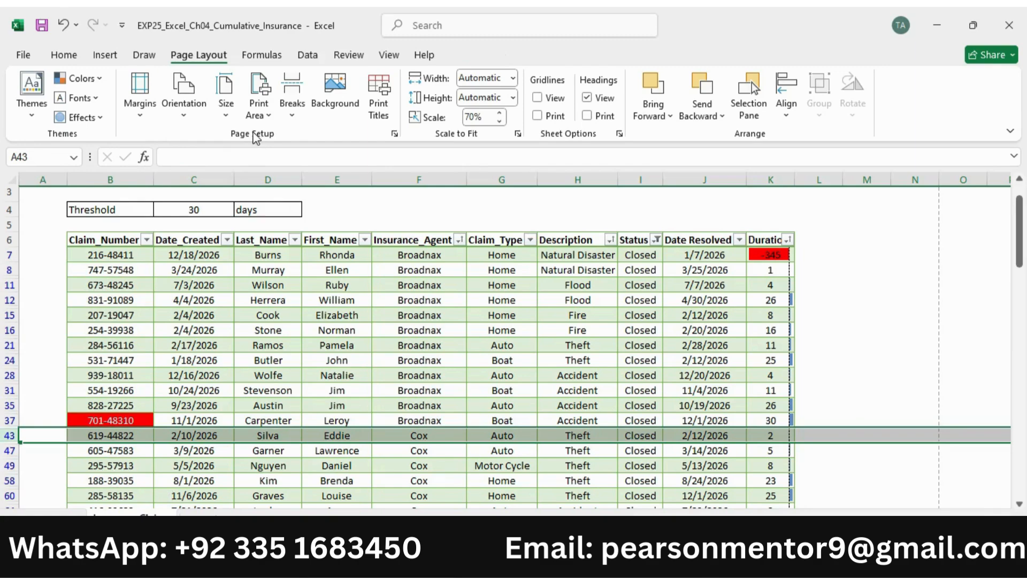
{"action": "left_click", "coordinate": [293, 111]}
{"action": "left_click", "coordinate": [316, 135]}
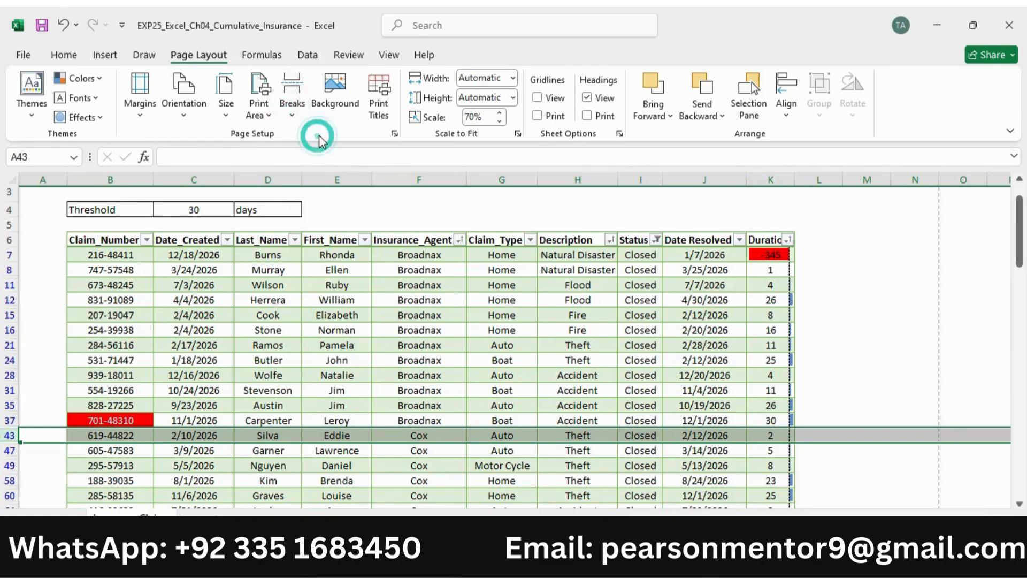
Insert a page break above row 71, where the Dodson agent's claims begin.
{"action": "scroll", "coordinate": [408, 312], "scroll_direction": "down", "scroll_amount": 2}
{"action": "scroll", "coordinate": [408, 312], "scroll_direction": "down", "scroll_amount": 1}
{"action": "scroll", "coordinate": [408, 312], "scroll_direction": "up", "scroll_amount": 4}
{"action": "scroll", "coordinate": [408, 311], "scroll_direction": "down", "scroll_amount": 5}
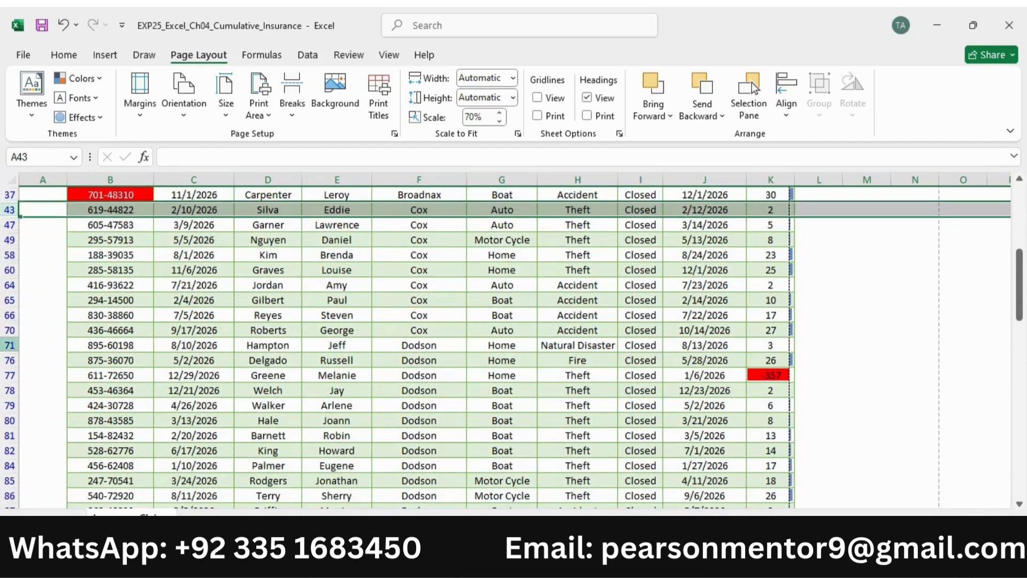
{"action": "left_click", "coordinate": [10, 345]}
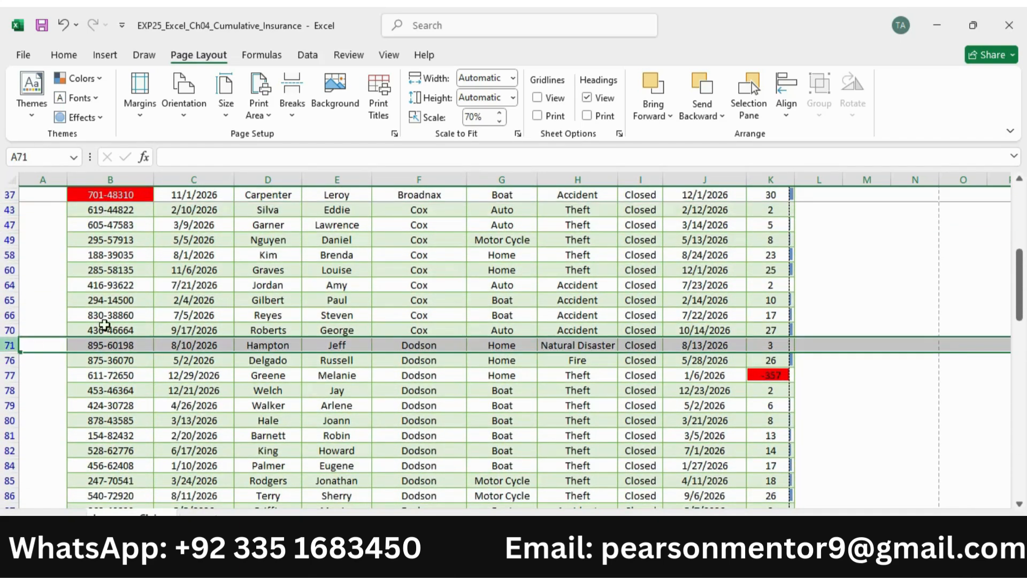
{"action": "left_click", "coordinate": [292, 110]}
{"action": "left_click", "coordinate": [315, 138]}
{"action": "scroll", "coordinate": [460, 332], "scroll_direction": "down", "scroll_amount": 3}
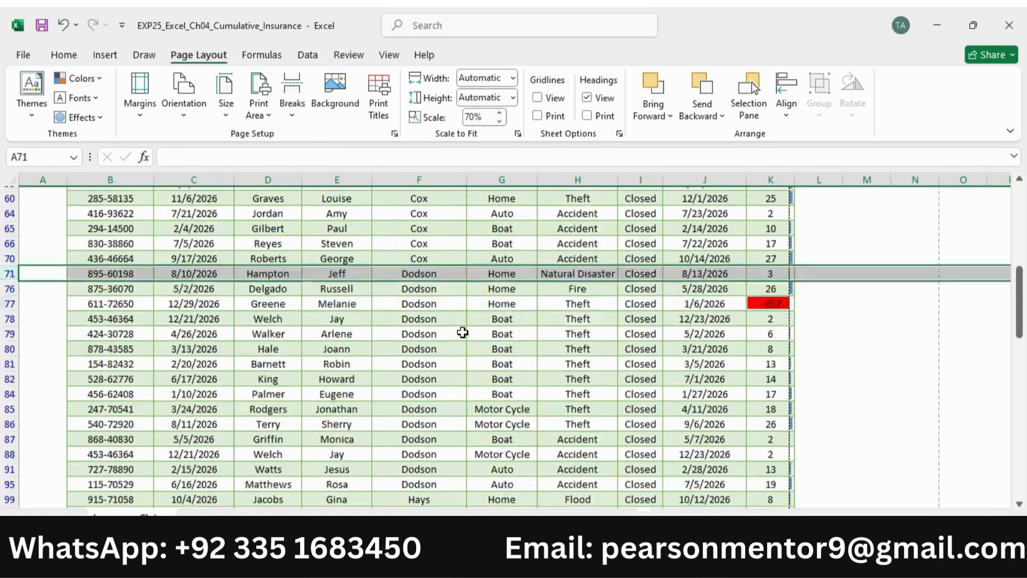
Insert a page break above row 99, where the next insurance agent's claims begin.
{"action": "scroll", "coordinate": [459, 332], "scroll_direction": "down", "scroll_amount": 1}
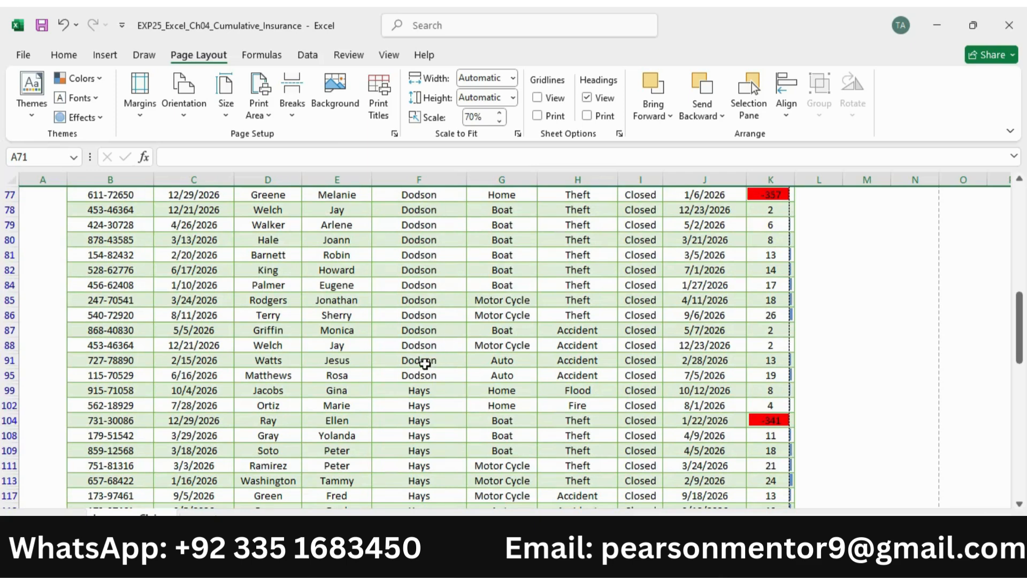
{"action": "scroll", "coordinate": [425, 363], "scroll_direction": "down", "scroll_amount": 2}
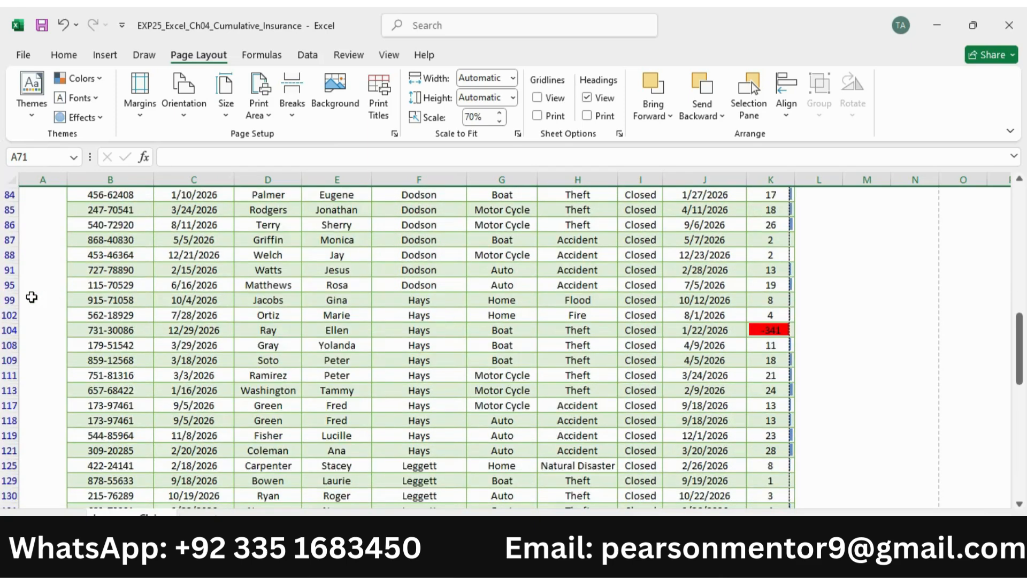
{"action": "left_click", "coordinate": [9, 299]}
{"action": "left_click", "coordinate": [292, 110]}
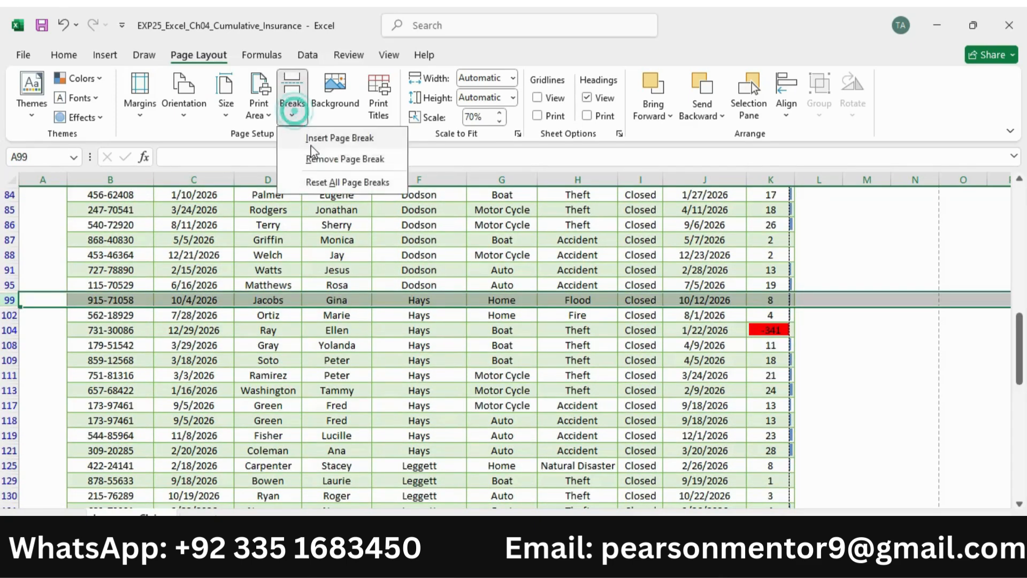
{"action": "left_click", "coordinate": [309, 139]}
Insert a page break above row 125, where the next insurance agent's claims begin.
{"action": "scroll", "coordinate": [395, 271], "scroll_direction": "down", "scroll_amount": 3}
{"action": "scroll", "coordinate": [394, 272], "scroll_direction": "down", "scroll_amount": 2}
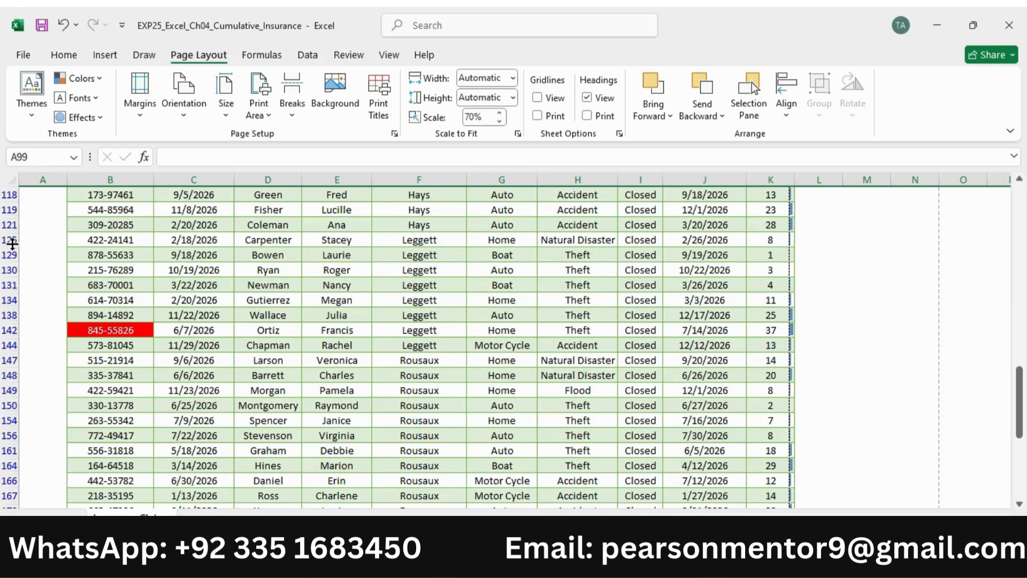
{"action": "left_click", "coordinate": [13, 243]}
{"action": "left_click", "coordinate": [290, 107]}
{"action": "left_click", "coordinate": [320, 139]}
Insert a page break above row 147, where the next insurance agent's claims begin.
{"action": "scroll", "coordinate": [425, 276], "scroll_direction": "down", "scroll_amount": 1}
{"action": "scroll", "coordinate": [426, 277], "scroll_direction": "down", "scroll_amount": 3}
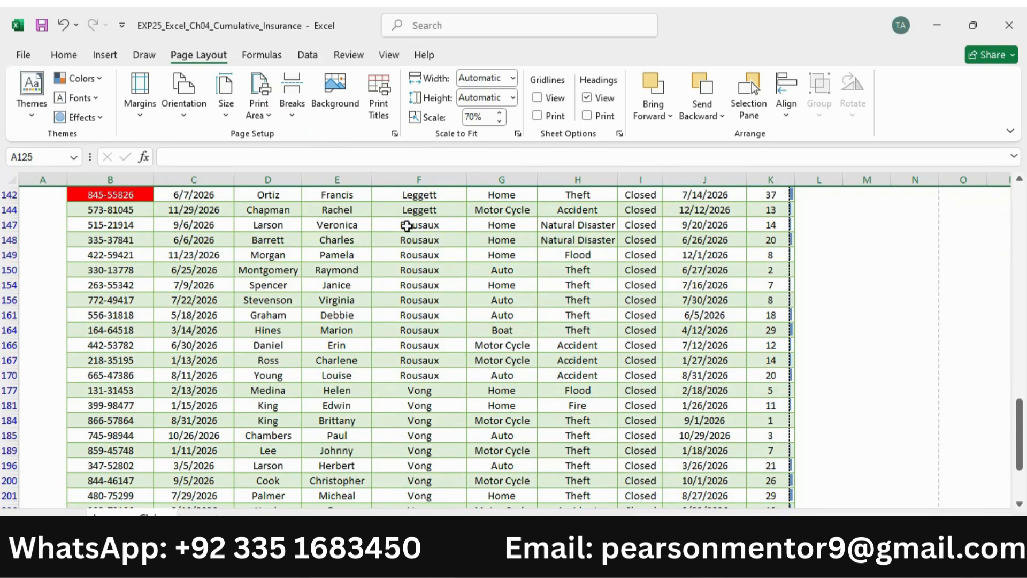
{"action": "left_click", "coordinate": [10, 225]}
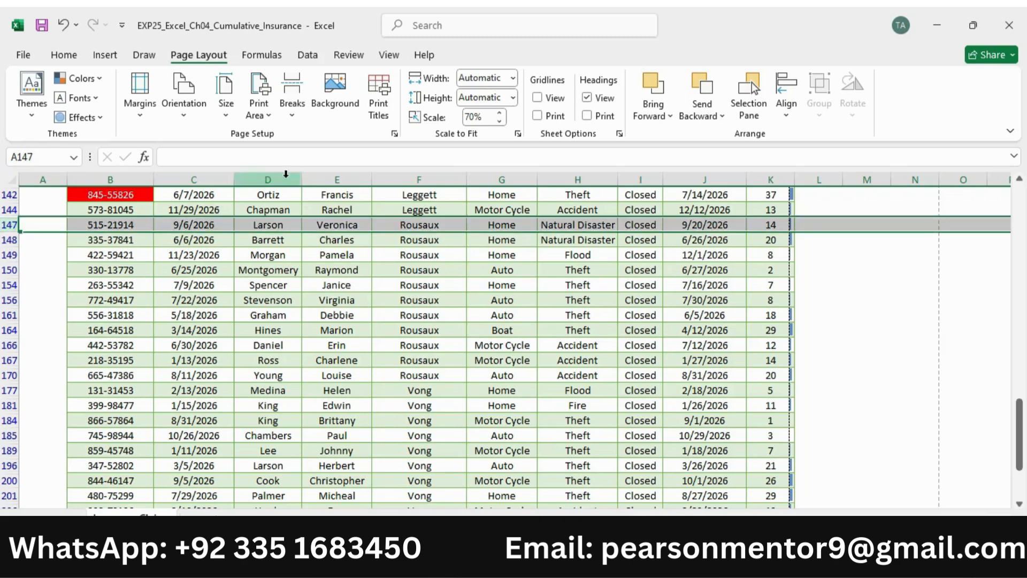
{"action": "left_click", "coordinate": [294, 115]}
{"action": "left_click", "coordinate": [316, 134]}
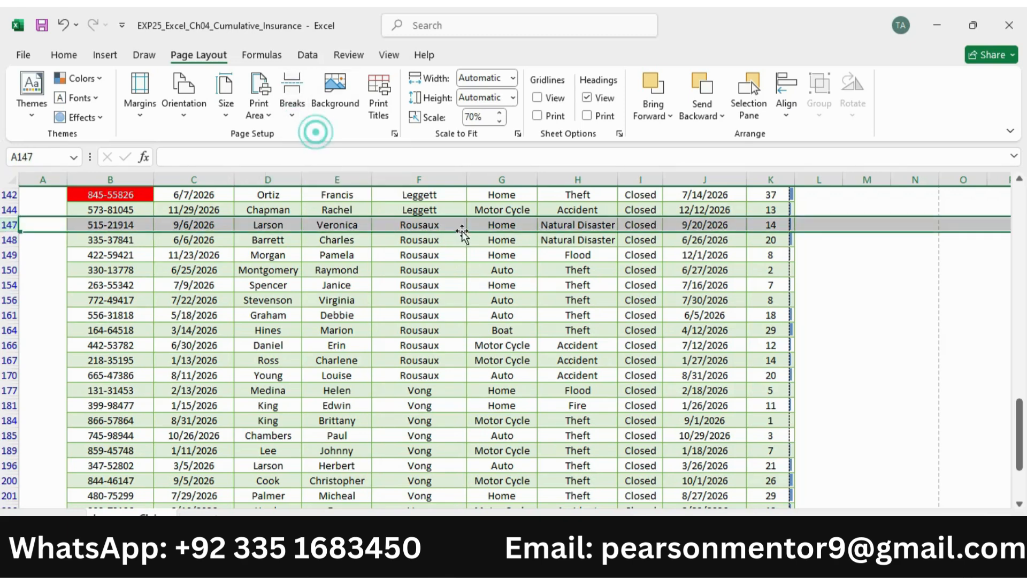
Insert a page break above row 177, where the last insurance agent's claims begin.
{"action": "scroll", "coordinate": [487, 280], "scroll_direction": "down", "scroll_amount": 3}
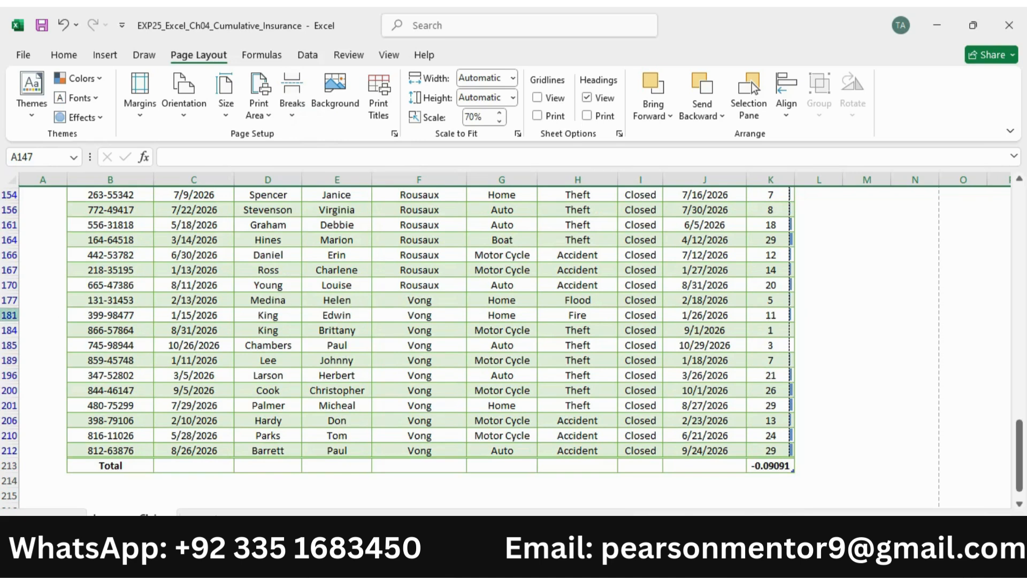
{"action": "left_click", "coordinate": [10, 300]}
{"action": "left_click", "coordinate": [293, 104]}
{"action": "left_click", "coordinate": [322, 137]}
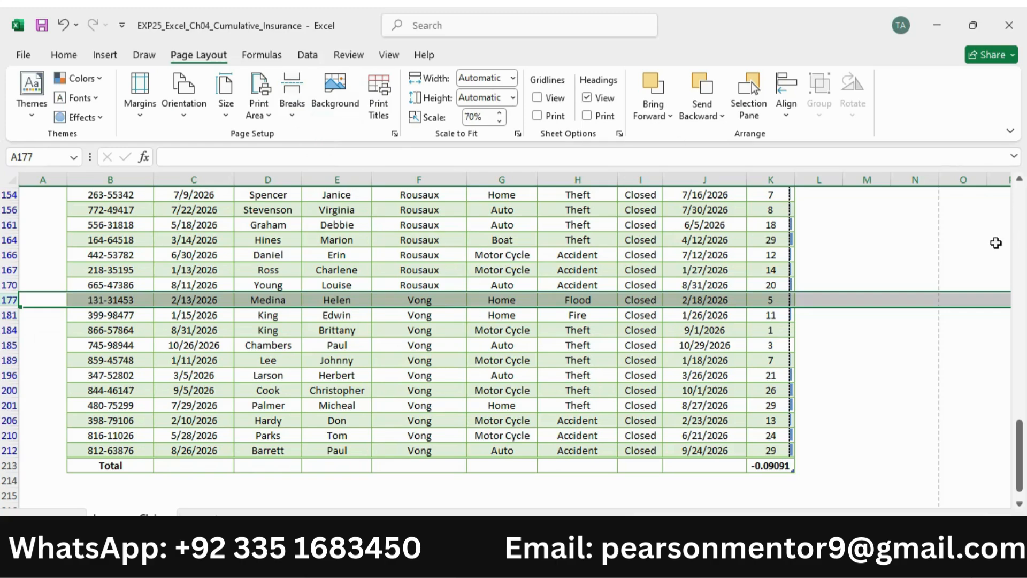
Check in the print preview that each agent's claims print on a separate page, and return to the worksheet.
{"action": "scroll", "coordinate": [539, 239], "scroll_direction": "up", "scroll_amount": 15}
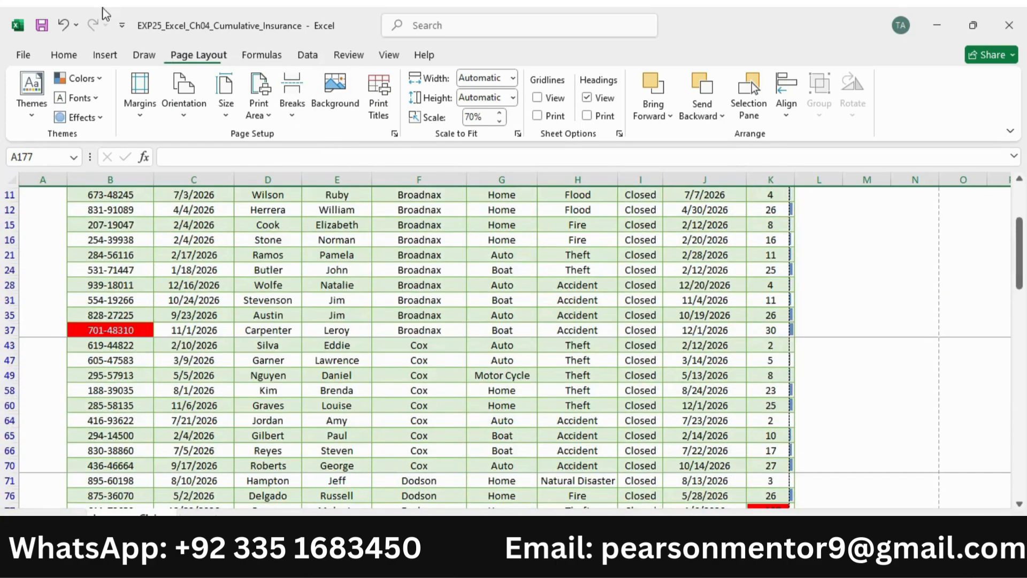
{"action": "left_click", "coordinate": [21, 55]}
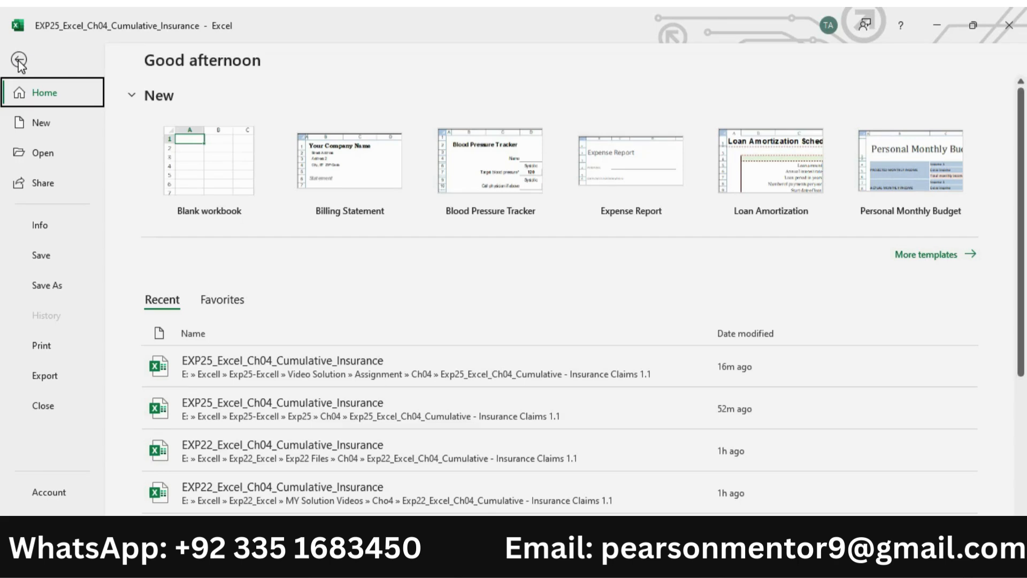
{"action": "left_click", "coordinate": [19, 60]}
{"action": "left_click", "coordinate": [19, 60]}
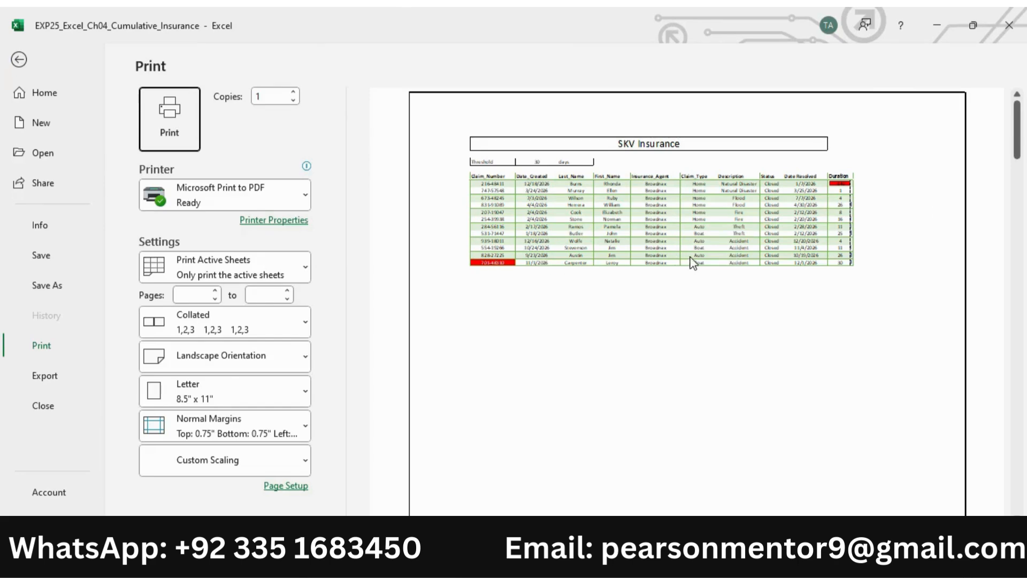
{"action": "scroll", "coordinate": [727, 227], "scroll_direction": "down", "scroll_amount": 1}
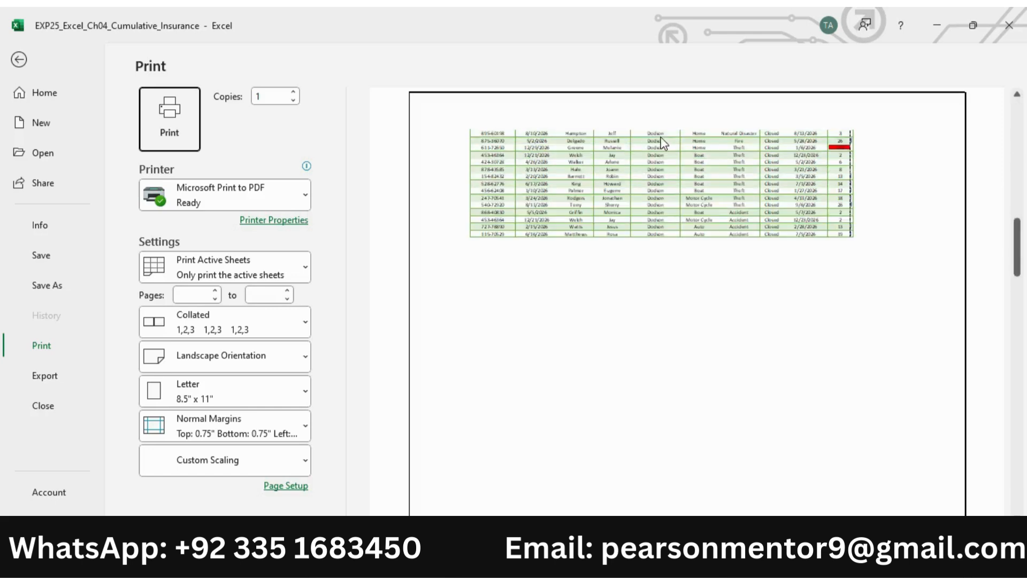
{"action": "scroll", "coordinate": [685, 219], "scroll_direction": "down", "scroll_amount": 1}
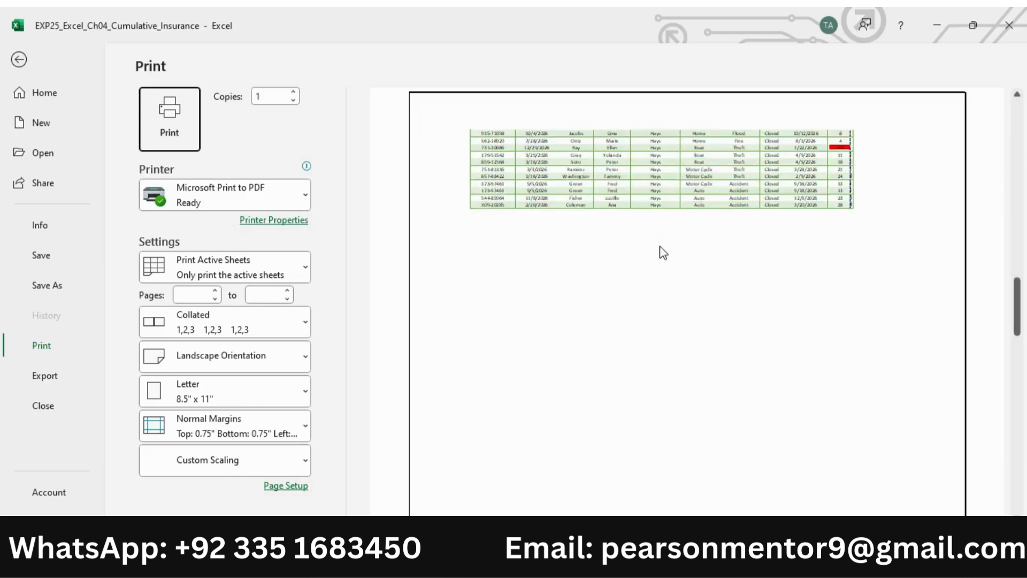
{"action": "scroll", "coordinate": [700, 213], "scroll_direction": "down", "scroll_amount": 1}
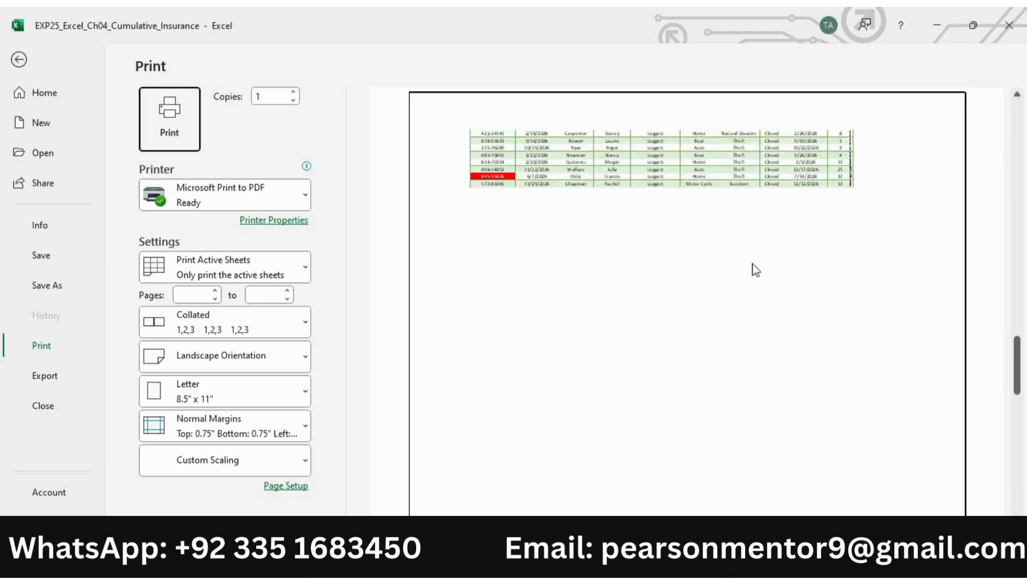
{"action": "scroll", "coordinate": [695, 203], "scroll_direction": "down", "scroll_amount": 2}
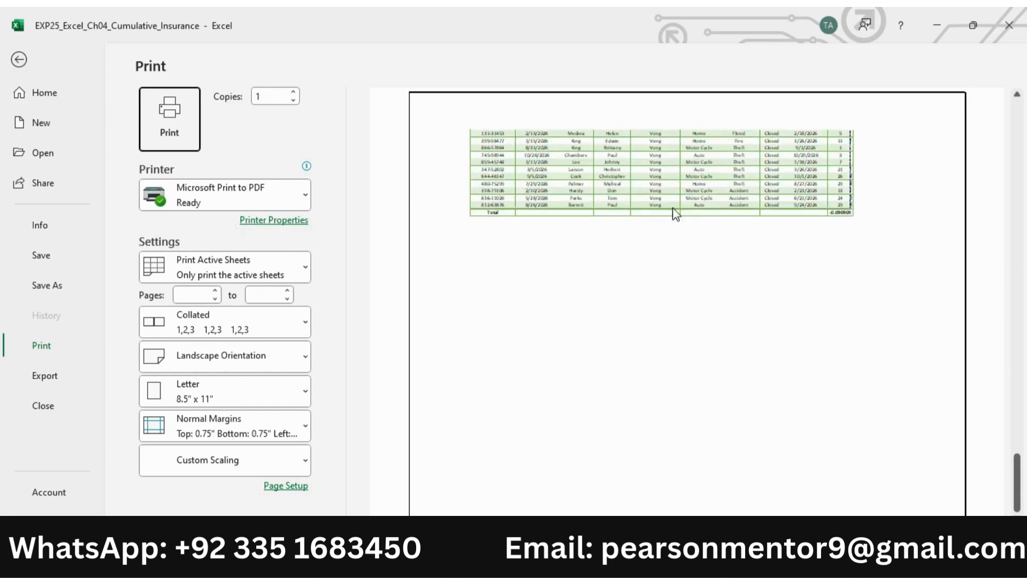
{"action": "left_click", "coordinate": [22, 60]}
{"action": "left_click_drag", "start_coordinate": [1018, 251], "coordinate": [1018, 219]}
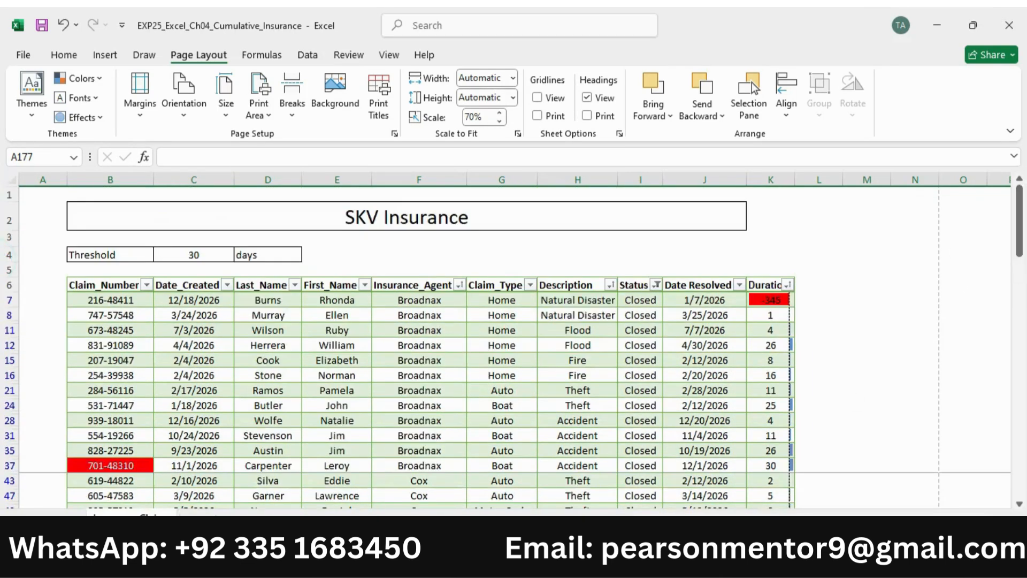
Switch to the Word instructions and make instruction 13 bold, size 10, with yellow highlighting.
{"action": "left_click", "coordinate": [746, 564]}
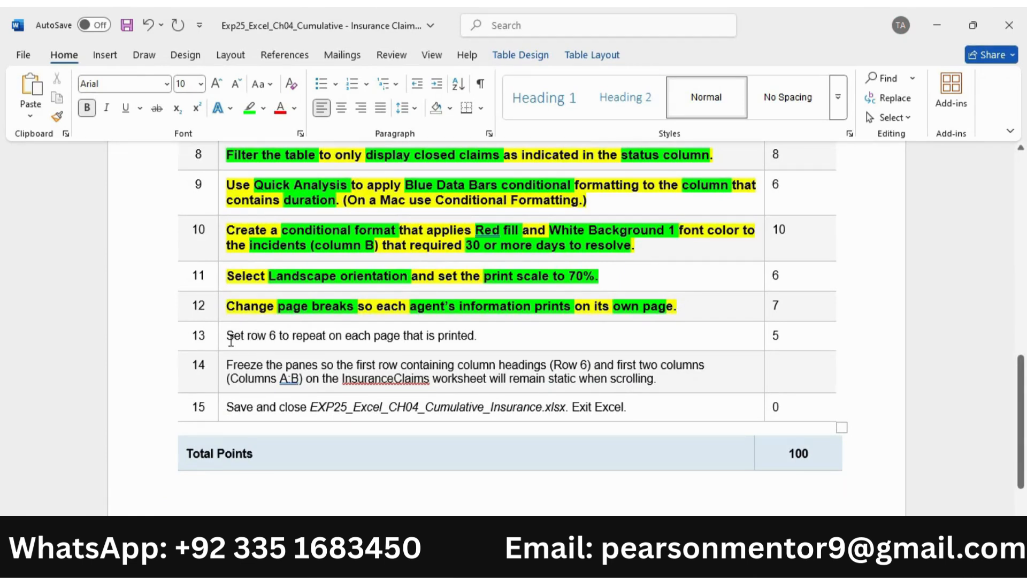
{"action": "left_click_drag", "start_coordinate": [235, 339], "coordinate": [476, 337]}
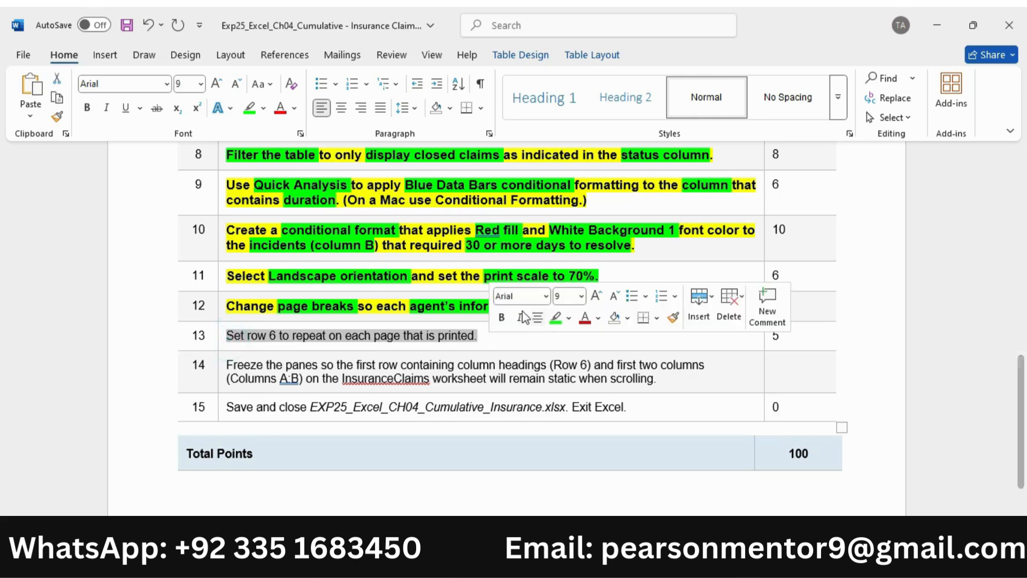
{"action": "left_click", "coordinate": [503, 318]}
{"action": "left_click", "coordinate": [598, 299]}
{"action": "left_click", "coordinate": [569, 318]}
{"action": "left_click", "coordinate": [564, 369]}
Highlight "row 6 to repeat" and "each page that is printed" in instruction 13 in bright green, and switch to the Excel workbook.
{"action": "left_click_drag", "start_coordinate": [250, 337], "coordinate": [345, 336]}
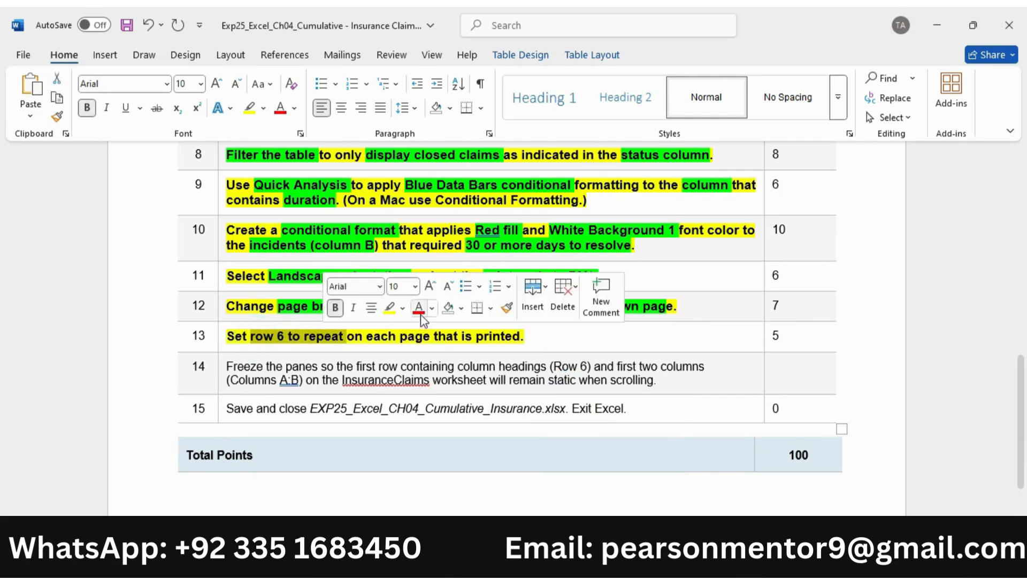
{"action": "left_click", "coordinate": [403, 309]}
{"action": "left_click", "coordinate": [417, 357]}
{"action": "left_click_drag", "start_coordinate": [366, 337], "coordinate": [522, 337]}
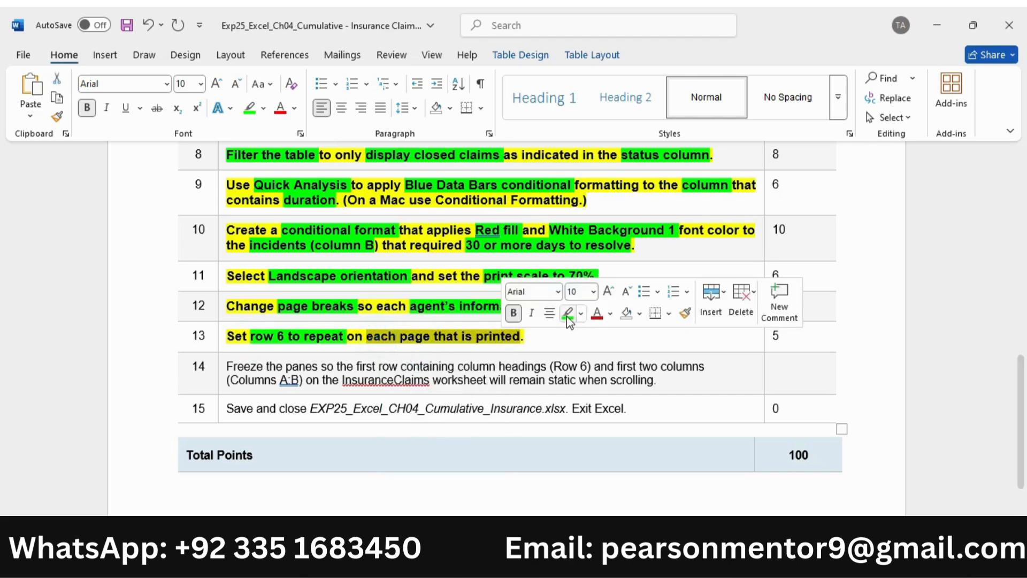
{"action": "left_click", "coordinate": [568, 313]}
{"action": "left_click", "coordinate": [711, 476]}
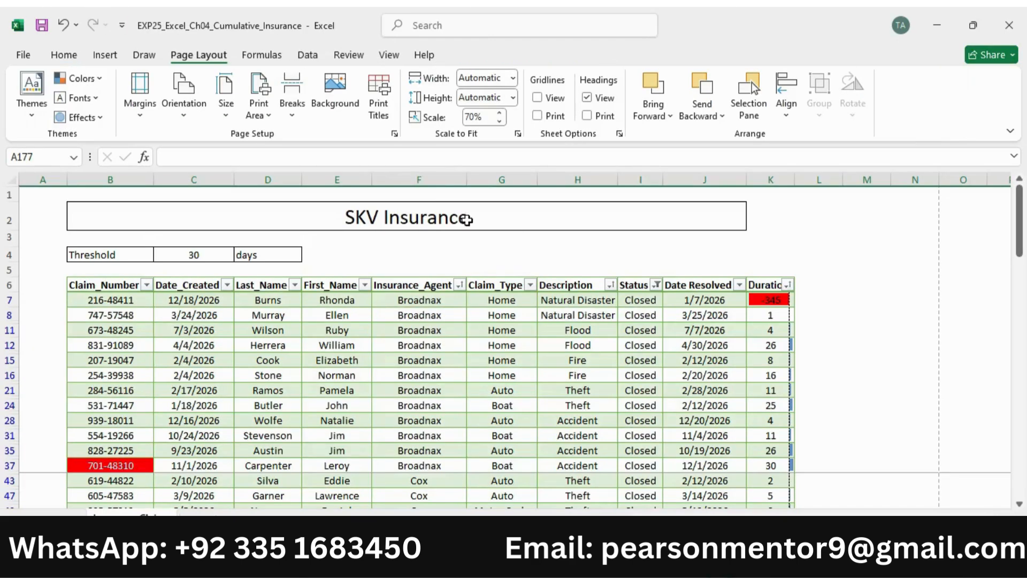
Set row 6 ($6:$6) to repeat at the top of every printed page and open the print preview.
{"action": "left_click", "coordinate": [388, 118]}
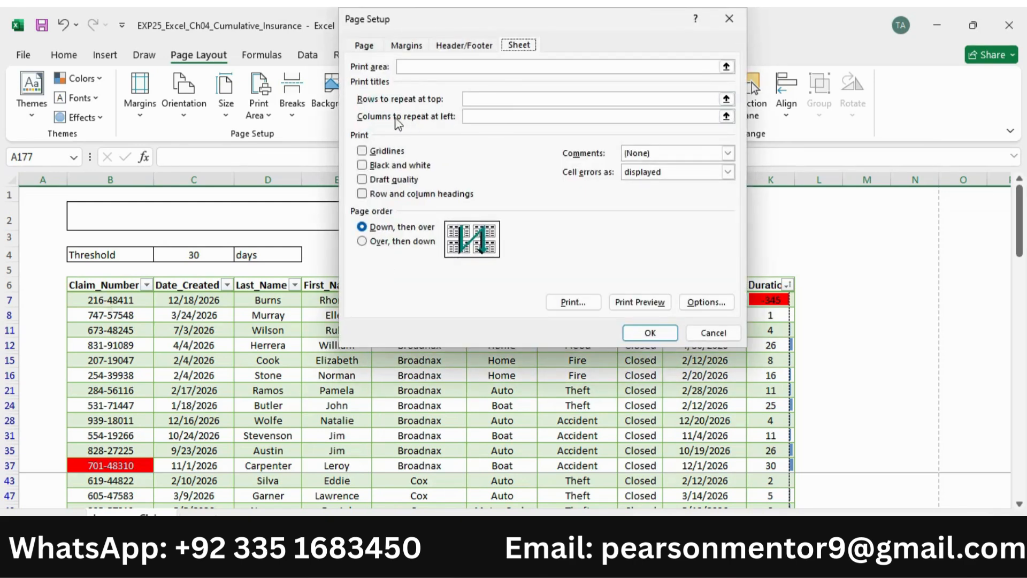
{"action": "left_click", "coordinate": [491, 99]}
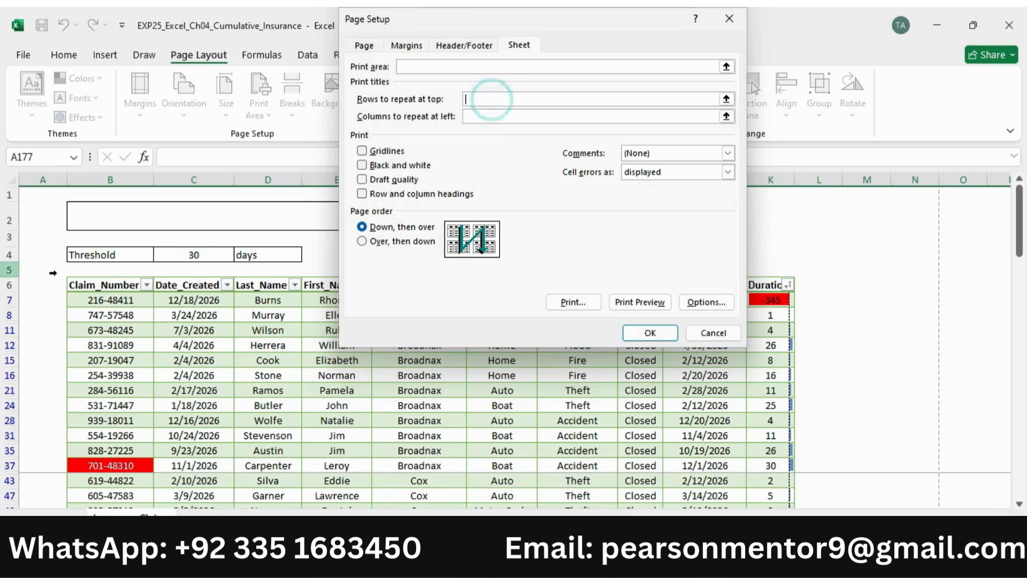
{"action": "left_click", "coordinate": [9, 284]}
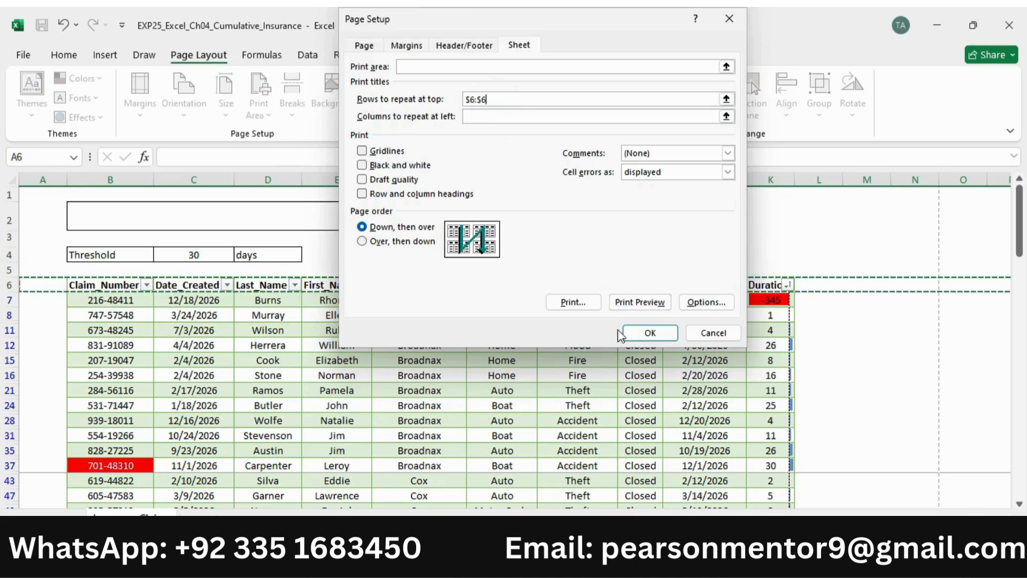
{"action": "left_click", "coordinate": [639, 302]}
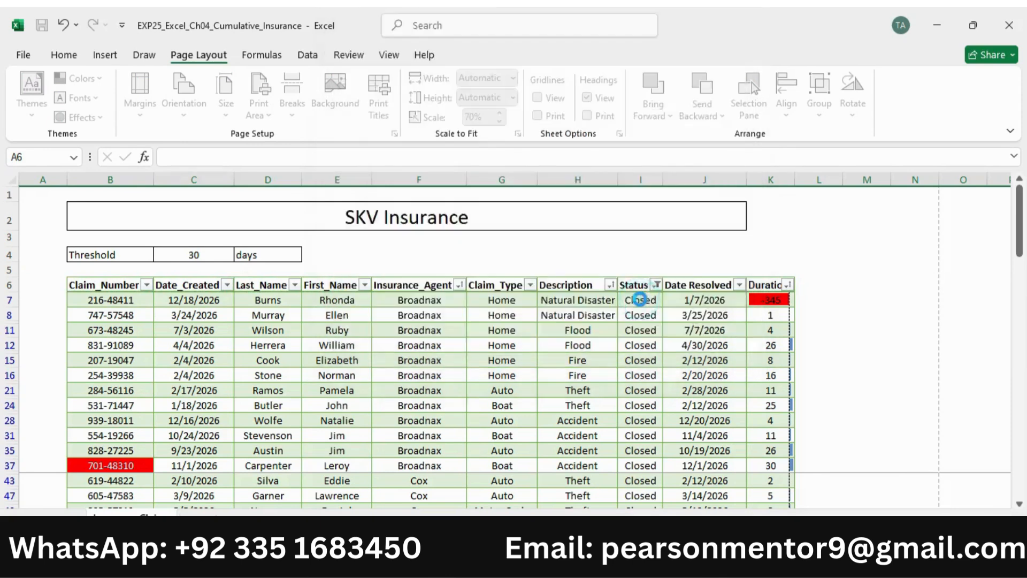
Check the heading row on each agent's page in the print preview, and review the print titles setting on the worksheet.
{"action": "scroll", "coordinate": [679, 295], "scroll_direction": "down", "scroll_amount": 1}
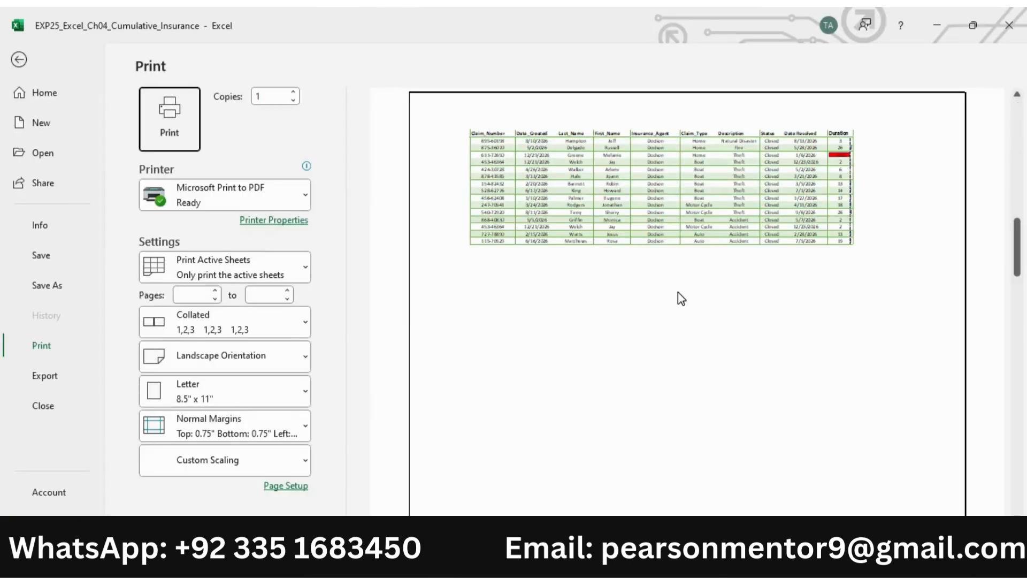
{"action": "scroll", "coordinate": [703, 217], "scroll_direction": "down", "scroll_amount": 1}
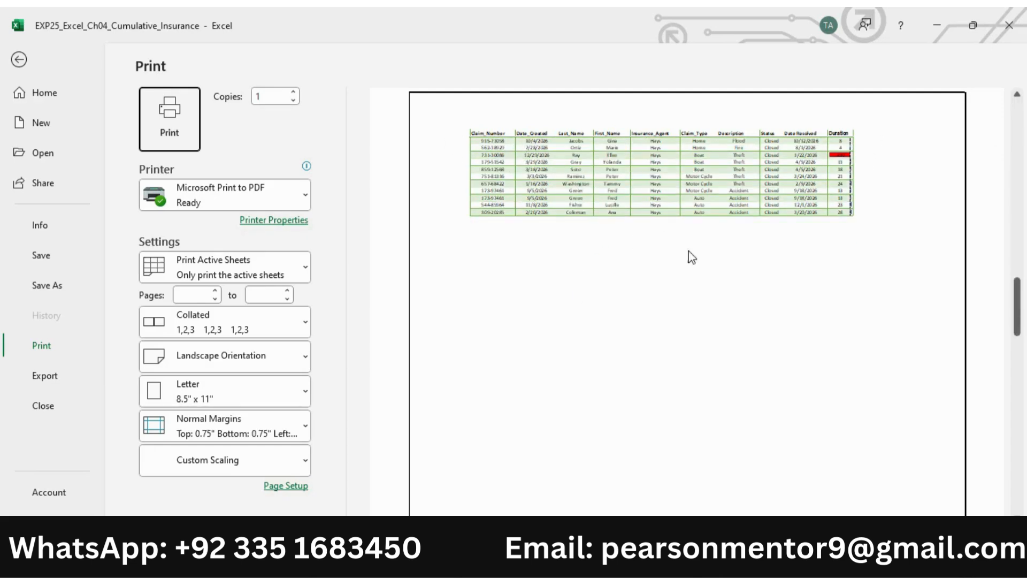
{"action": "scroll", "coordinate": [658, 217], "scroll_direction": "down", "scroll_amount": 2}
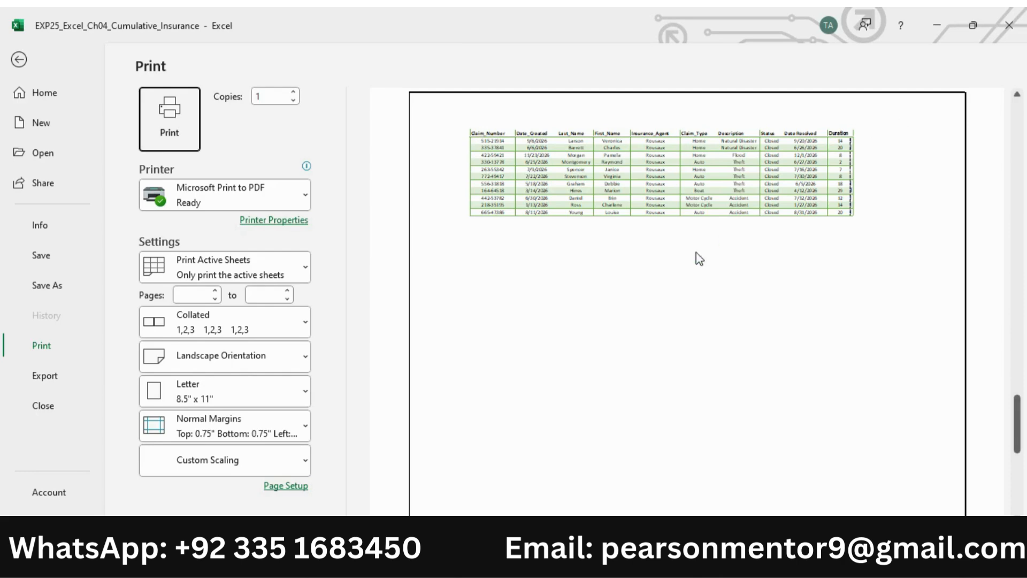
{"action": "scroll", "coordinate": [678, 267], "scroll_direction": "down", "scroll_amount": 1}
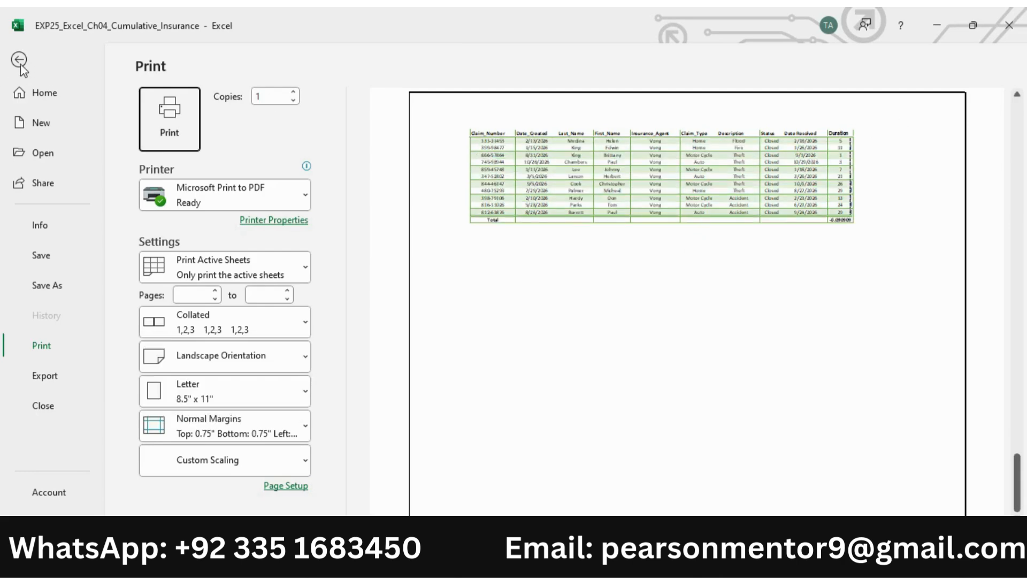
{"action": "left_click", "coordinate": [21, 62]}
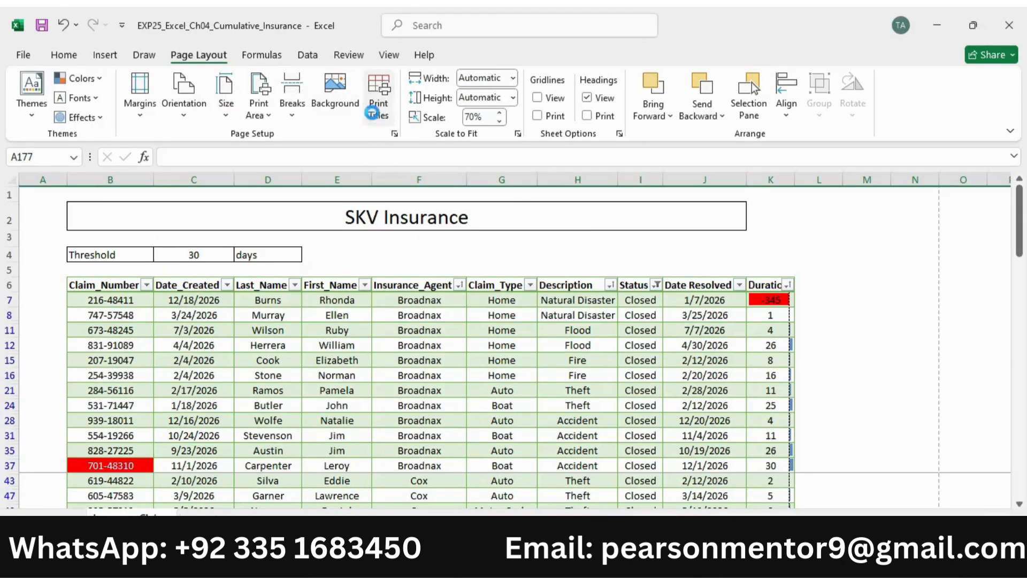
{"action": "left_click", "coordinate": [377, 107]}
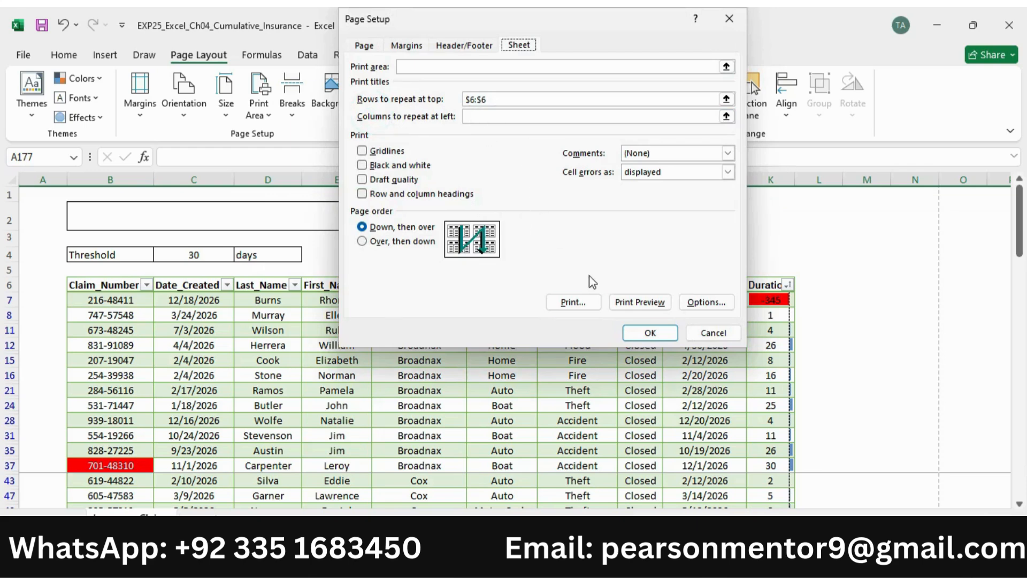
{"action": "left_click", "coordinate": [649, 332]}
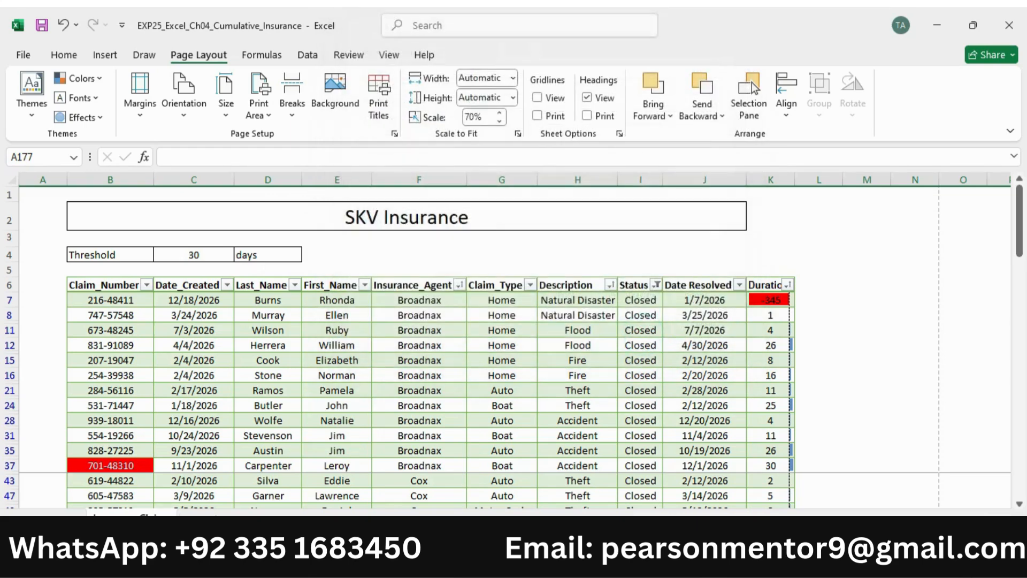
Switch to the Word instructions and select the text of instruction 14 about freezing the panes.
{"action": "left_click", "coordinate": [747, 559]}
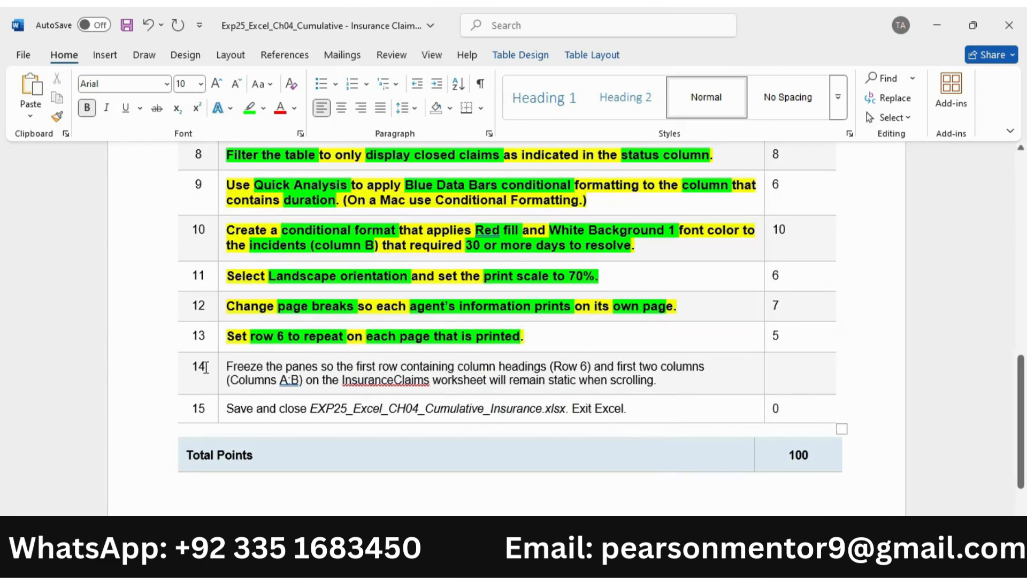
{"action": "left_click", "coordinate": [219, 380]}
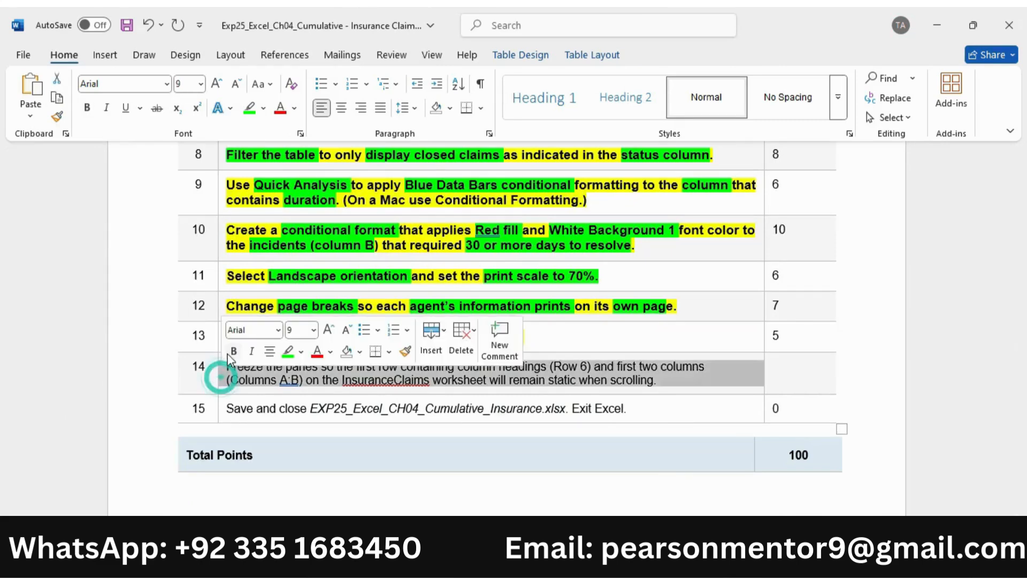
Format the instruction 14 text as bold, size 10, with yellow highlighting.
{"action": "left_click", "coordinate": [233, 352]}
{"action": "left_click", "coordinate": [328, 329]}
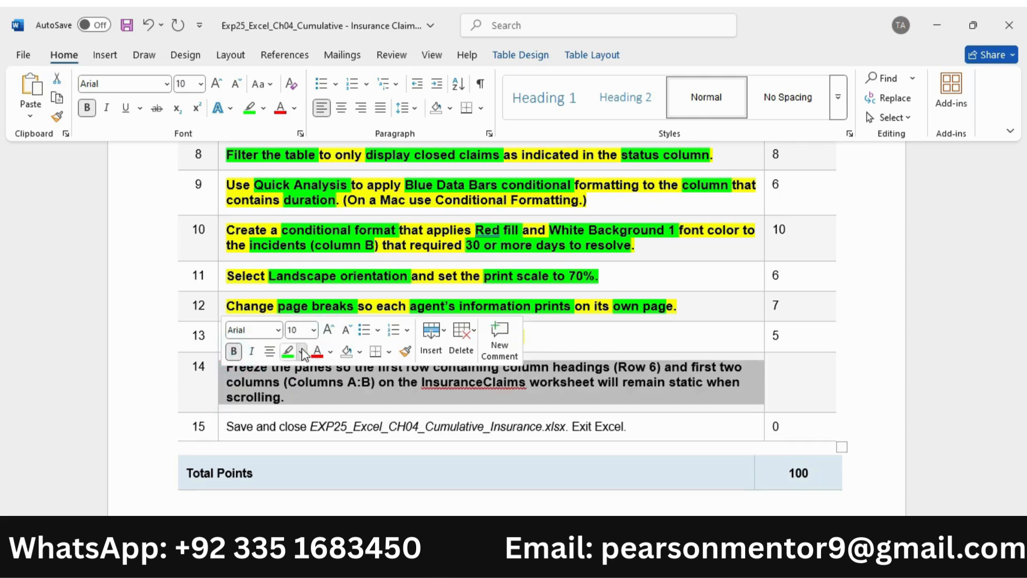
{"action": "left_click", "coordinate": [301, 351]}
{"action": "left_click", "coordinate": [285, 404]}
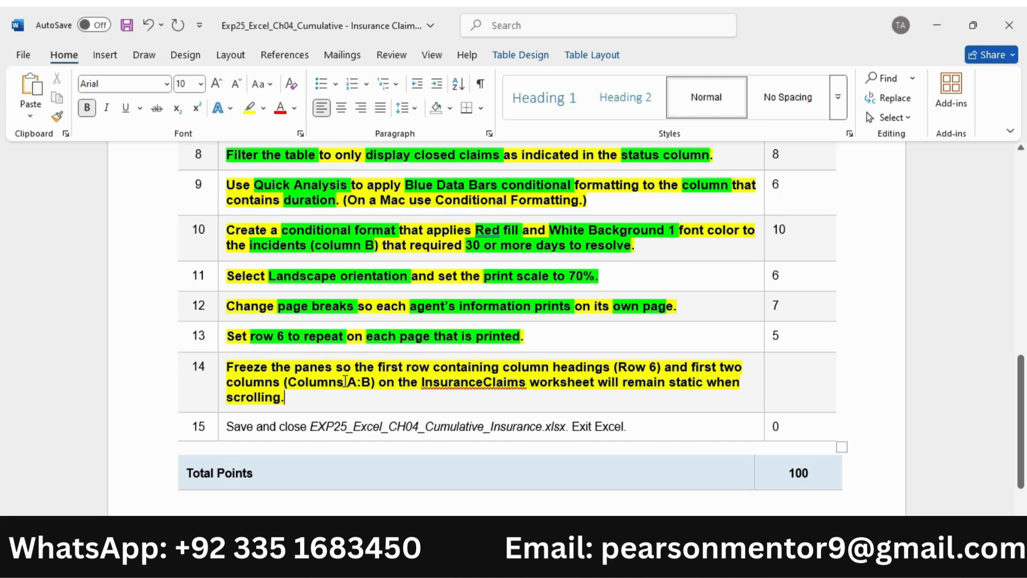
Highlight instruction 14's phrases "first row containing column headings (Row 6)", "two columns (Columns A:B", "InsuranceClaims worksheet" and "remain static" in bright green.
{"action": "left_click_drag", "start_coordinate": [379, 368], "coordinate": [664, 370]}
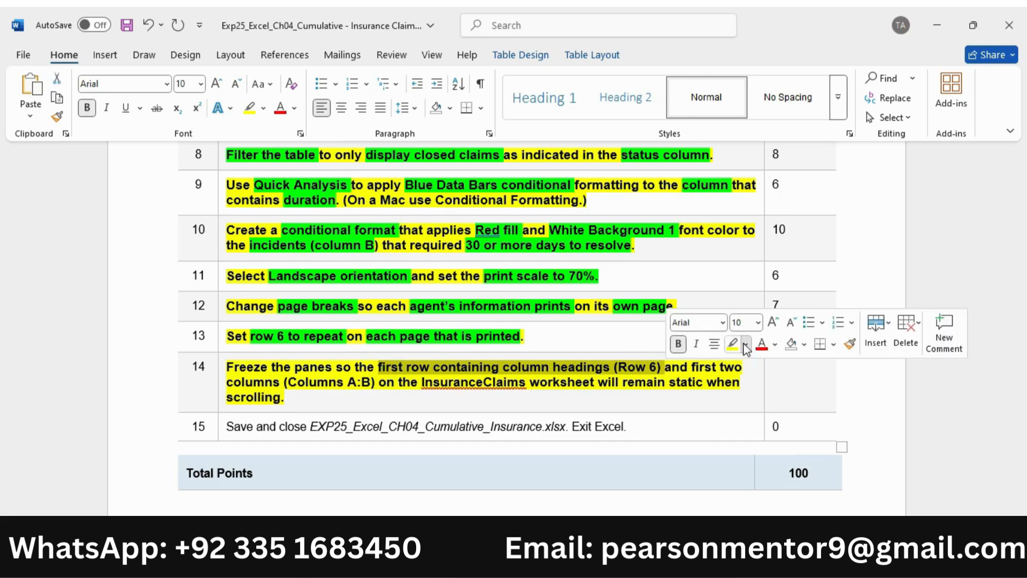
{"action": "left_click", "coordinate": [746, 346]}
{"action": "left_click", "coordinate": [766, 396]}
{"action": "left_click_drag", "start_coordinate": [720, 369], "coordinate": [595, 386]}
{"action": "left_click", "coordinate": [440, 363]}
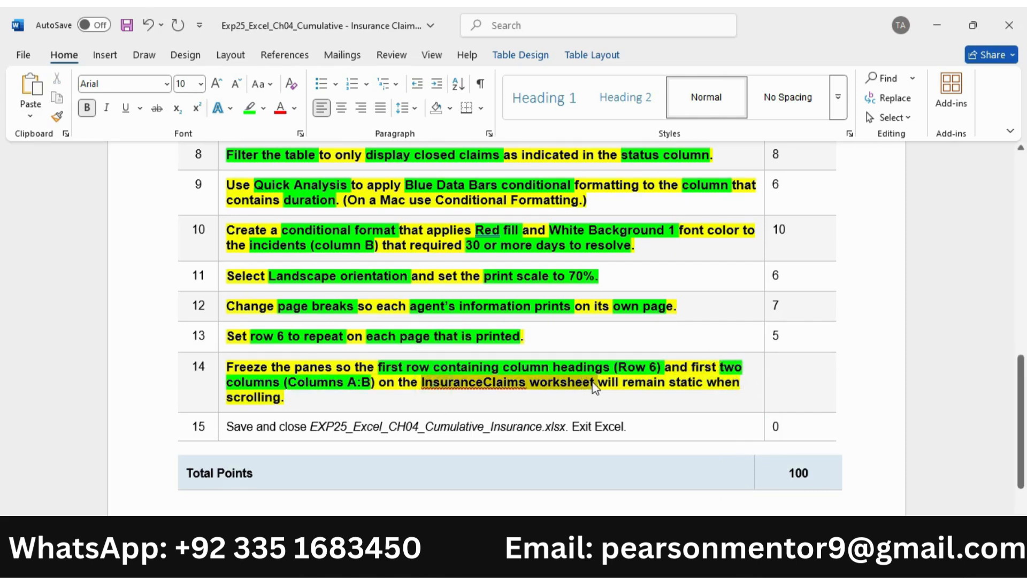
{"action": "left_click", "coordinate": [653, 361]}
{"action": "left_click_drag", "start_coordinate": [671, 383], "coordinate": [702, 382]}
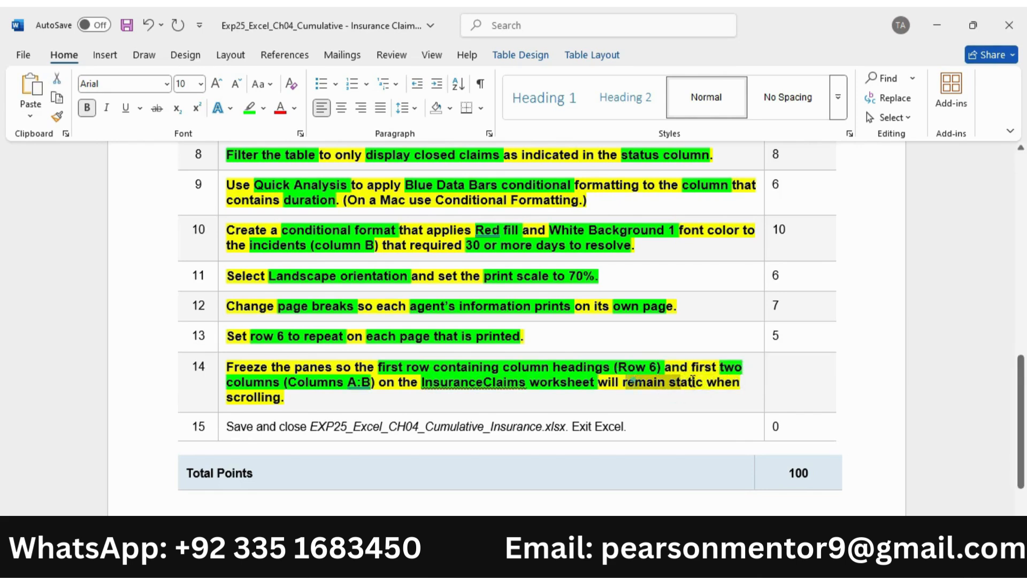
{"action": "left_click_drag", "start_coordinate": [635, 382], "coordinate": [622, 383]}
{"action": "left_click", "coordinate": [758, 355]}
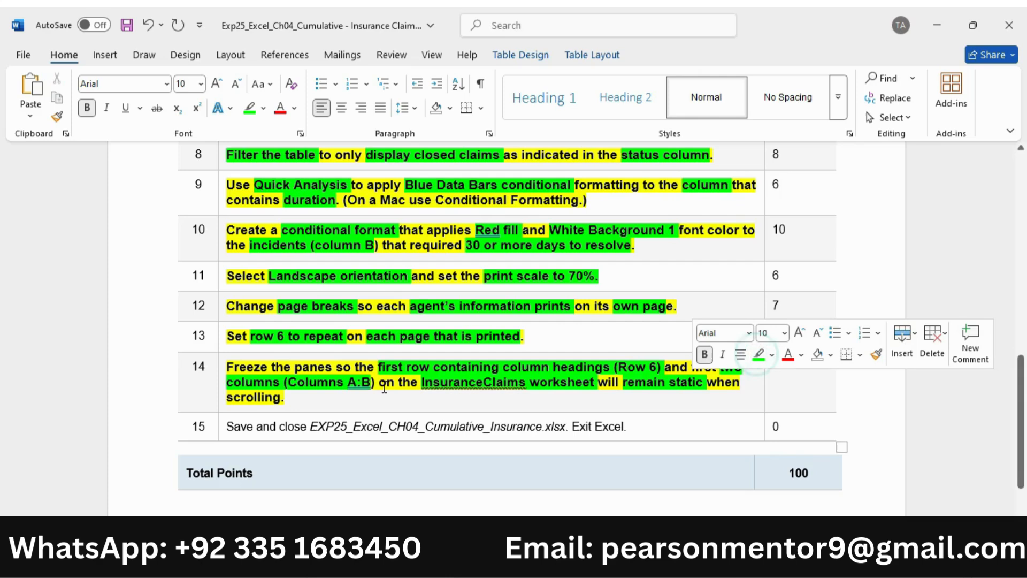
Switch to the EXP25_Excel_Ch04_Cumulative_Insurance workbook in Excel and select cell C7, directly below the Date_Created header.
{"action": "left_click", "coordinate": [746, 559]}
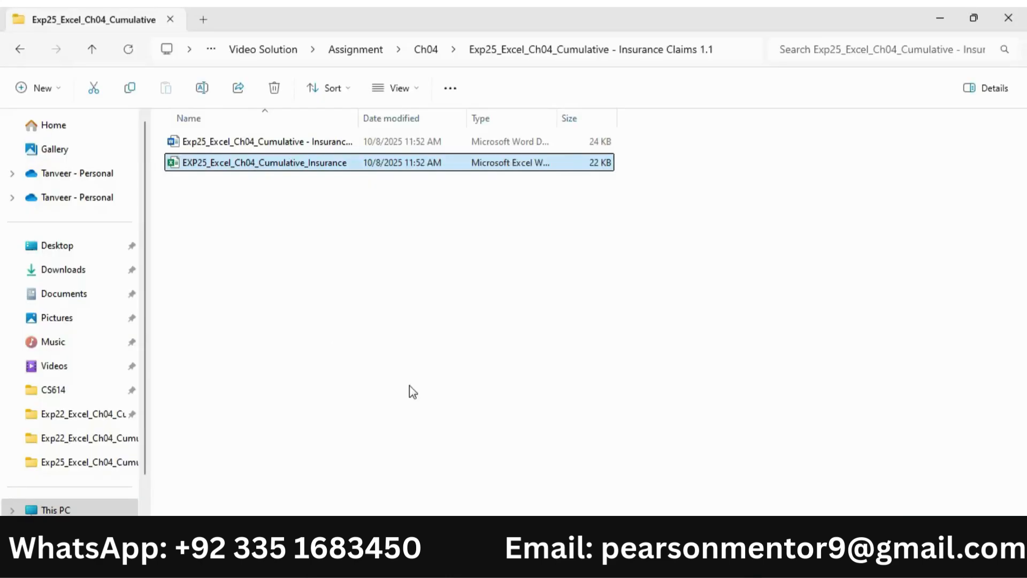
{"action": "left_click", "coordinate": [712, 559]}
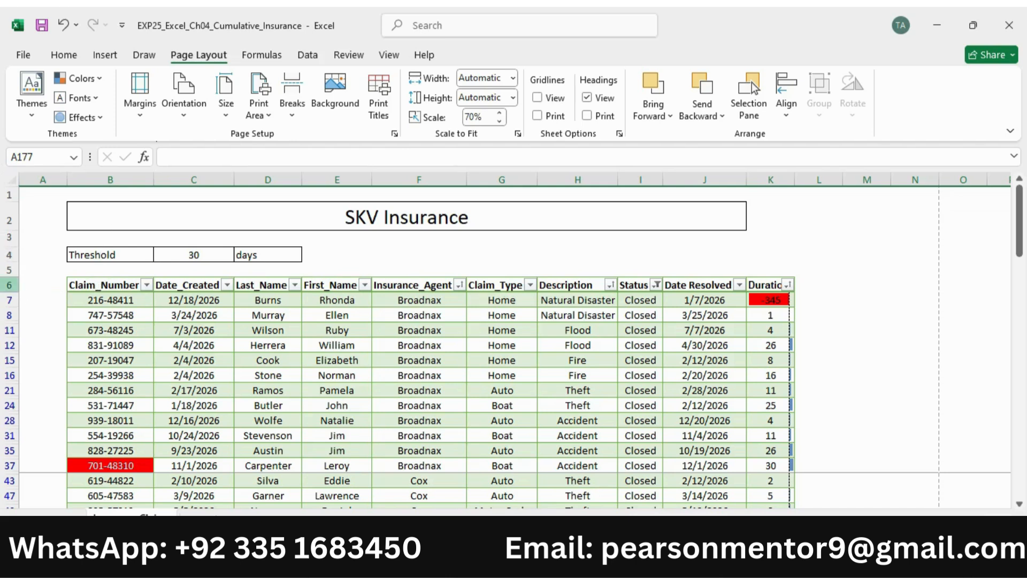
{"action": "left_click", "coordinate": [267, 301]}
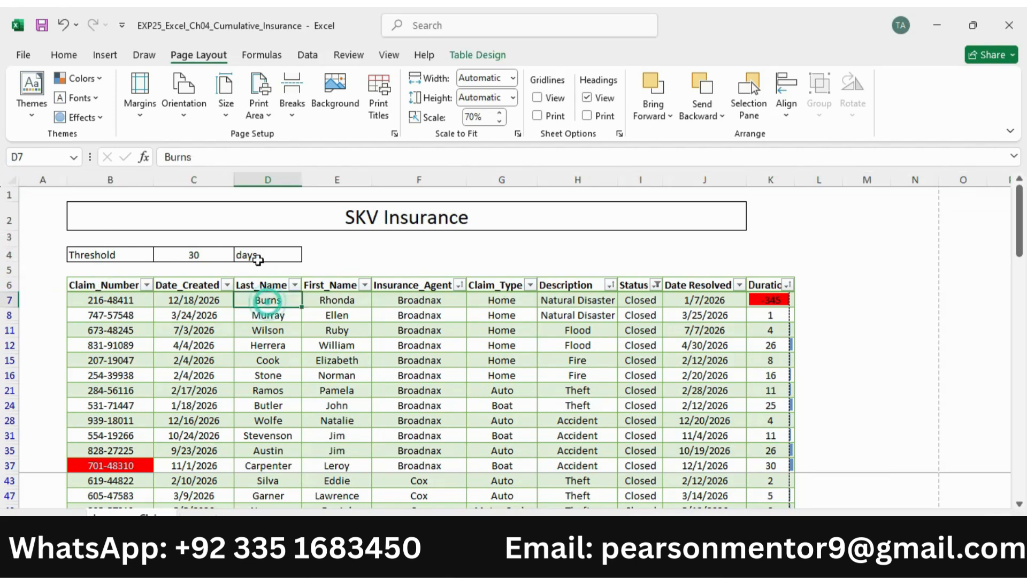
{"action": "left_click", "coordinate": [212, 298]}
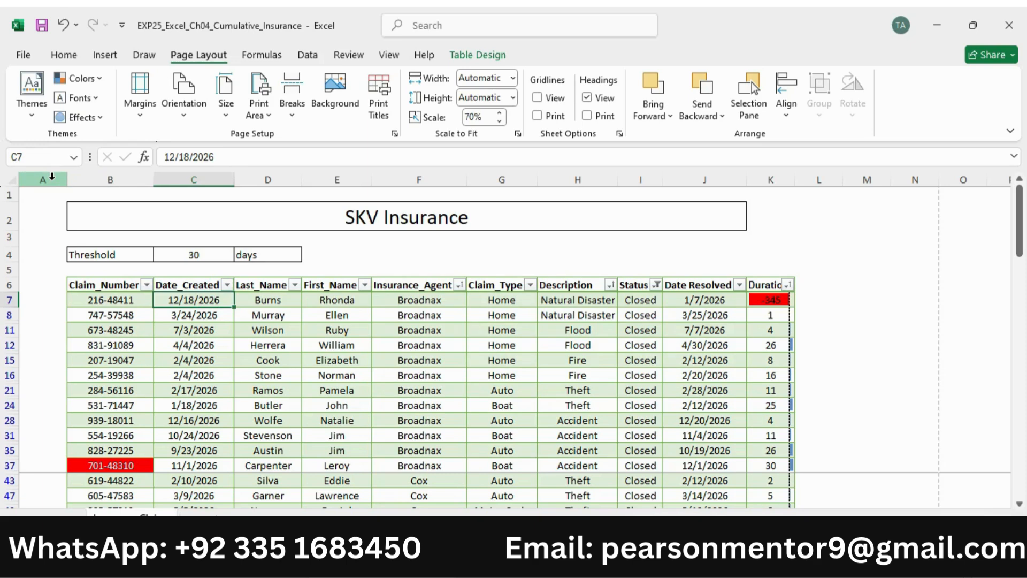
{"action": "left_click", "coordinate": [388, 55]}
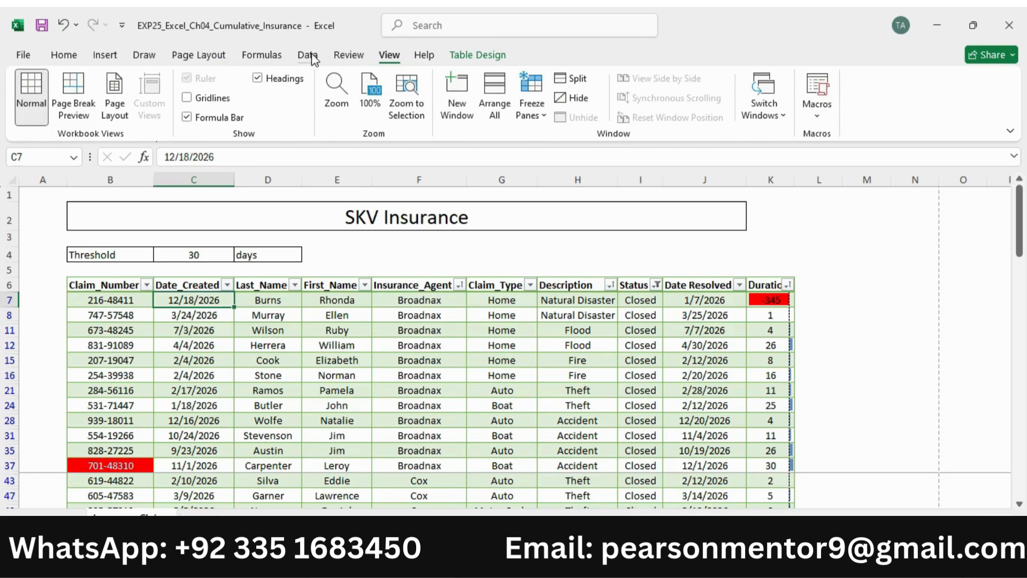
{"action": "left_click", "coordinate": [342, 55]}
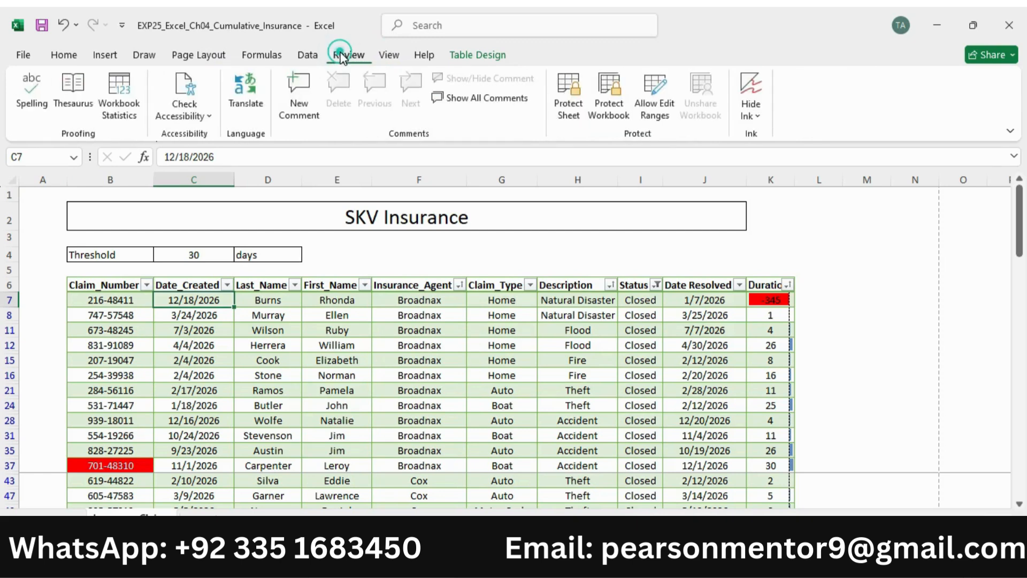
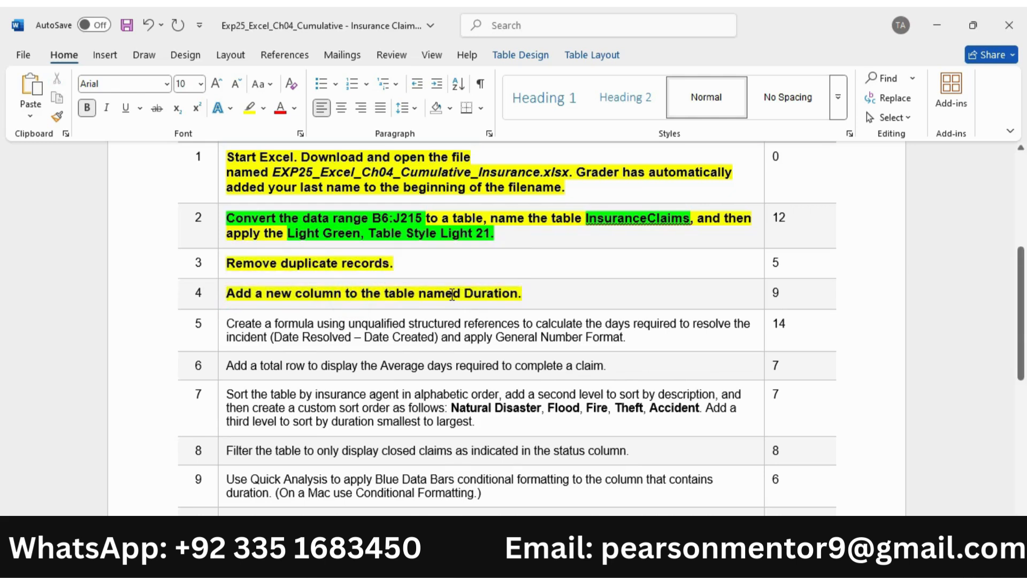
Copy the word "Duration" in instruction 4 of the Word document and highlight it in bright green.
{"action": "double_click", "coordinate": [473, 294]}
{"action": "key", "text": "ctrl+c"}
{"action": "left_click", "coordinate": [551, 267]}
{"action": "left_click", "coordinate": [565, 326]}
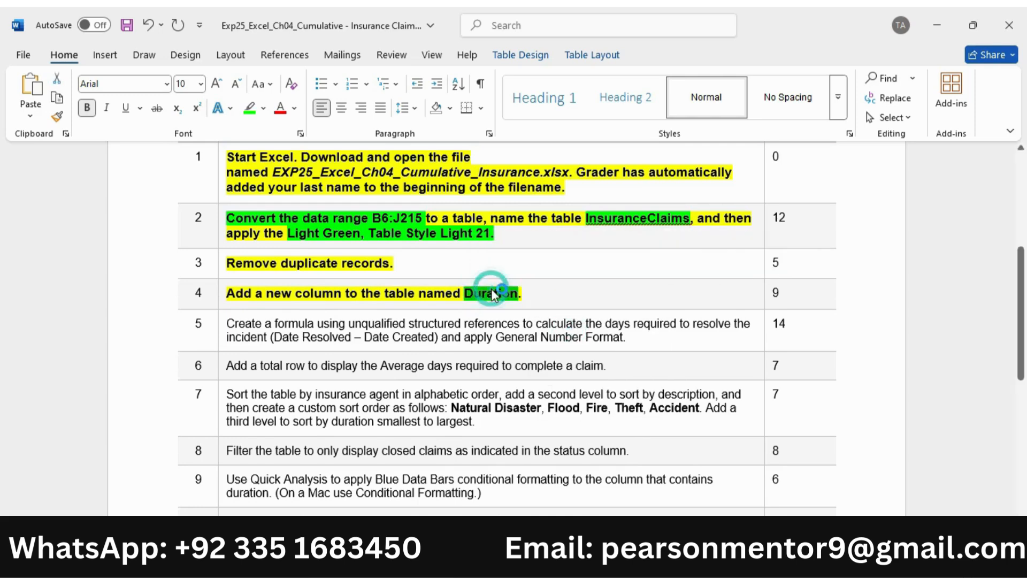
Switch to Excel and add a table column by pasting the copied name Duration into K6, beside Date Resolved.
{"action": "left_click", "coordinate": [713, 559]}
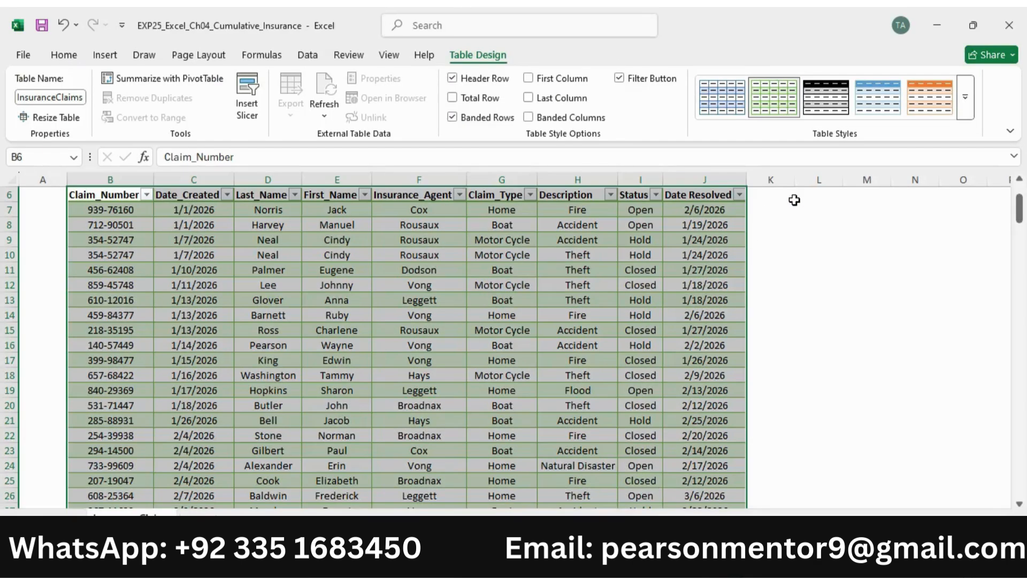
{"action": "scroll", "coordinate": [746, 290], "scroll_direction": "up", "scroll_amount": 2}
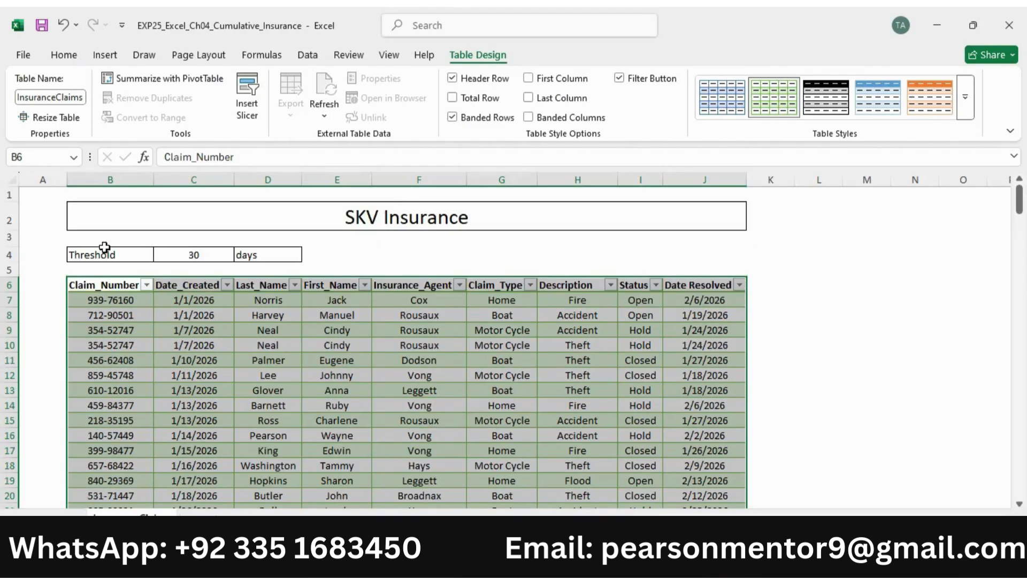
{"action": "left_click", "coordinate": [780, 286]}
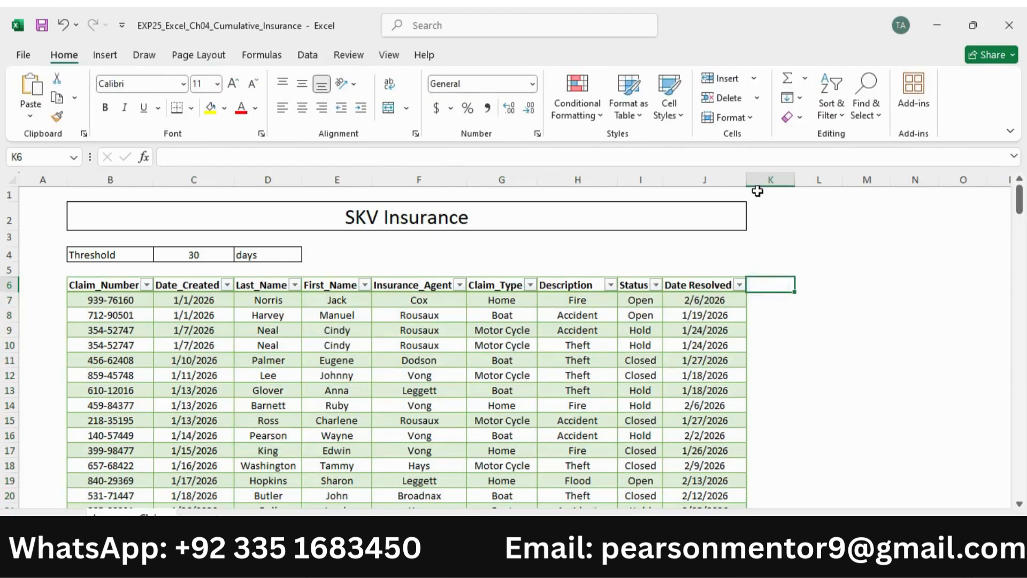
{"action": "key", "text": "ctrl+v"}
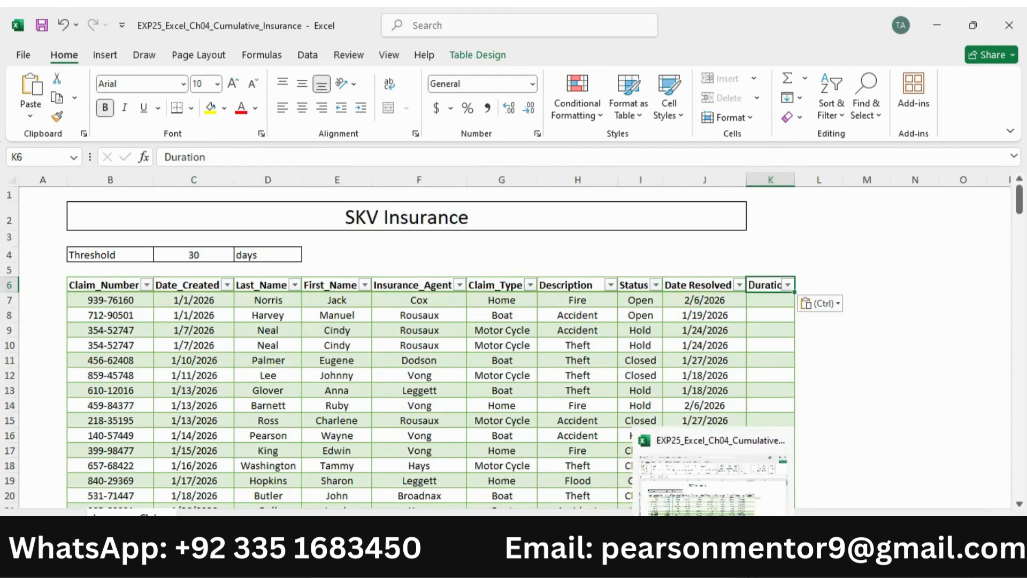
Switch to the Word instructions and format the instruction 5 text as bold, size 10, with yellow highlighting.
{"action": "left_click", "coordinate": [741, 565]}
{"action": "scroll", "coordinate": [422, 341], "scroll_direction": "down", "scroll_amount": 1}
{"action": "left_click", "coordinate": [223, 289]}
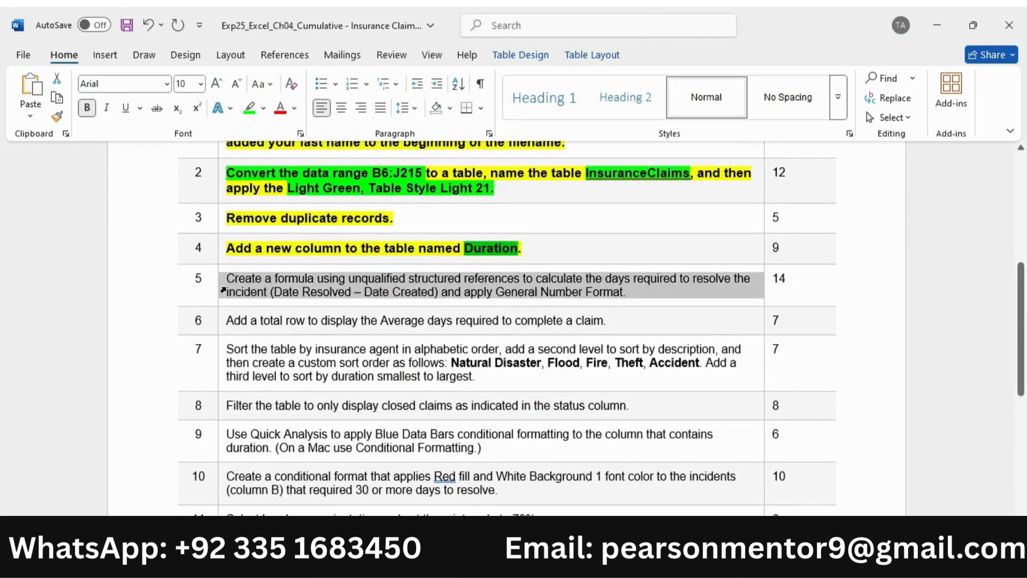
{"action": "left_click", "coordinate": [238, 261]}
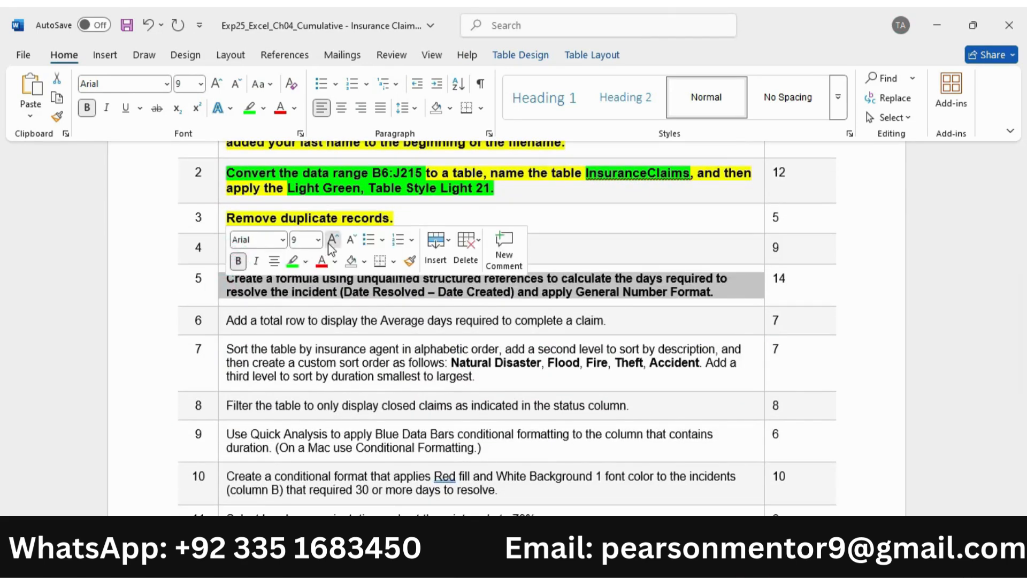
{"action": "left_click", "coordinate": [331, 243]}
{"action": "left_click", "coordinate": [305, 261]}
{"action": "left_click", "coordinate": [294, 319]}
{"action": "left_click", "coordinate": [425, 312]}
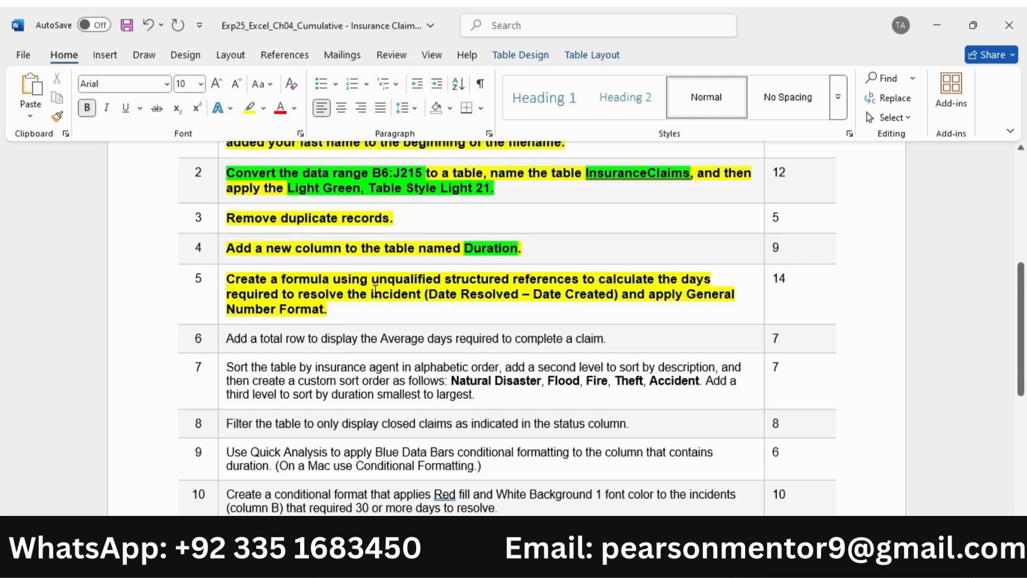
Highlight instruction 5's "structured references", "calculate the days required to resolve", "Date Resolved – Date Created" and "General Number Format" in bright green.
{"action": "left_click_drag", "start_coordinate": [470, 283], "coordinate": [580, 282]}
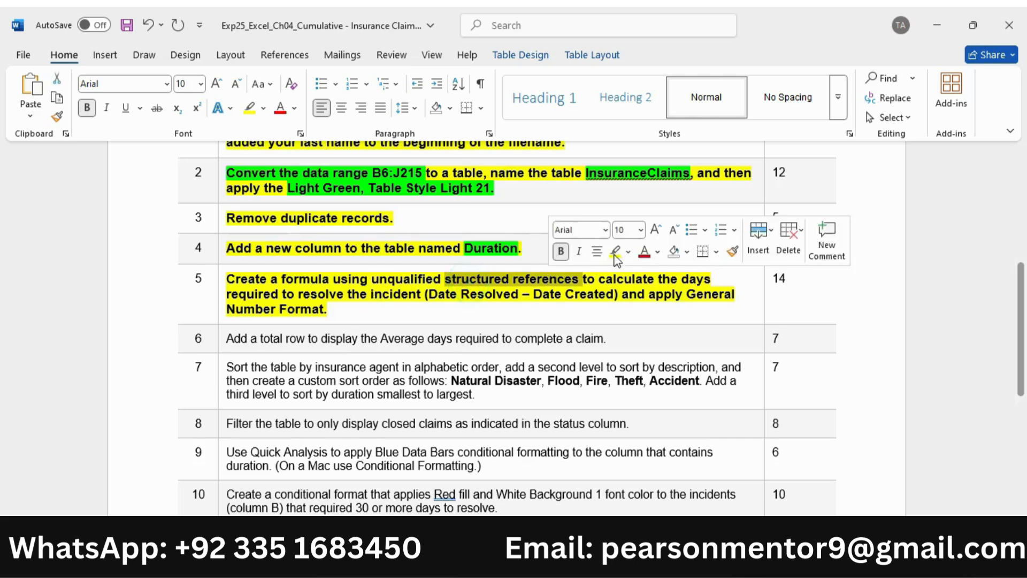
{"action": "left_click", "coordinate": [627, 255]}
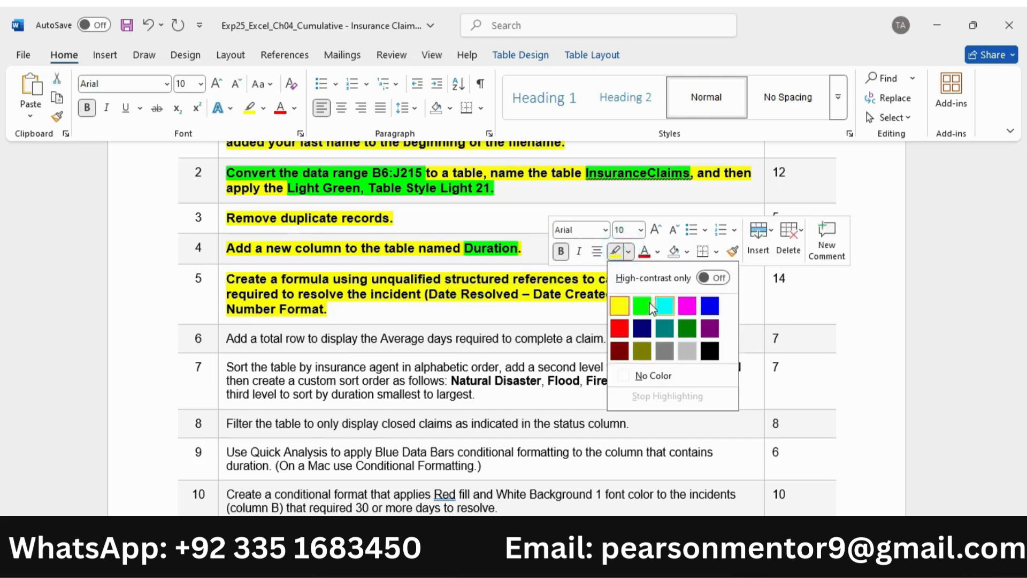
{"action": "left_click", "coordinate": [640, 306]}
{"action": "left_click", "coordinate": [625, 279]}
{"action": "left_click_drag", "start_coordinate": [626, 279], "coordinate": [345, 295]}
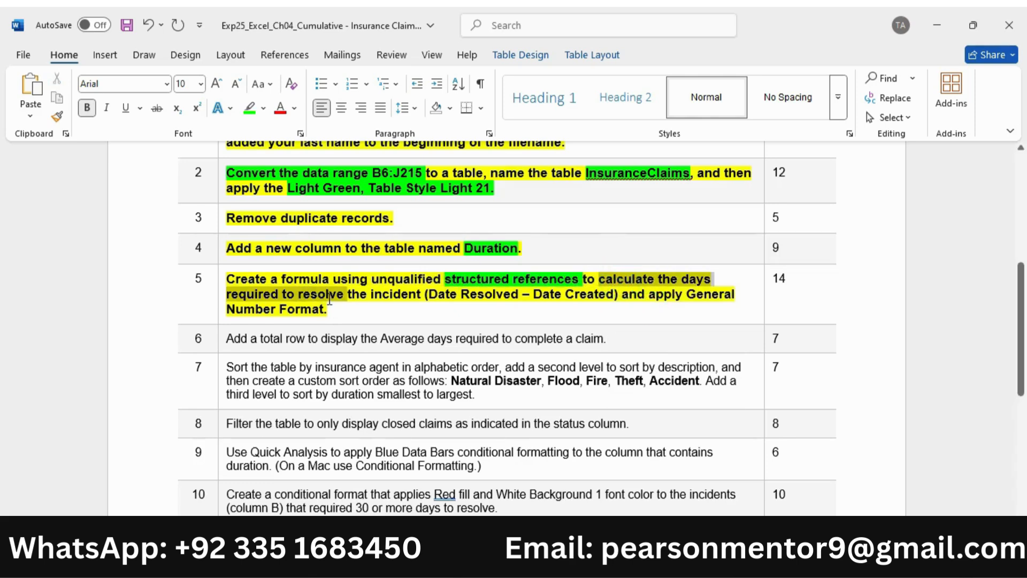
{"action": "left_click", "coordinate": [393, 274]}
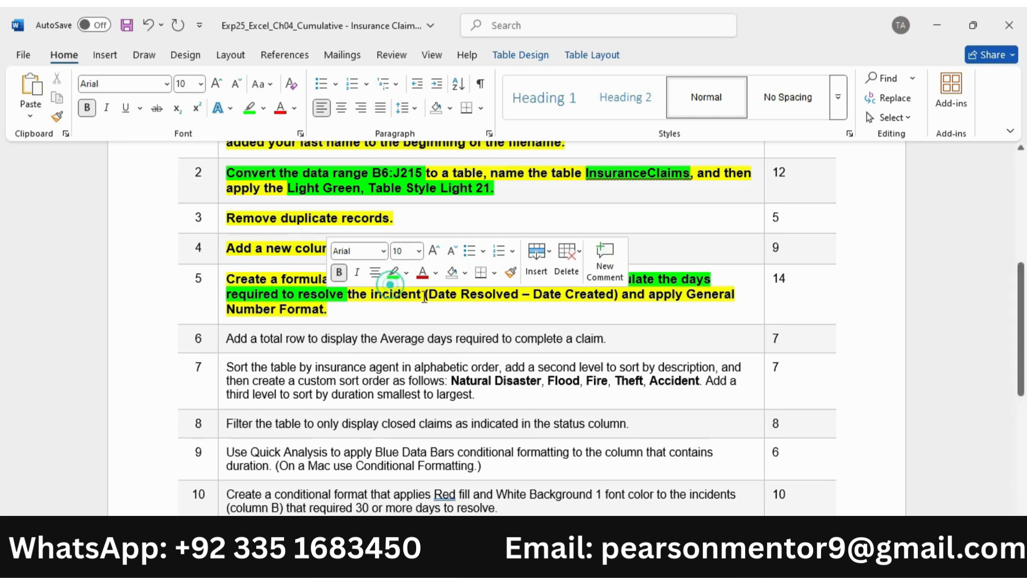
{"action": "left_click_drag", "start_coordinate": [426, 294], "coordinate": [615, 294]}
{"action": "left_click", "coordinate": [646, 267]}
{"action": "left_click_drag", "start_coordinate": [686, 294], "coordinate": [715, 314]}
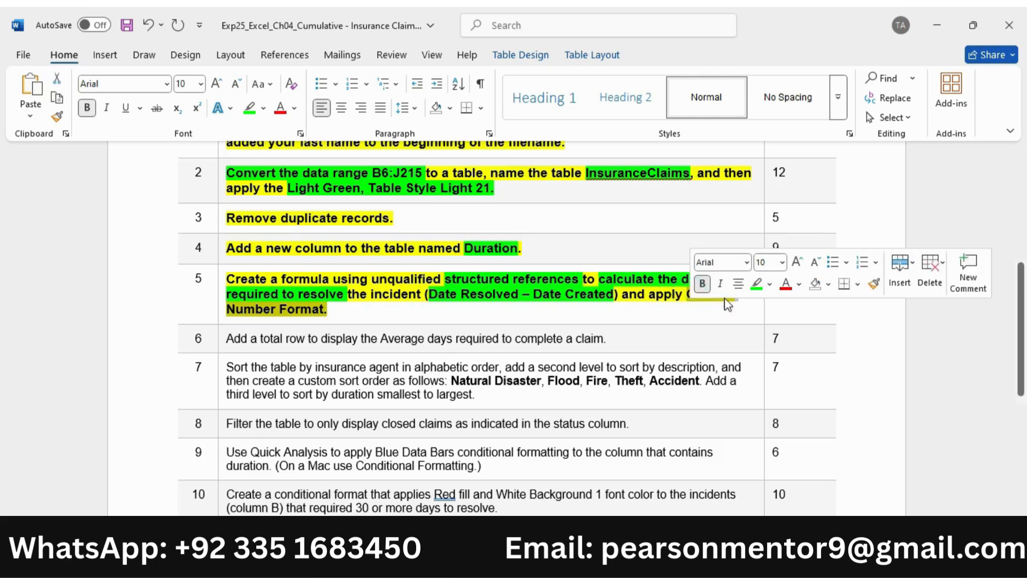
{"action": "left_click", "coordinate": [757, 288]}
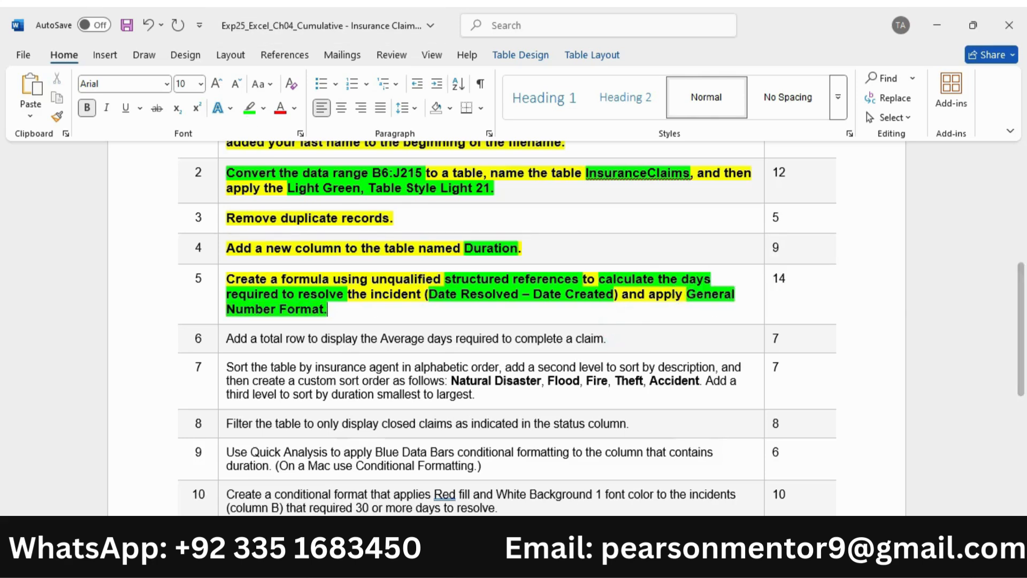
Switch back to the Excel workbook and select K7, the first data cell of the Duration column.
{"action": "key", "text": "alt+Tab"}
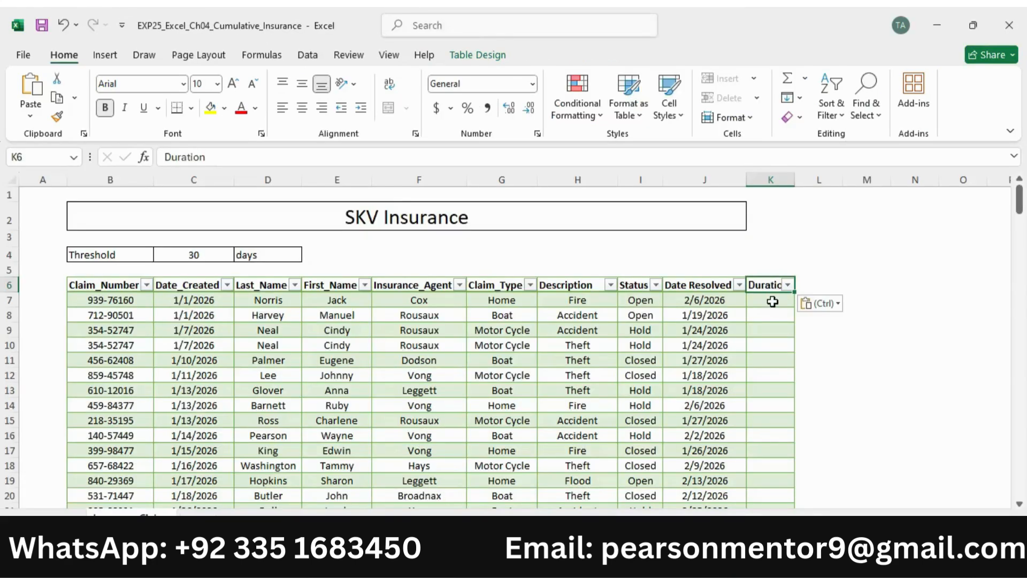
{"action": "left_click", "coordinate": [772, 301]}
{"action": "type", "text": "="}
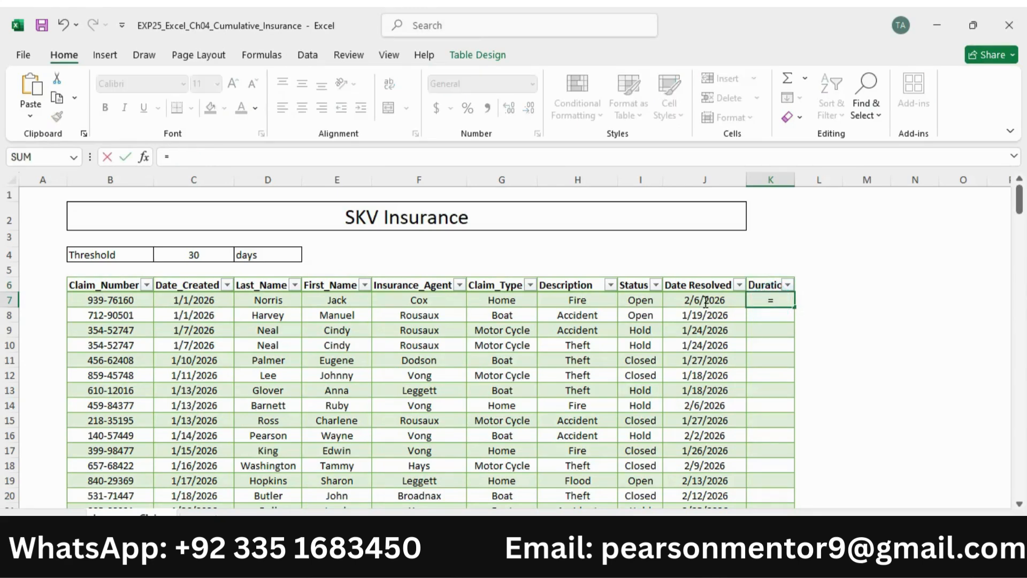
{"action": "left_click", "coordinate": [706, 302]}
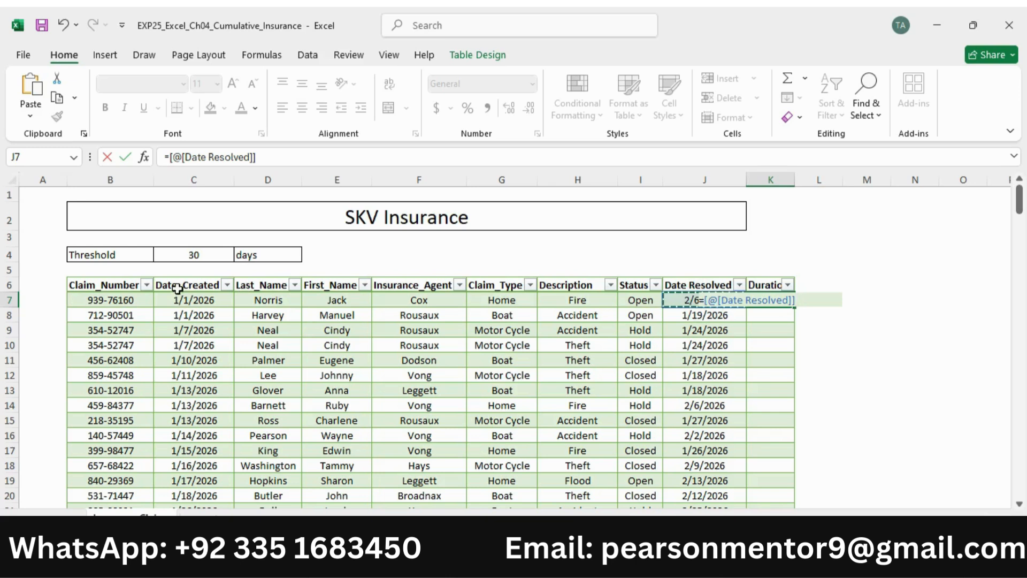
{"action": "left_click", "coordinate": [190, 301]}
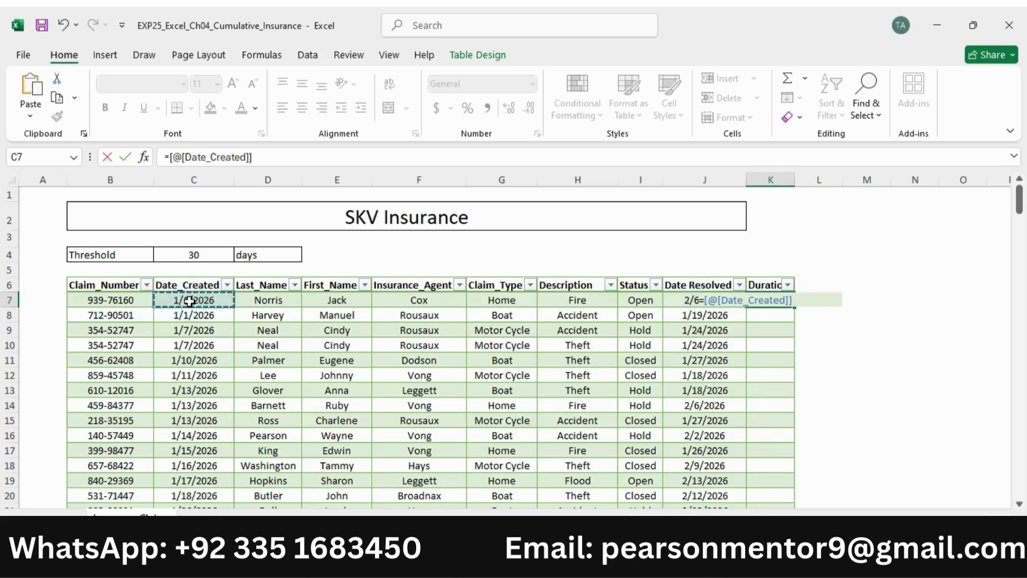
{"action": "left_click", "coordinate": [685, 303]}
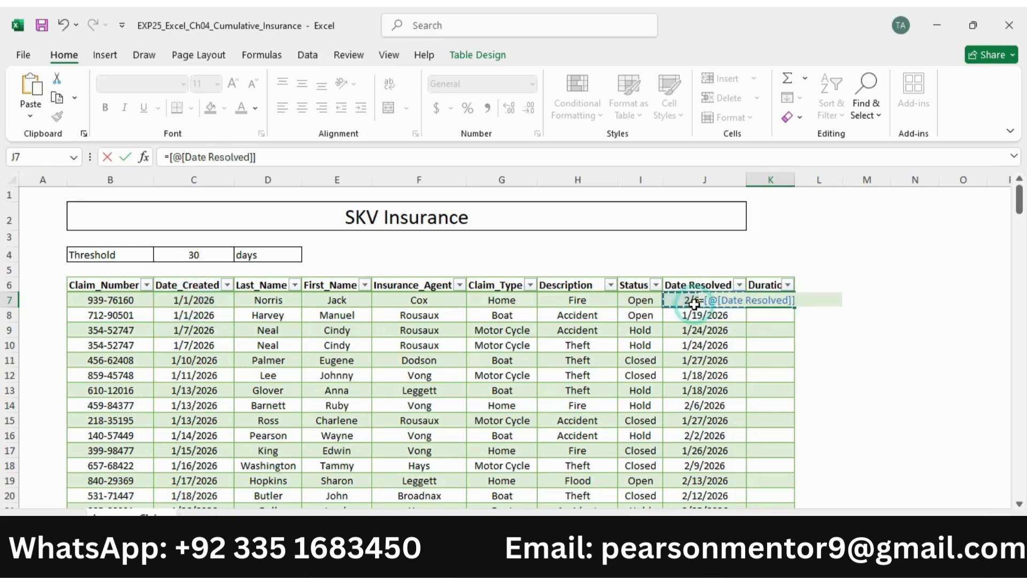
{"action": "key", "text": "BackSpace"}
{"action": "key", "text": "BackSpace"}
{"action": "key", "text": "BackSpace"}
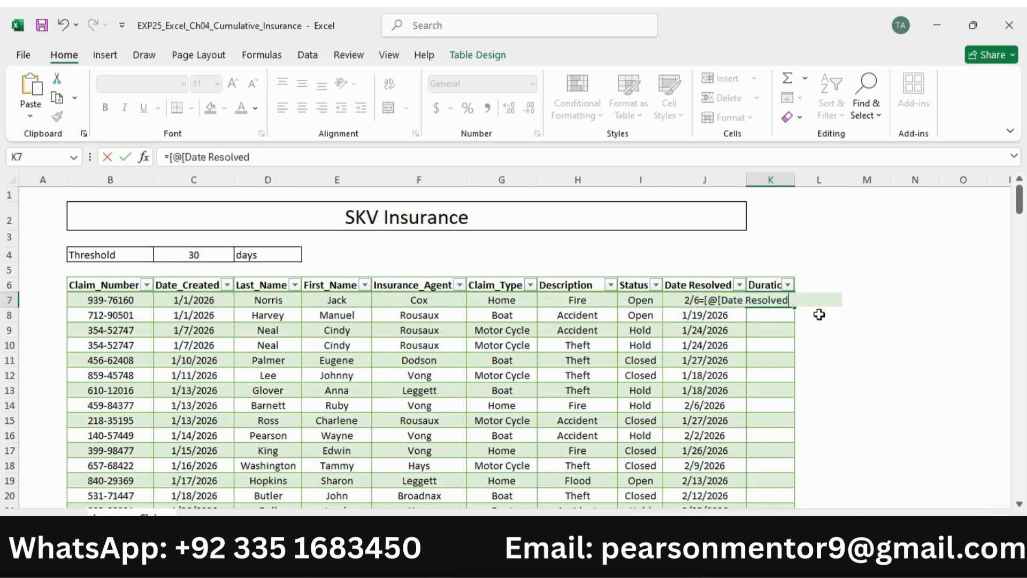
{"action": "key", "text": "Escape"}
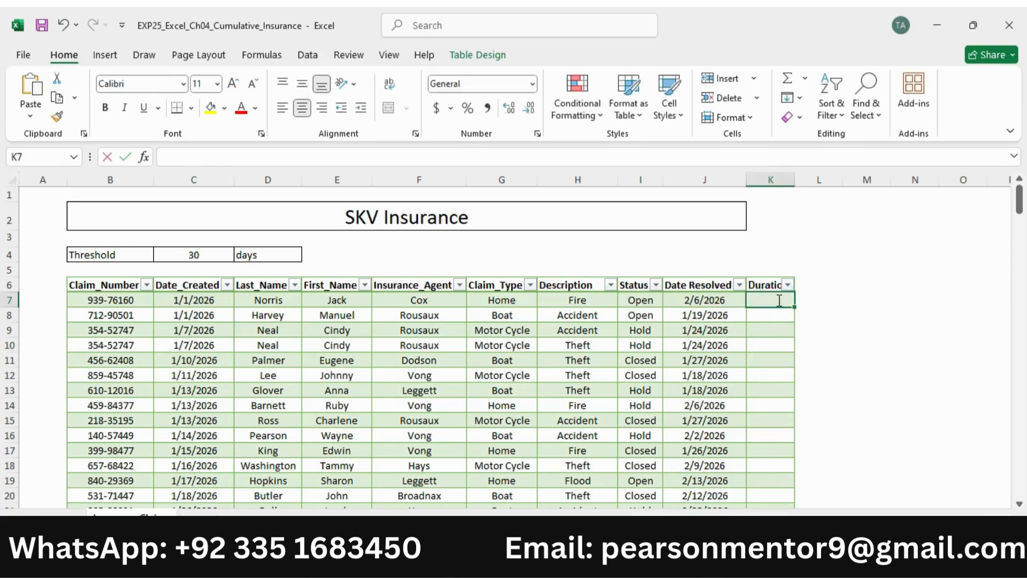
Fill the Duration column with the structured-reference formula =[@[Date Resolved]]-[@[Date_Created]], entered in K7.
{"action": "type", "text": "="}
{"action": "left_click", "coordinate": [733, 301]}
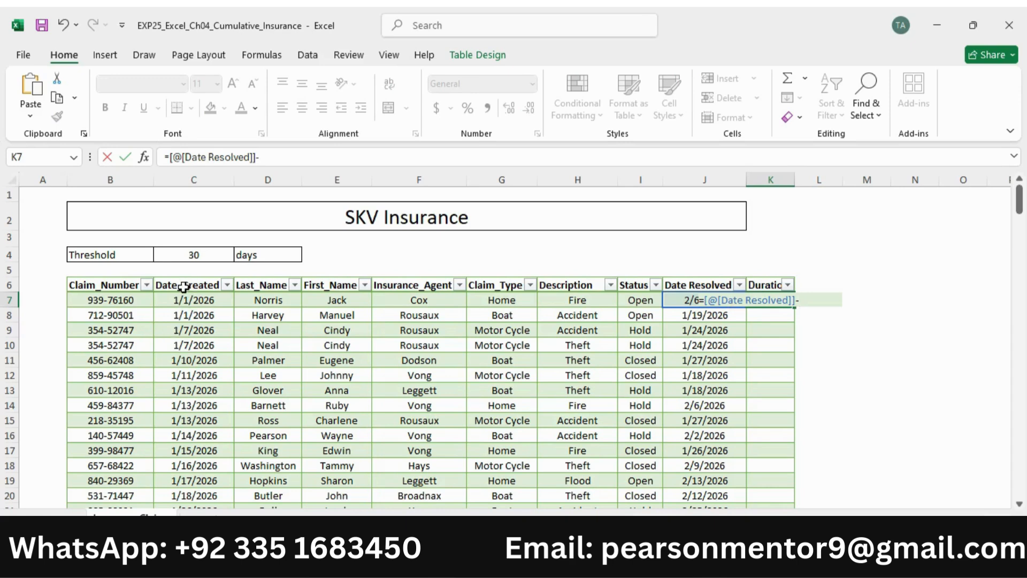
{"action": "left_click", "coordinate": [198, 300]}
{"action": "key", "text": "Return"}
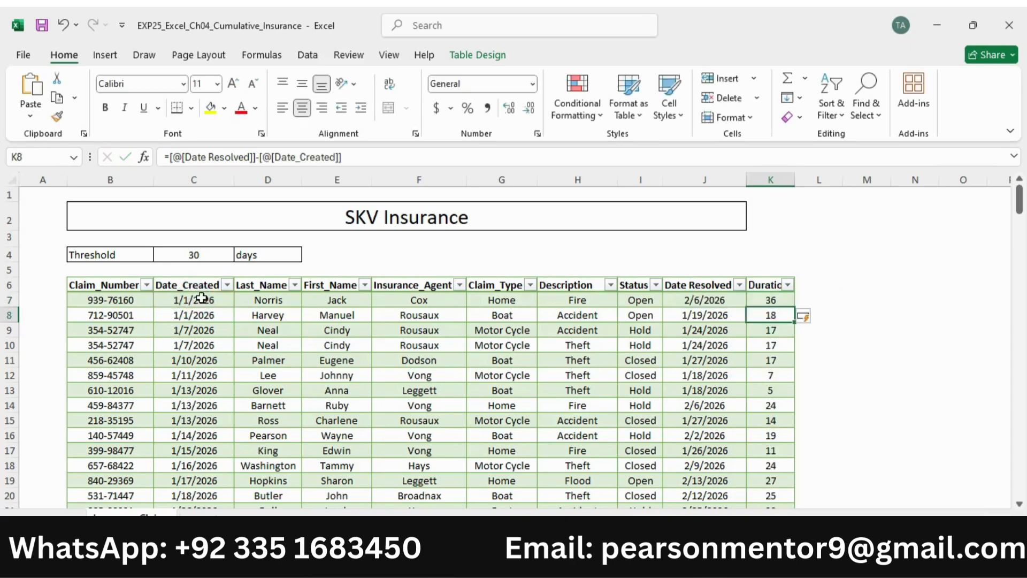
Apply the General number format to all data cells of the Duration column, starting at K7.
{"action": "left_click_drag", "start_coordinate": [743, 302], "coordinate": [770, 463]}
{"action": "left_click_drag", "start_coordinate": [770, 503], "coordinate": [784, 457]}
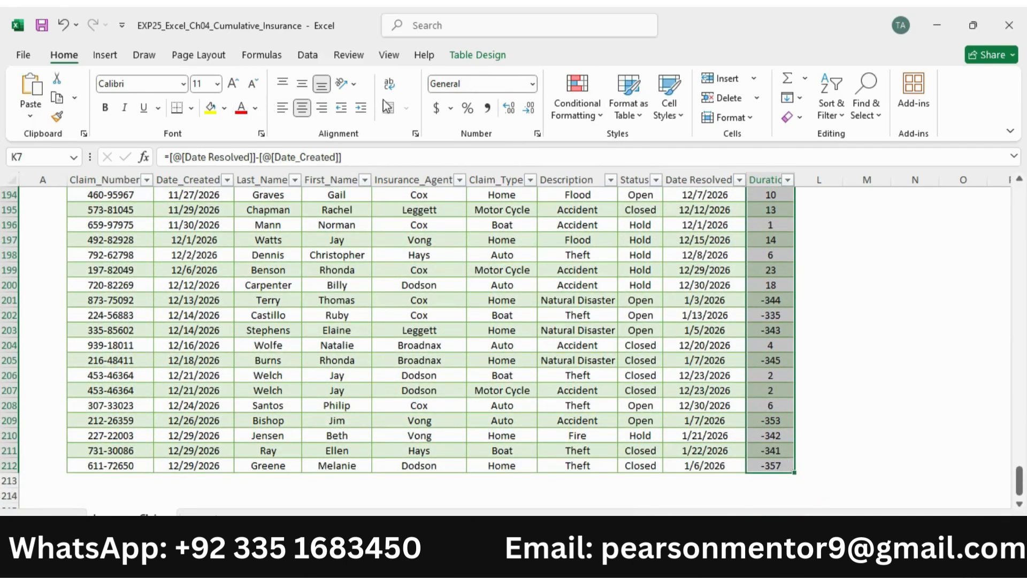
{"action": "left_click", "coordinate": [537, 135]}
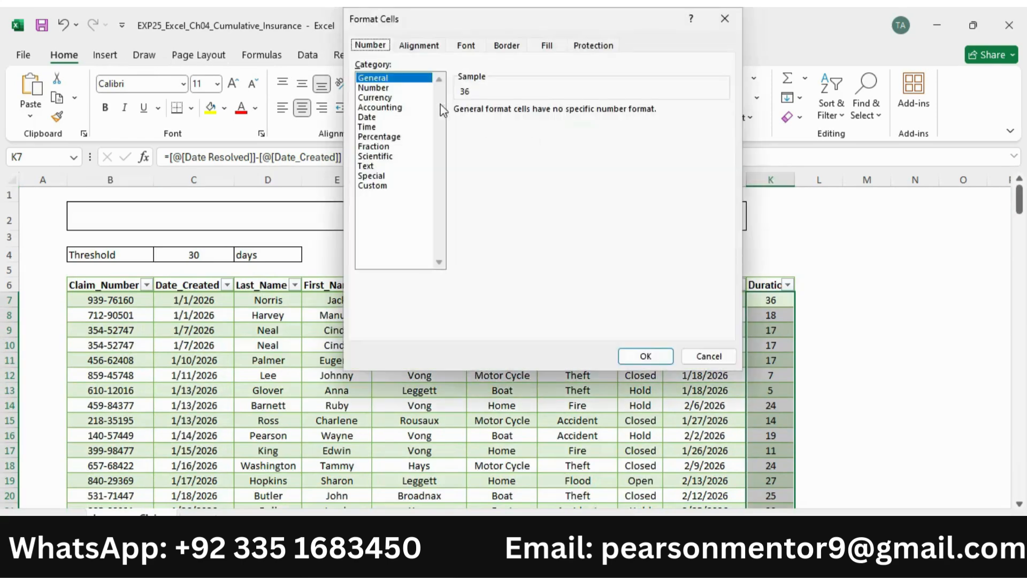
{"action": "left_click", "coordinate": [646, 356]}
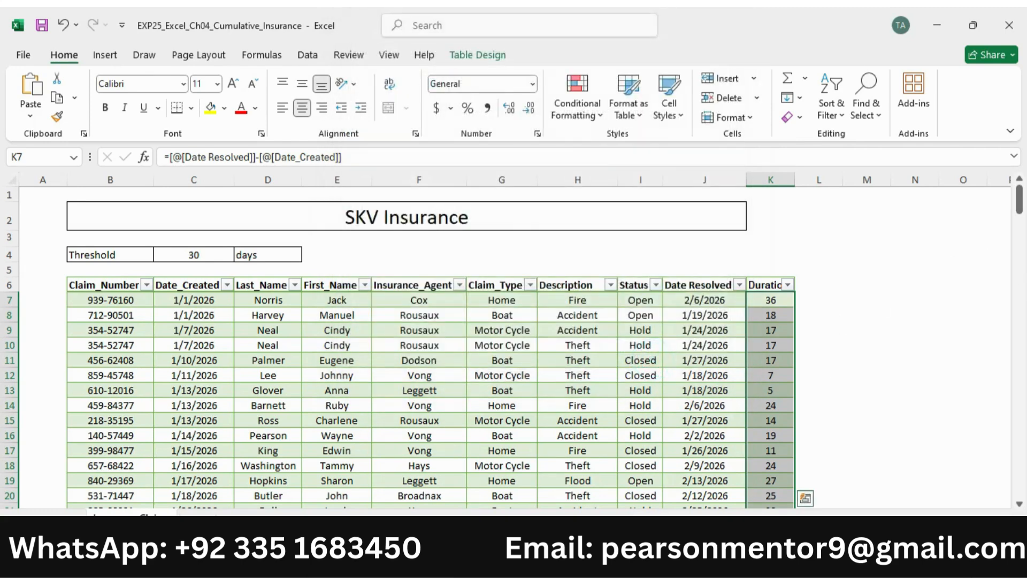
Switch to the Word instructions and make the instruction 6 text bold at size 10.
{"action": "key", "text": "alt+Tab"}
{"action": "scroll", "coordinate": [295, 301], "scroll_direction": "down", "scroll_amount": 2}
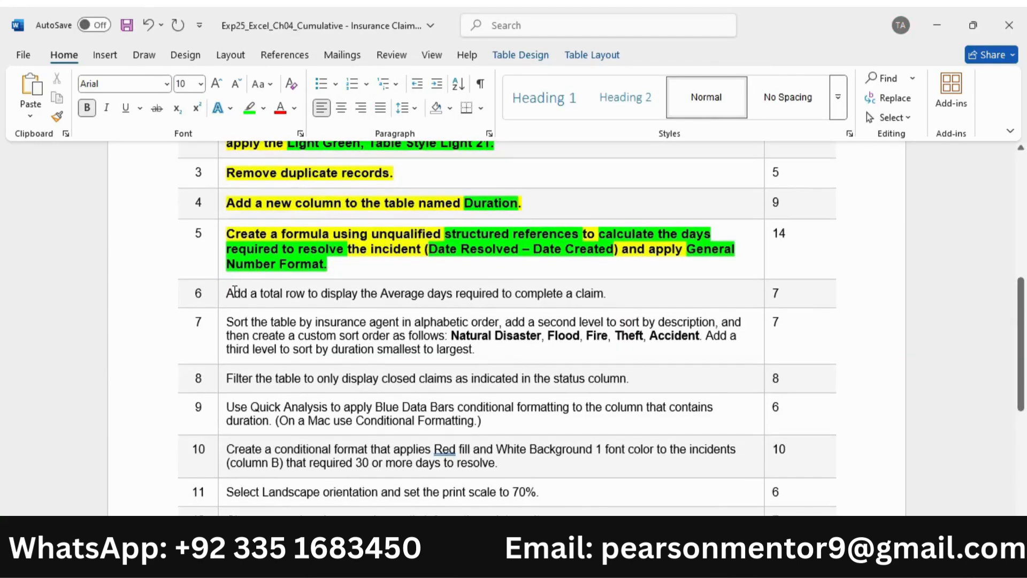
{"action": "left_click", "coordinate": [222, 295]}
{"action": "left_click", "coordinate": [237, 266]}
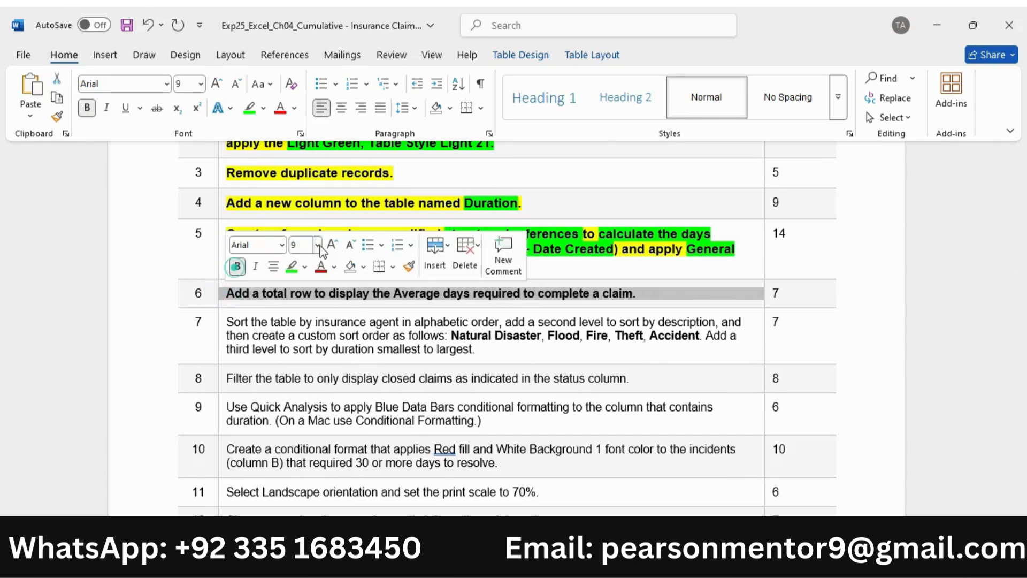
{"action": "left_click", "coordinate": [332, 246]}
{"action": "left_click", "coordinate": [304, 266]}
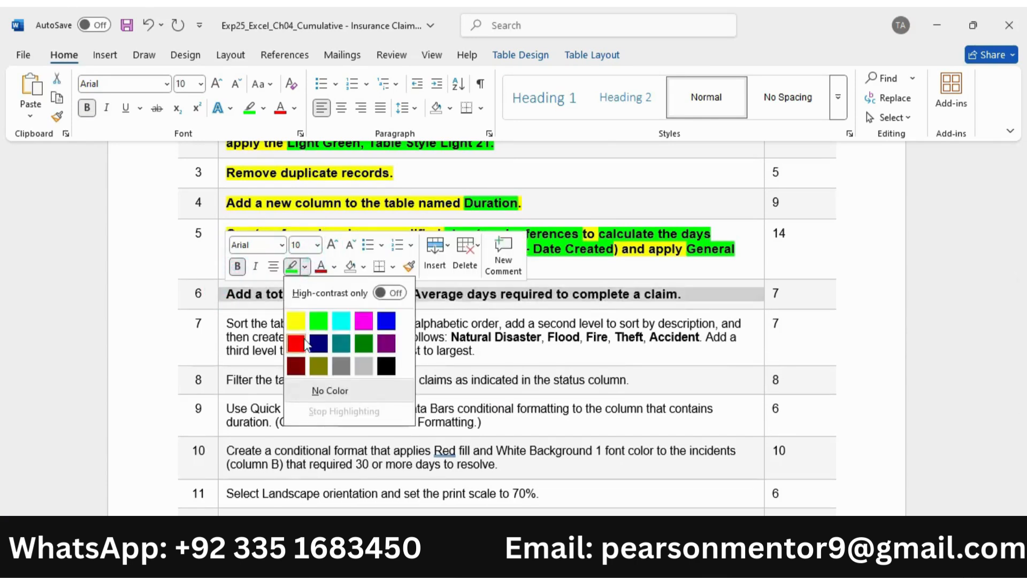
{"action": "left_click", "coordinate": [305, 337]}
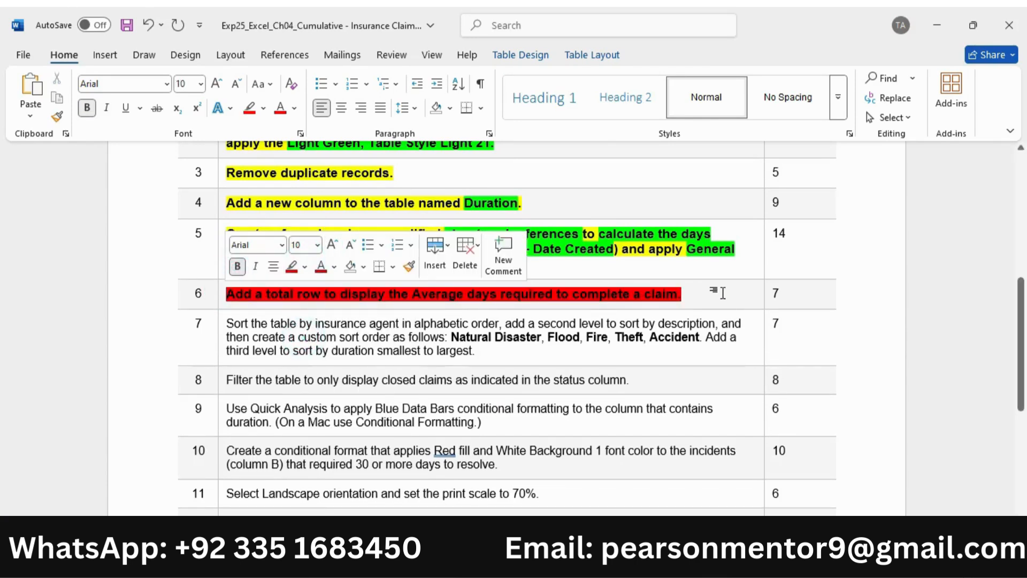
{"action": "key", "text": "ctrl+z"}
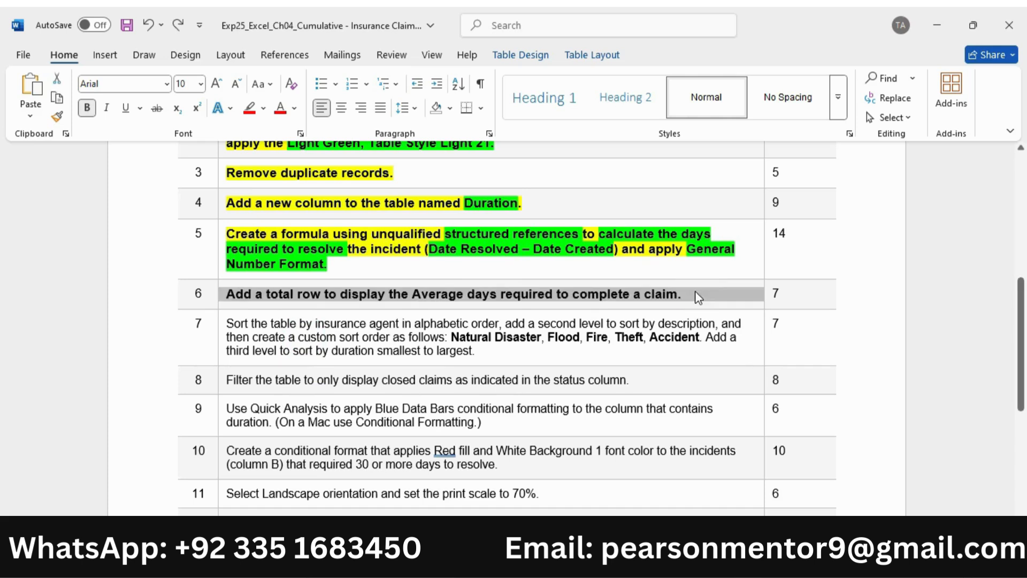
Highlight the whole instruction 6 text in yellow.
{"action": "left_click", "coordinate": [266, 113]}
{"action": "left_click", "coordinate": [253, 167]}
{"action": "left_click", "coordinate": [615, 274]}
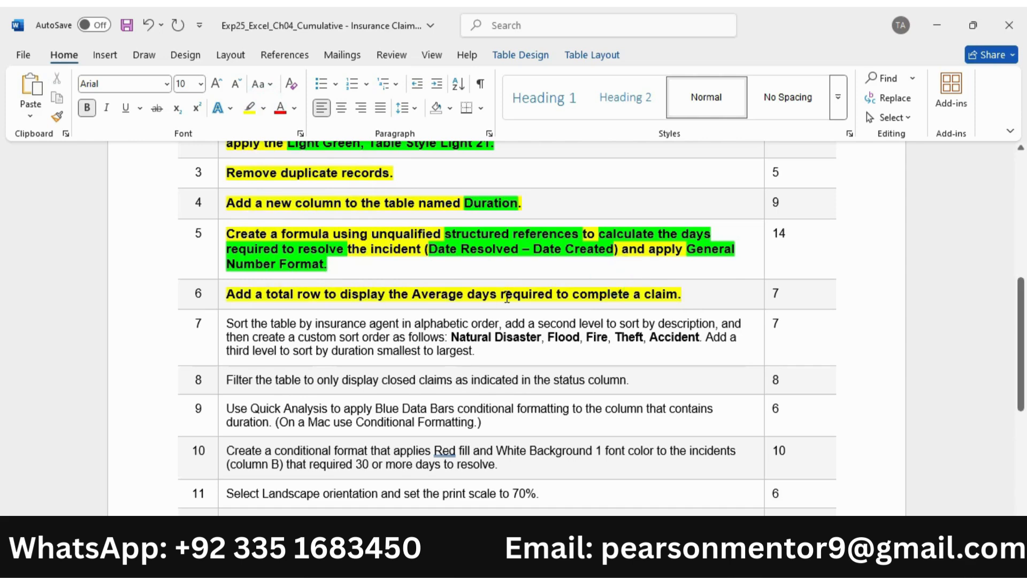
Highlight instruction 6's "total row", "Average days required" and "complete a claim" in bright green.
{"action": "left_click_drag", "start_coordinate": [266, 295], "coordinate": [324, 297]}
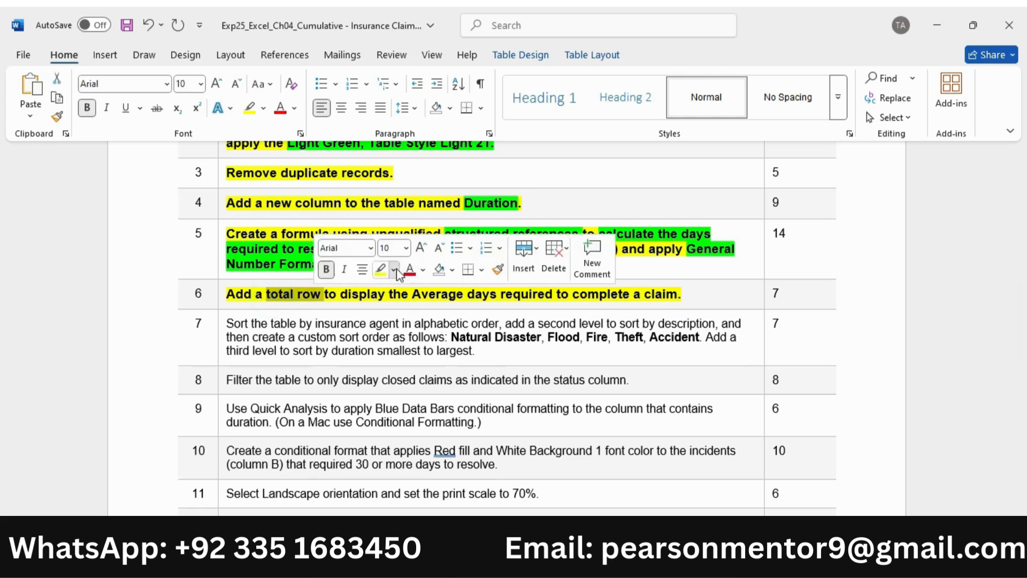
{"action": "left_click", "coordinate": [396, 270]}
{"action": "left_click", "coordinate": [404, 325]}
{"action": "left_click_drag", "start_coordinate": [413, 294], "coordinate": [557, 294]}
{"action": "left_click", "coordinate": [566, 272]}
{"action": "left_click", "coordinate": [587, 294]}
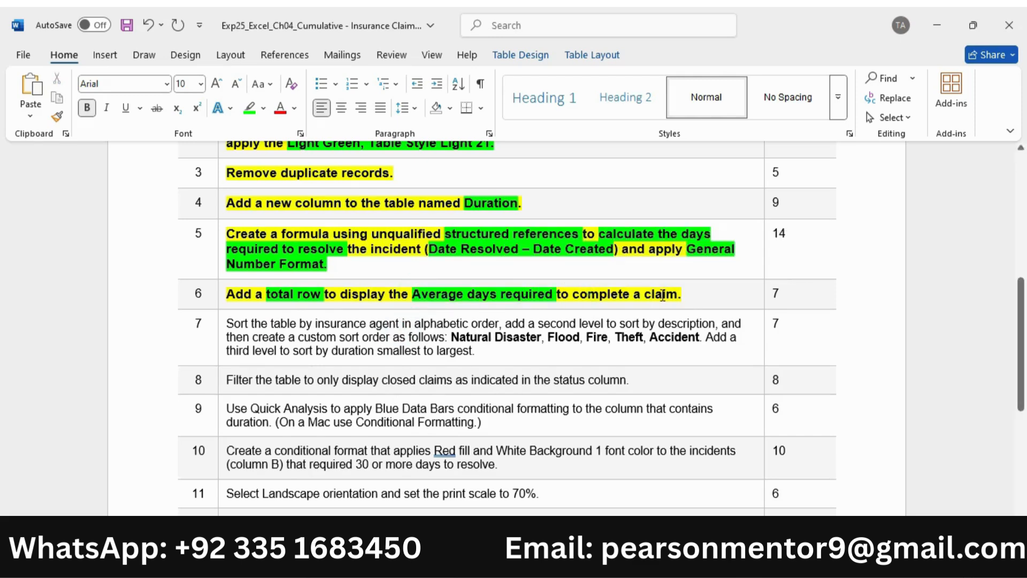
{"action": "left_click", "coordinate": [650, 295], "text": "shift"}
{"action": "left_click", "coordinate": [734, 272]}
{"action": "left_click", "coordinate": [665, 303]}
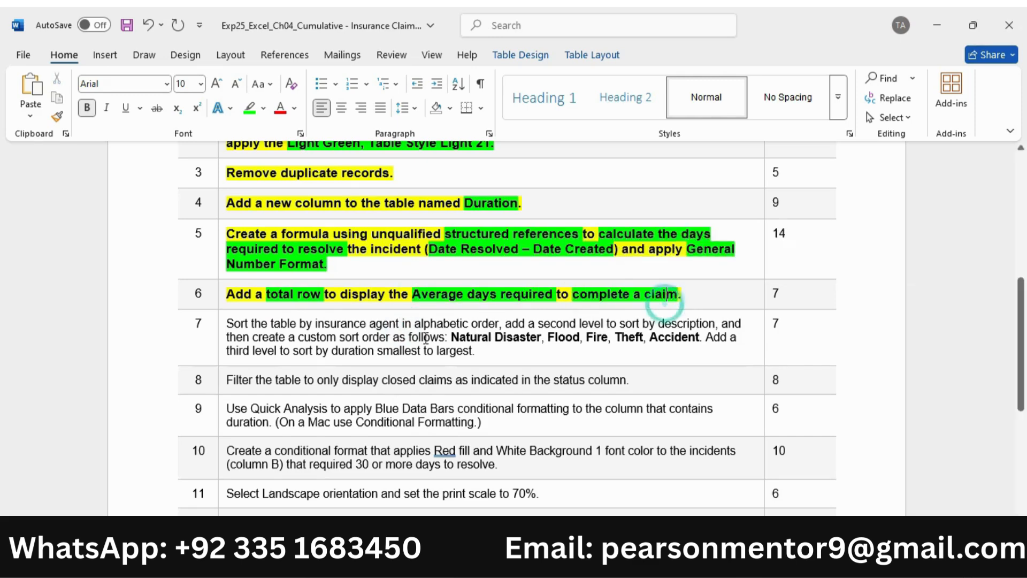
Switch to Excel and add a total row to the claims table that shows the Average of the Duration column.
{"action": "left_click", "coordinate": [712, 562]}
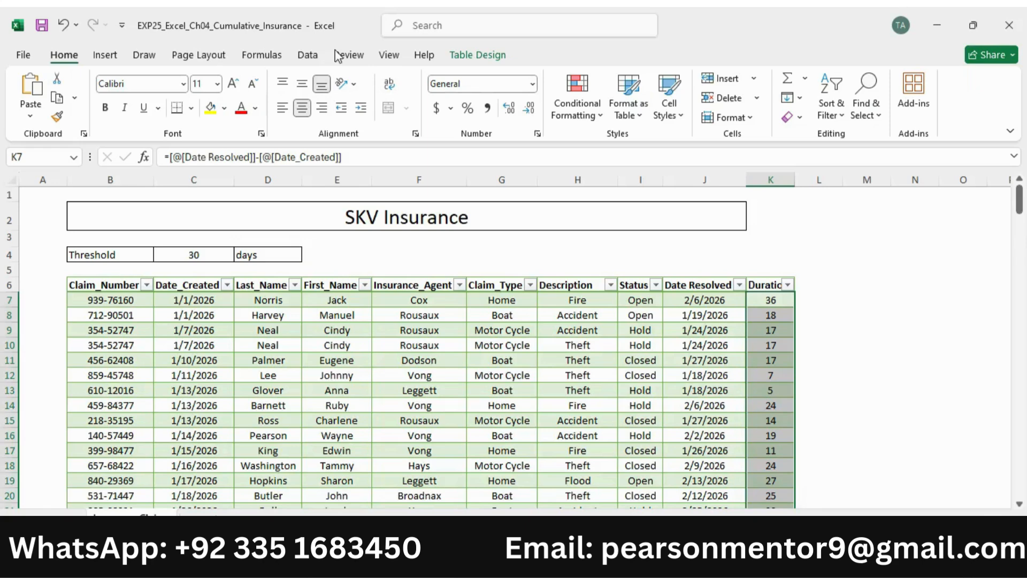
{"action": "left_click", "coordinate": [578, 344]}
{"action": "left_click", "coordinate": [477, 55]}
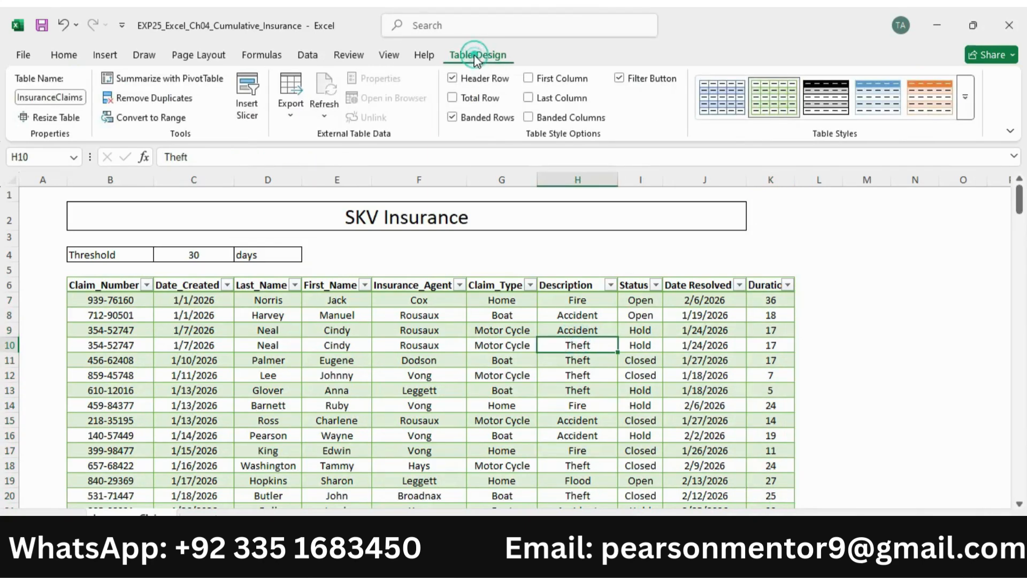
{"action": "left_click", "coordinate": [484, 99]}
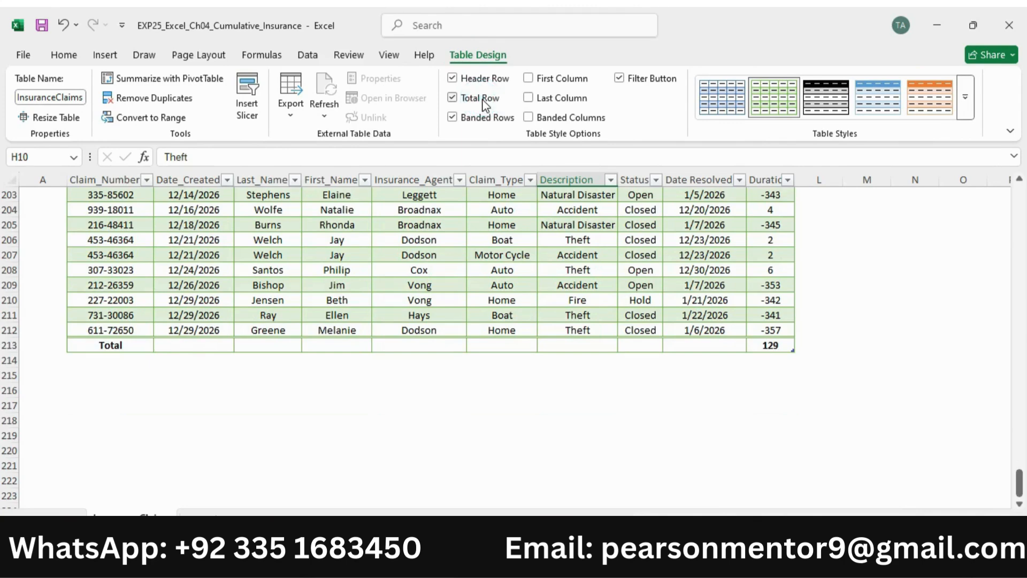
{"action": "left_click", "coordinate": [771, 347]}
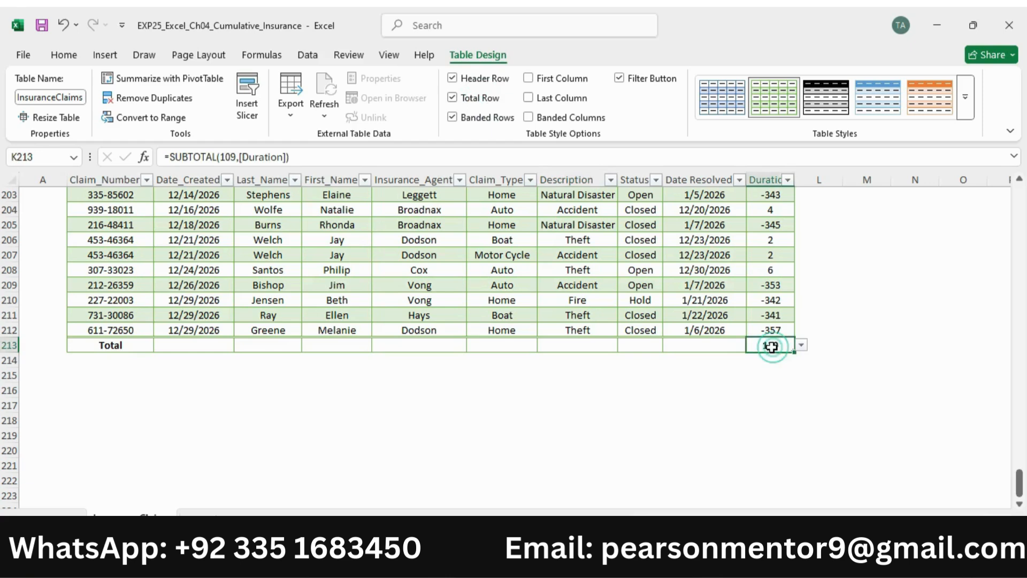
{"action": "left_click", "coordinate": [801, 345]}
{"action": "left_click", "coordinate": [773, 370]}
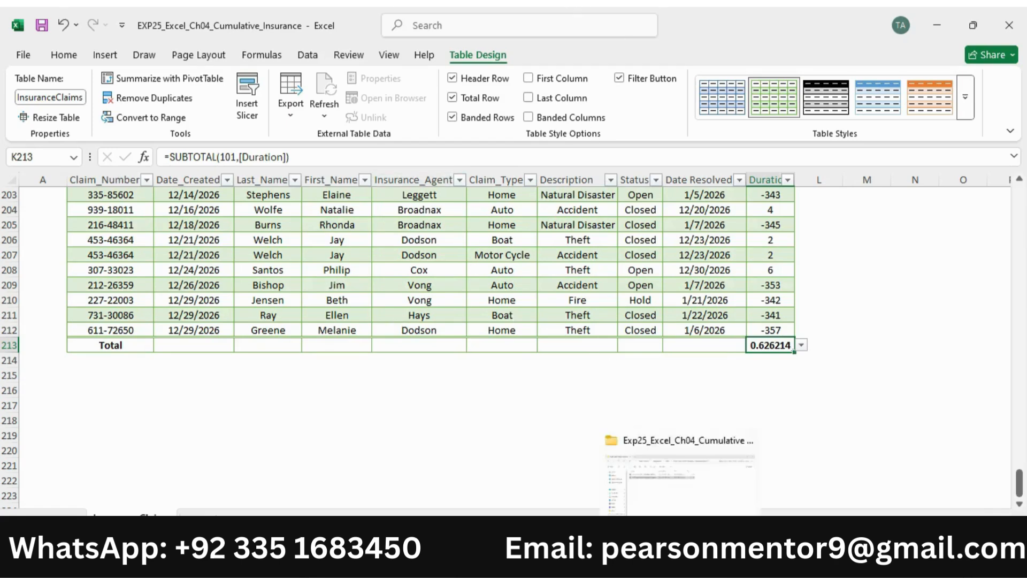
Compare the claims table with instruction 6 and return to the Word instructions at instruction 7.
{"action": "left_click", "coordinate": [637, 509]}
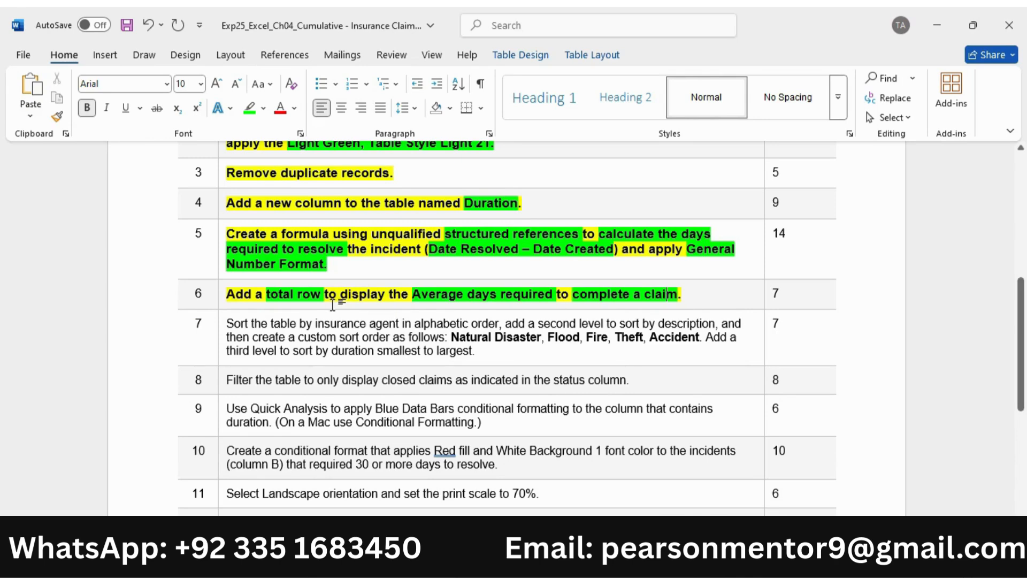
{"action": "mouse_move", "coordinate": [747, 563]}
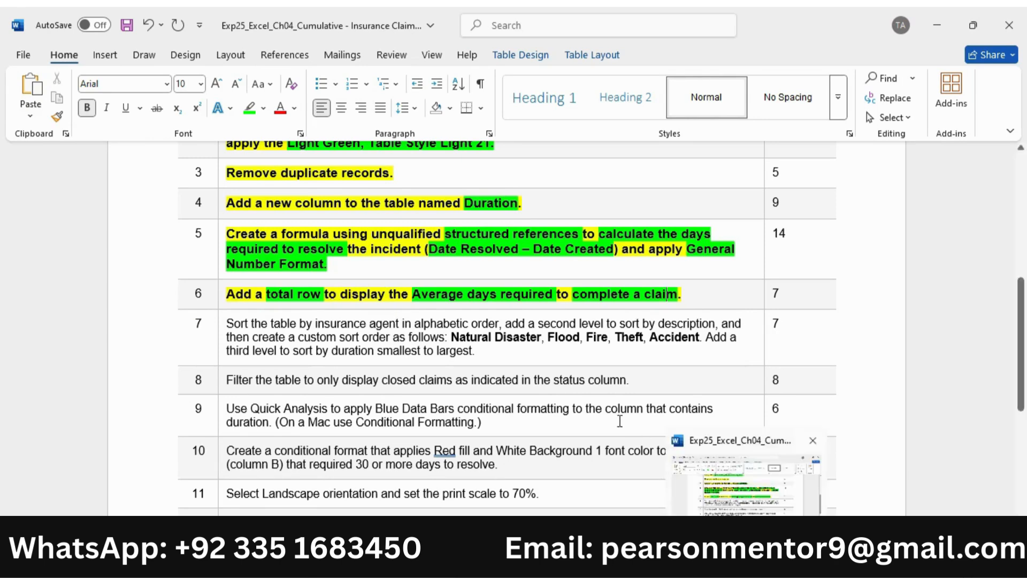
{"action": "left_click", "coordinate": [722, 563]}
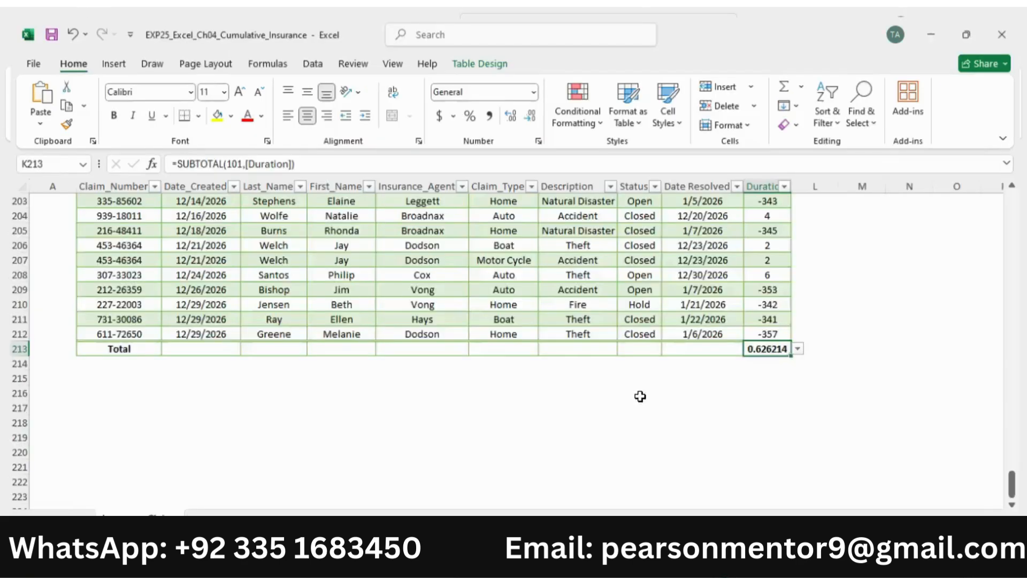
{"action": "scroll", "coordinate": [516, 386], "scroll_direction": "up", "scroll_amount": 5}
{"action": "scroll", "coordinate": [515, 386], "scroll_direction": "up", "scroll_amount": 4}
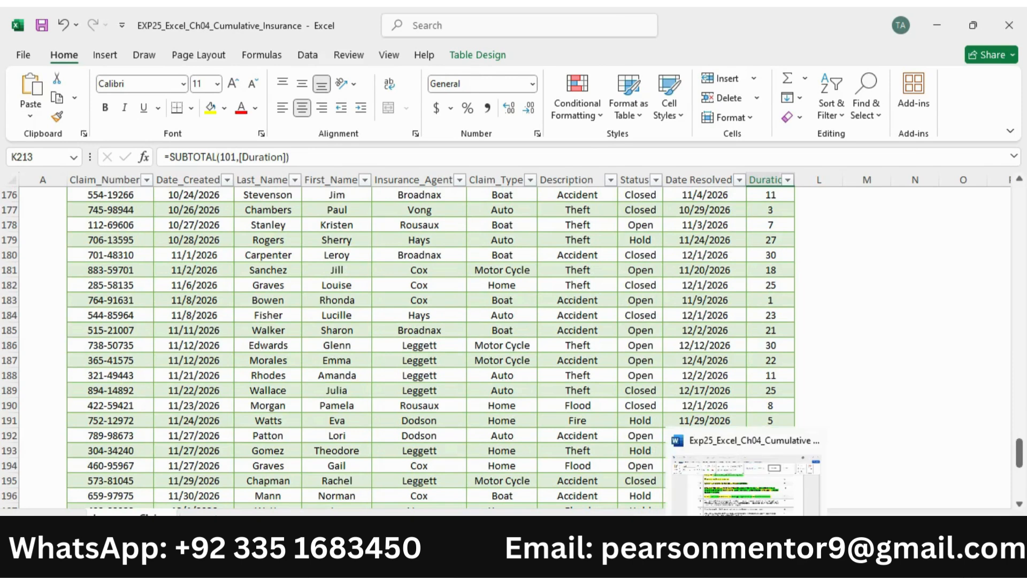
{"action": "mouse_move", "coordinate": [719, 568]}
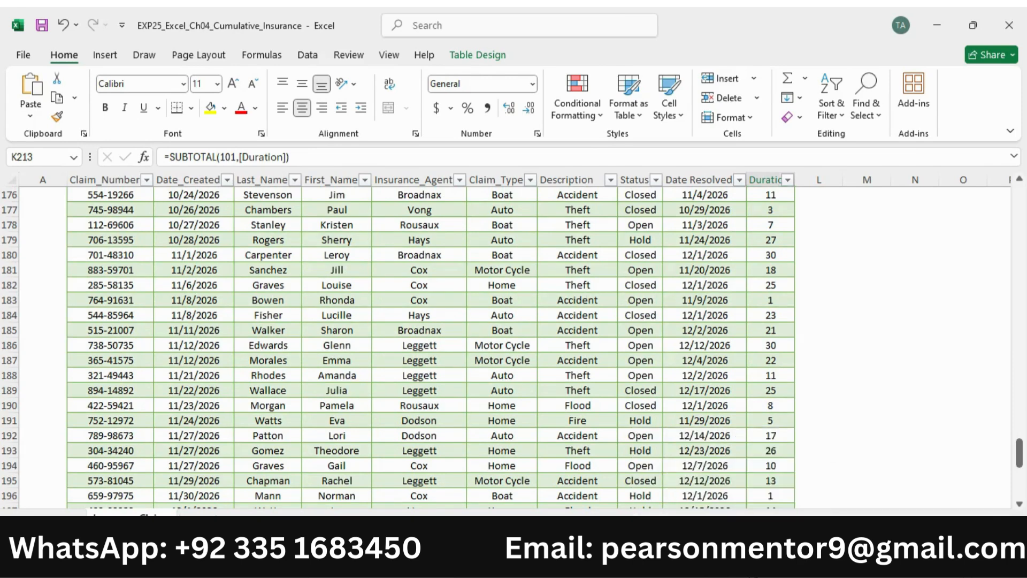
{"action": "left_click", "coordinate": [713, 566]}
{"action": "left_click", "coordinate": [743, 567]}
{"action": "scroll", "coordinate": [251, 337], "scroll_direction": "down", "scroll_amount": 1}
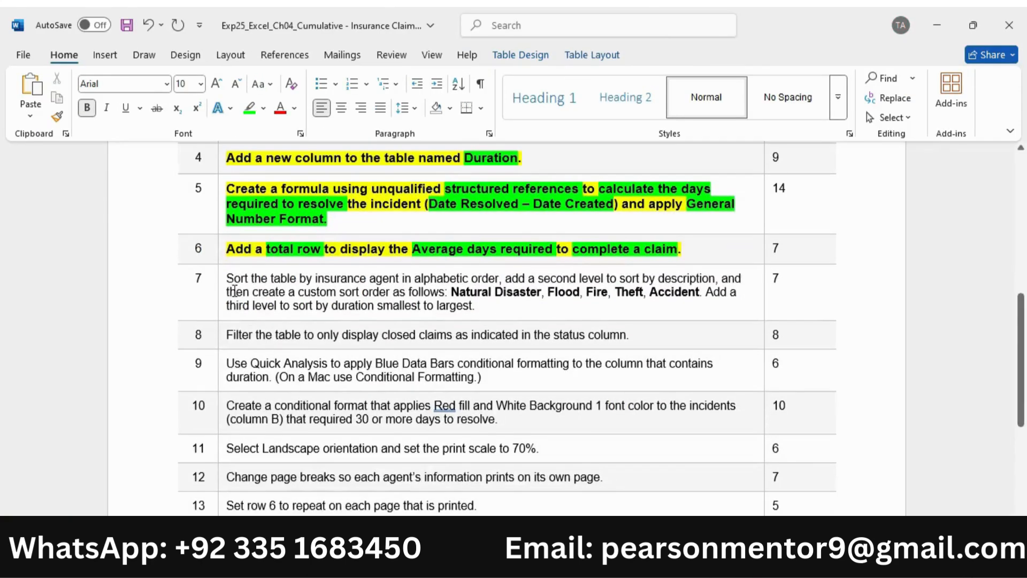
Try formatting the instruction 7 text as bold, size 10, with yellow highlighting, and undo these changes.
{"action": "left_click", "coordinate": [222, 288]}
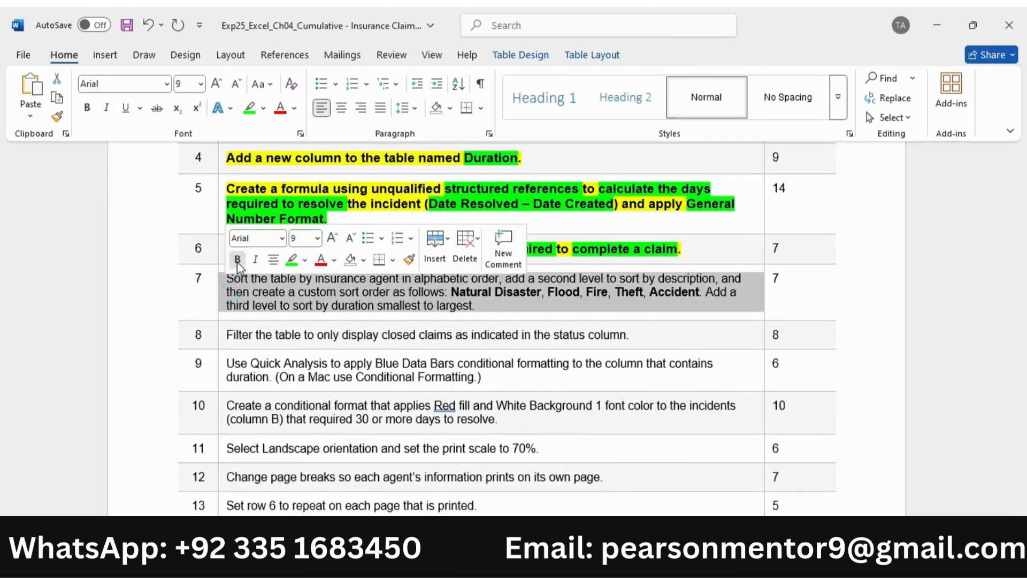
{"action": "left_click", "coordinate": [237, 260]}
{"action": "left_click", "coordinate": [332, 241]}
{"action": "left_click", "coordinate": [305, 260]}
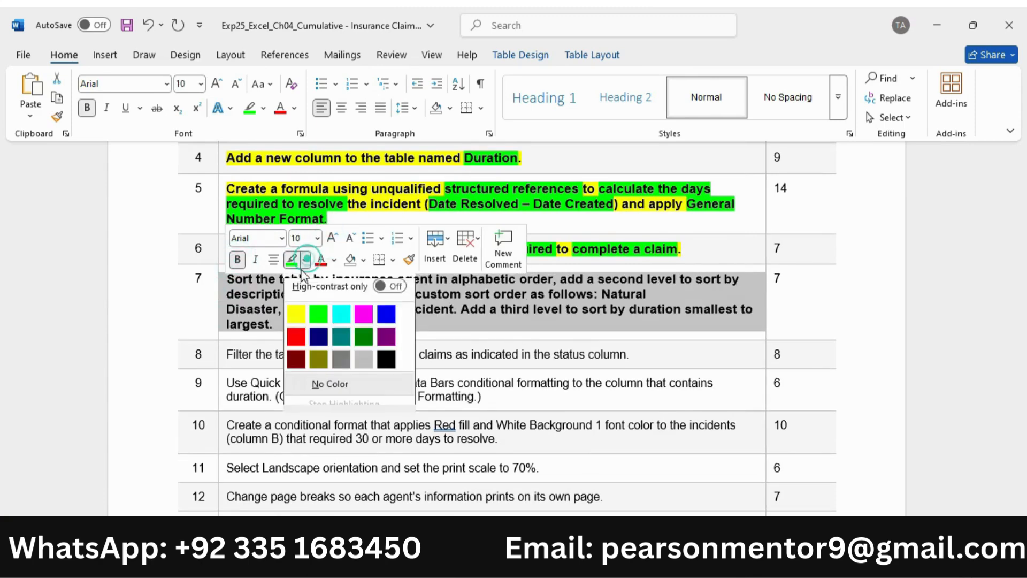
{"action": "left_click", "coordinate": [296, 313]}
{"action": "left_click", "coordinate": [466, 320]}
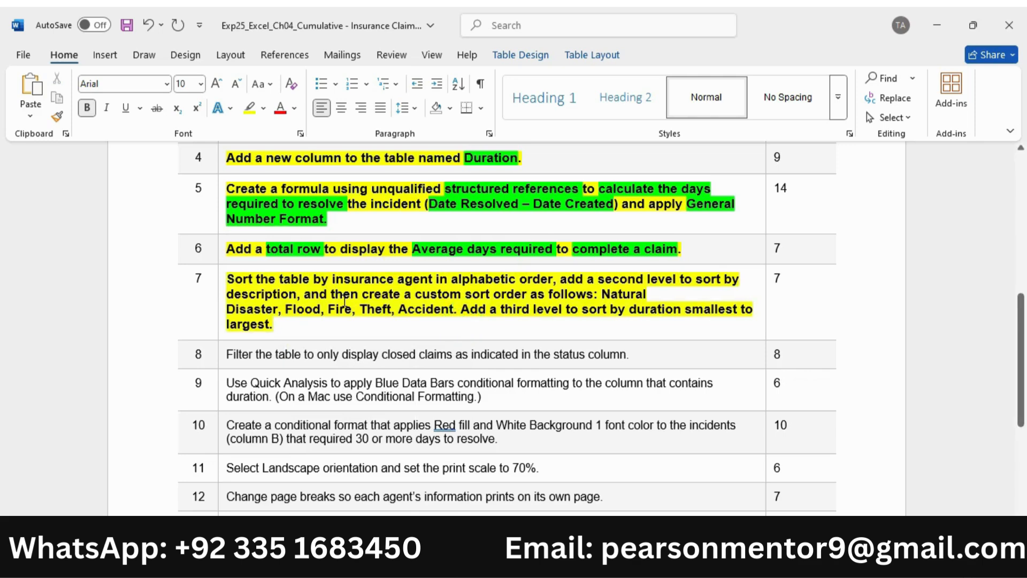
{"action": "key", "text": "ctrl+z"}
{"action": "key", "text": "ctrl+z"}
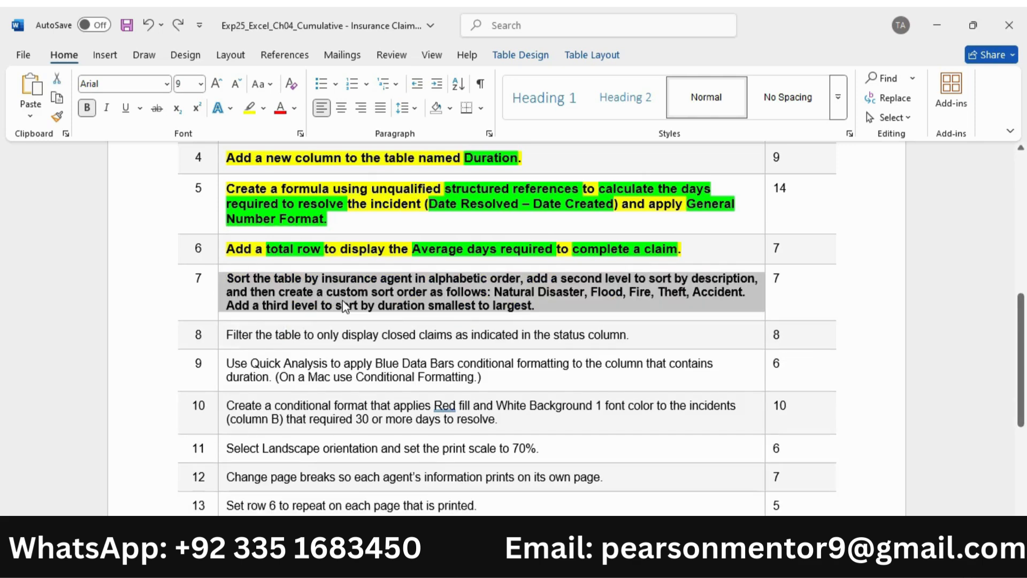
{"action": "key", "text": "ctrl+z"}
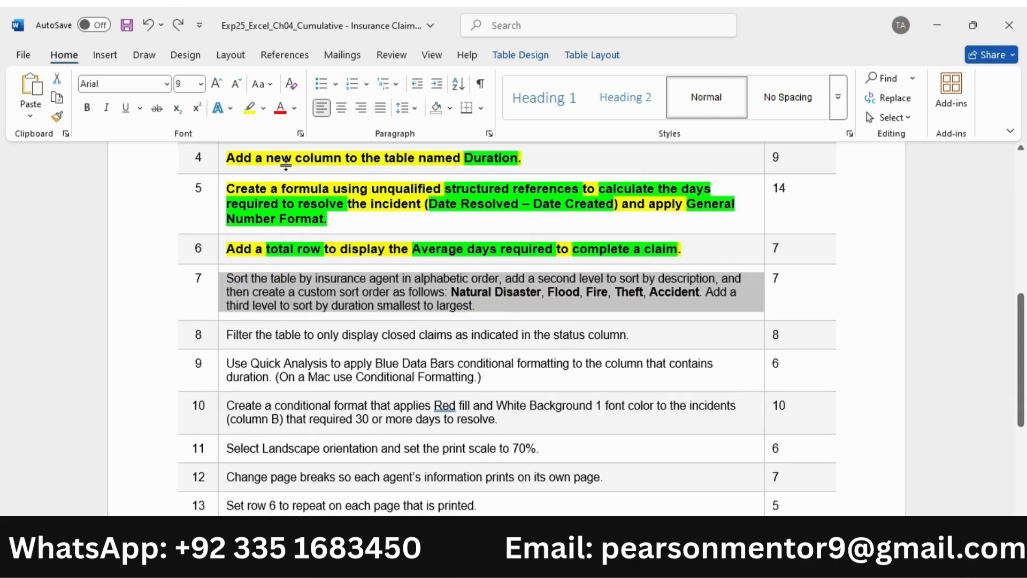
Highlight the instruction 7 text in yellow and its phrase "by insurance agent in alphabetic order" in bright green.
{"action": "left_click", "coordinate": [252, 110]}
{"action": "left_click", "coordinate": [341, 233]}
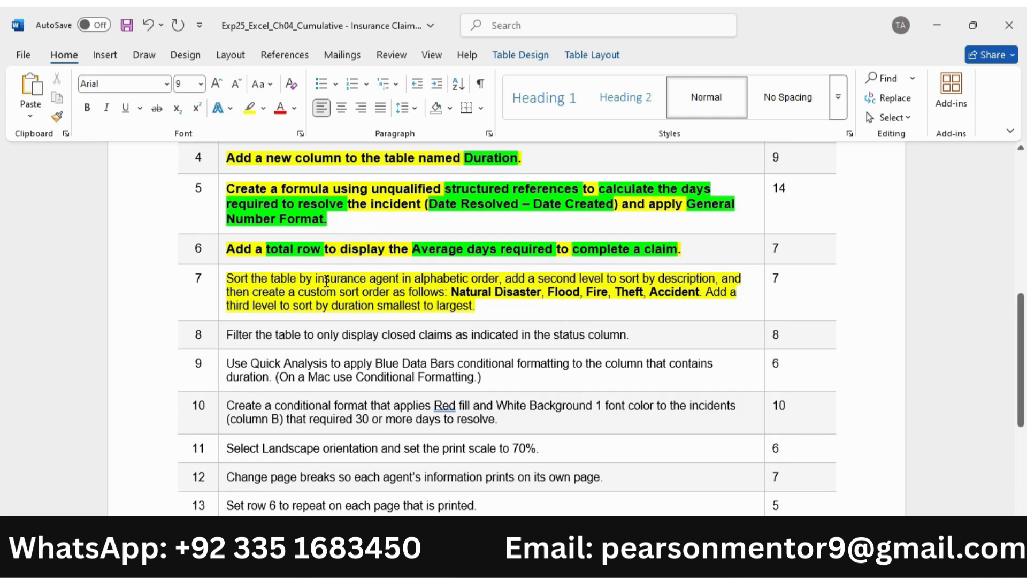
{"action": "left_click_drag", "start_coordinate": [309, 279], "coordinate": [495, 279]}
{"action": "left_click", "coordinate": [562, 253]}
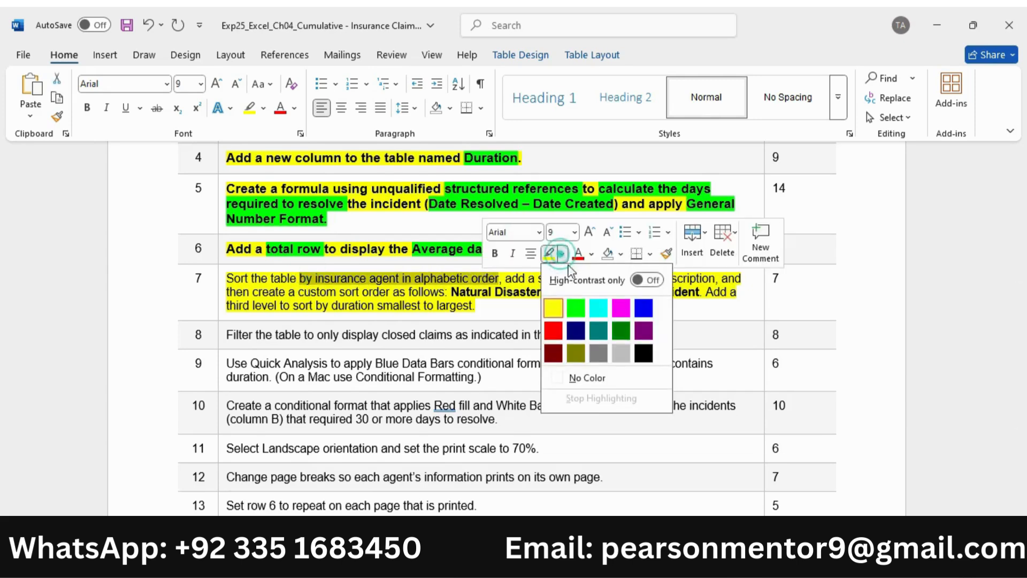
{"action": "left_click", "coordinate": [576, 308]}
Switch to Excel and start a custom sort of the claims table with Insurance_Agent from A to Z as first level.
{"action": "key", "text": "alt+Tab"}
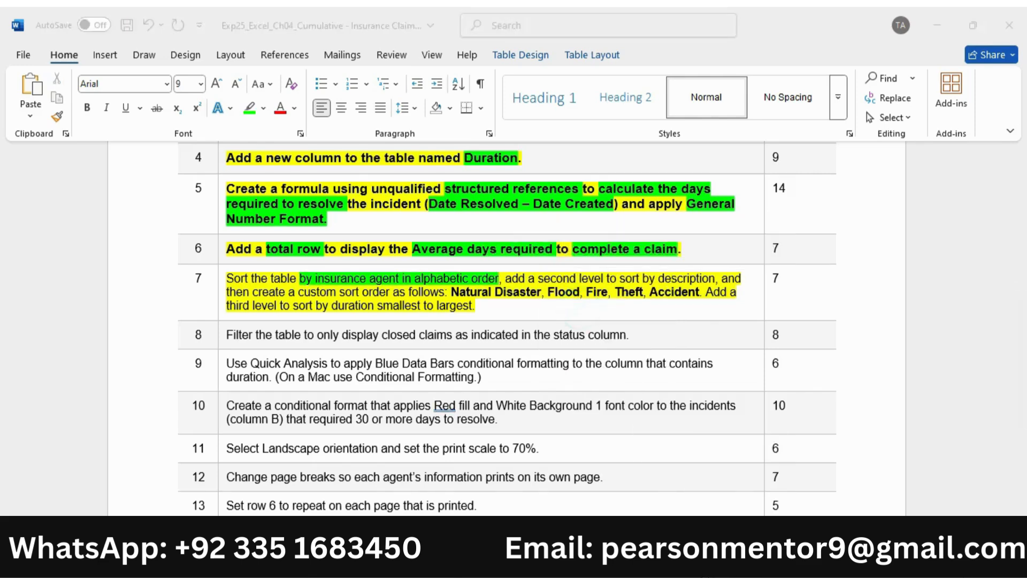
{"action": "scroll", "coordinate": [552, 245], "scroll_direction": "up", "scroll_amount": 4}
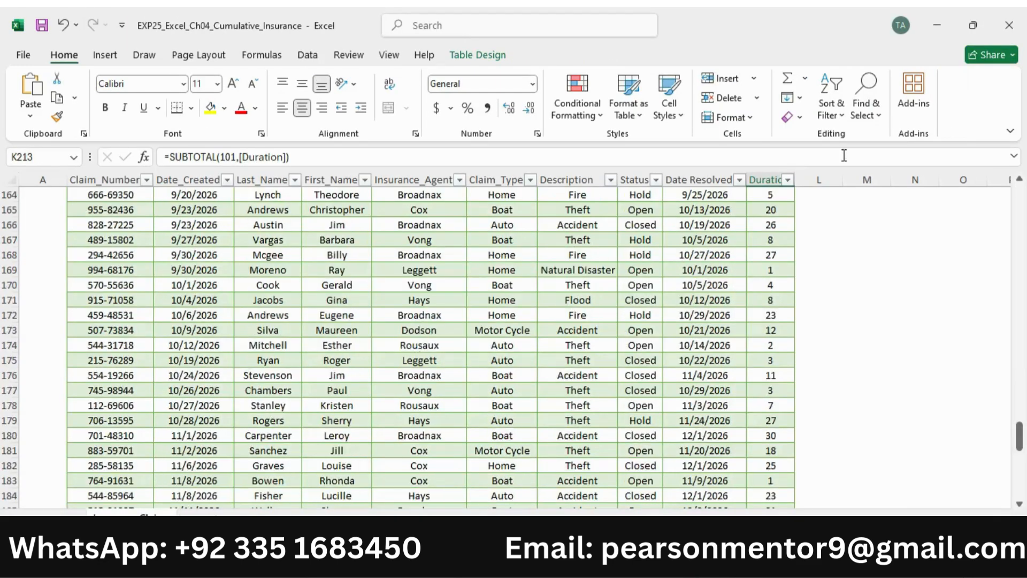
{"action": "scroll", "coordinate": [518, 359], "scroll_direction": "up", "scroll_amount": 6}
{"action": "left_click_drag", "start_coordinate": [1020, 406], "coordinate": [1010, 155]}
{"action": "left_click", "coordinate": [830, 107]}
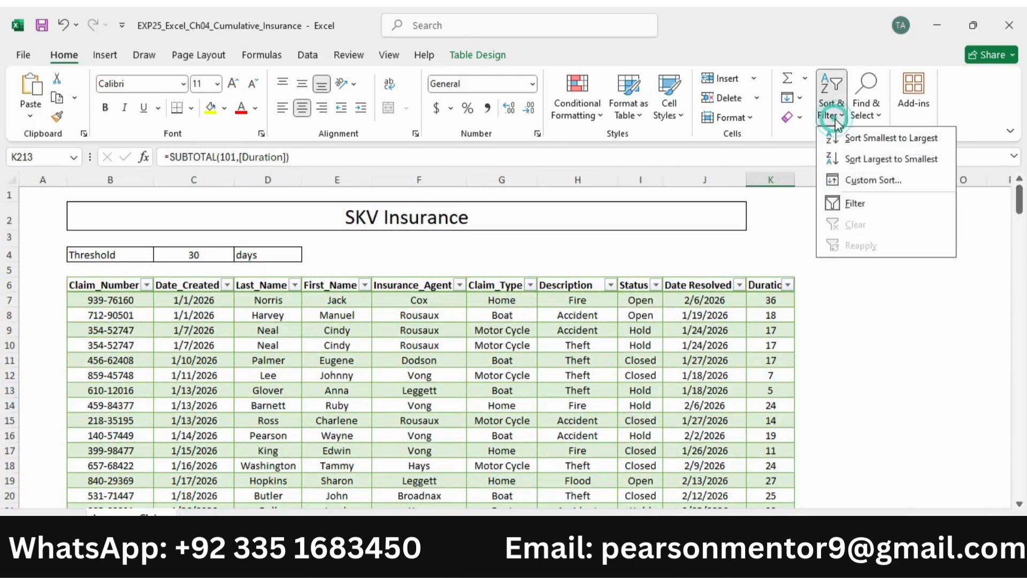
{"action": "left_click", "coordinate": [854, 177]}
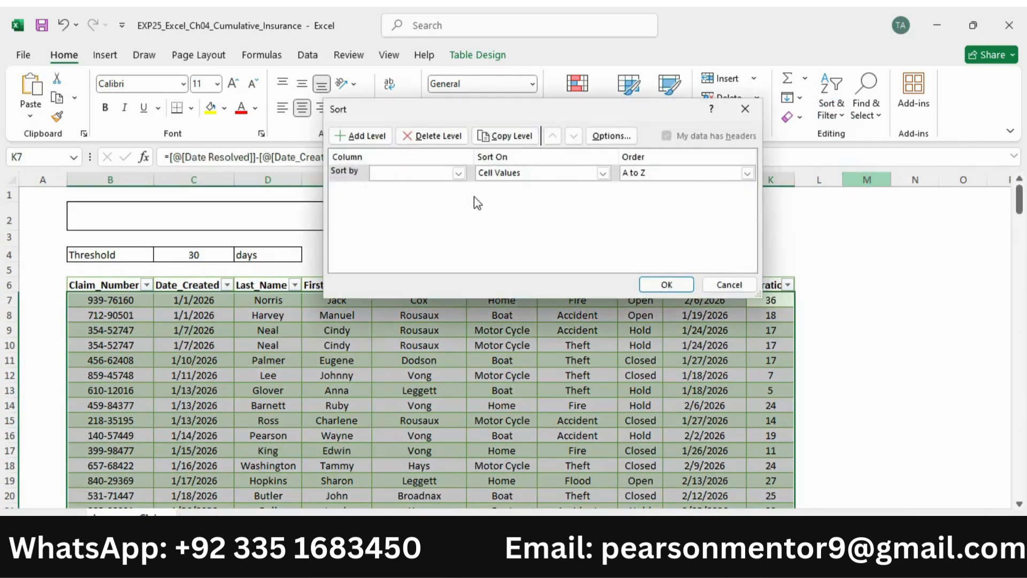
{"action": "left_click", "coordinate": [458, 174]}
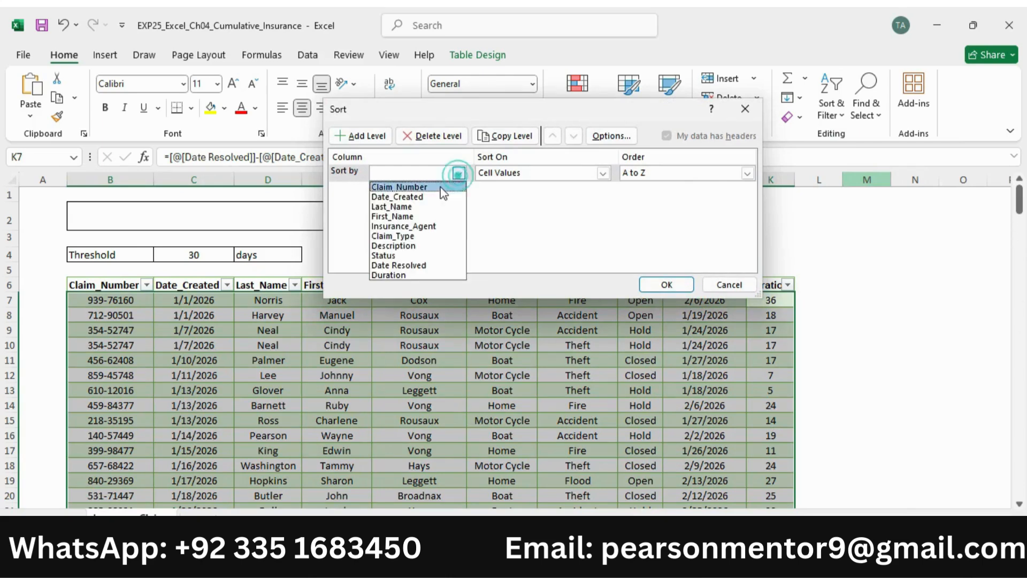
{"action": "left_click", "coordinate": [414, 227]}
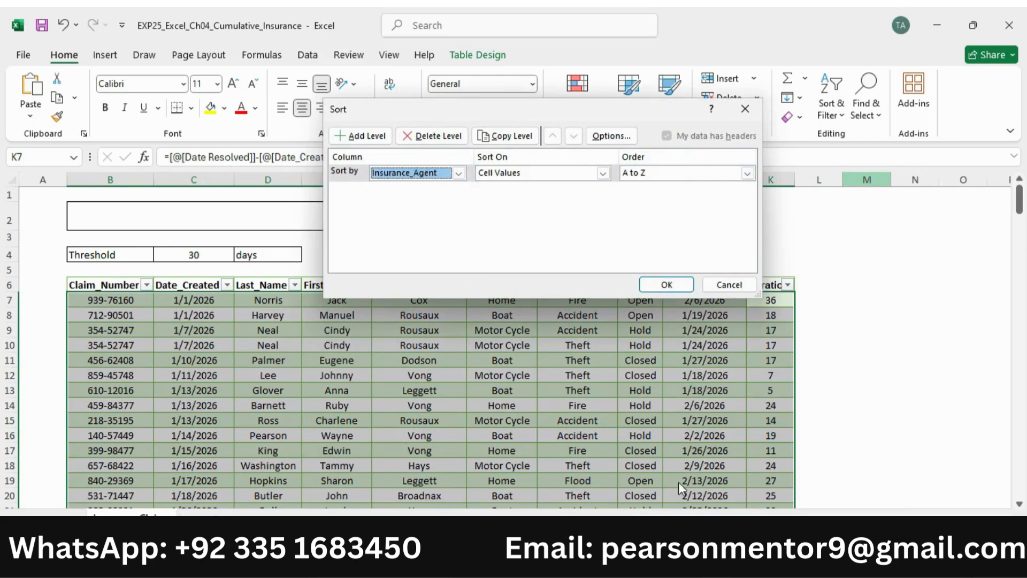
In Word's instruction 7, highlight "second level to sort by description" and "create a custom sort order" in bright green, and copy the custom order entries.
{"action": "left_click", "coordinate": [745, 558]}
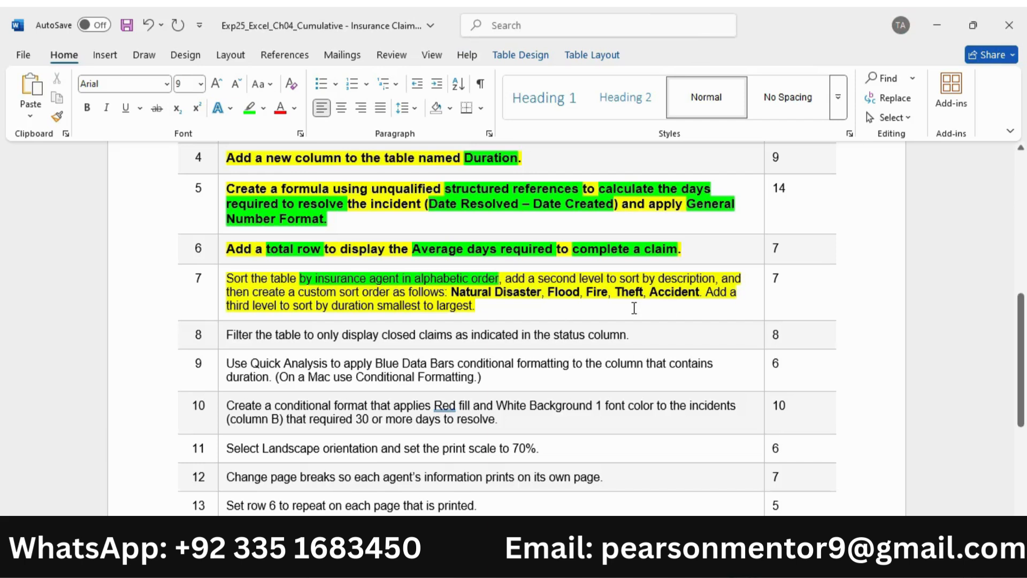
{"action": "left_click_drag", "start_coordinate": [551, 279], "coordinate": [716, 278]}
{"action": "left_click", "coordinate": [753, 246]}
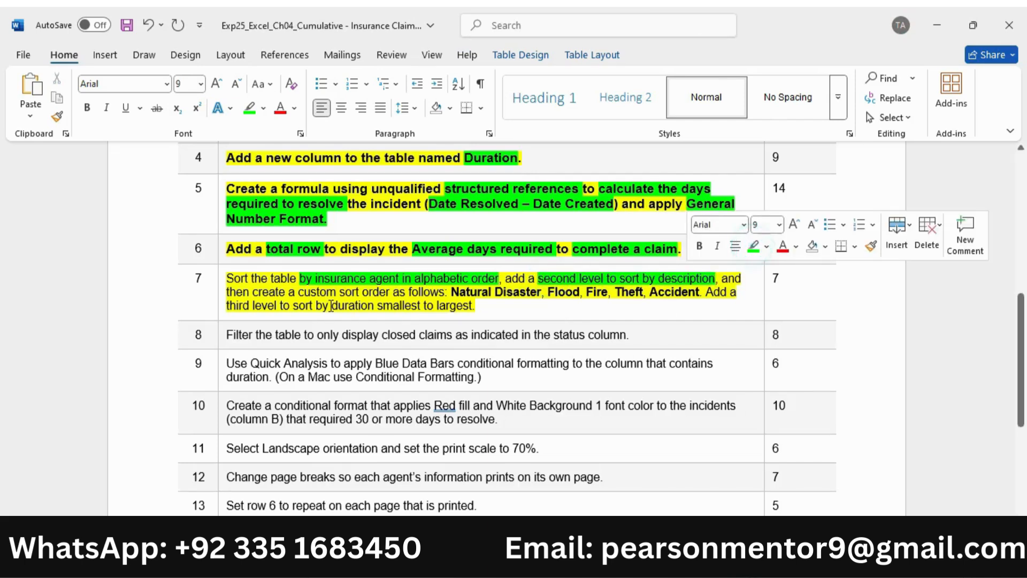
{"action": "left_click_drag", "start_coordinate": [272, 293], "coordinate": [375, 291]}
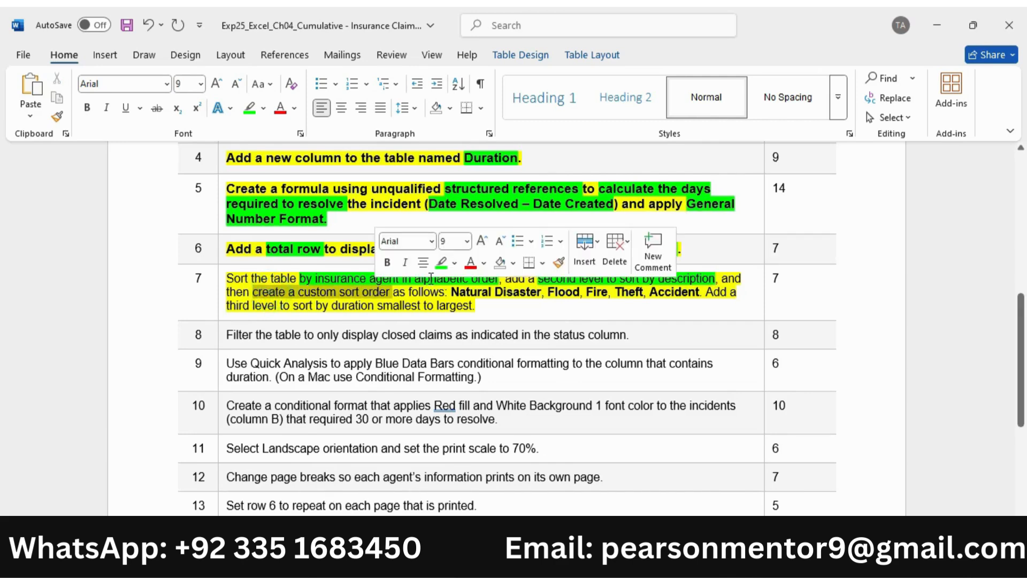
{"action": "left_click", "coordinate": [442, 262]}
{"action": "left_click_drag", "start_coordinate": [450, 291], "coordinate": [698, 292]}
{"action": "key", "text": "ctrl+c"}
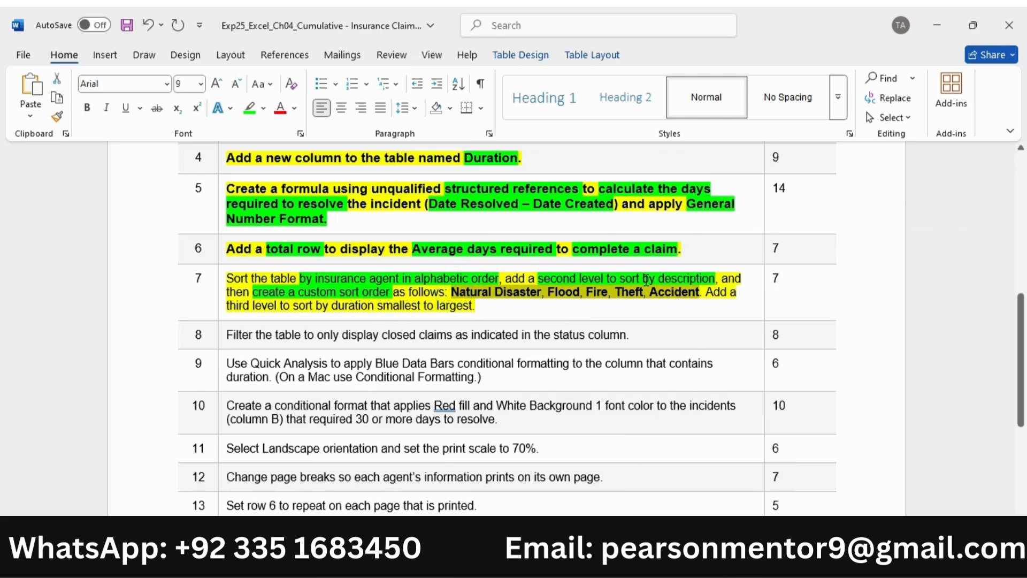
Switch to Excel and add a second sort level by the Description column.
{"action": "left_click", "coordinate": [713, 560]}
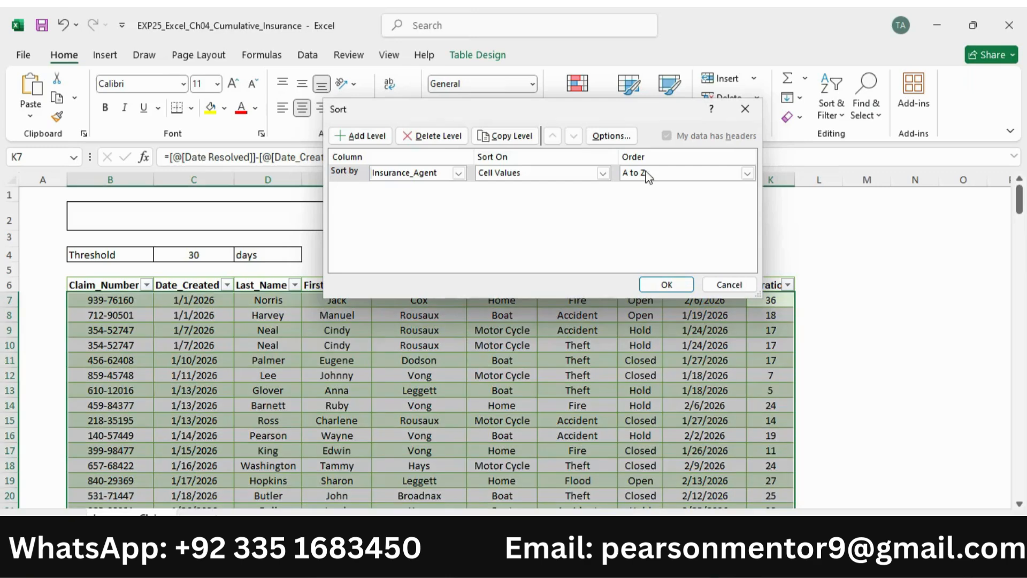
{"action": "left_click", "coordinate": [364, 136]}
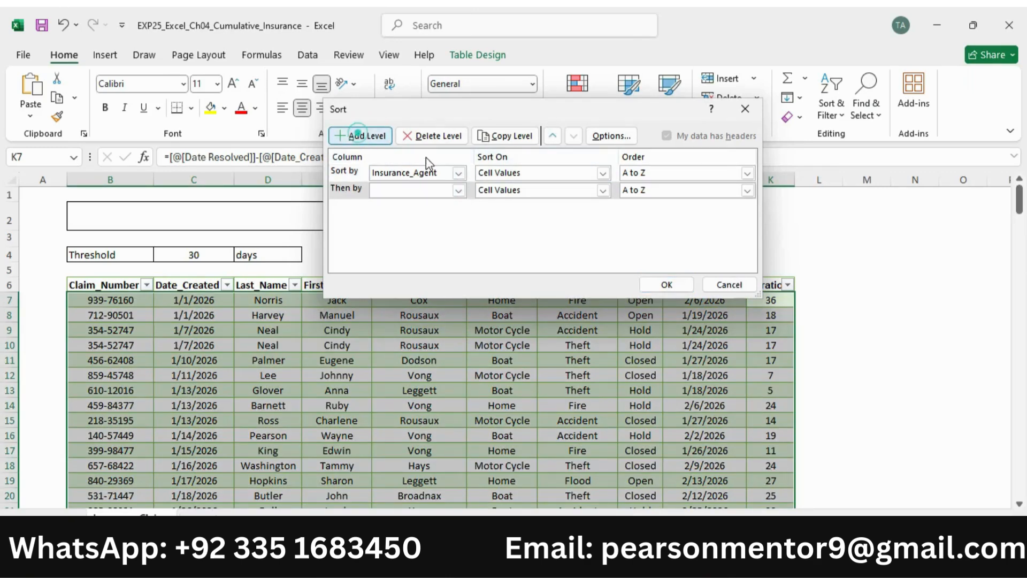
{"action": "left_click", "coordinate": [458, 190]}
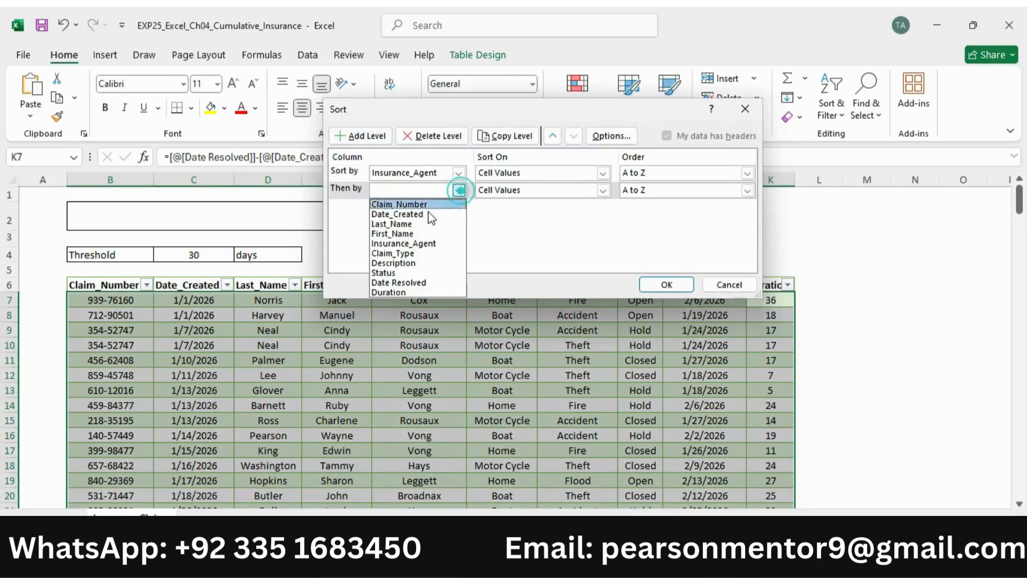
{"action": "left_click", "coordinate": [413, 263]}
Order the Description level by a custom list made from the copied entries: Natural Disaster, Flood, Fire, Theft, Accident.
{"action": "left_click", "coordinate": [747, 190]}
{"action": "left_click", "coordinate": [665, 230]}
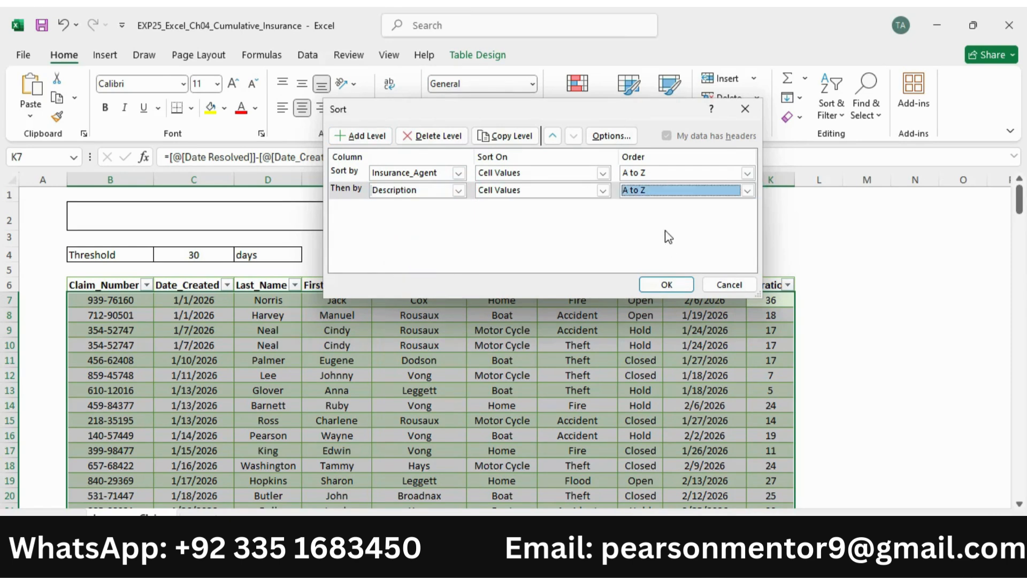
{"action": "left_click", "coordinate": [748, 190]}
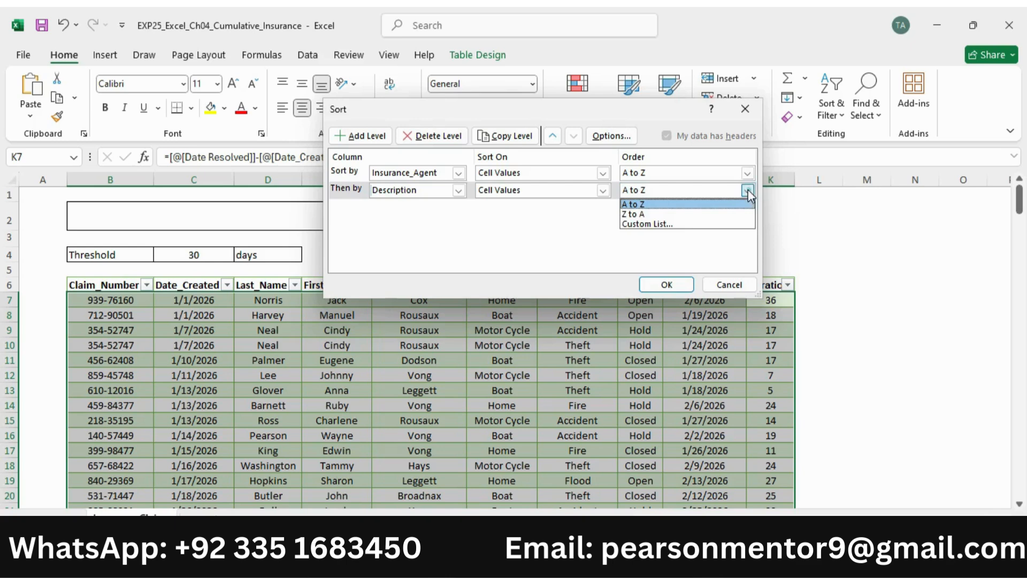
{"action": "left_click", "coordinate": [674, 223]}
{"action": "left_click", "coordinate": [542, 140]}
{"action": "key", "text": "ctrl+v"}
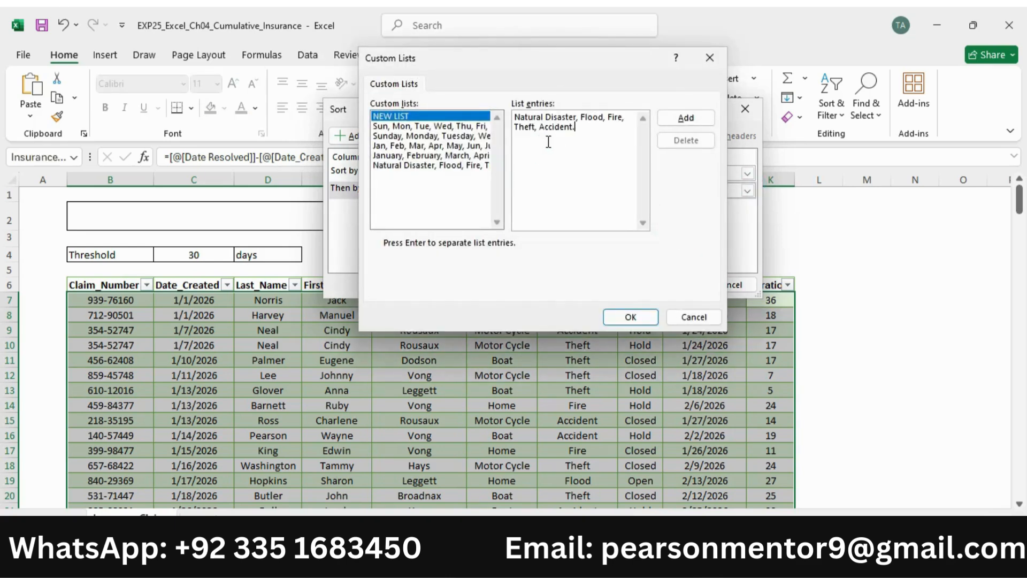
{"action": "left_click", "coordinate": [686, 117]}
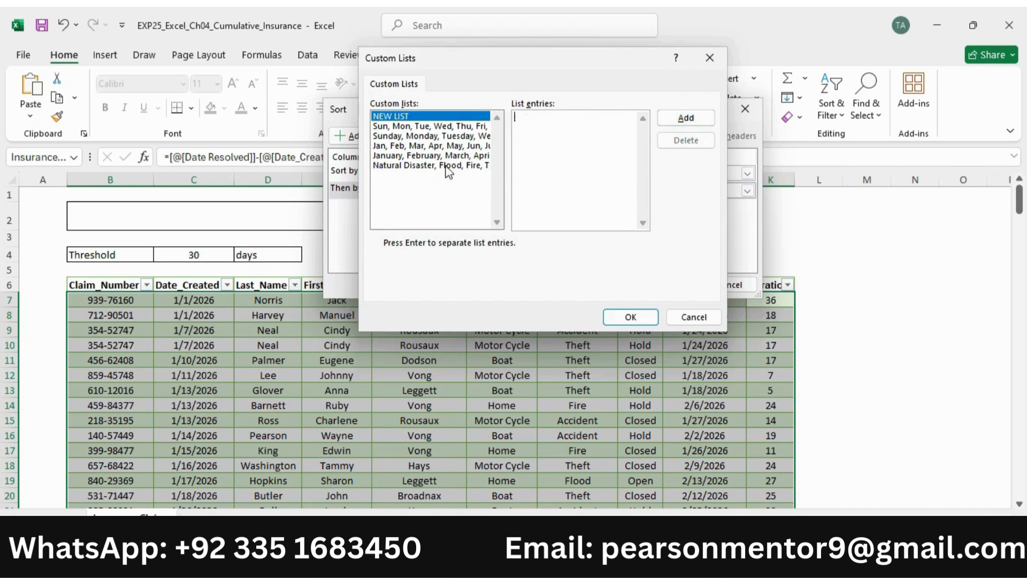
{"action": "left_click", "coordinate": [425, 166]}
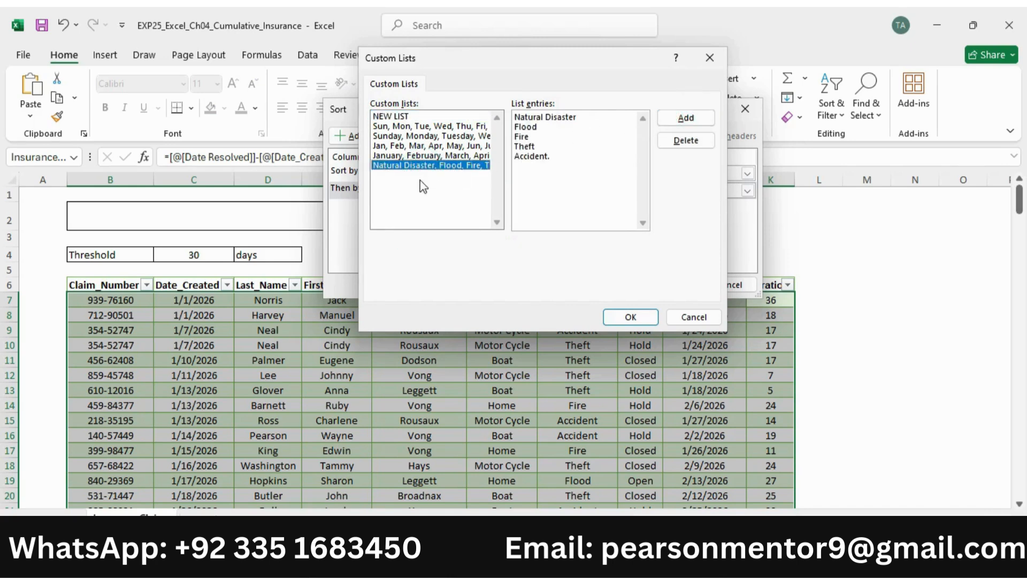
{"action": "left_click", "coordinate": [640, 318]}
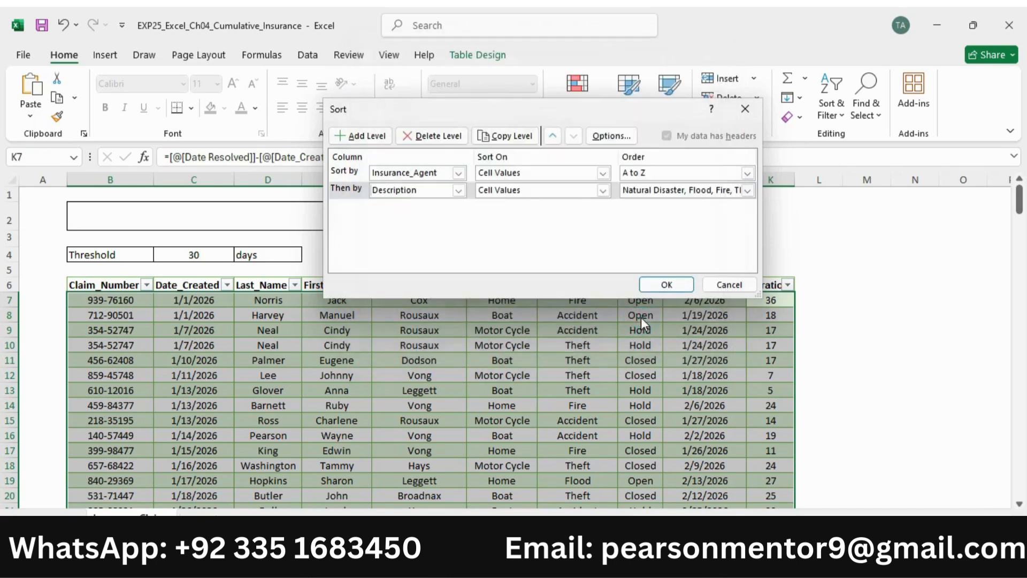
In Word's instruction 7, highlight "third level to sort" and "duration smallest to largest" in bright green.
{"action": "left_click", "coordinate": [748, 561]}
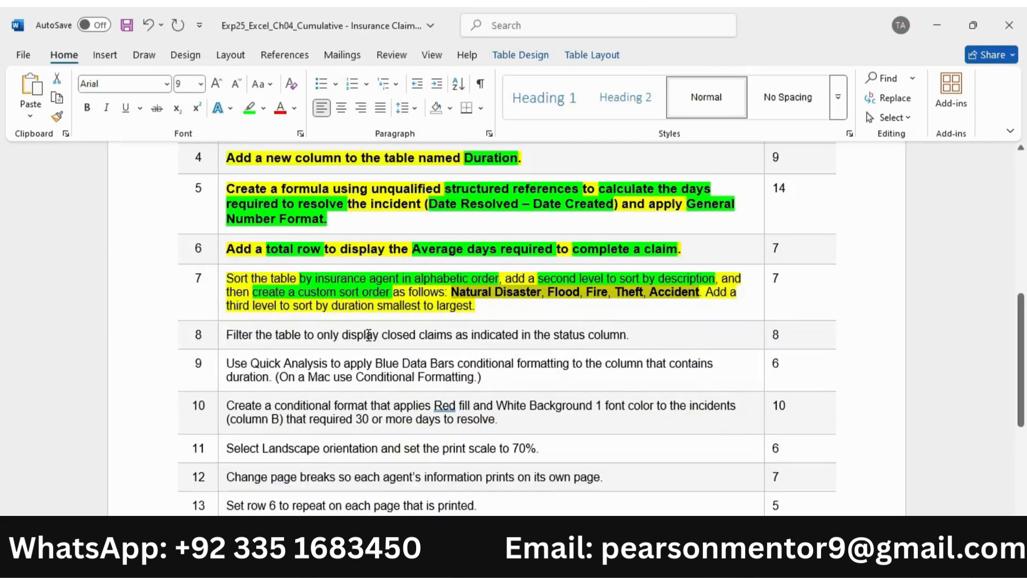
{"action": "left_click_drag", "start_coordinate": [235, 310], "coordinate": [458, 306]}
{"action": "left_click", "coordinate": [364, 285]}
{"action": "left_click", "coordinate": [523, 283]}
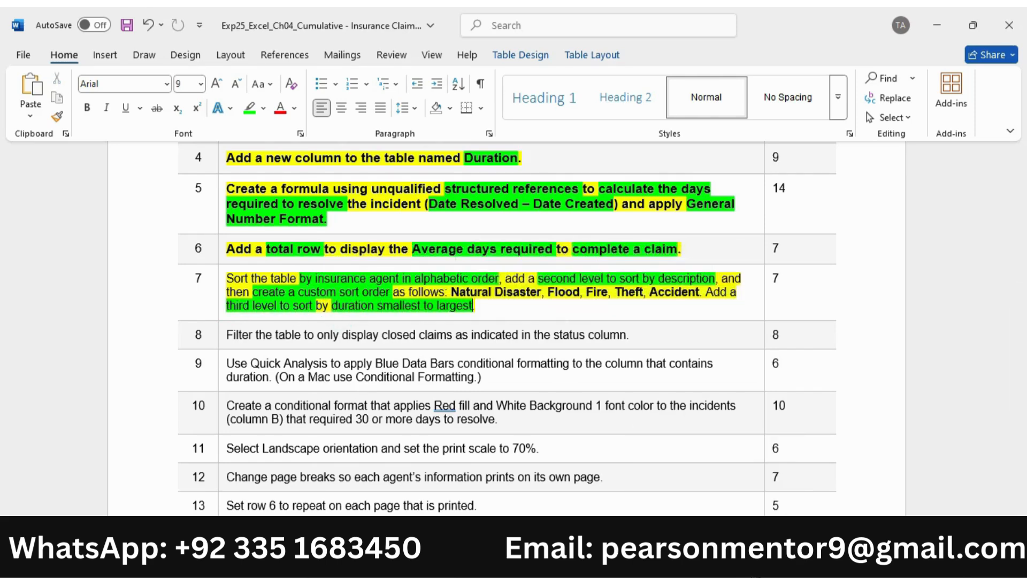
Switch to Excel, add a third sort level by Duration from smallest to largest, and apply the sort to the claims table.
{"action": "left_click", "coordinate": [751, 567]}
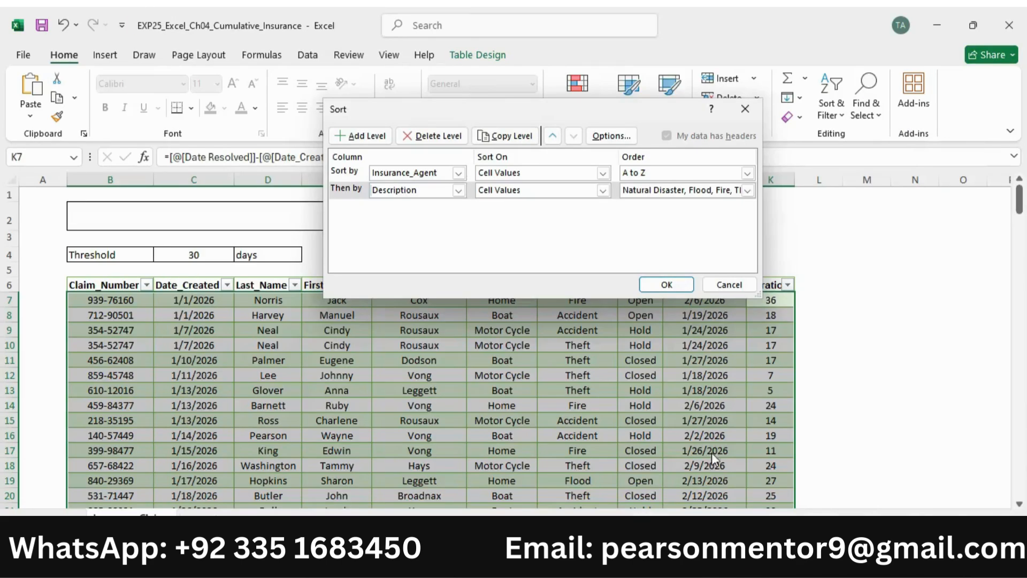
{"action": "left_click", "coordinate": [361, 136]}
{"action": "left_click", "coordinate": [459, 207]}
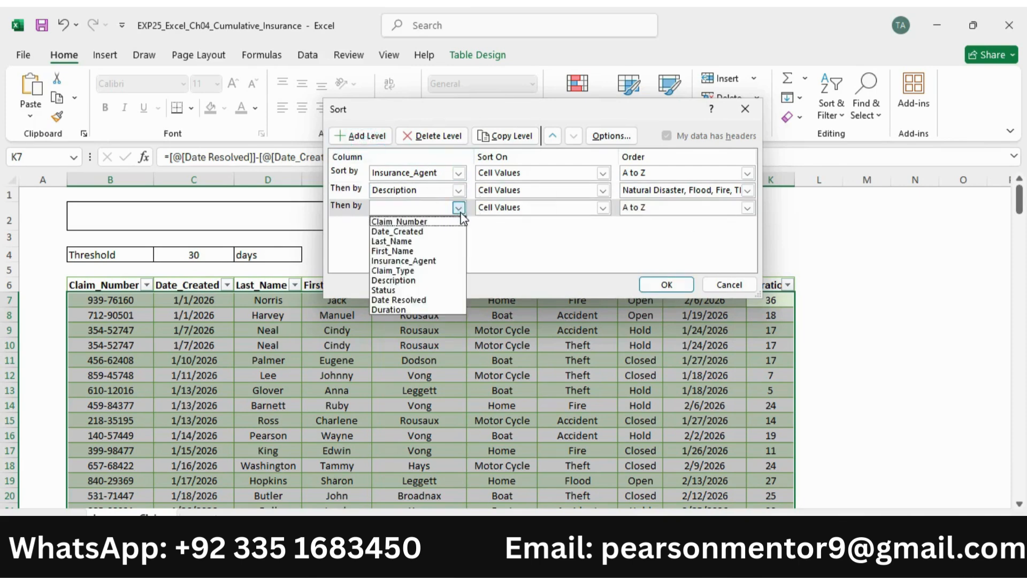
{"action": "left_click", "coordinate": [400, 308]}
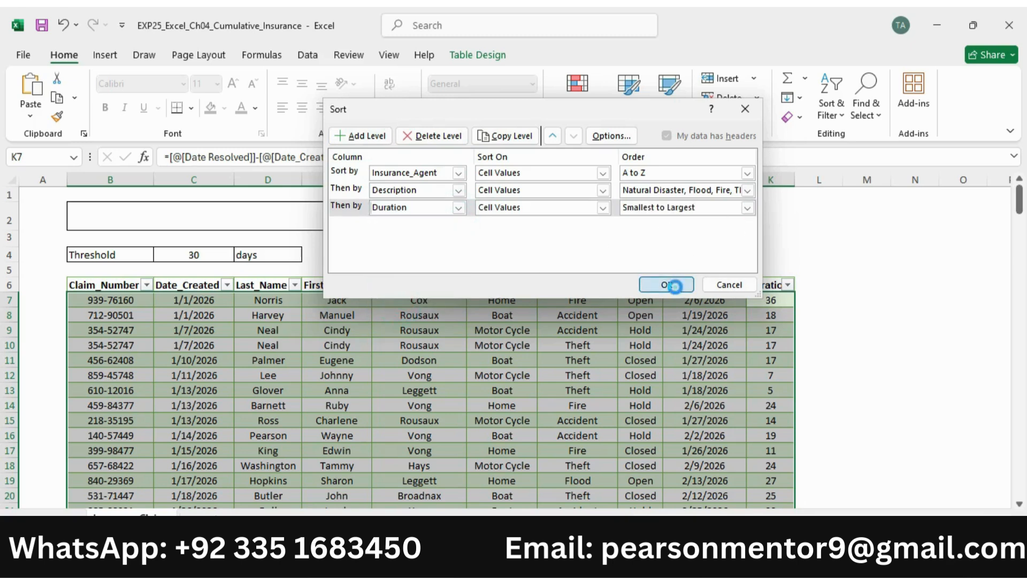
{"action": "left_click", "coordinate": [667, 285]}
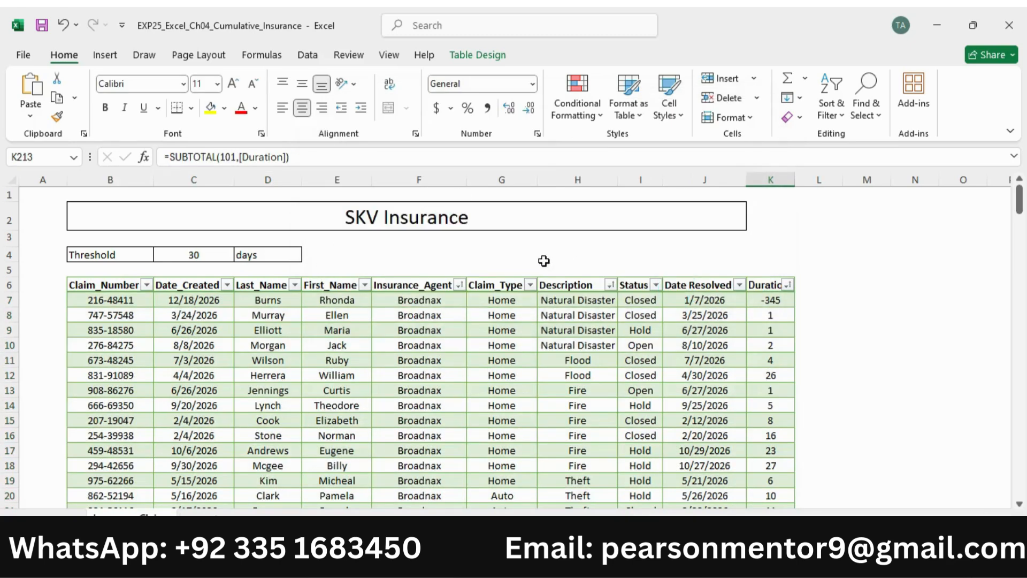
{"action": "scroll", "coordinate": [310, 268], "scroll_direction": "down", "scroll_amount": 3}
{"action": "scroll", "coordinate": [305, 267], "scroll_direction": "up", "scroll_amount": 3}
{"action": "scroll", "coordinate": [346, 269], "scroll_direction": "down", "scroll_amount": 1}
{"action": "scroll", "coordinate": [346, 268], "scroll_direction": "down", "scroll_amount": 1}
Switch to Word and format the instruction 8 text as bold, size 10, with yellow highlighting.
{"action": "left_click", "coordinate": [743, 559]}
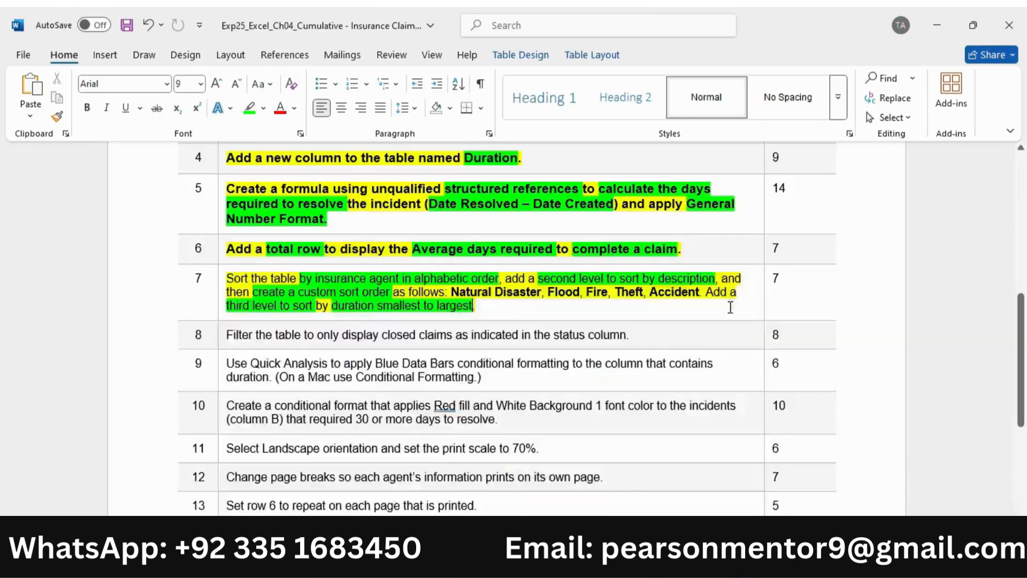
{"action": "scroll", "coordinate": [523, 289], "scroll_direction": "down", "scroll_amount": 1}
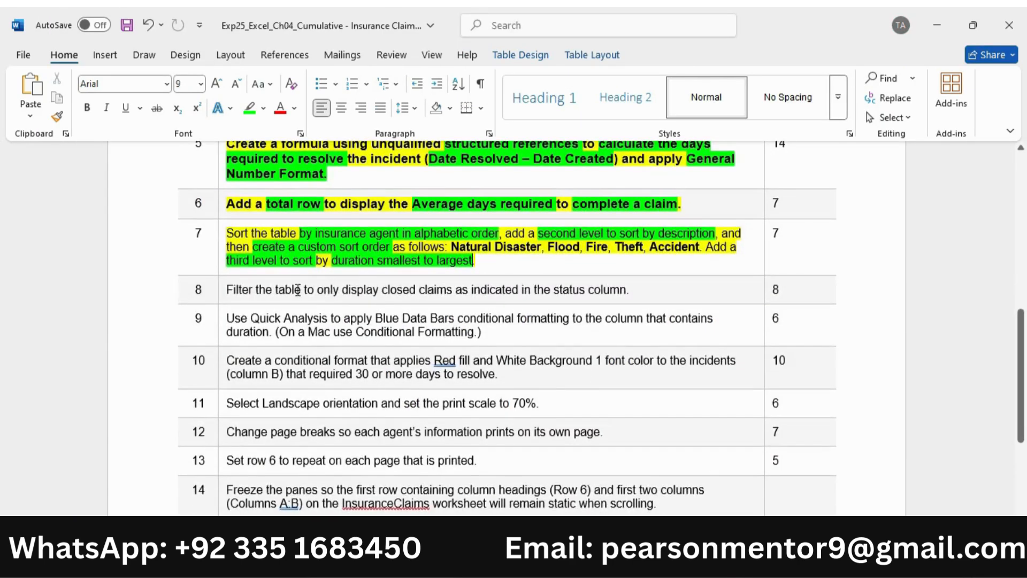
{"action": "left_click", "coordinate": [219, 290]}
{"action": "left_click", "coordinate": [233, 262]}
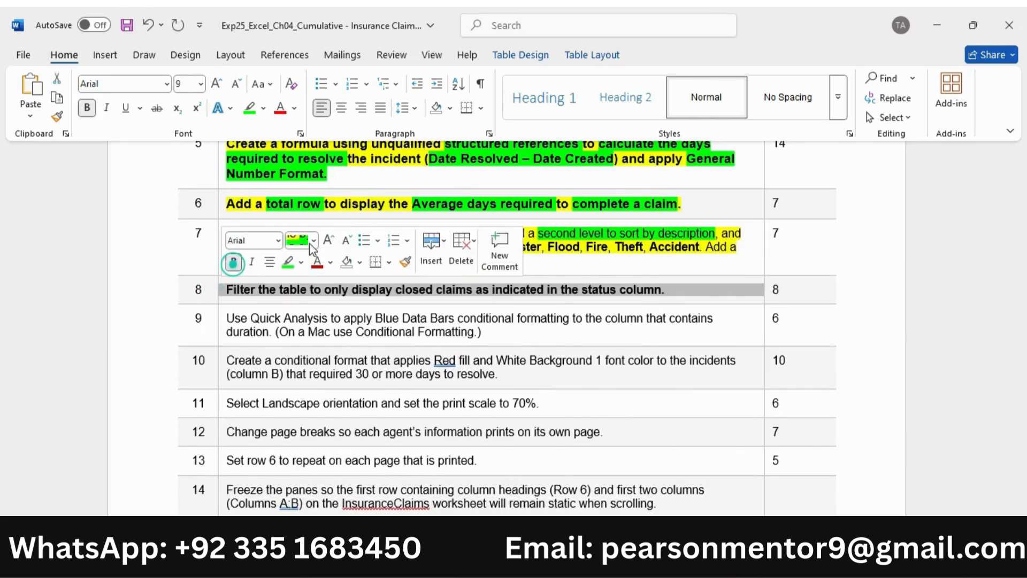
{"action": "left_click", "coordinate": [328, 240]}
{"action": "left_click", "coordinate": [301, 262]}
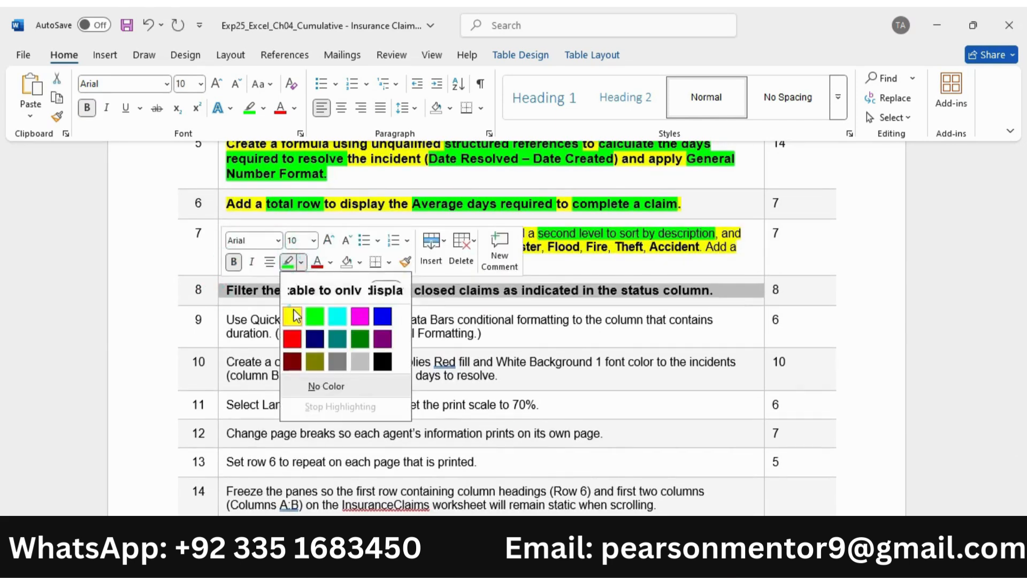
{"action": "left_click", "coordinate": [293, 317]}
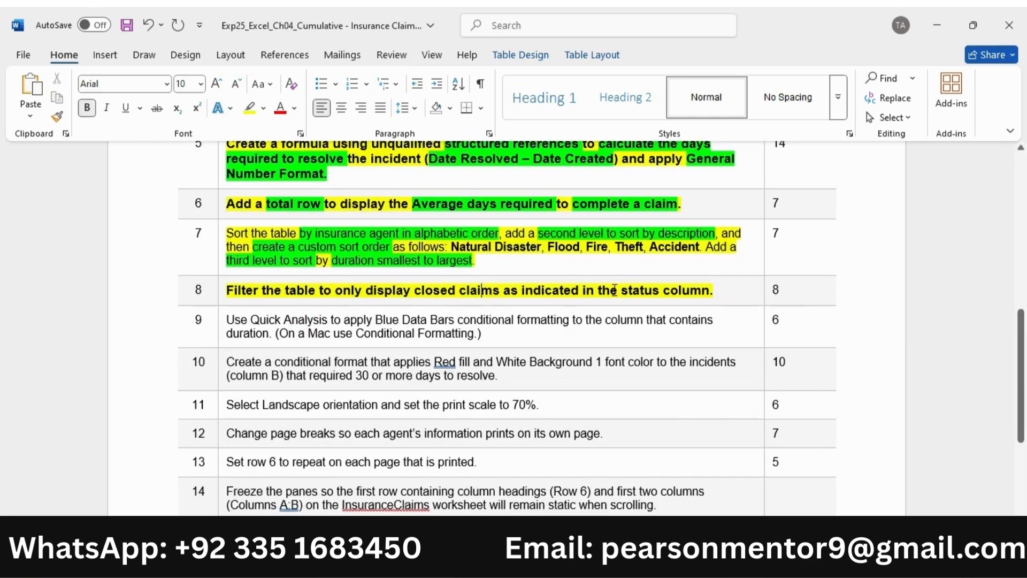
Highlight "Filter the table", "display closed claims" and "status column" in instruction 8 in bright green.
{"action": "left_click_drag", "start_coordinate": [253, 290], "coordinate": [319, 290]}
{"action": "left_click", "coordinate": [383, 266]}
{"action": "left_click", "coordinate": [400, 318]}
{"action": "left_click_drag", "start_coordinate": [385, 289], "coordinate": [482, 285]}
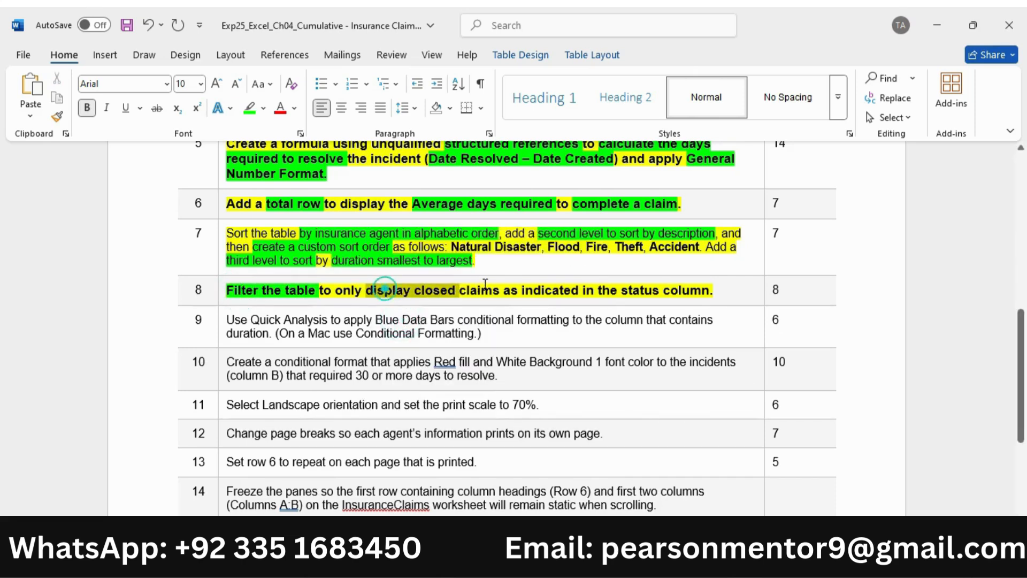
{"action": "left_click", "coordinate": [555, 262]}
{"action": "left_click_drag", "start_coordinate": [624, 289], "coordinate": [711, 292]}
{"action": "left_click", "coordinate": [756, 273]}
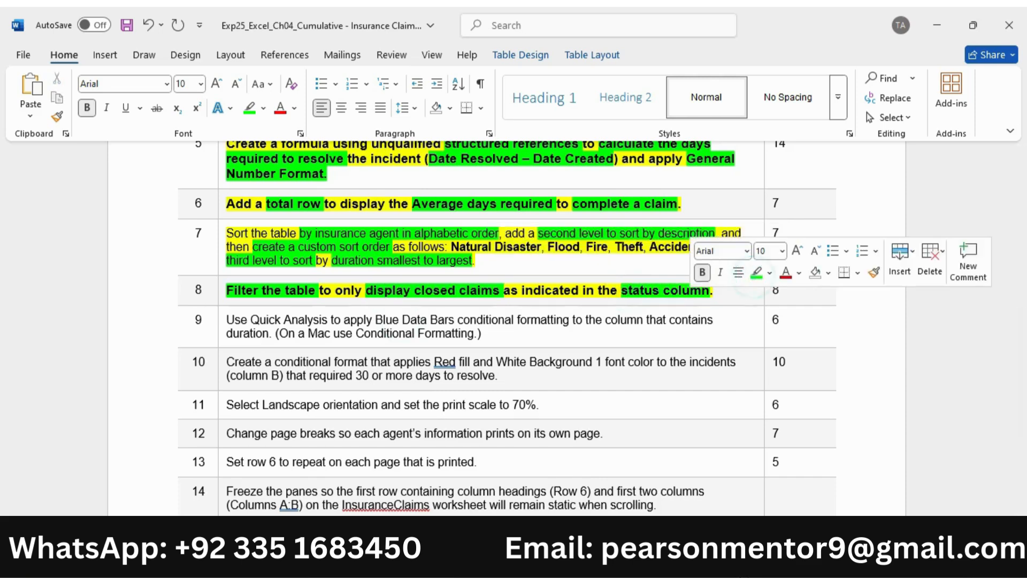
Switch to Excel and filter the claims table's Status column to show only Closed claims.
{"action": "left_click", "coordinate": [710, 562]}
{"action": "scroll", "coordinate": [238, 194], "scroll_direction": "up", "scroll_amount": 1}
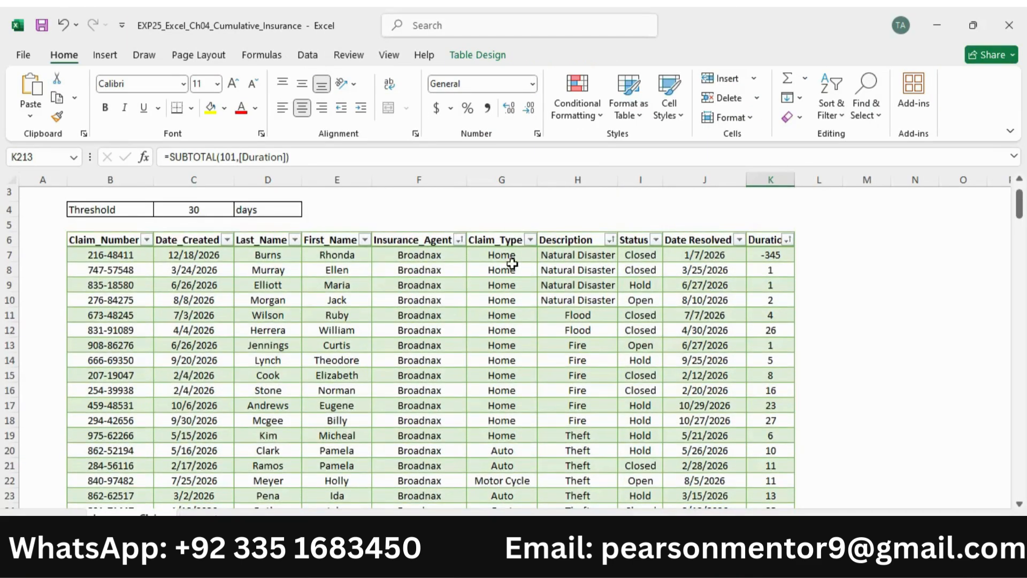
{"action": "left_click", "coordinate": [655, 240]}
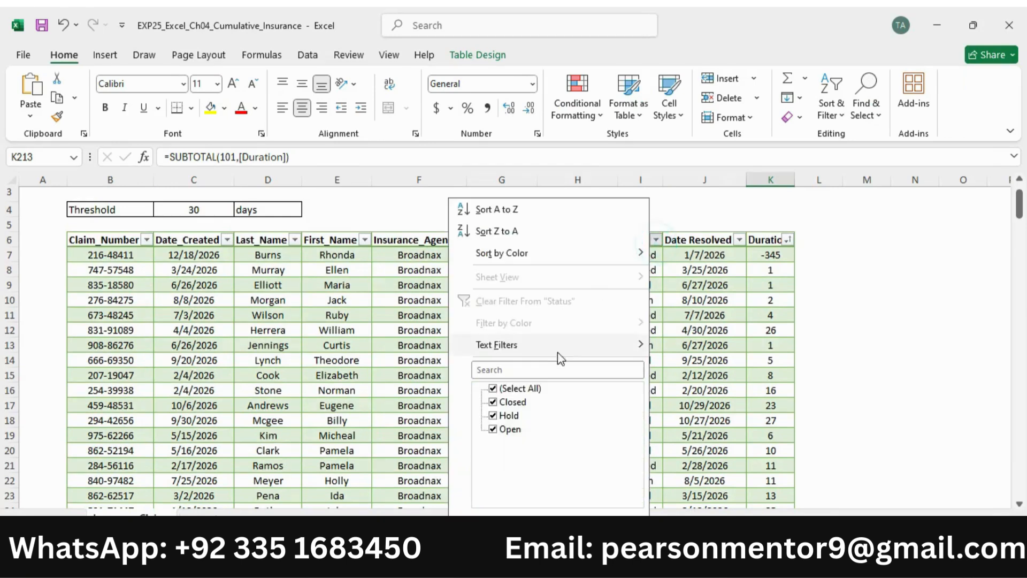
{"action": "left_click", "coordinate": [510, 392]}
{"action": "left_click", "coordinate": [493, 402]}
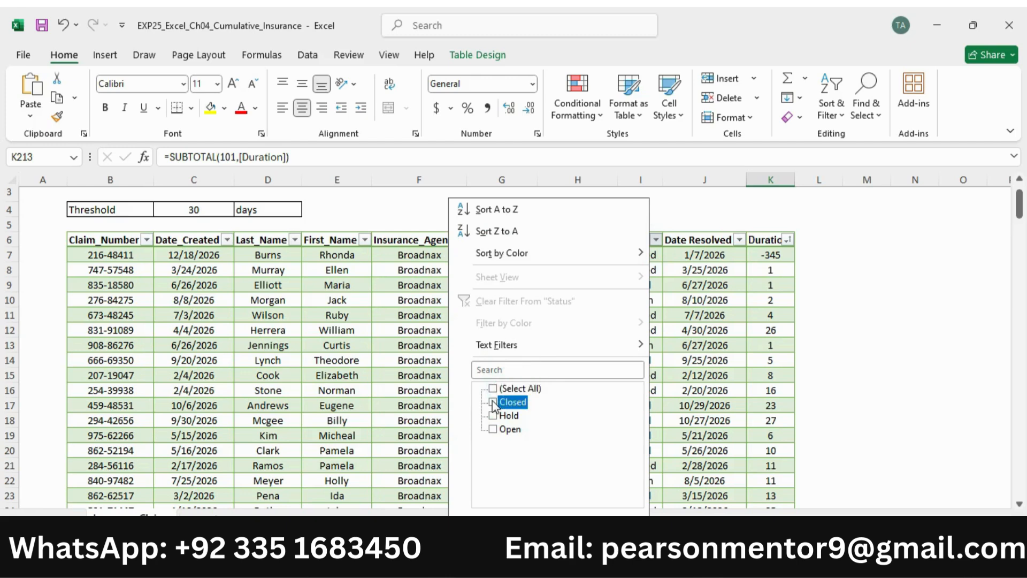
{"action": "left_click", "coordinate": [576, 525]}
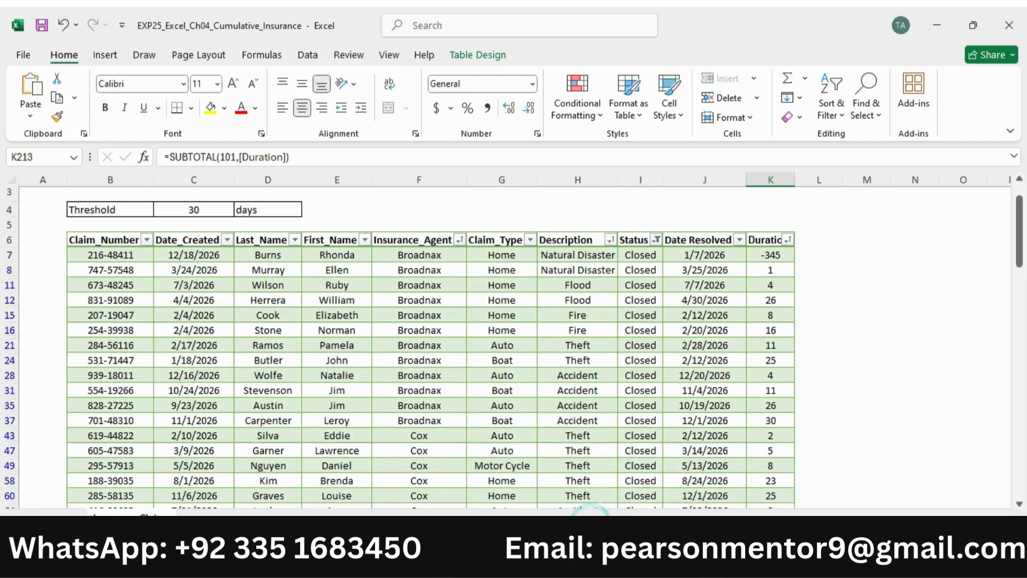
Switch to Word and format the instruction 9 text as bold, size 10, with yellow highlighting.
{"action": "key", "text": "alt+Tab"}
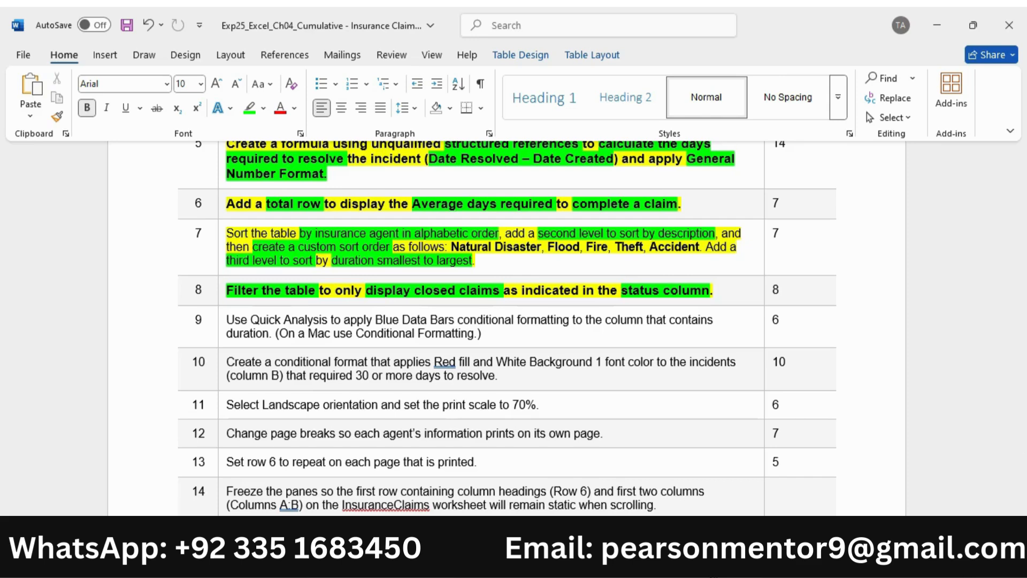
{"action": "left_click", "coordinate": [711, 560]}
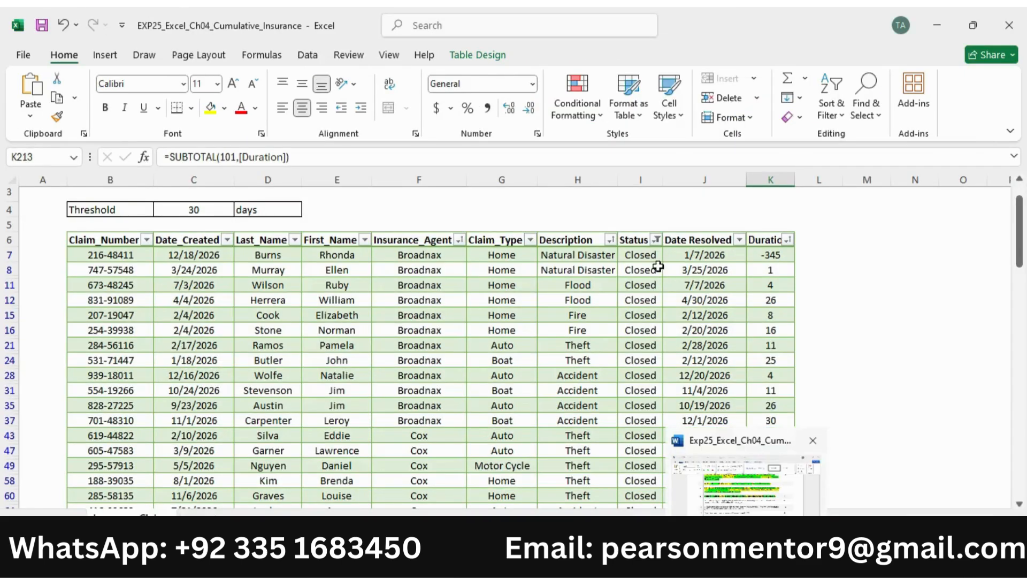
{"action": "key", "text": "alt+Tab"}
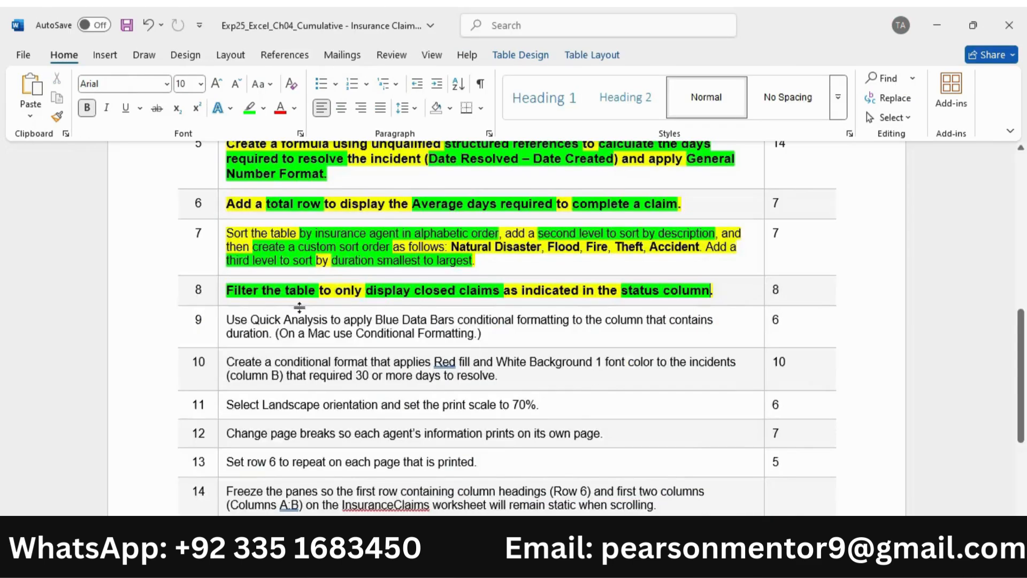
{"action": "left_click", "coordinate": [223, 327]}
{"action": "left_click", "coordinate": [233, 300]}
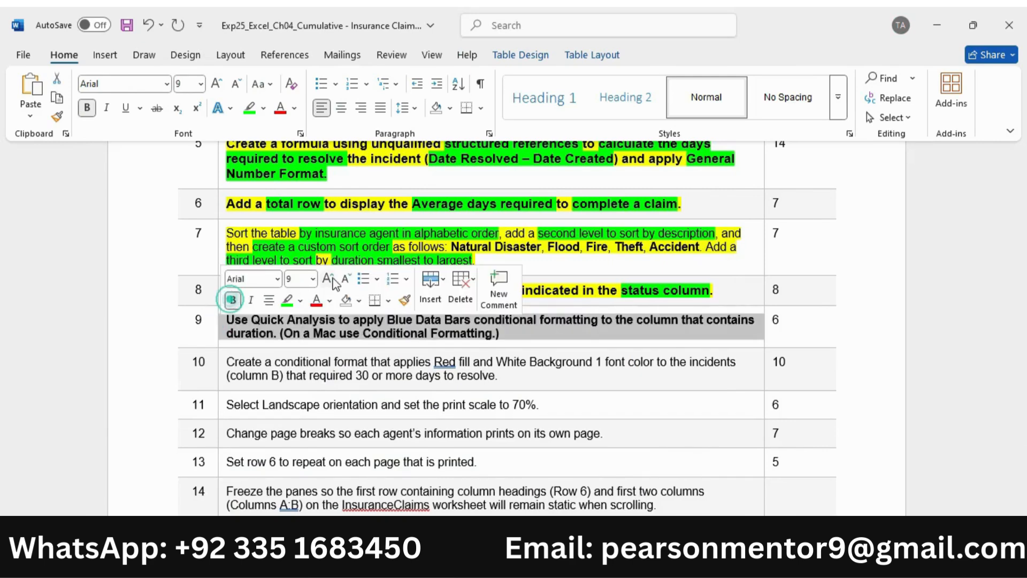
{"action": "left_click", "coordinate": [299, 301]}
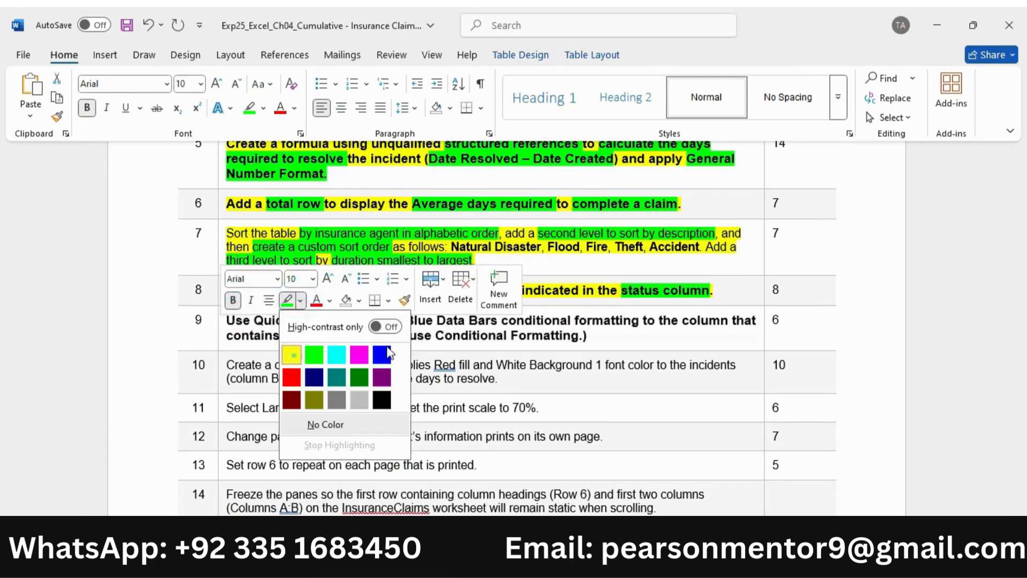
{"action": "left_click", "coordinate": [293, 351]}
{"action": "left_click", "coordinate": [485, 333]}
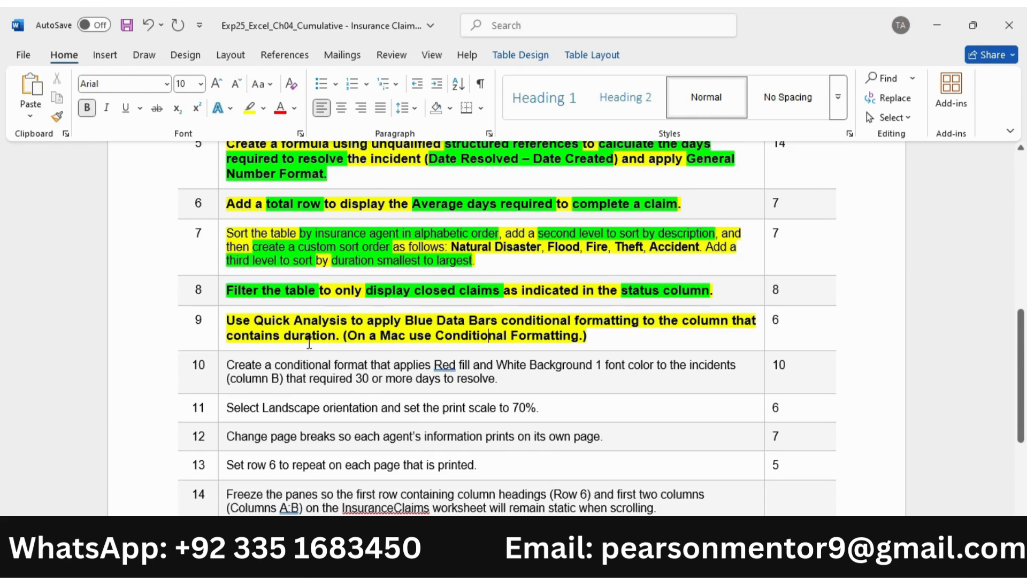
Highlight "Quick Analysis", "Blue Data Bars conditional", "column" and "duration" in instruction 9 in bright green and return to Excel.
{"action": "left_click_drag", "start_coordinate": [256, 319], "coordinate": [350, 321]}
{"action": "left_click", "coordinate": [407, 293]}
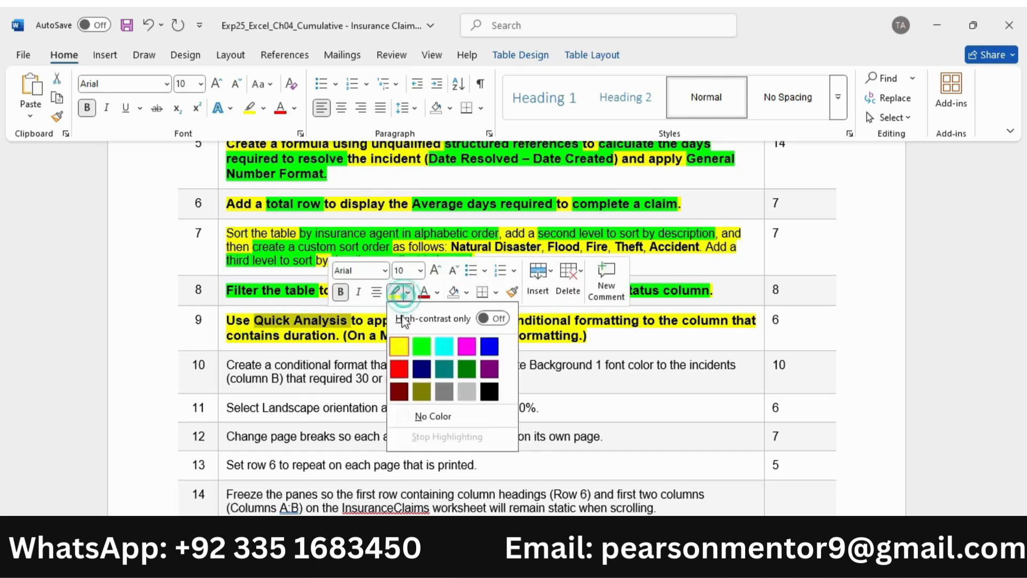
{"action": "left_click", "coordinate": [416, 346]}
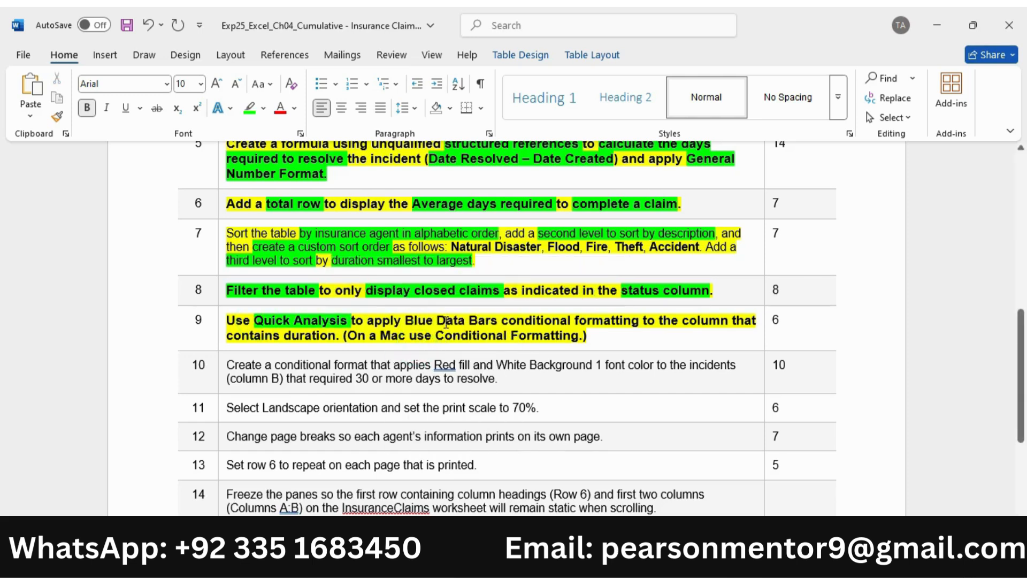
{"action": "left_click_drag", "start_coordinate": [404, 320], "coordinate": [571, 321]}
{"action": "left_click", "coordinate": [590, 295]}
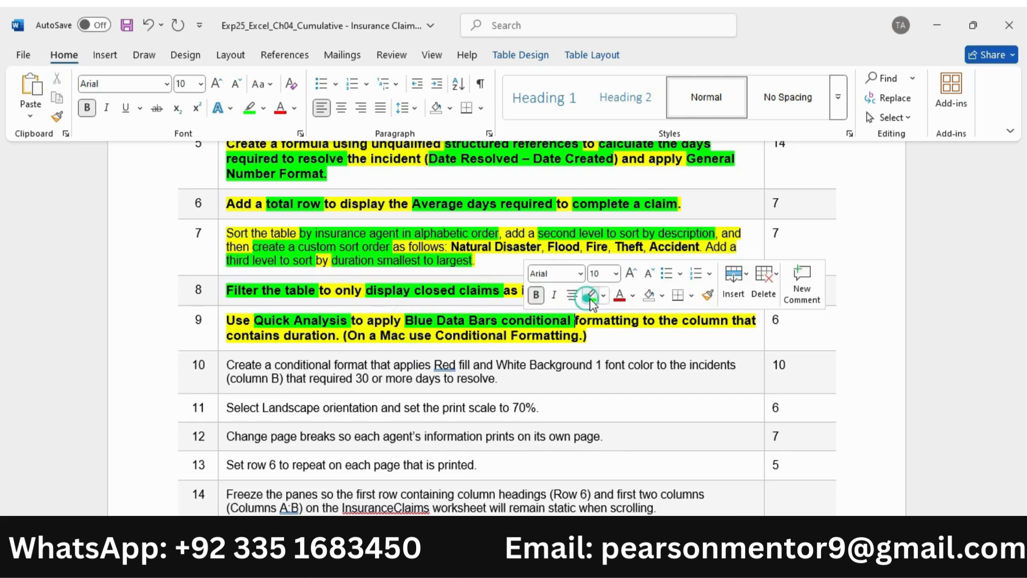
{"action": "double_click", "coordinate": [698, 320]}
{"action": "left_click", "coordinate": [763, 294]}
{"action": "double_click", "coordinate": [309, 335]}
{"action": "left_click", "coordinate": [362, 312]}
{"action": "left_click", "coordinate": [780, 558]}
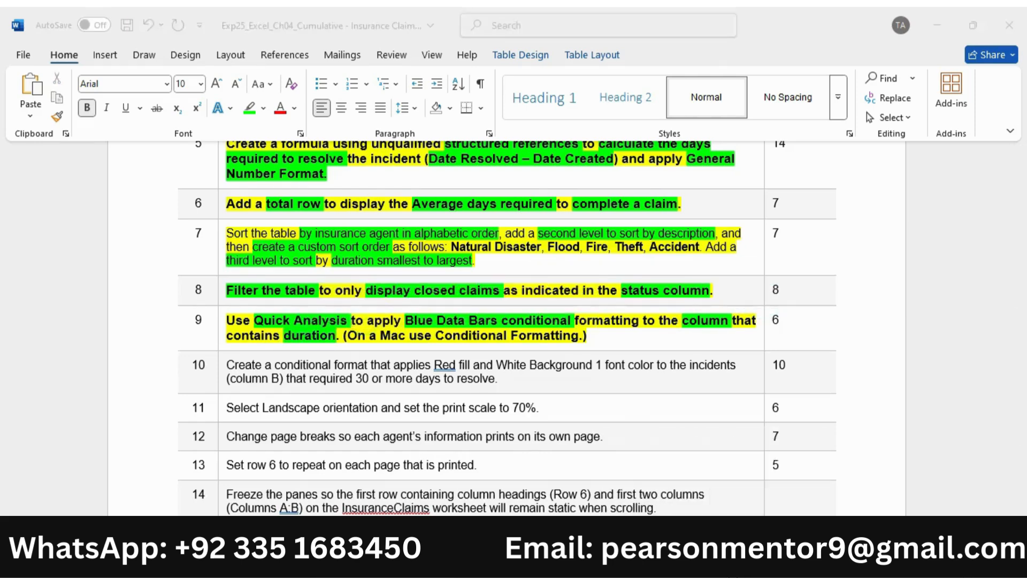
{"action": "left_click", "coordinate": [772, 255]}
{"action": "left_click_drag", "start_coordinate": [771, 254], "coordinate": [783, 481]}
{"action": "left_click_drag", "start_coordinate": [1021, 448], "coordinate": [1023, 134]}
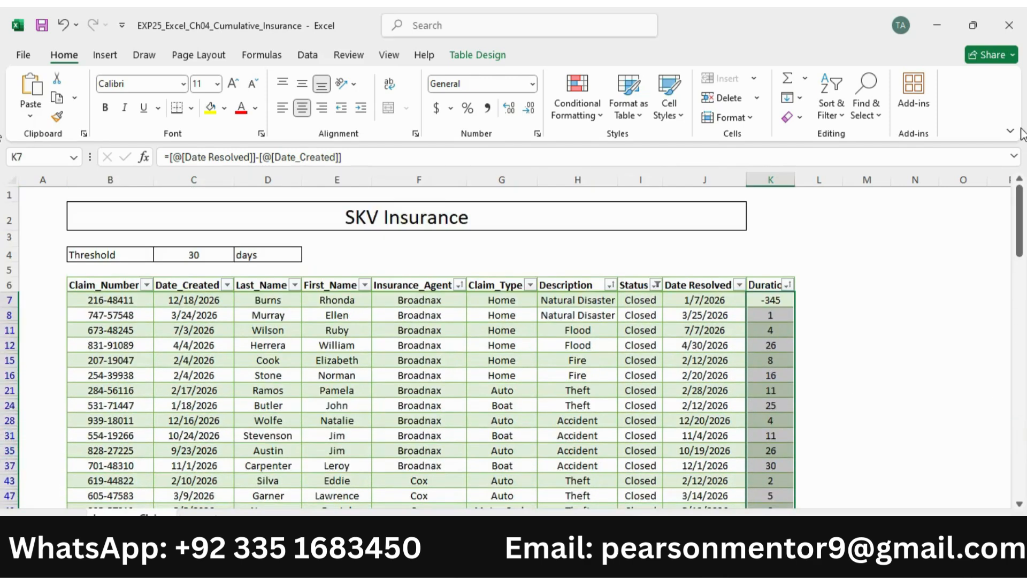
{"action": "left_click", "coordinate": [872, 293]}
Apply Data Bars conditional formatting through Quick Analysis to the table's Duration values, K7:K212.
{"action": "left_click", "coordinate": [780, 301]}
{"action": "left_click_drag", "start_coordinate": [775, 326], "coordinate": [784, 478]}
{"action": "left_click", "coordinate": [805, 499]}
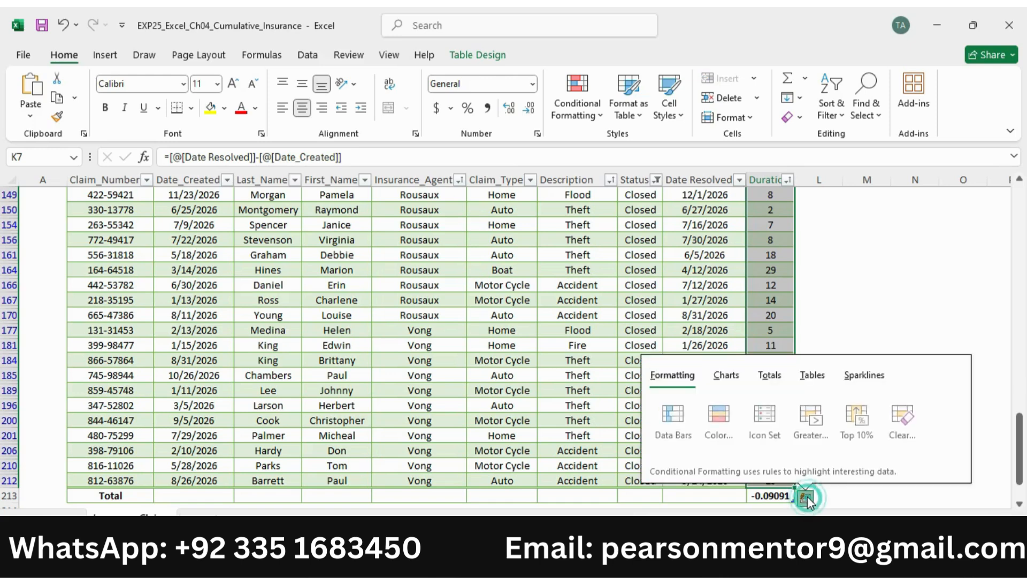
{"action": "left_click", "coordinate": [668, 417]}
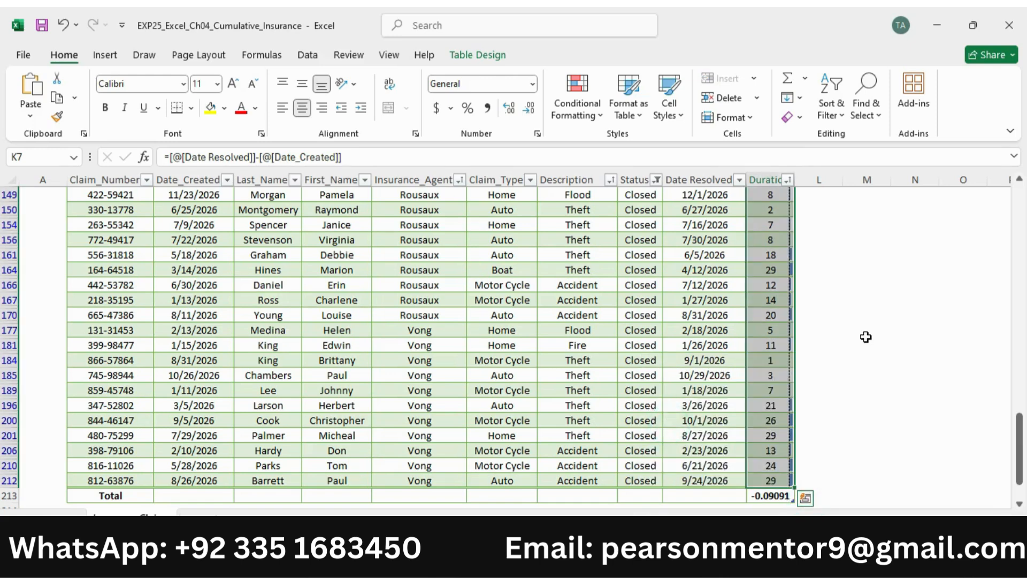
{"action": "scroll", "coordinate": [865, 336], "scroll_direction": "up", "scroll_amount": 8}
{"action": "scroll", "coordinate": [849, 331], "scroll_direction": "up", "scroll_amount": 5}
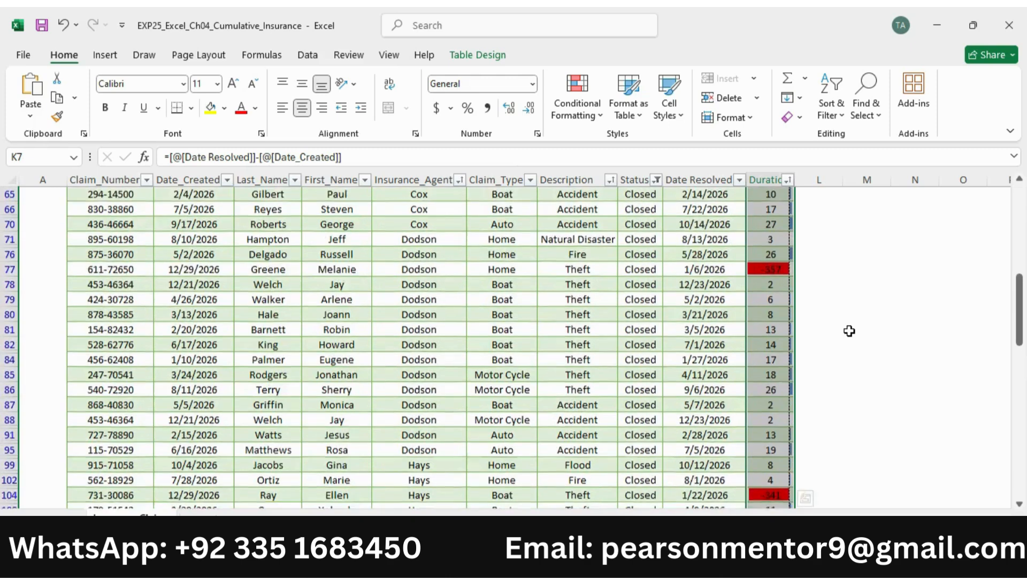
{"action": "scroll", "coordinate": [849, 331], "scroll_direction": "up", "scroll_amount": 8}
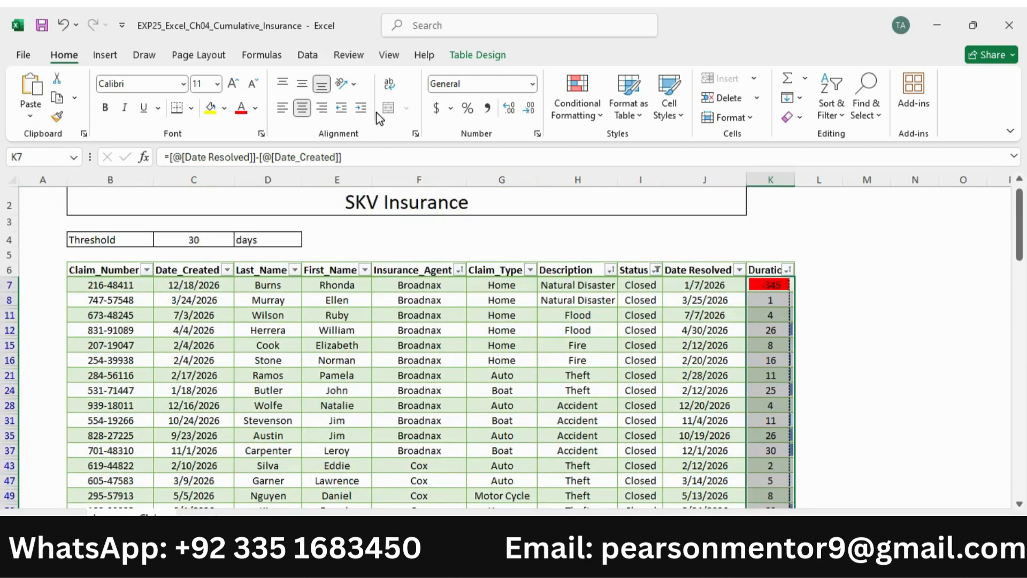
Switch to Word and format the instruction 10 text as bold, size 10, with yellow highlighting.
{"action": "left_click", "coordinate": [747, 561]}
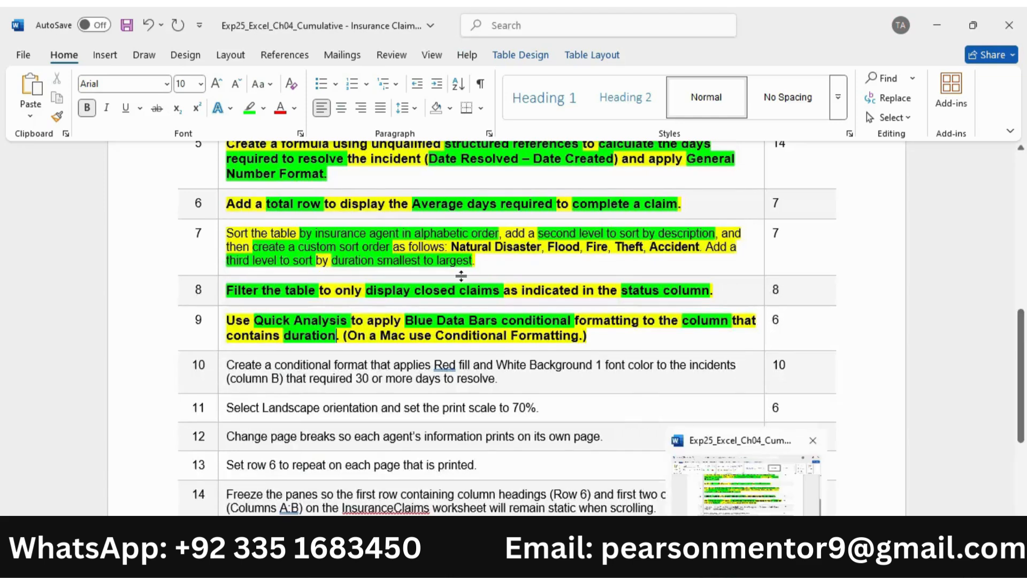
{"action": "scroll", "coordinate": [462, 276], "scroll_direction": "down", "scroll_amount": 2}
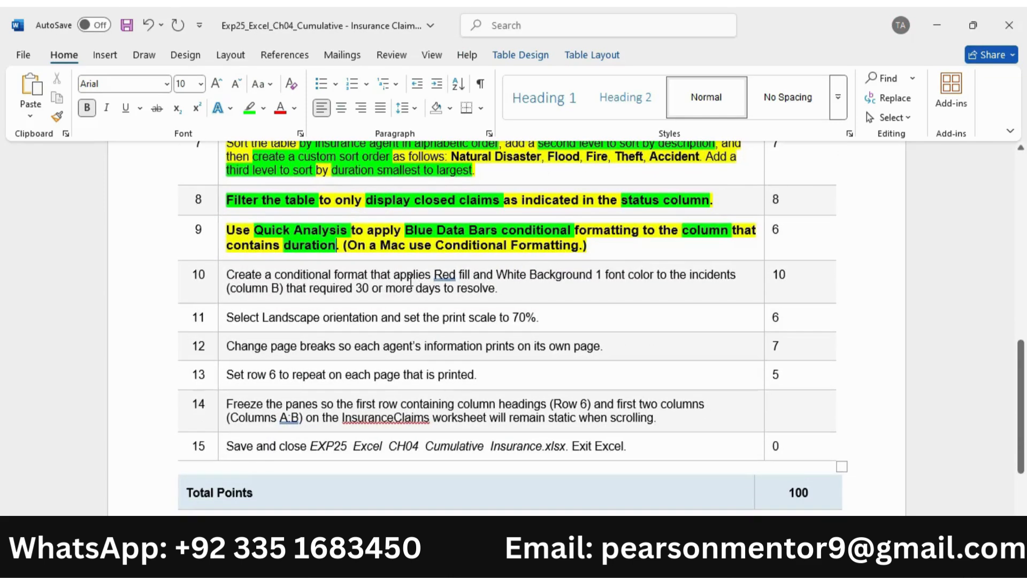
{"action": "left_click", "coordinate": [222, 286]}
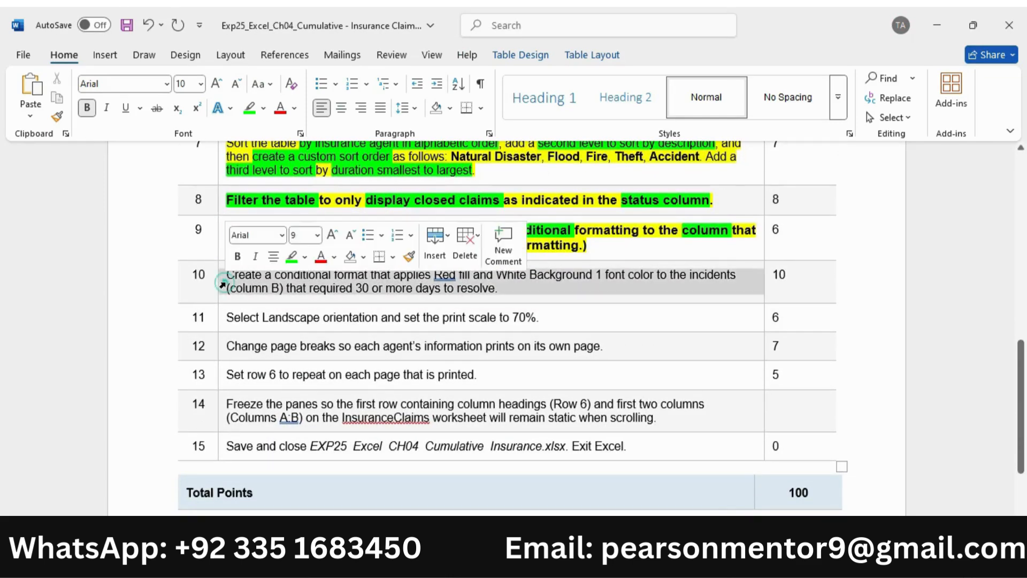
{"action": "left_click", "coordinate": [237, 257]}
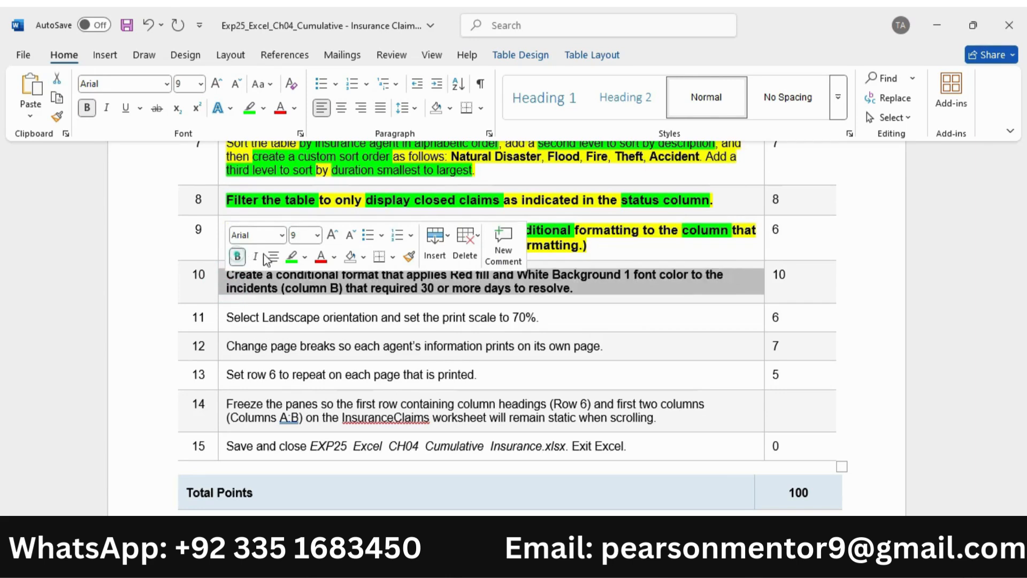
{"action": "left_click", "coordinate": [331, 234]}
{"action": "left_click", "coordinate": [305, 257]}
{"action": "left_click", "coordinate": [294, 307]}
{"action": "left_click", "coordinate": [454, 293]}
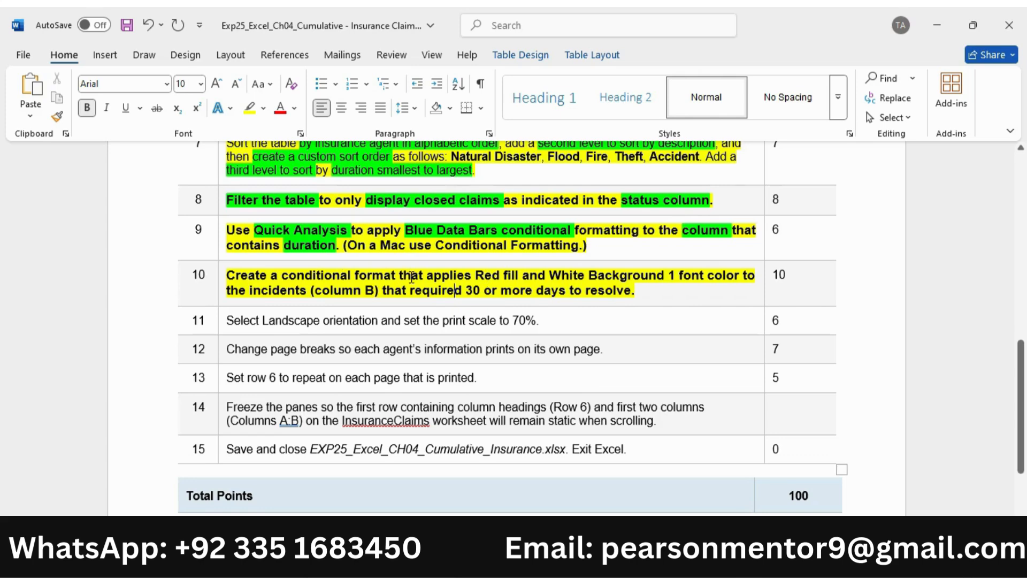
Highlight "conditional format", "Red fill" and "White Background 1" in instruction 10 in bright green.
{"action": "left_click_drag", "start_coordinate": [369, 277], "coordinate": [399, 276]}
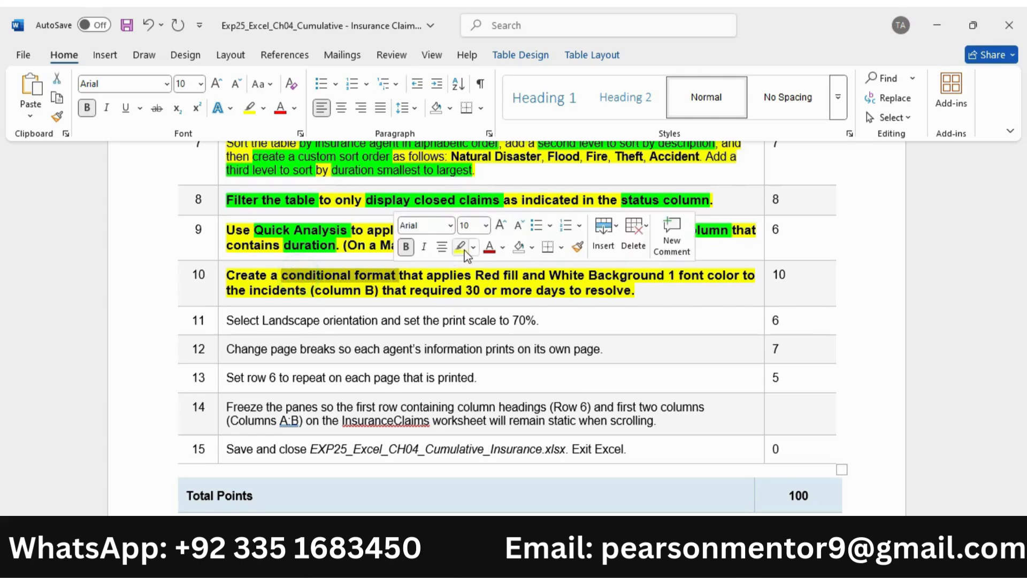
{"action": "left_click", "coordinate": [473, 247]}
{"action": "left_click", "coordinate": [487, 295]}
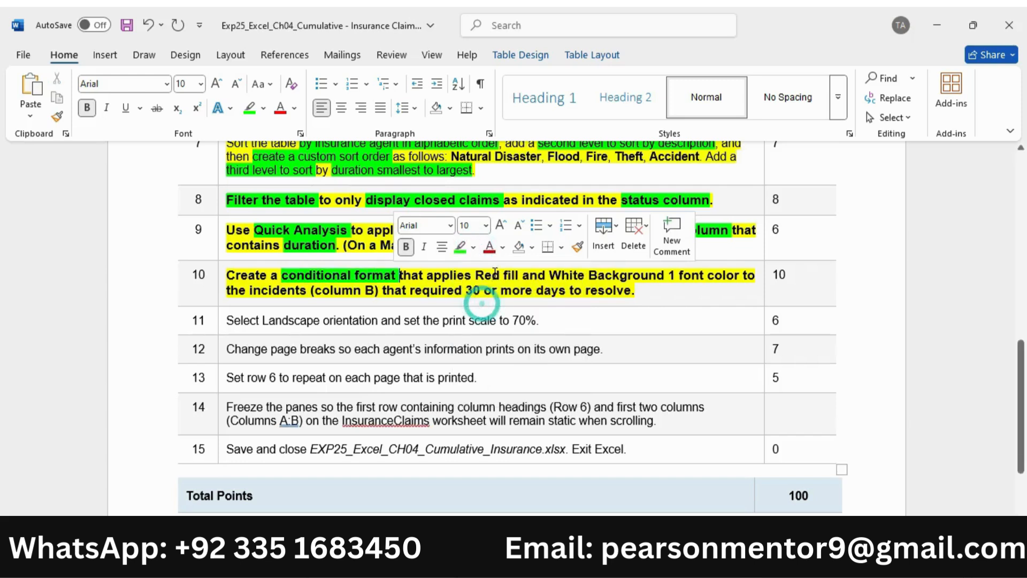
{"action": "left_click_drag", "start_coordinate": [480, 274], "coordinate": [677, 276]}
{"action": "left_click", "coordinate": [580, 248]}
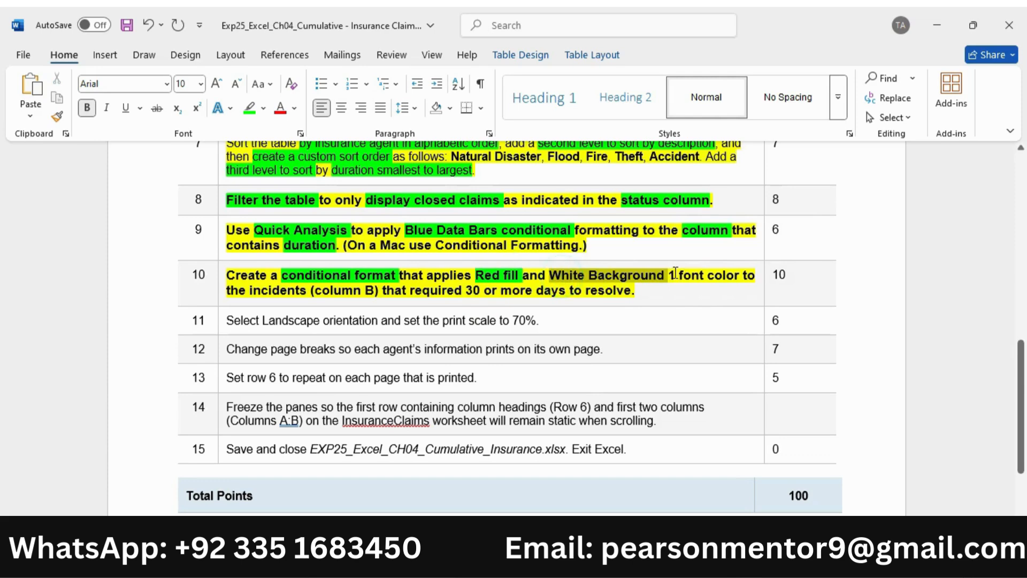
{"action": "left_click", "coordinate": [740, 246]}
{"action": "left_click", "coordinate": [722, 284]}
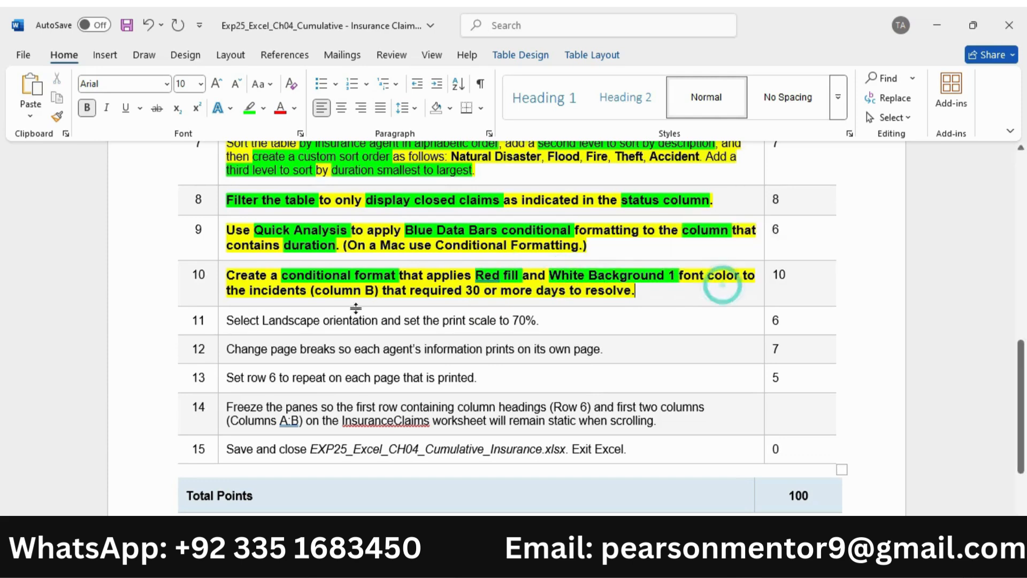
Highlight "incidents (column B" and "30 or more days to resolve" in instruction 10 in bright green and return to Excel.
{"action": "left_click_drag", "start_coordinate": [249, 290], "coordinate": [376, 290]}
{"action": "left_click", "coordinate": [437, 270]}
{"action": "left_click_drag", "start_coordinate": [465, 290], "coordinate": [633, 291]}
{"action": "left_click", "coordinate": [684, 269]}
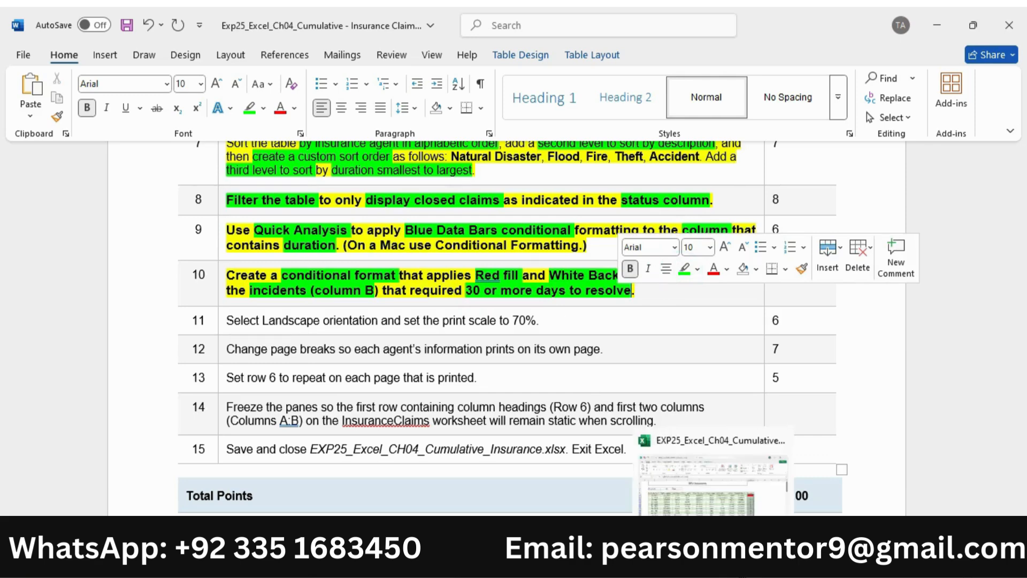
{"action": "left_click", "coordinate": [747, 558]}
{"action": "left_click", "coordinate": [712, 558]}
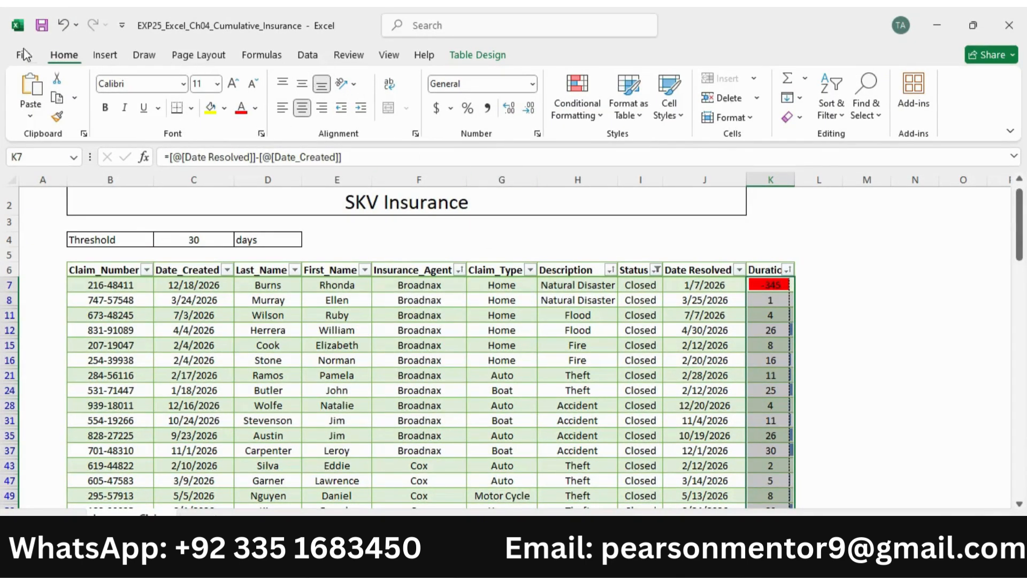
{"action": "left_click", "coordinate": [508, 390]}
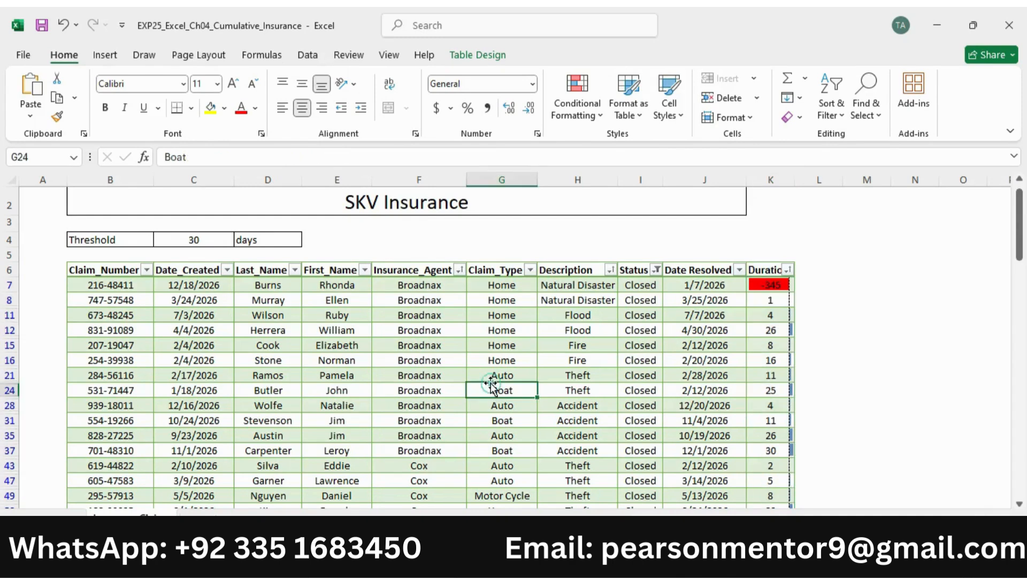
{"action": "left_click", "coordinate": [574, 95]}
{"action": "left_click", "coordinate": [613, 305]}
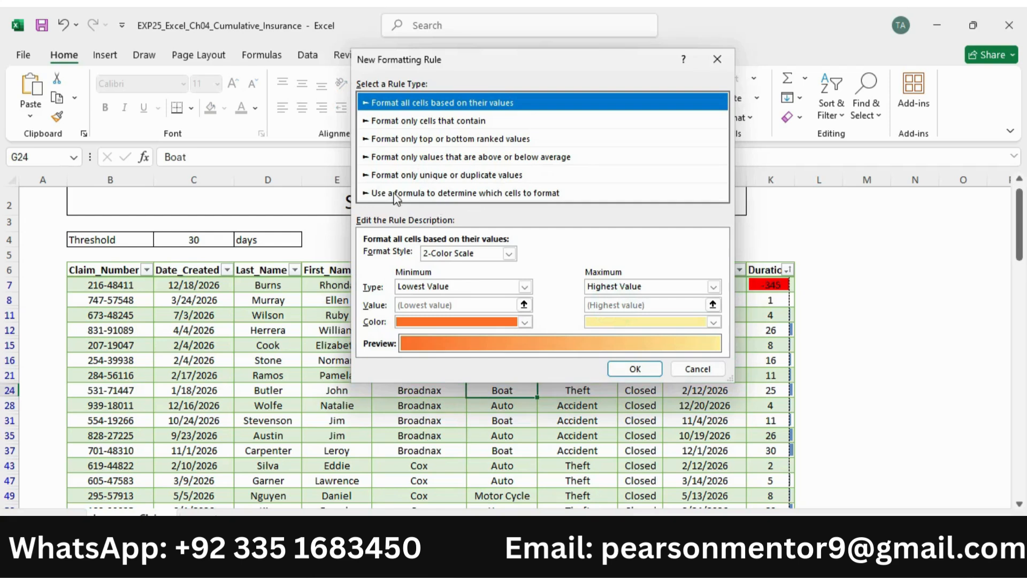
{"action": "left_click", "coordinate": [429, 196]}
{"action": "left_click", "coordinate": [407, 257]}
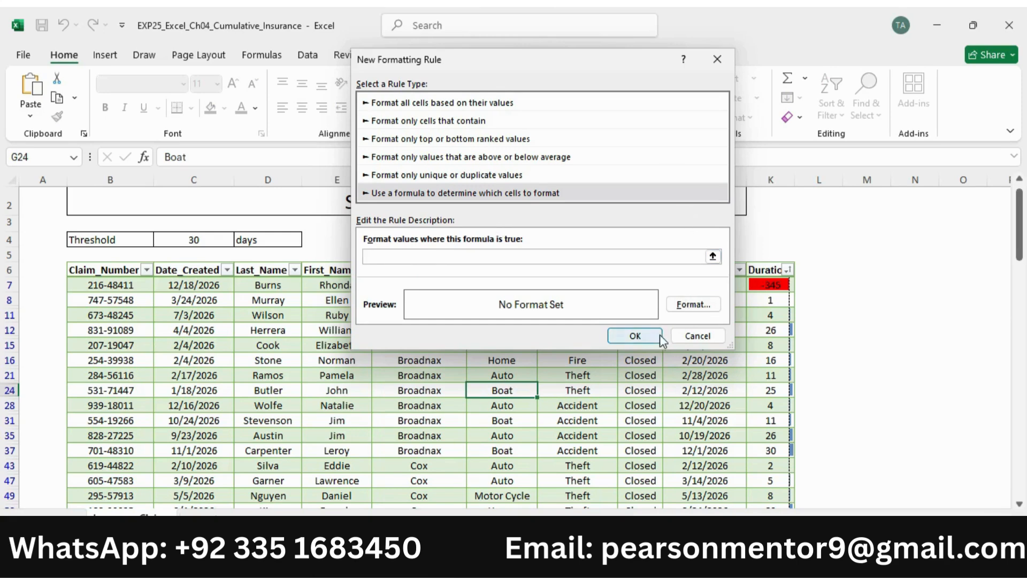
{"action": "left_click", "coordinate": [698, 336]}
Select the claim numbers in B7:B212 and start a new conditional formatting rule that uses a formula.
{"action": "scroll", "coordinate": [119, 286], "scroll_direction": "up", "scroll_amount": 1}
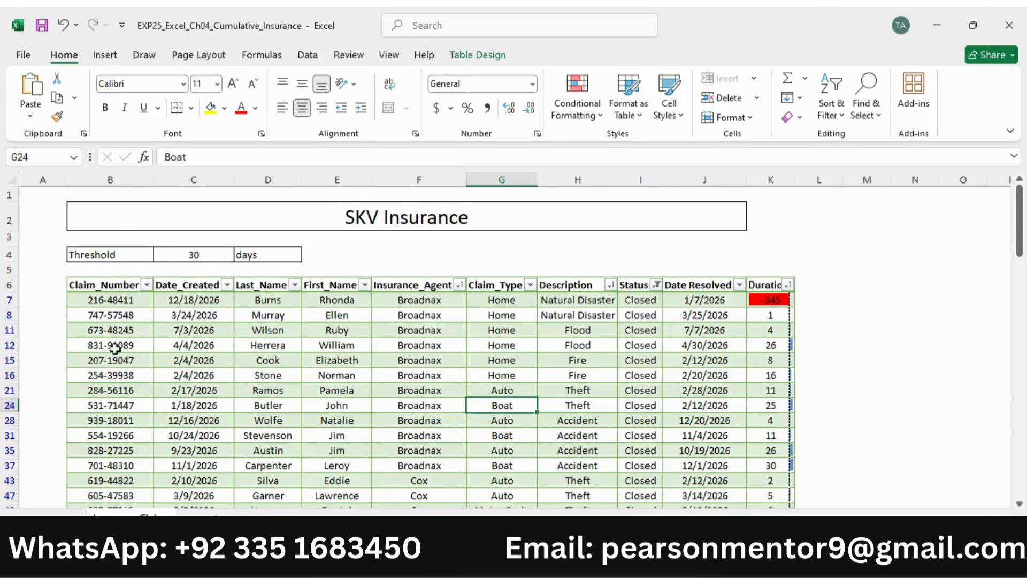
{"action": "left_click_drag", "start_coordinate": [109, 304], "coordinate": [152, 450]}
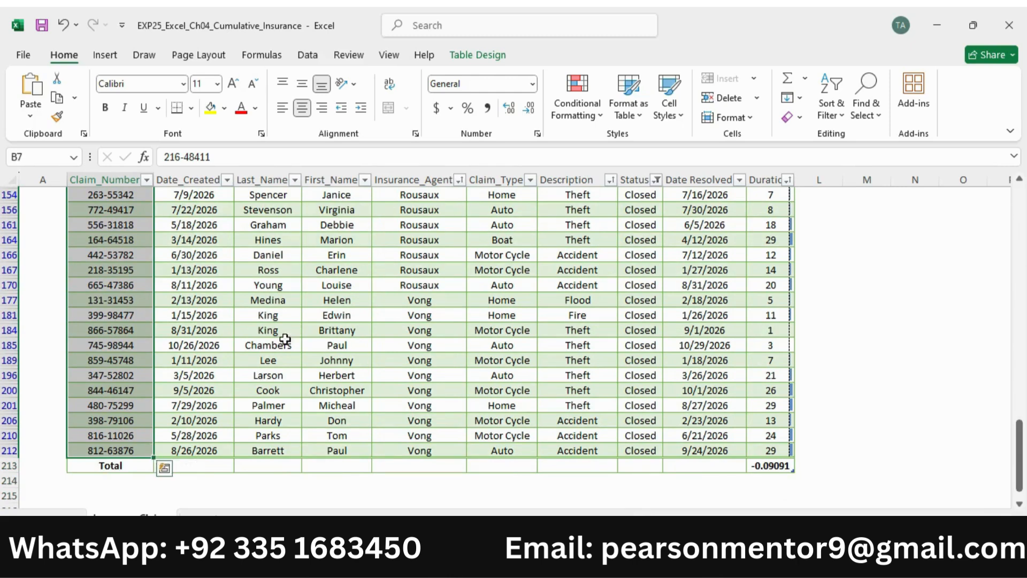
{"action": "left_click", "coordinate": [570, 105]}
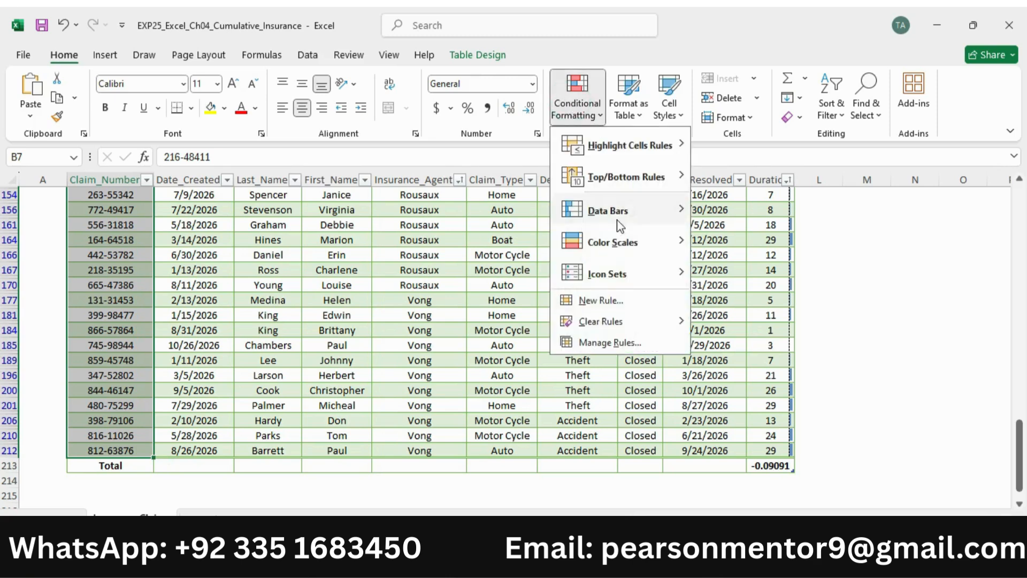
{"action": "left_click", "coordinate": [597, 297]}
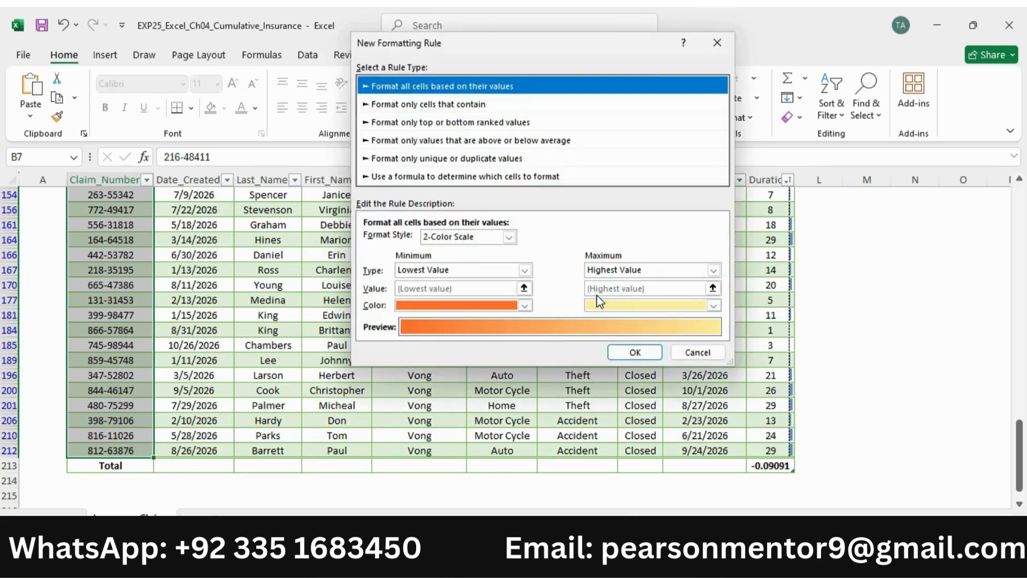
{"action": "left_click", "coordinate": [420, 176]}
{"action": "left_click", "coordinate": [414, 240]}
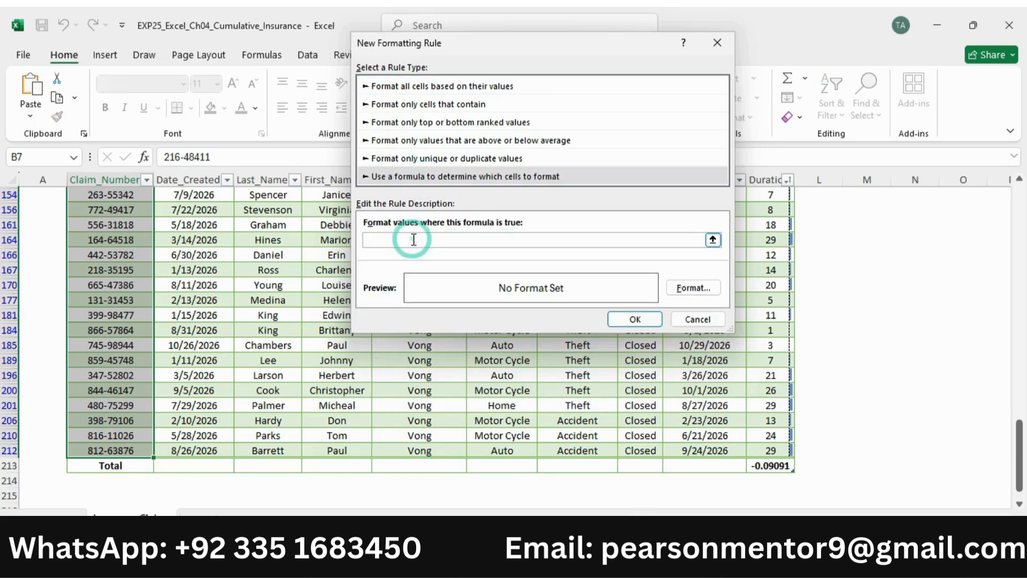
Set the rule's formula to =$K7>=30, checking the required number of days in the Word instructions.
{"action": "type", "text": "="}
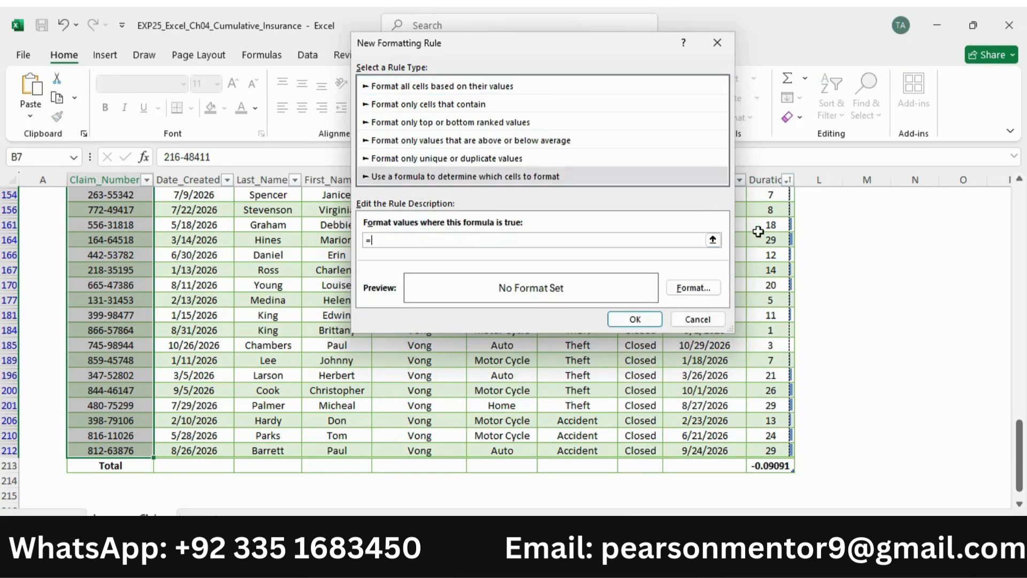
{"action": "left_click_drag", "start_coordinate": [1019, 425], "coordinate": [1011, 179]}
{"action": "left_click", "coordinate": [386, 240]}
{"action": "type", "text": "s"}
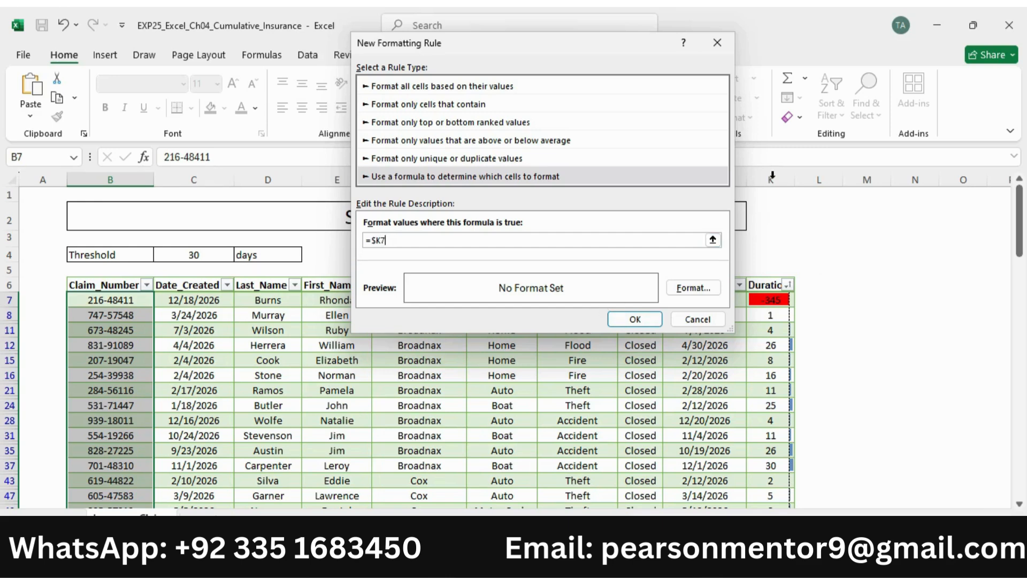
{"action": "left_click", "coordinate": [763, 443]}
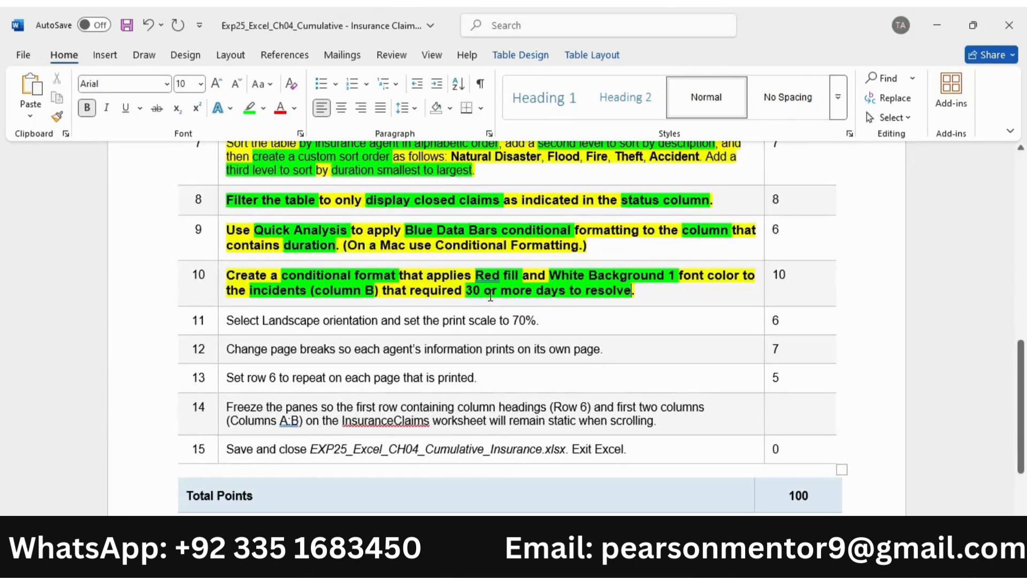
{"action": "left_click", "coordinate": [713, 556]}
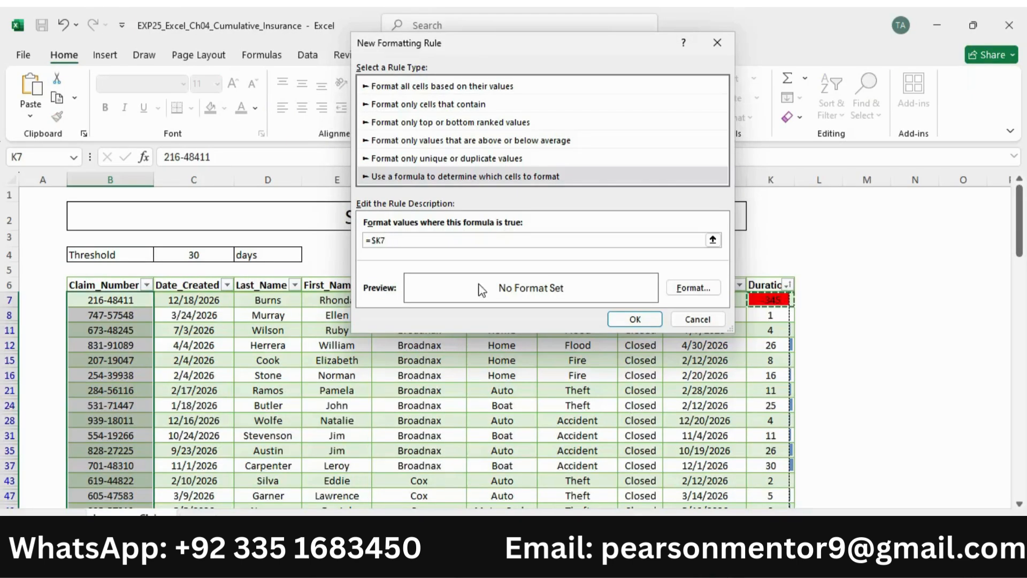
{"action": "type", "text": ">=30"}
{"action": "left_click", "coordinate": [689, 287]}
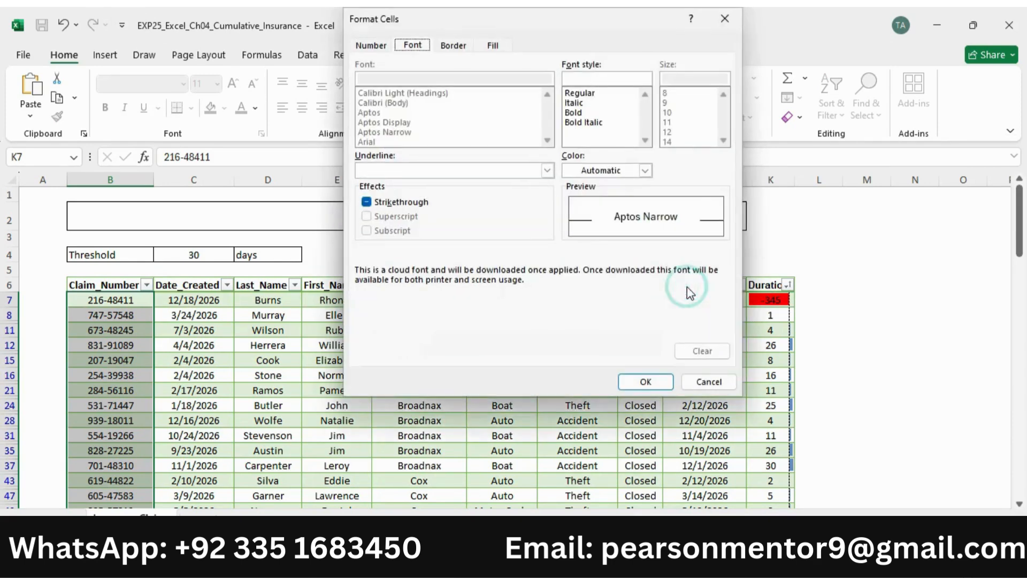
{"action": "left_click", "coordinate": [742, 556]}
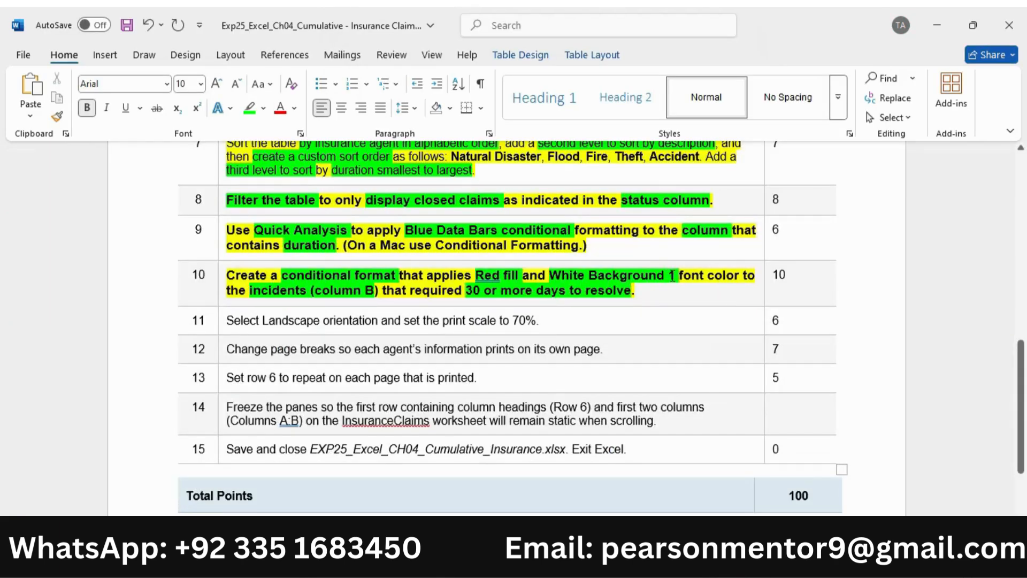
{"action": "left_click", "coordinate": [713, 556]}
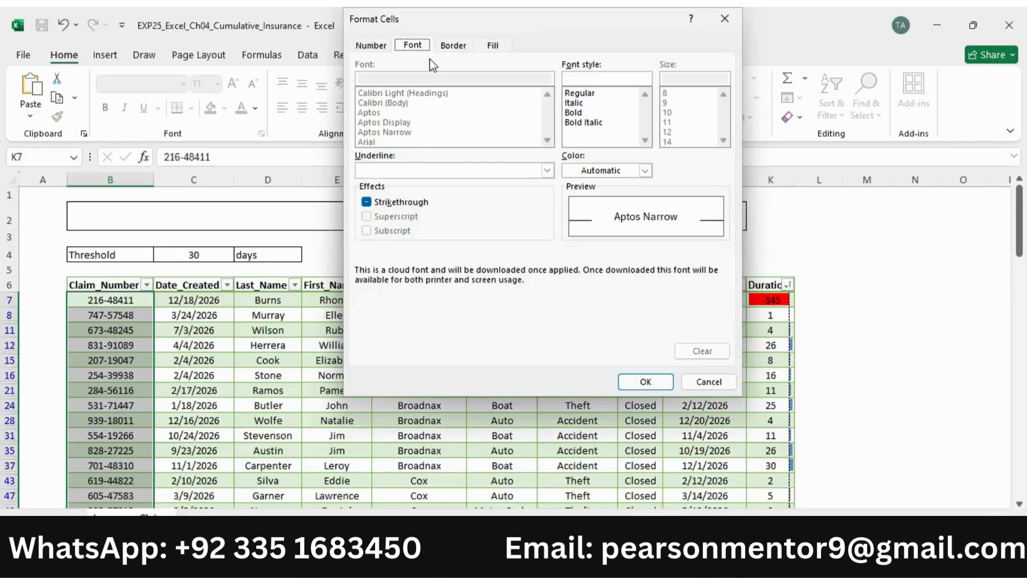
{"action": "left_click", "coordinate": [412, 45]}
{"action": "left_click", "coordinate": [646, 171]}
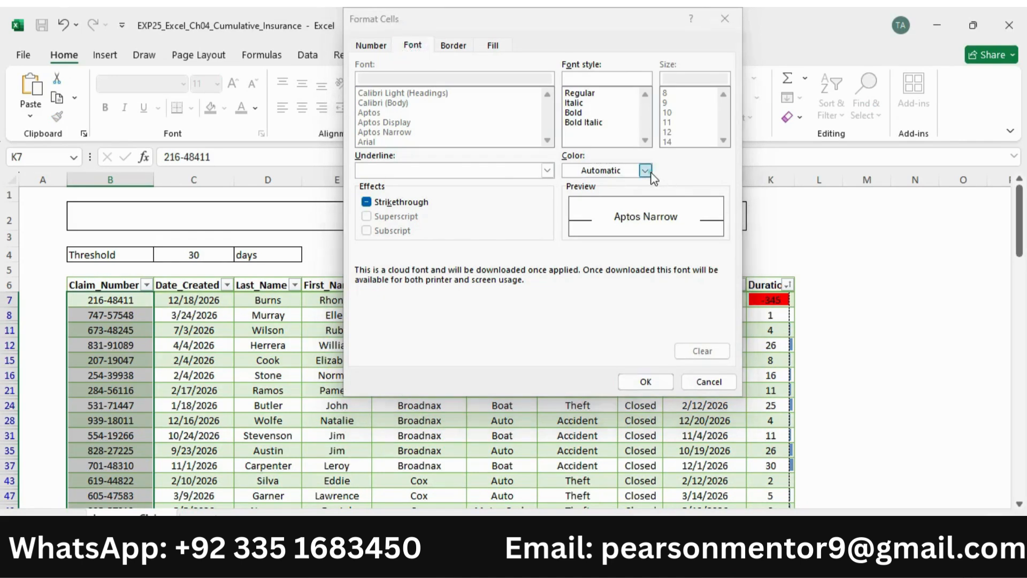
{"action": "left_click", "coordinate": [646, 170]}
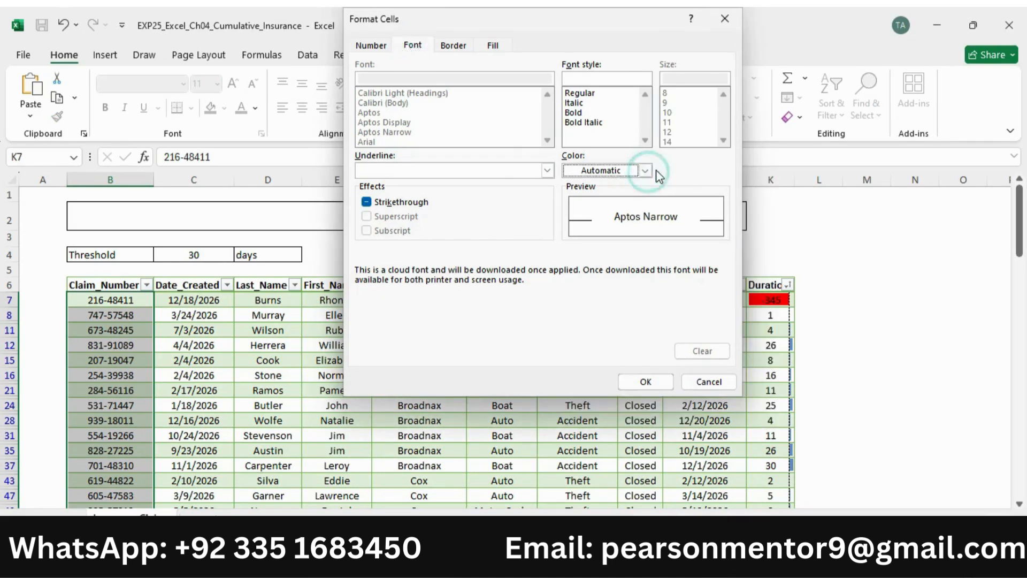
{"action": "left_click", "coordinate": [646, 171]}
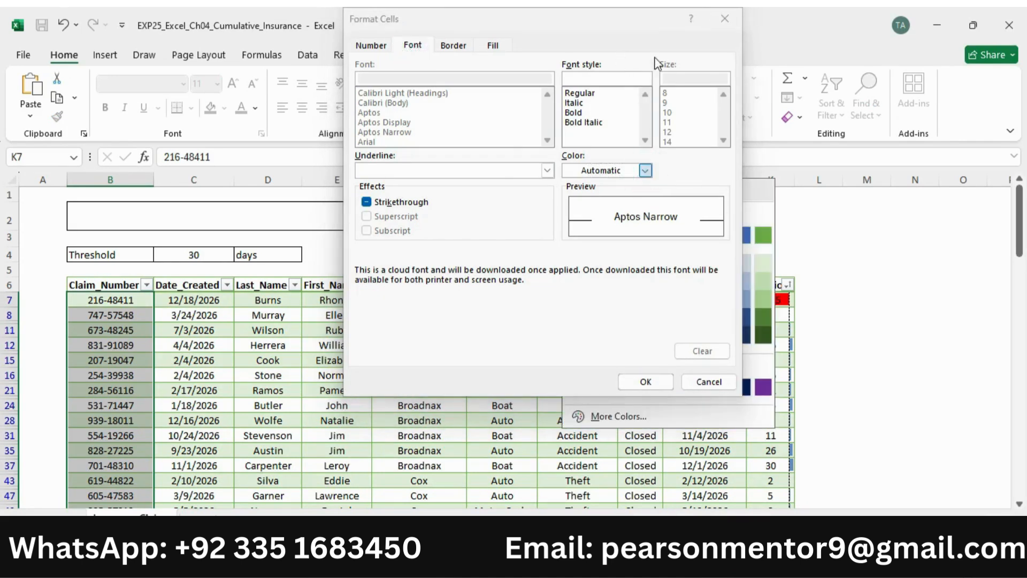
{"action": "left_click", "coordinate": [722, 18]}
{"action": "left_click", "coordinate": [722, 18]}
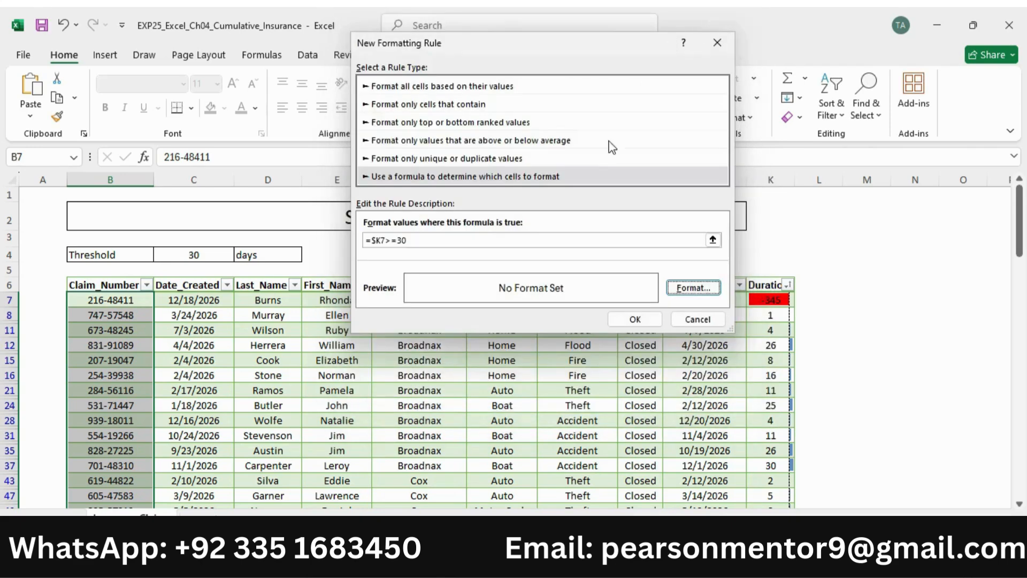
Give the rule a White, Background 1 font color and a standard Red fill, and apply it to the claim numbers.
{"action": "left_click", "coordinate": [693, 289]}
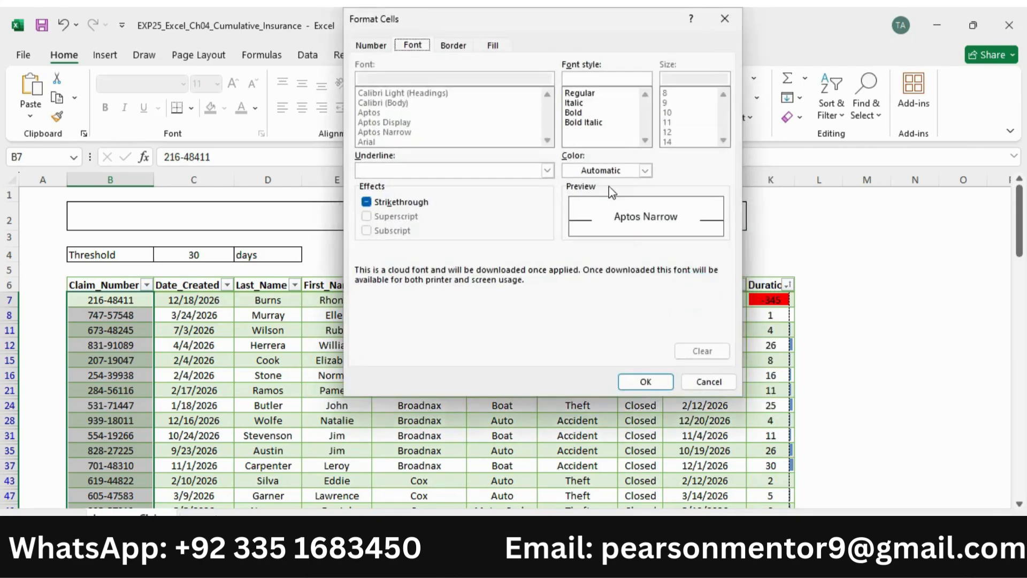
{"action": "left_click", "coordinate": [645, 170]}
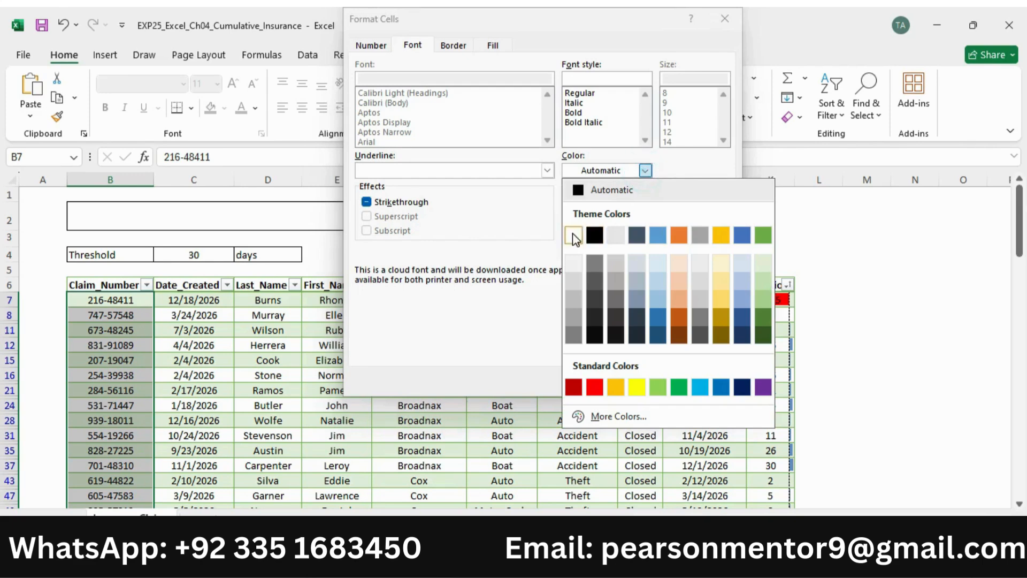
{"action": "left_click", "coordinate": [574, 236]}
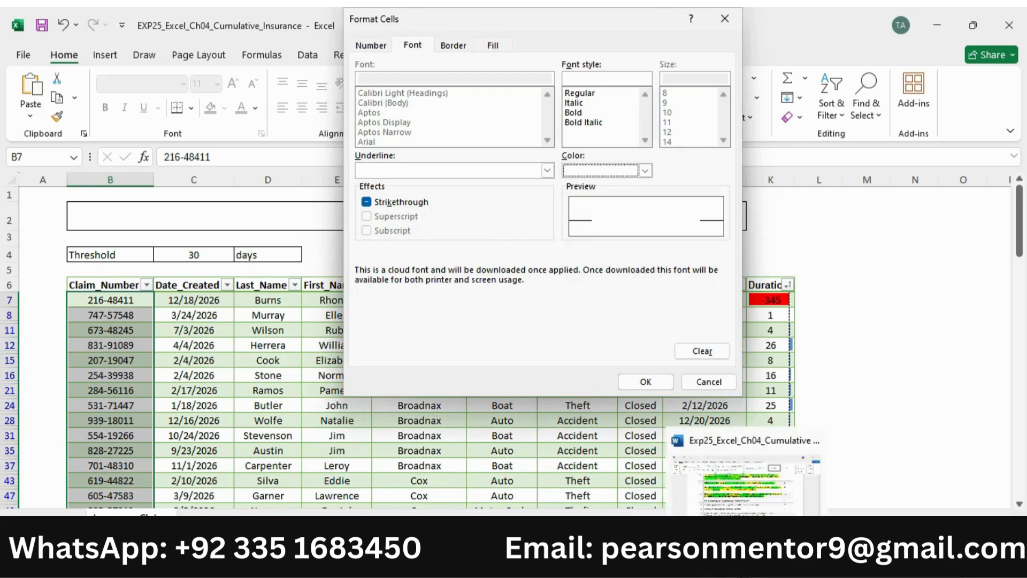
{"action": "left_click", "coordinate": [743, 562]}
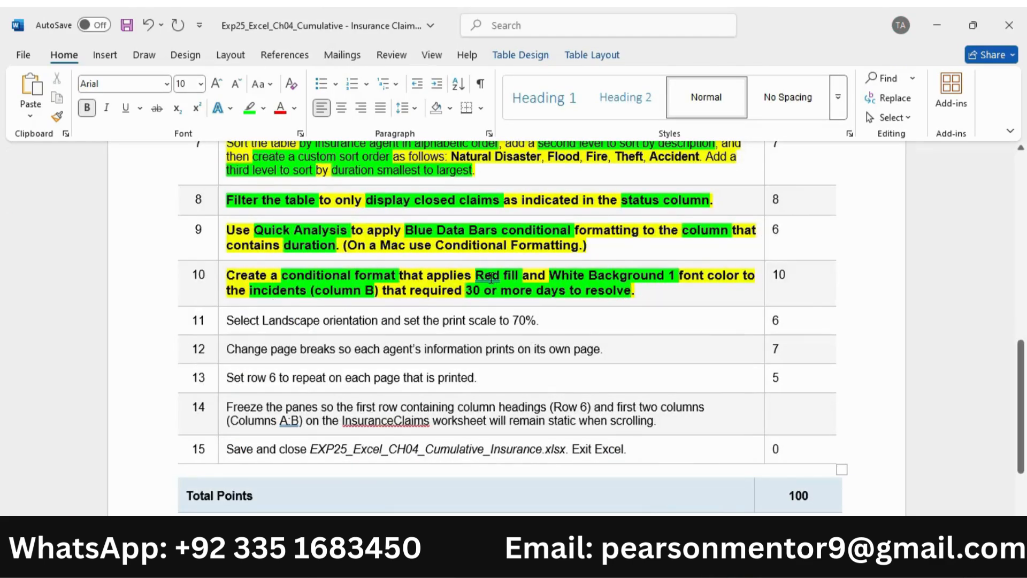
{"action": "left_click", "coordinate": [713, 562]}
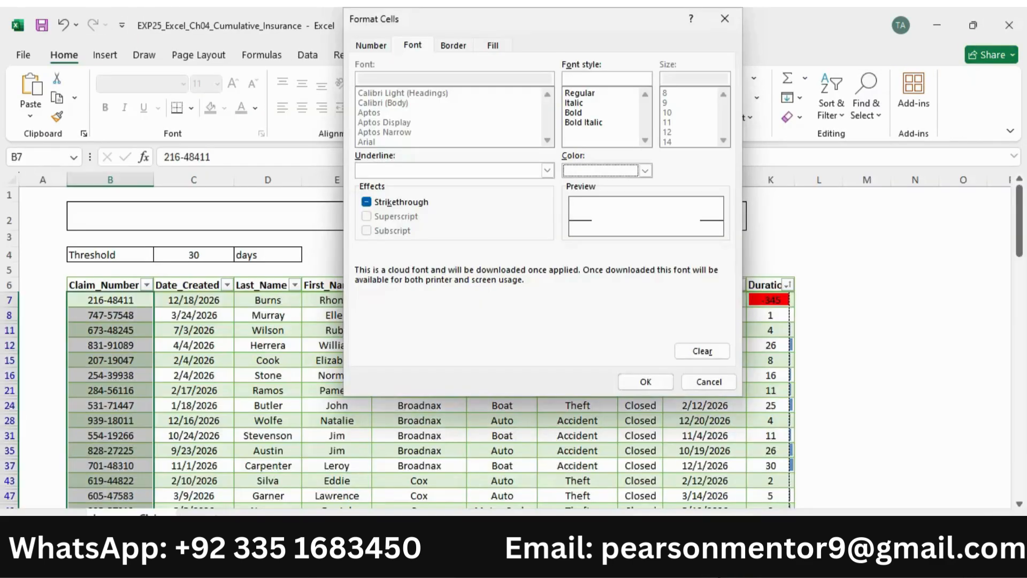
{"action": "left_click", "coordinate": [494, 49]}
{"action": "left_click", "coordinate": [382, 193]}
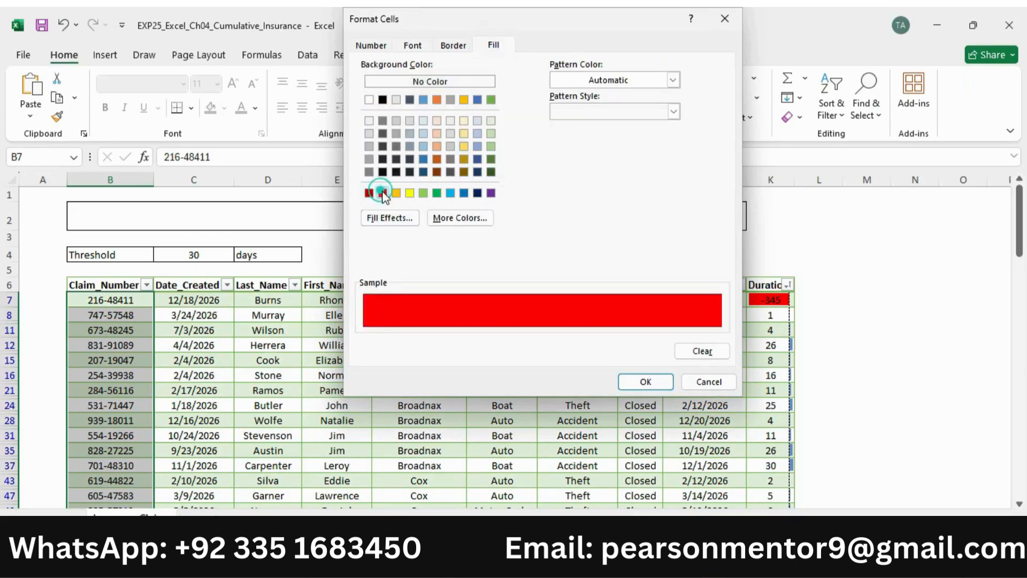
{"action": "left_click", "coordinate": [646, 381]}
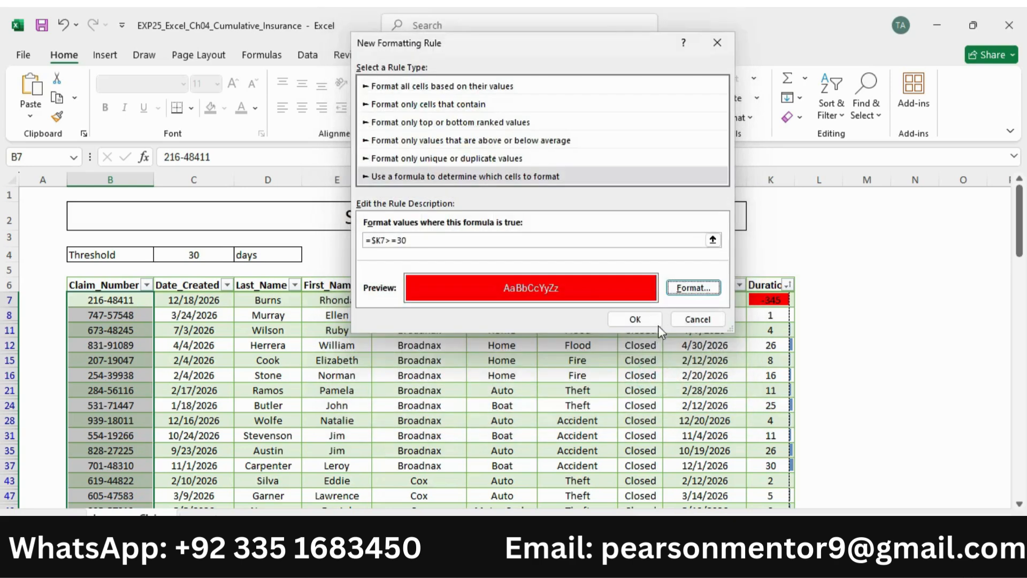
{"action": "left_click", "coordinate": [642, 319]}
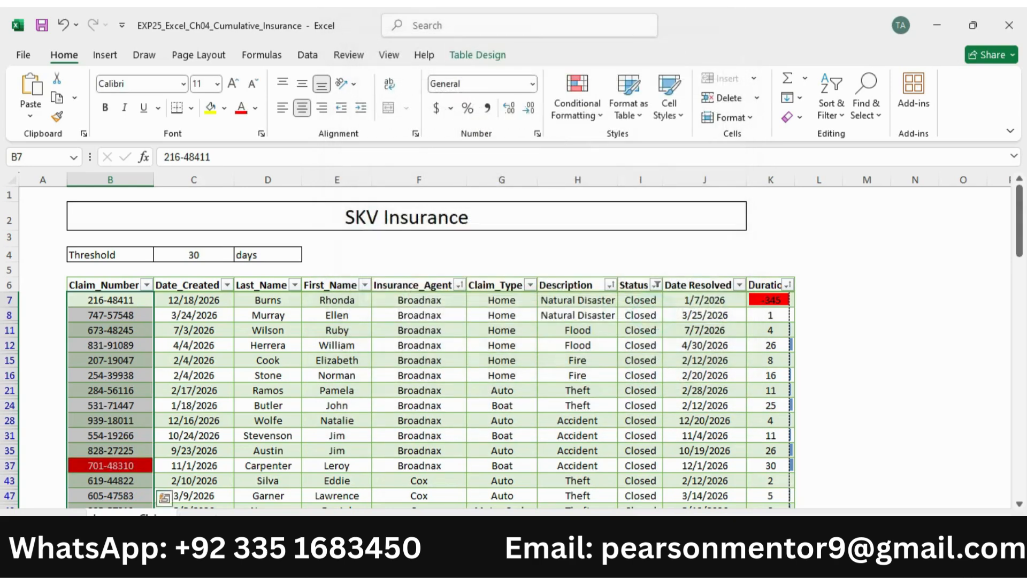
Review the formatted claim numbers, switch to Word and format the instruction 11 text as bold, size 10, with yellow highlighting.
{"action": "scroll", "coordinate": [716, 472], "scroll_direction": "down", "scroll_amount": 5}
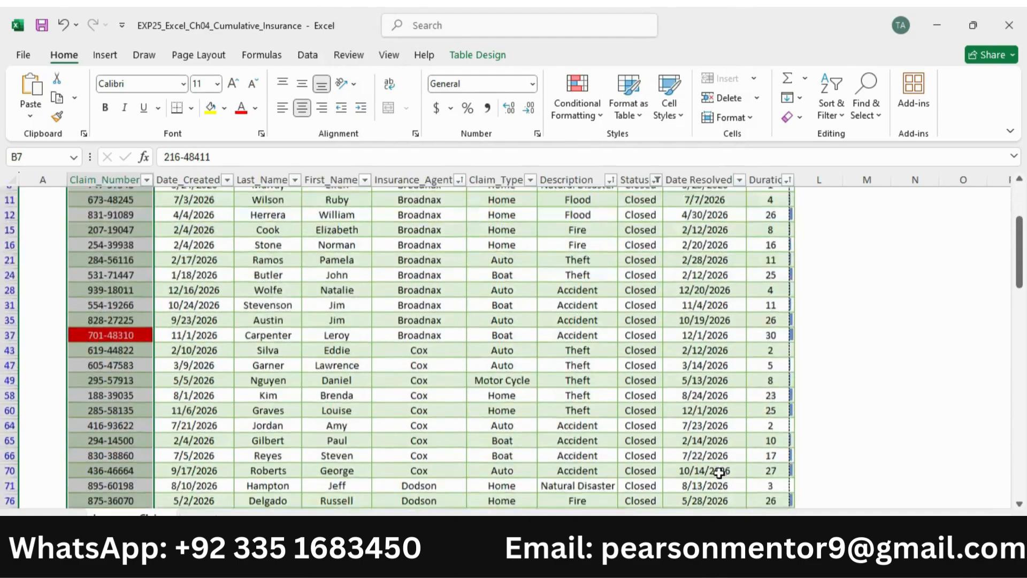
{"action": "scroll", "coordinate": [656, 456], "scroll_direction": "down", "scroll_amount": 10}
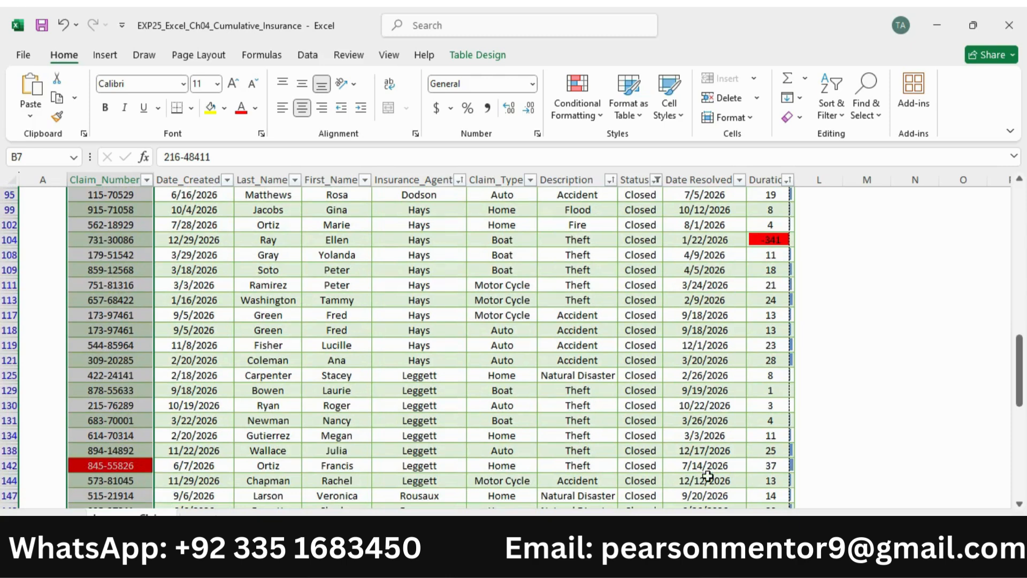
{"action": "scroll", "coordinate": [679, 444], "scroll_direction": "down", "scroll_amount": 10}
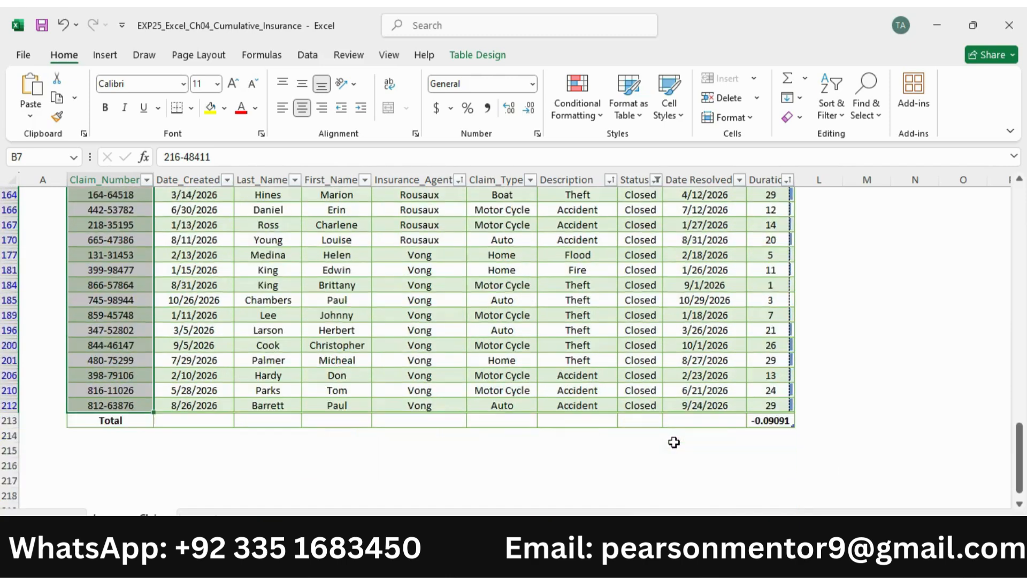
{"action": "left_click_drag", "start_coordinate": [1019, 445], "coordinate": [1021, 198]}
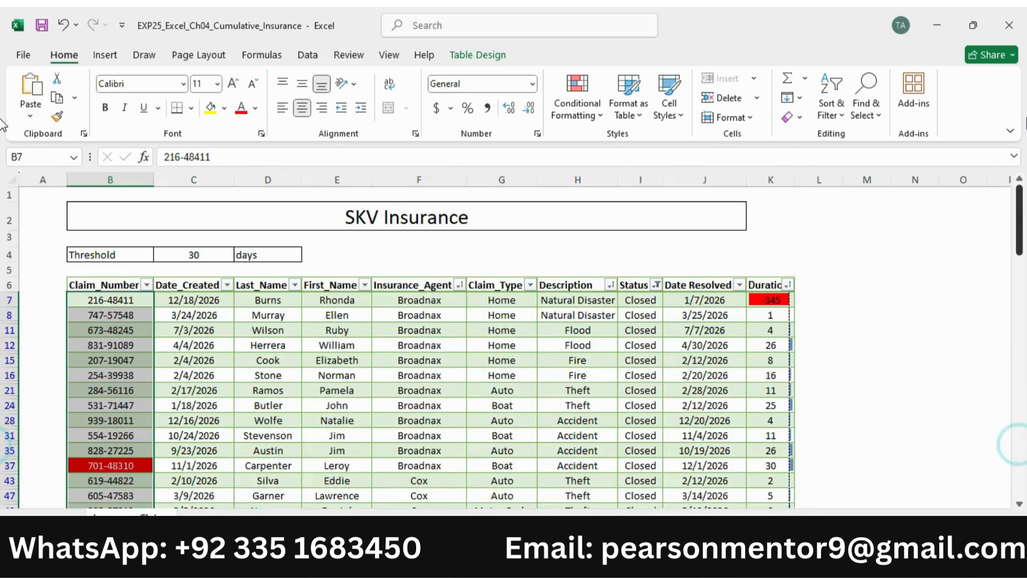
{"action": "left_click", "coordinate": [749, 479]}
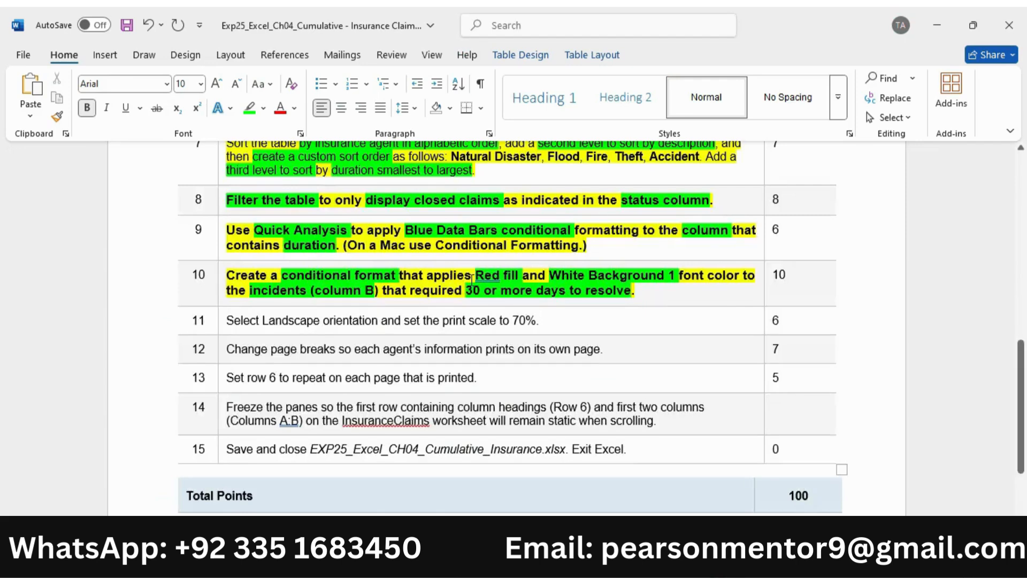
{"action": "scroll", "coordinate": [369, 294], "scroll_direction": "down", "scroll_amount": 1}
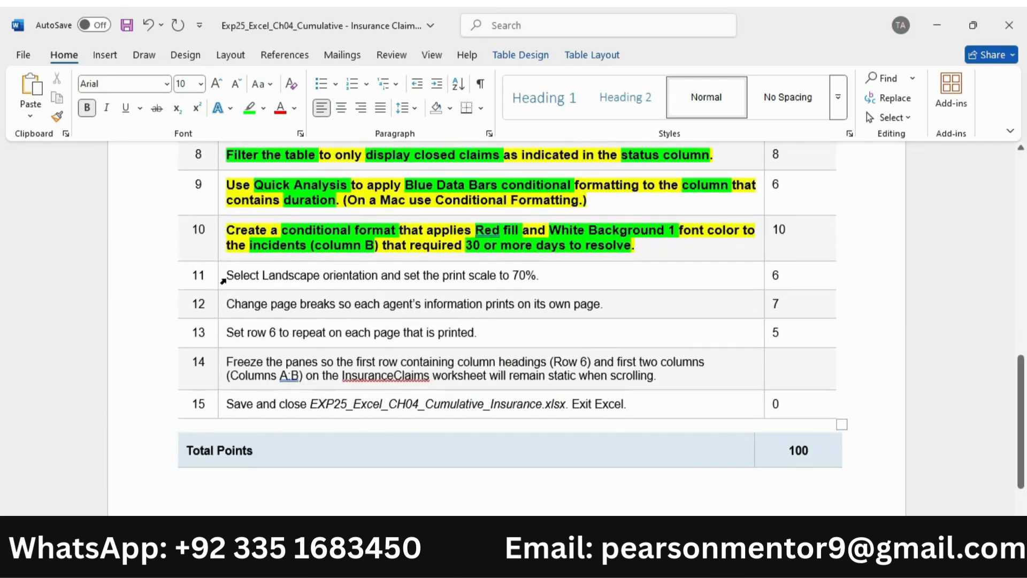
{"action": "left_click", "coordinate": [223, 281]}
{"action": "left_click", "coordinate": [238, 253]}
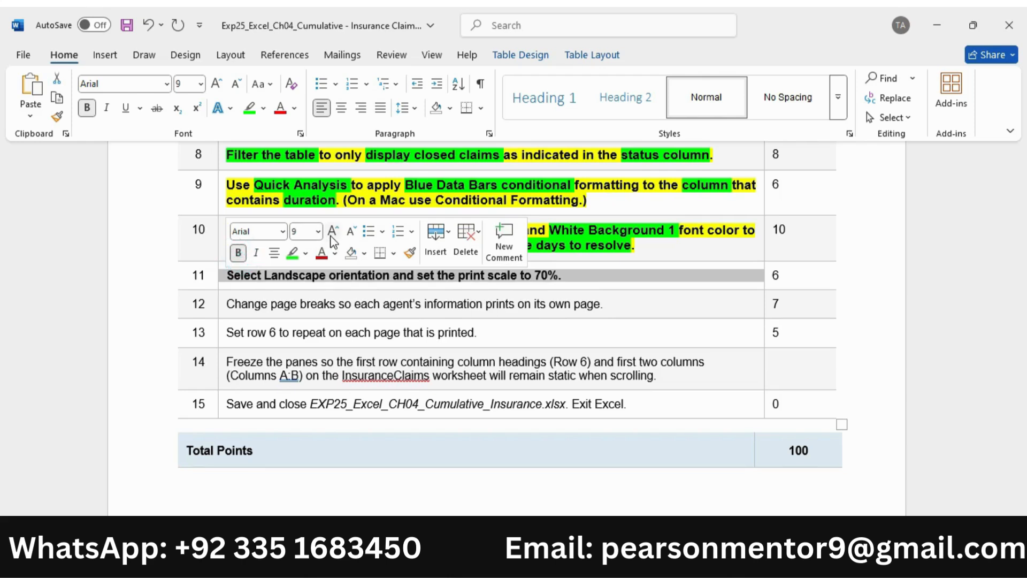
{"action": "left_click", "coordinate": [333, 232]}
{"action": "left_click", "coordinate": [306, 253]}
{"action": "left_click", "coordinate": [297, 307]}
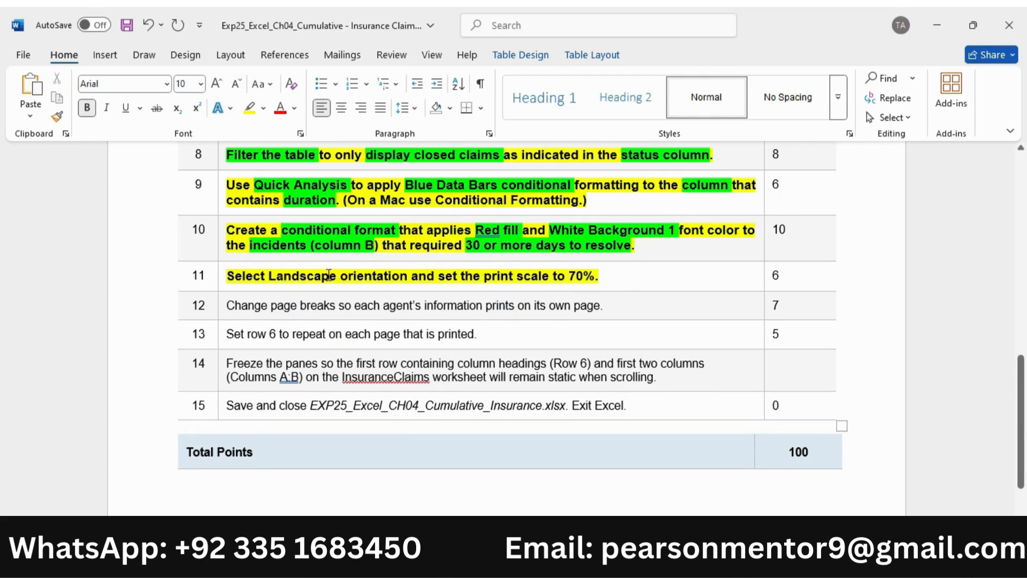
Highlight "Landscape orientation" and "print scale to 70%." in instruction 11 in bright green and return to Excel.
{"action": "left_click_drag", "start_coordinate": [283, 278], "coordinate": [409, 277]}
{"action": "left_click", "coordinate": [461, 248]}
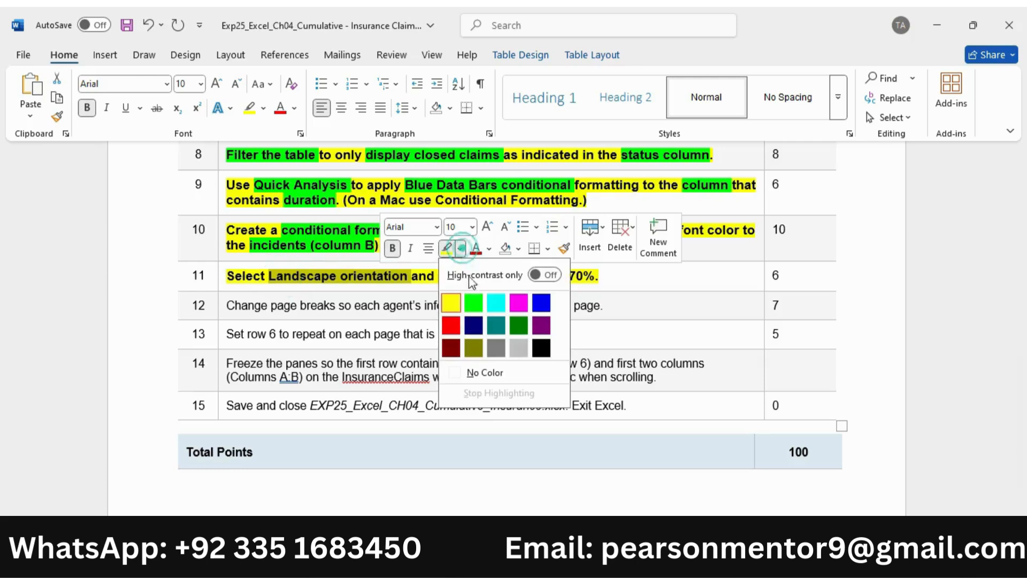
{"action": "left_click", "coordinate": [473, 303]}
{"action": "left_click_drag", "start_coordinate": [484, 276], "coordinate": [599, 276]}
{"action": "left_click", "coordinate": [658, 254]}
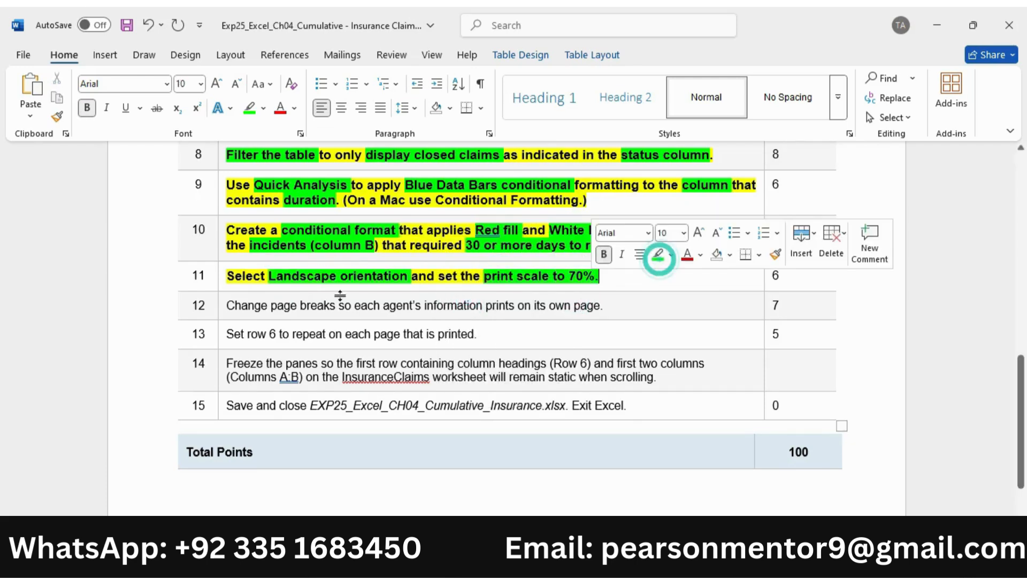
{"action": "left_click", "coordinate": [713, 561]}
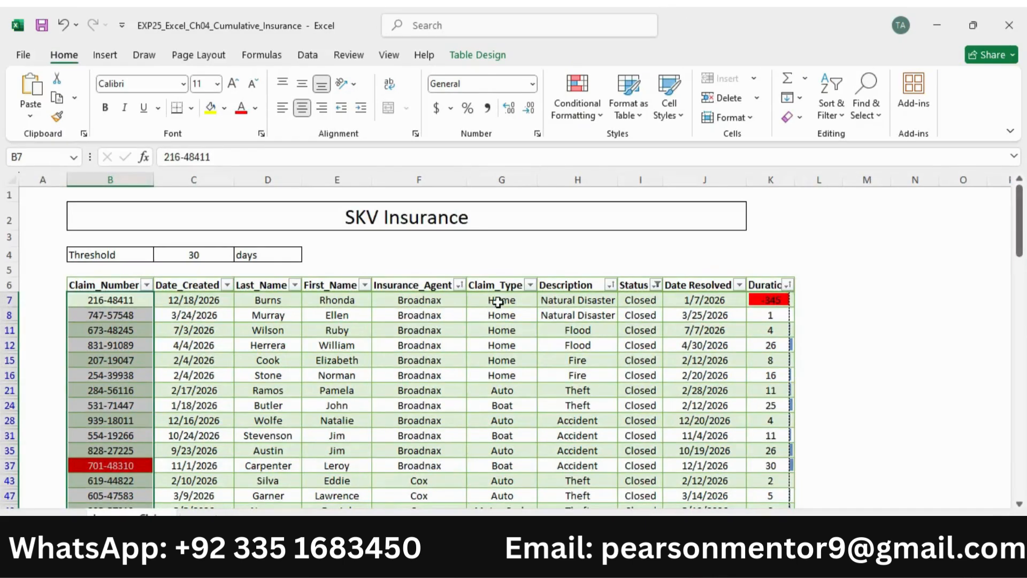
Set the worksheet to Landscape orientation and its print scale to 70%.
{"action": "left_click", "coordinate": [197, 57]}
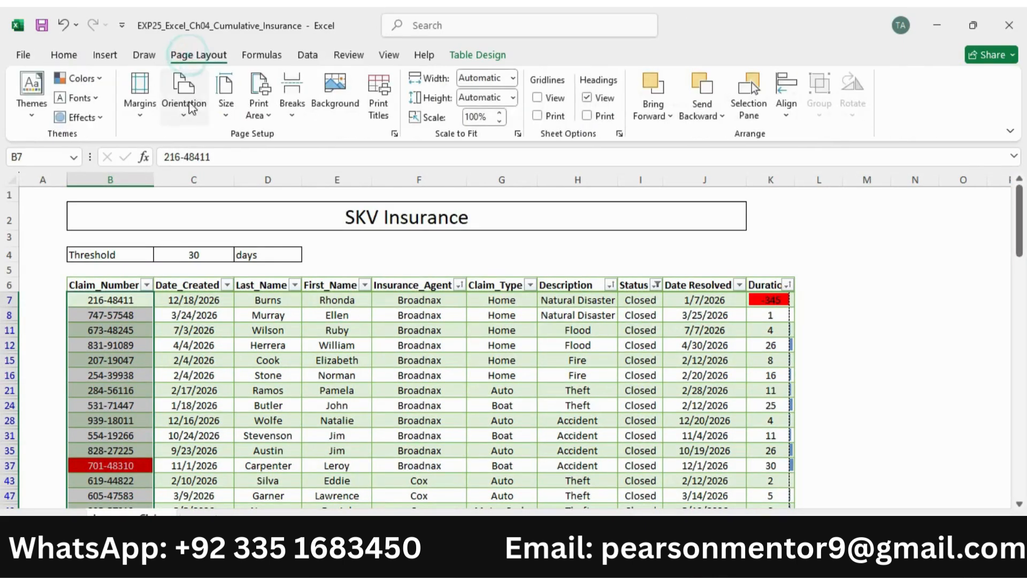
{"action": "left_click", "coordinate": [183, 99]}
{"action": "left_click", "coordinate": [217, 182]}
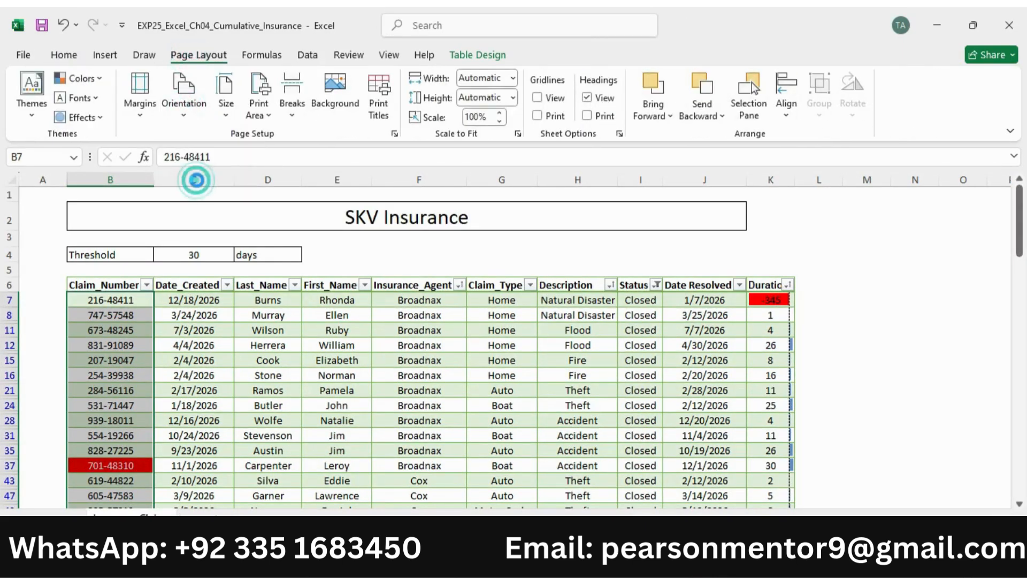
{"action": "left_click", "coordinate": [499, 122]}
{"action": "left_click", "coordinate": [499, 122]}
{"action": "left_click", "coordinate": [499, 122]}
{"action": "left_click", "coordinate": [499, 122]}
{"action": "left_click", "coordinate": [499, 122]}
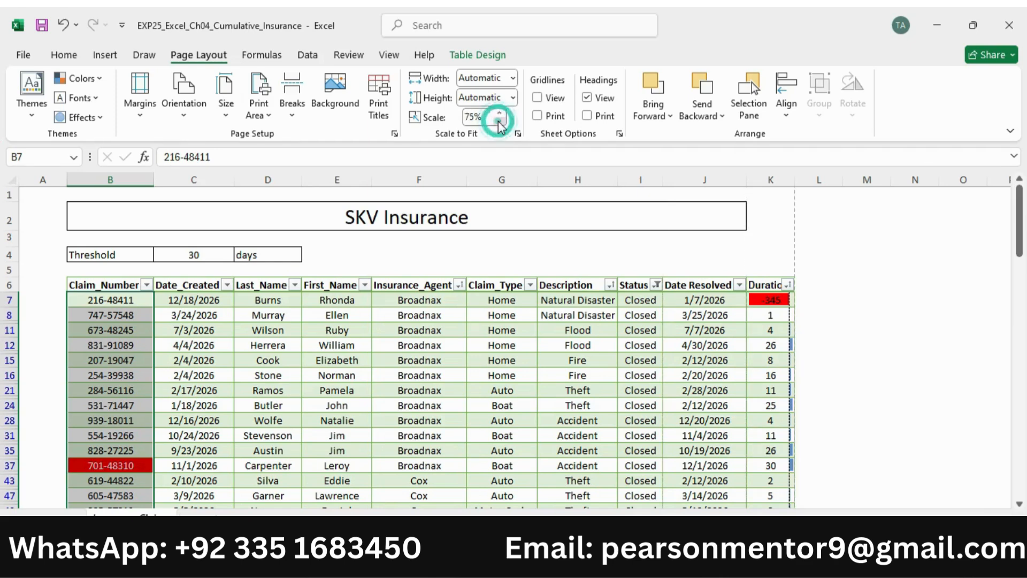
{"action": "left_click", "coordinate": [499, 122]}
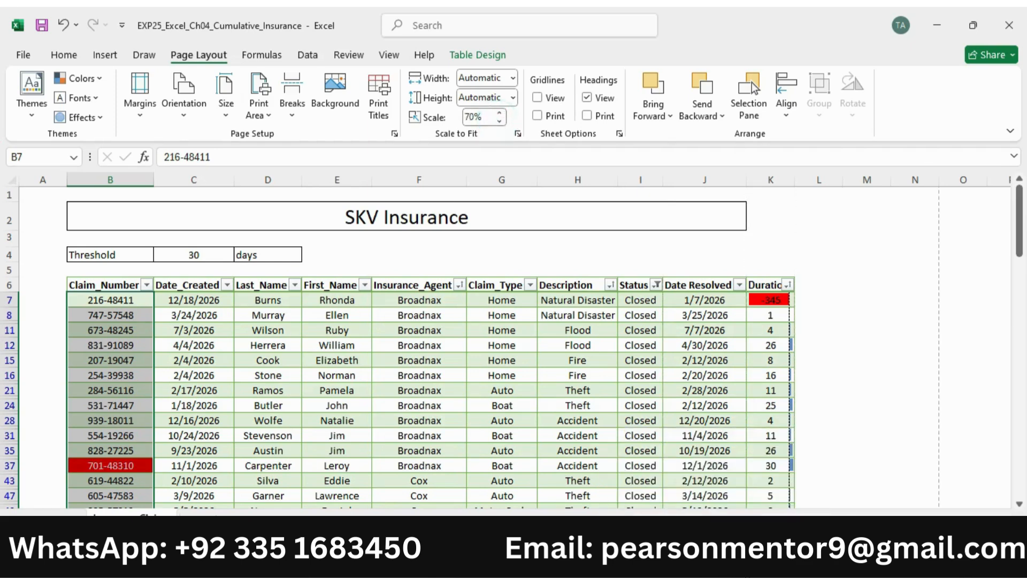
Switch to Word and format the instruction 12 text as bold, size 10, with yellow highlighting.
{"action": "key", "text": "alt+Tab"}
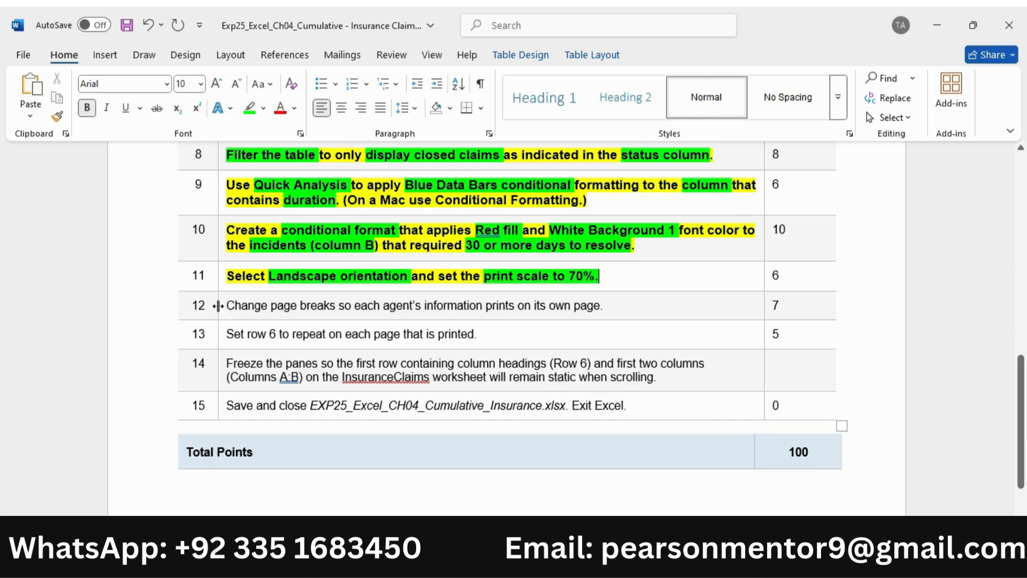
{"action": "left_click", "coordinate": [219, 306]}
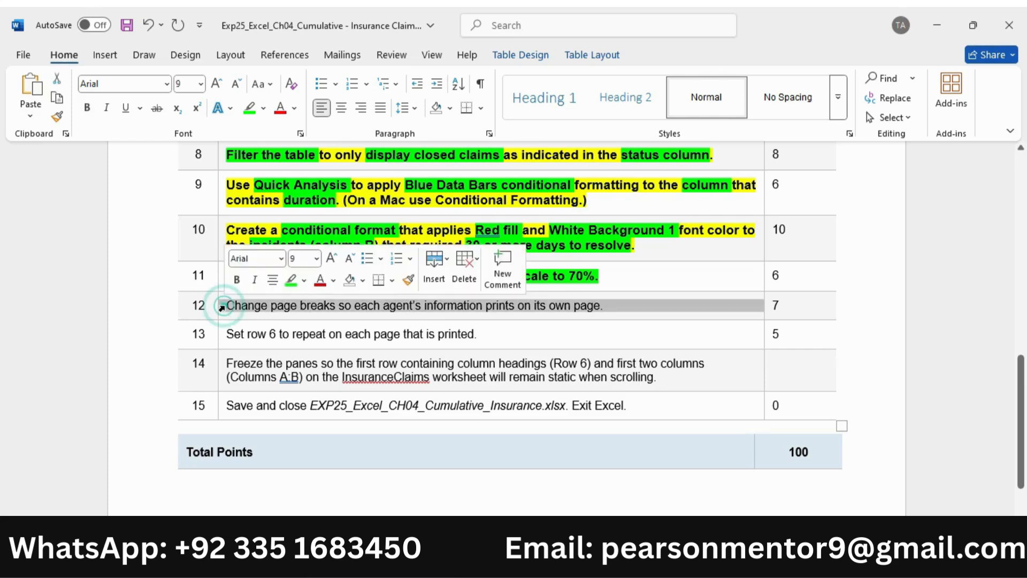
{"action": "left_click", "coordinate": [237, 279]}
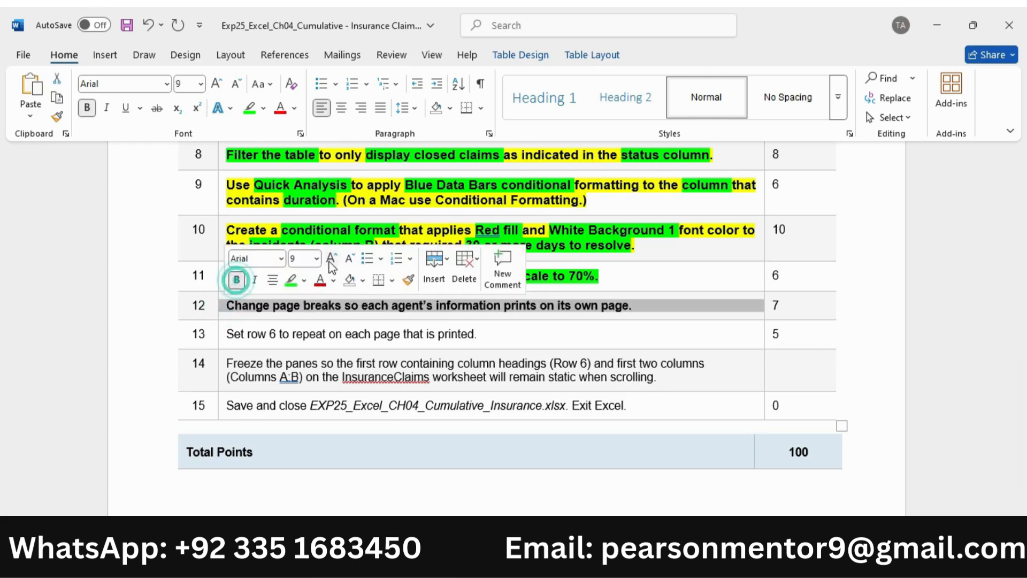
{"action": "left_click", "coordinate": [331, 259]}
{"action": "left_click", "coordinate": [304, 280]}
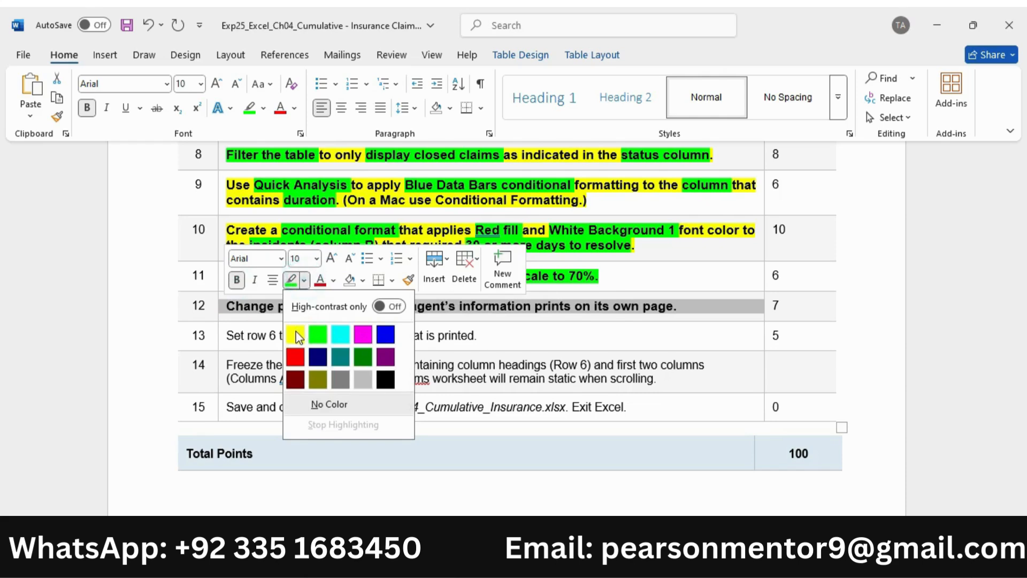
{"action": "left_click", "coordinate": [296, 335]}
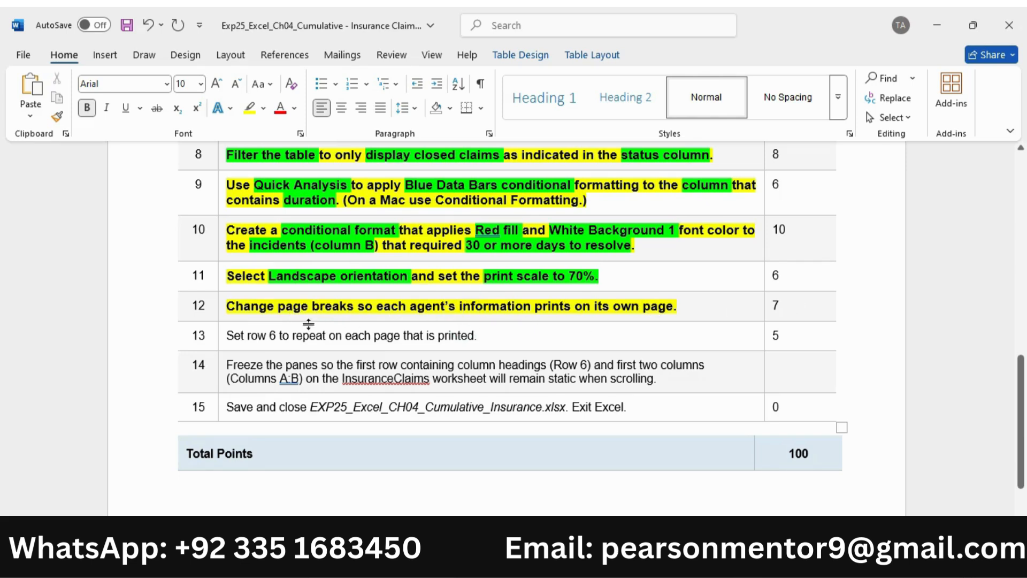
Highlight "page breaks" and the wording about the agent's information in instruction 12 in bright green and return to Excel.
{"action": "left_click_drag", "start_coordinate": [293, 313], "coordinate": [354, 310]}
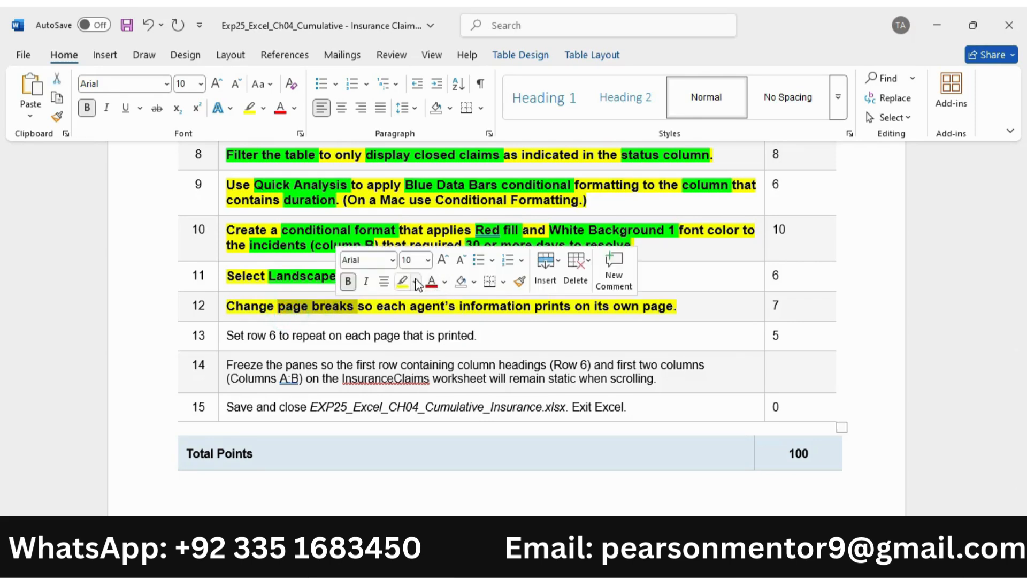
{"action": "left_click", "coordinate": [416, 280]}
{"action": "left_click", "coordinate": [424, 334]}
{"action": "left_click_drag", "start_coordinate": [418, 307], "coordinate": [668, 306]}
{"action": "left_click", "coordinate": [636, 278]}
{"action": "left_click", "coordinate": [730, 281]}
{"action": "left_click", "coordinate": [714, 562]}
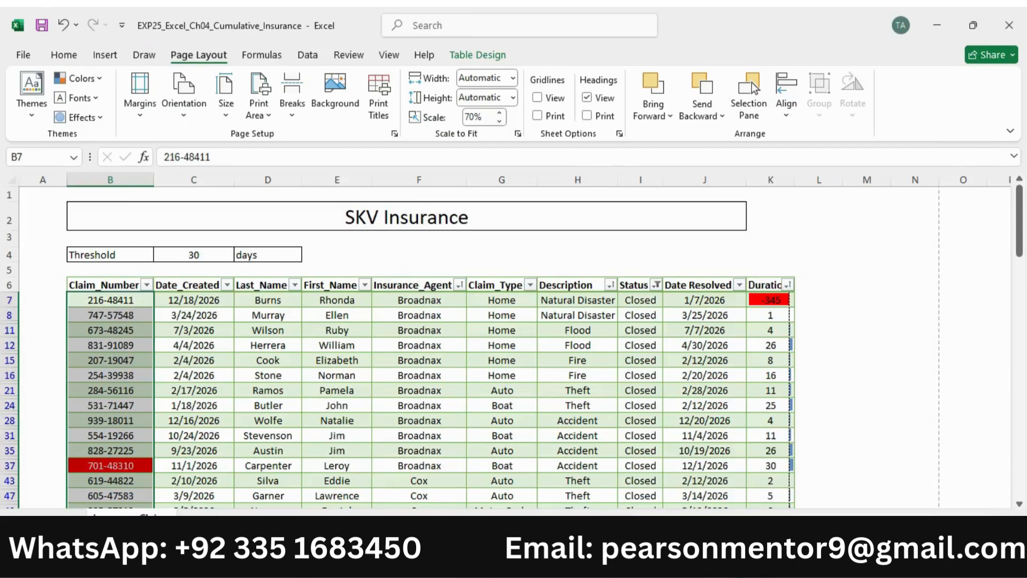
Insert a page break above row 43, where the second insurance agent's claims begin.
{"action": "scroll", "coordinate": [402, 300], "scroll_direction": "down", "scroll_amount": 1}
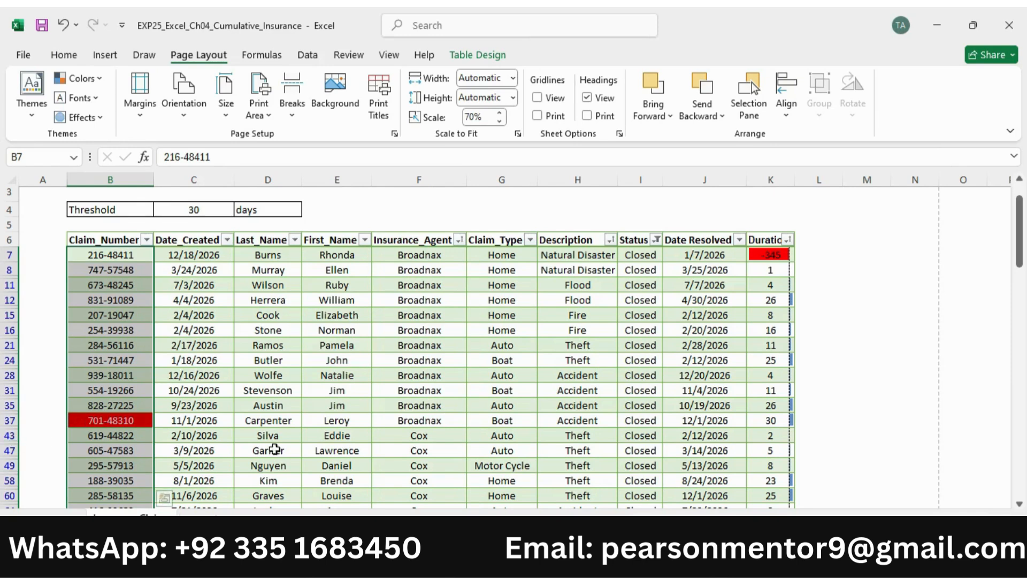
{"action": "left_click_drag", "start_coordinate": [9, 439], "coordinate": [9, 439]}
{"action": "left_click", "coordinate": [9, 436]}
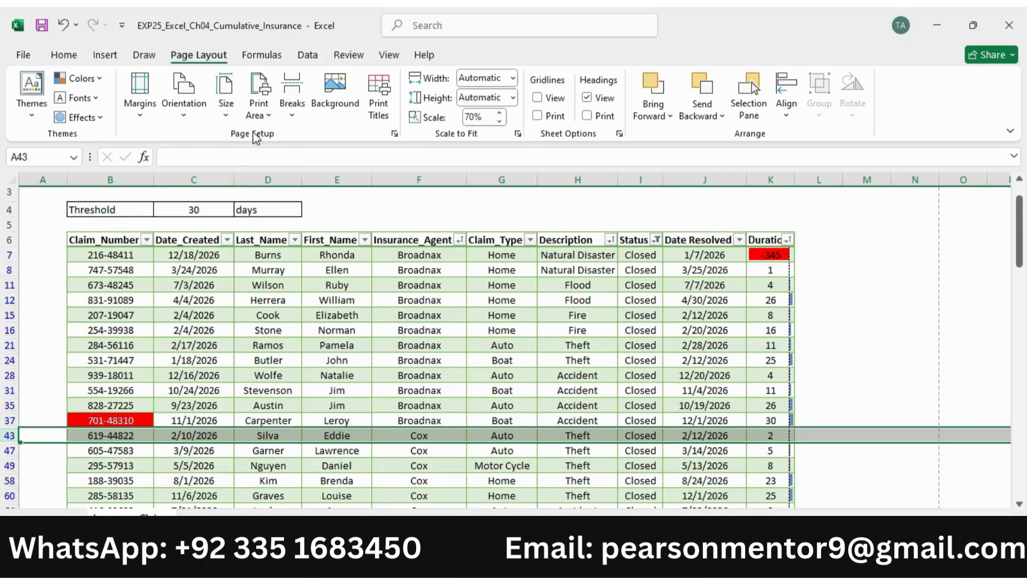
{"action": "left_click", "coordinate": [293, 110]}
{"action": "left_click", "coordinate": [321, 138]}
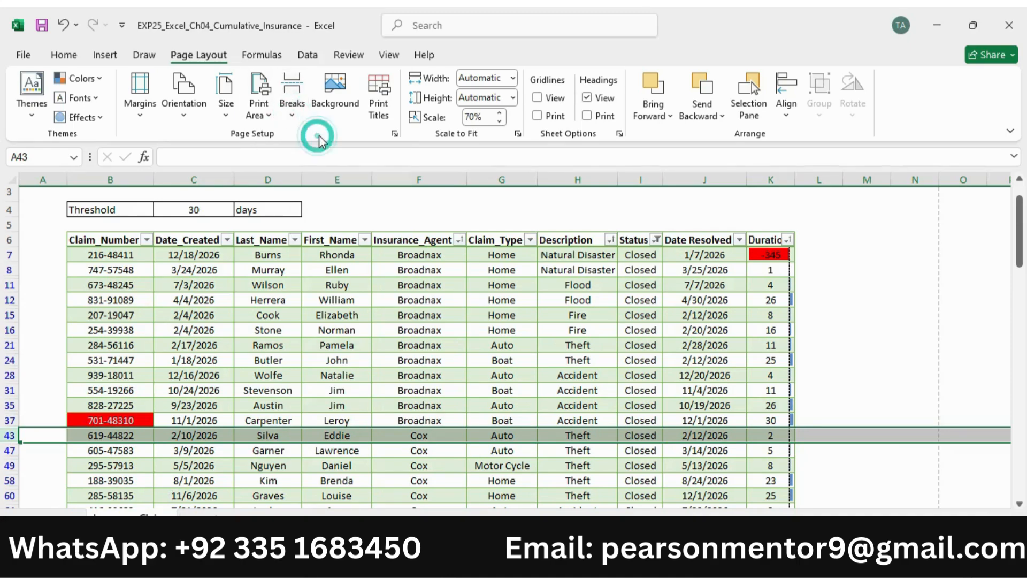
Insert a page break above row 71, where the third insurance agent's claims begin.
{"action": "scroll", "coordinate": [408, 311], "scroll_direction": "down", "scroll_amount": 2}
{"action": "scroll", "coordinate": [408, 311], "scroll_direction": "down", "scroll_amount": 2}
{"action": "scroll", "coordinate": [408, 312], "scroll_direction": "up", "scroll_amount": 4}
{"action": "scroll", "coordinate": [408, 311], "scroll_direction": "down", "scroll_amount": 5}
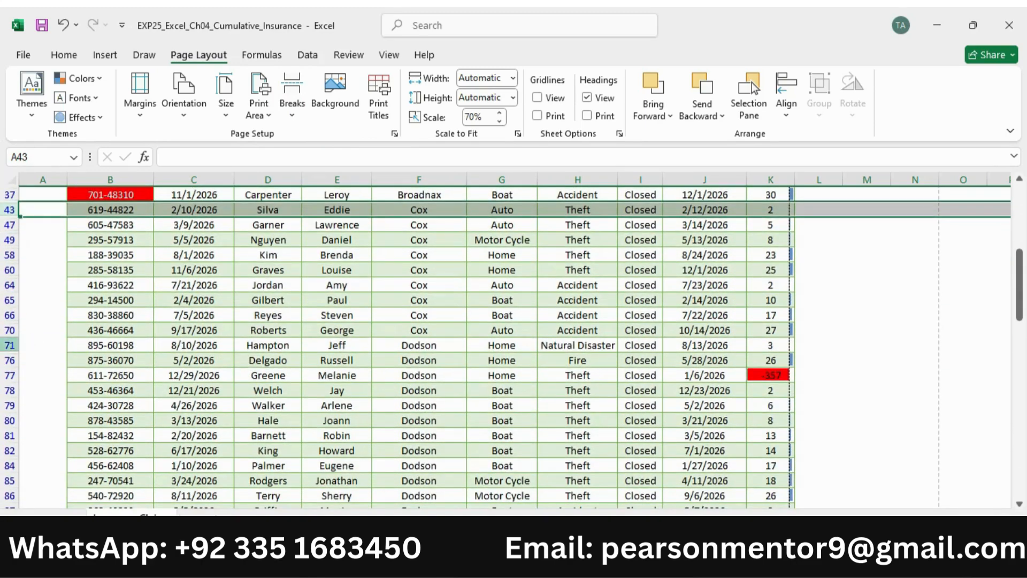
{"action": "left_click", "coordinate": [10, 345]}
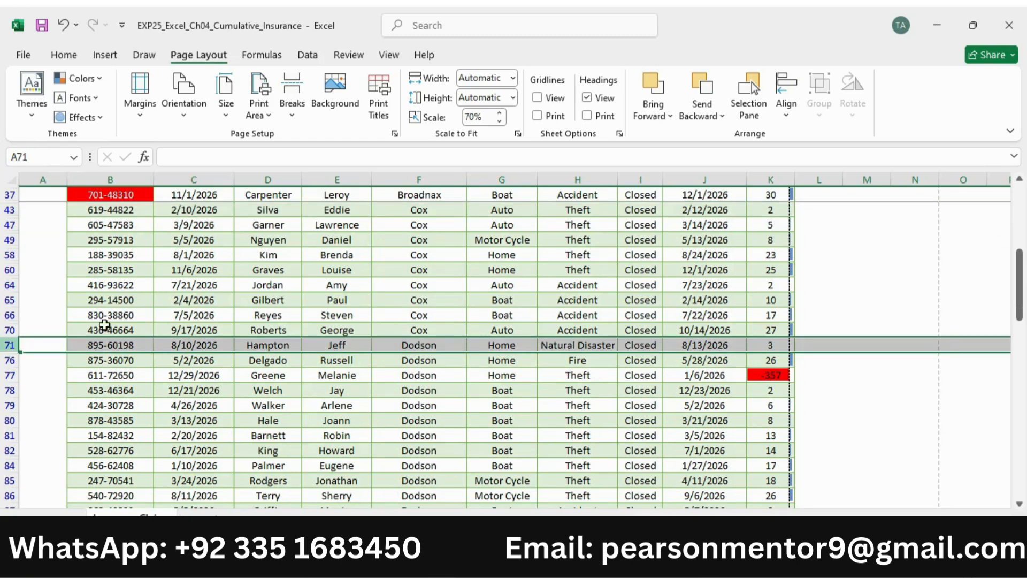
{"action": "left_click", "coordinate": [292, 97]}
{"action": "left_click", "coordinate": [312, 138]}
Insert a page break above row 99, where the fourth insurance agent's claims begin.
{"action": "scroll", "coordinate": [462, 336], "scroll_direction": "down", "scroll_amount": 4}
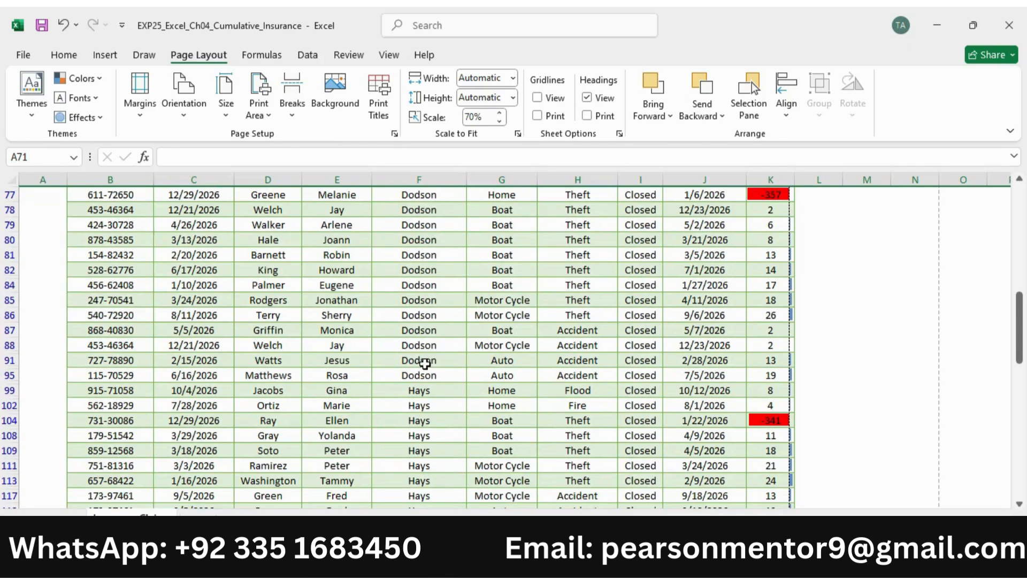
{"action": "scroll", "coordinate": [425, 363], "scroll_direction": "down", "scroll_amount": 2}
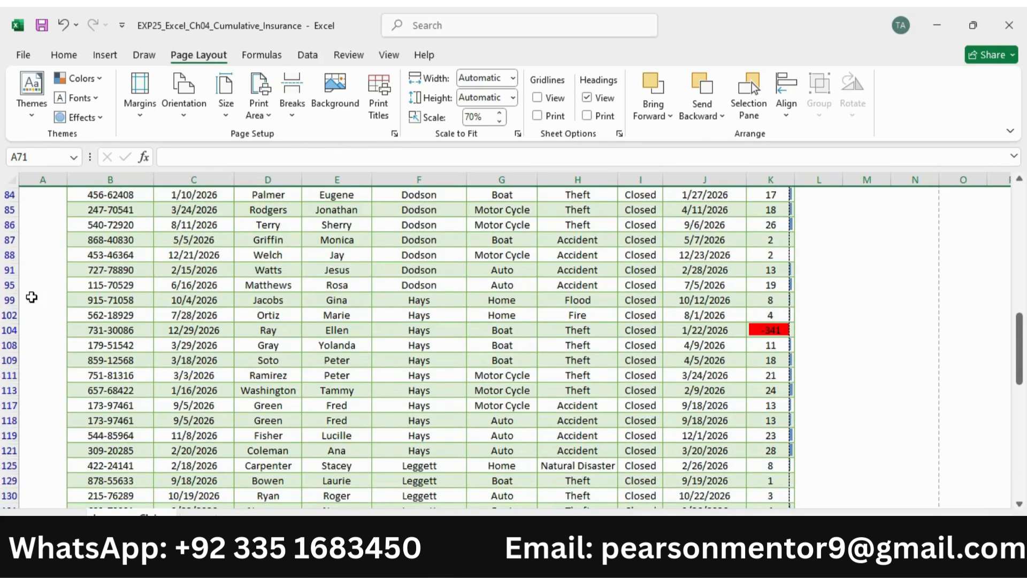
{"action": "left_click", "coordinate": [10, 300]}
{"action": "left_click", "coordinate": [292, 109]}
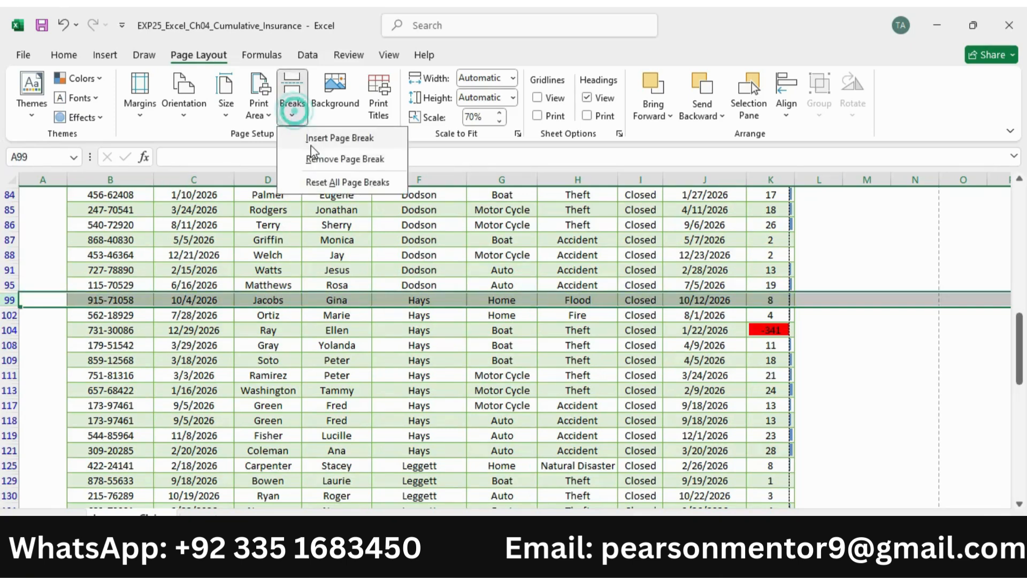
{"action": "left_click", "coordinate": [313, 145]}
Insert a page break above row 125, where the fifth insurance agent's claims begin.
{"action": "scroll", "coordinate": [394, 271], "scroll_direction": "down", "scroll_amount": 3}
{"action": "scroll", "coordinate": [395, 272], "scroll_direction": "down", "scroll_amount": 2}
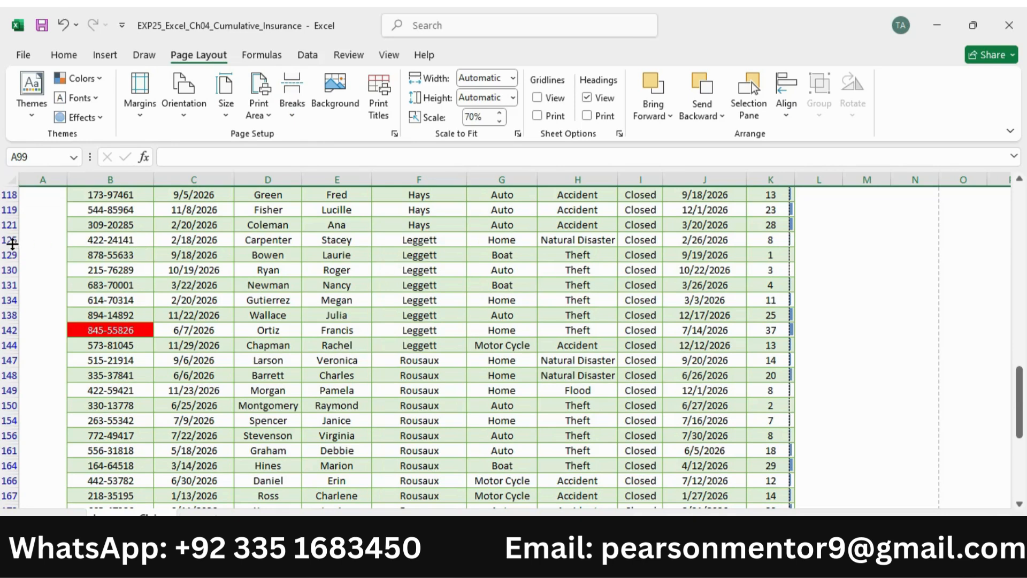
{"action": "left_click", "coordinate": [9, 240]}
{"action": "left_click", "coordinate": [287, 118]}
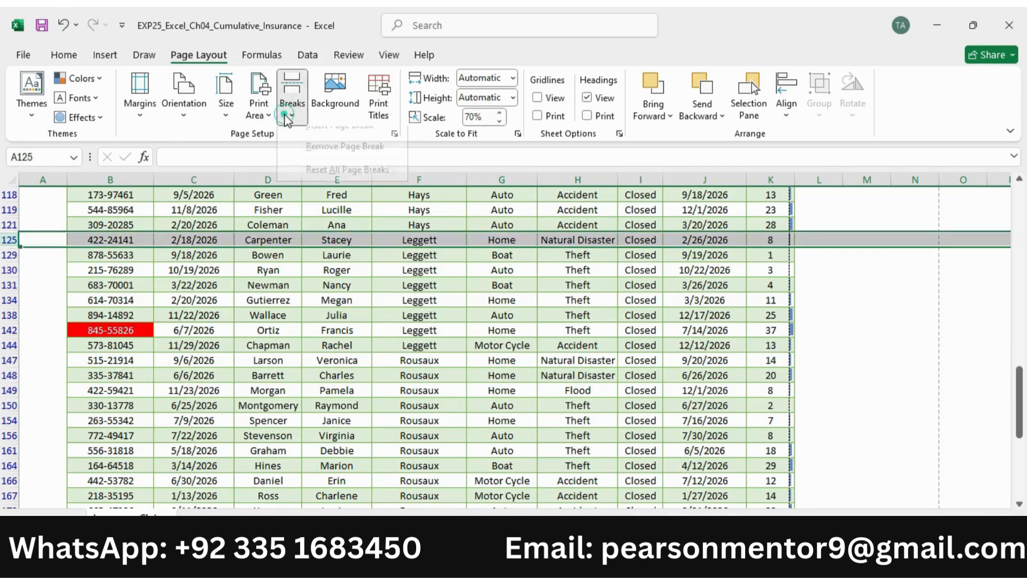
{"action": "left_click", "coordinate": [321, 138]}
Insert a page break above row 147, where the sixth insurance agent's claims begin.
{"action": "scroll", "coordinate": [481, 275], "scroll_direction": "down", "scroll_amount": 3}
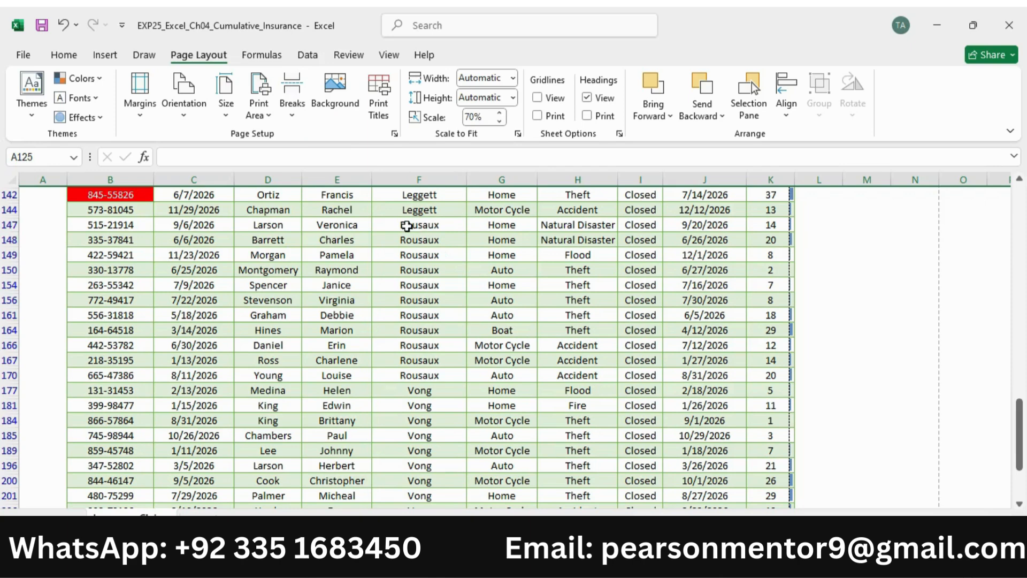
{"action": "left_click", "coordinate": [11, 225]}
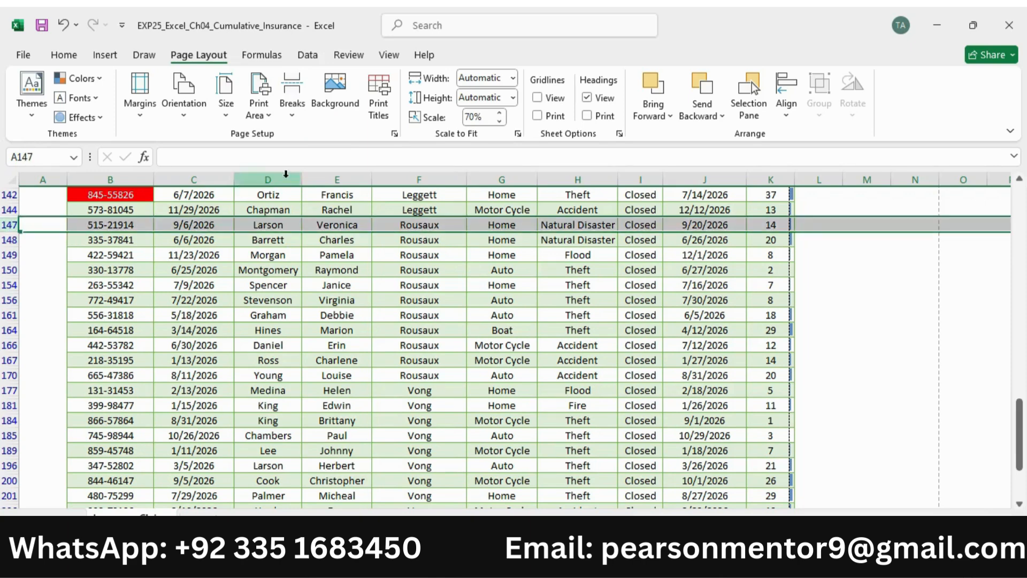
{"action": "left_click", "coordinate": [292, 101]}
{"action": "left_click", "coordinate": [307, 137]}
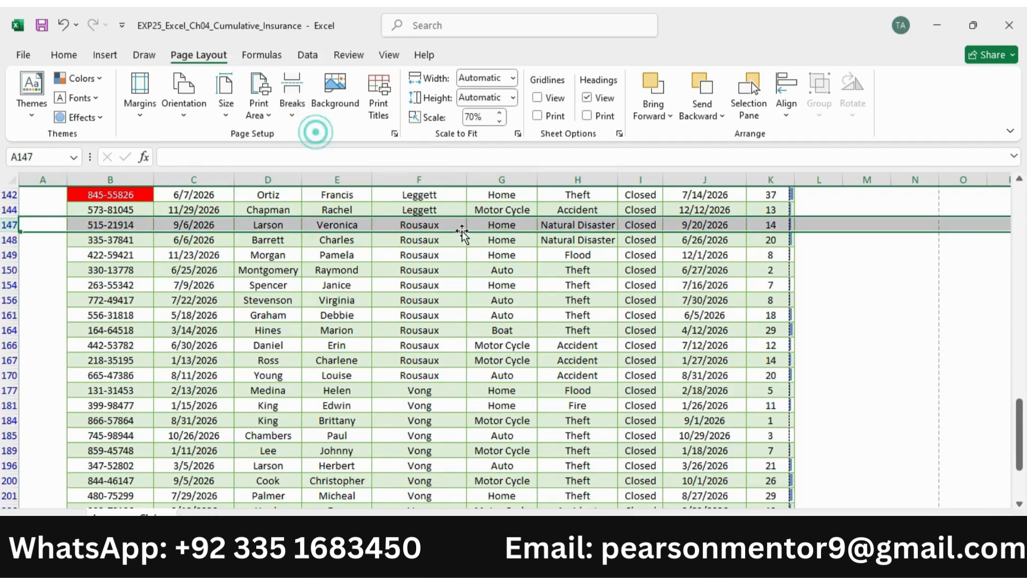
Insert a page break above row 177, where the last insurance agent's claims begin.
{"action": "scroll", "coordinate": [488, 280], "scroll_direction": "down", "scroll_amount": 2}
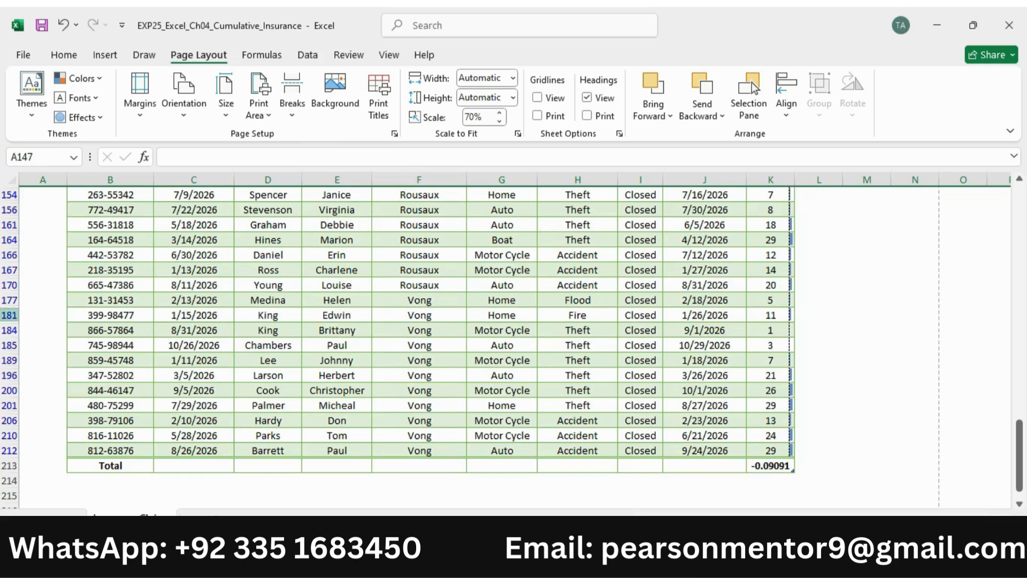
{"action": "left_click", "coordinate": [10, 303]}
{"action": "left_click", "coordinate": [293, 113]}
{"action": "left_click", "coordinate": [323, 138]}
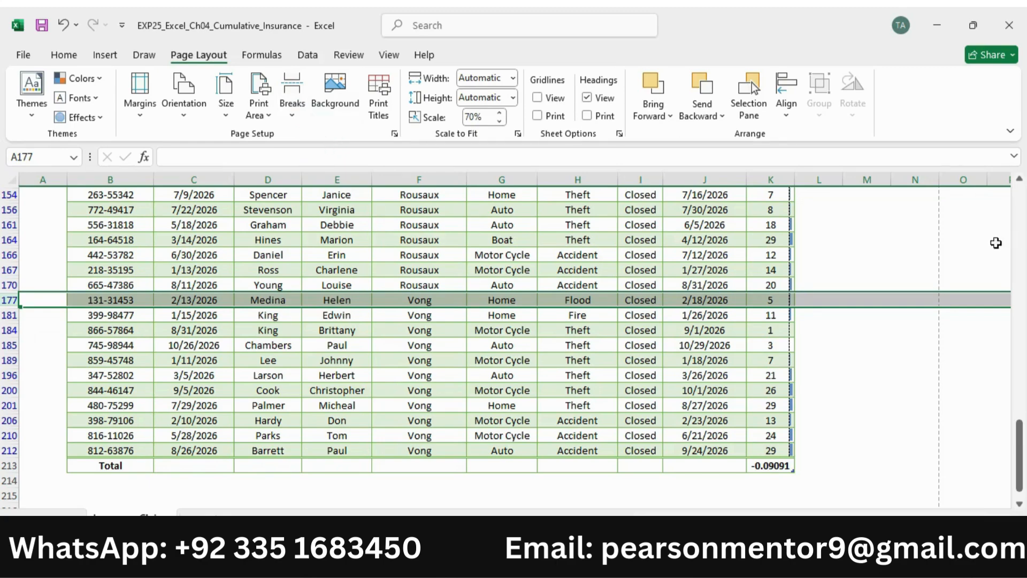
Review every page in the print preview to check the page division by insurance agent, and return to the worksheet's first rows.
{"action": "scroll", "coordinate": [539, 236], "scroll_direction": "up", "scroll_amount": 15}
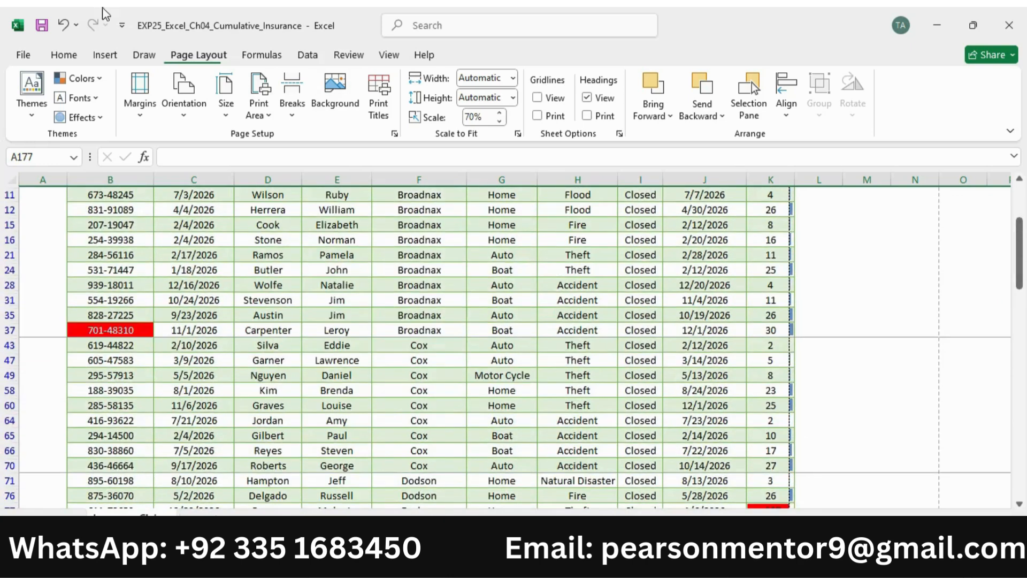
{"action": "left_click", "coordinate": [21, 56]}
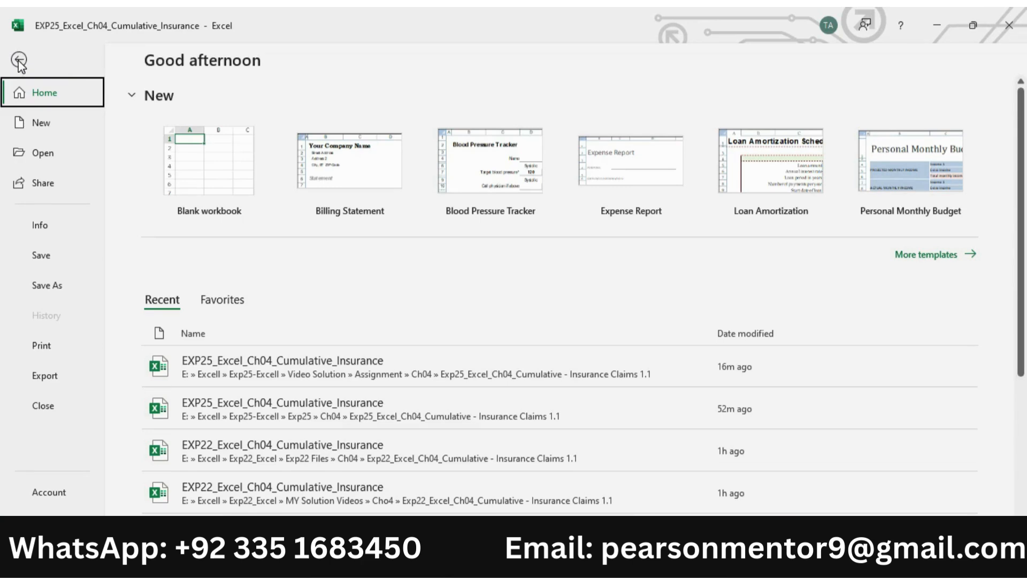
{"action": "left_click", "coordinate": [19, 61]}
{"action": "left_click", "coordinate": [18, 60]}
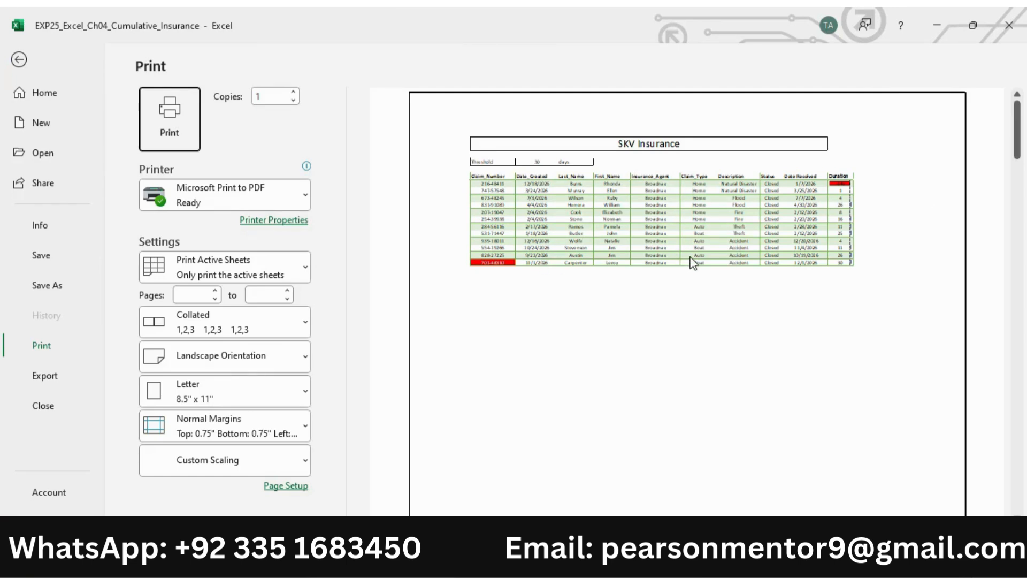
{"action": "scroll", "coordinate": [728, 226], "scroll_direction": "down", "scroll_amount": 2}
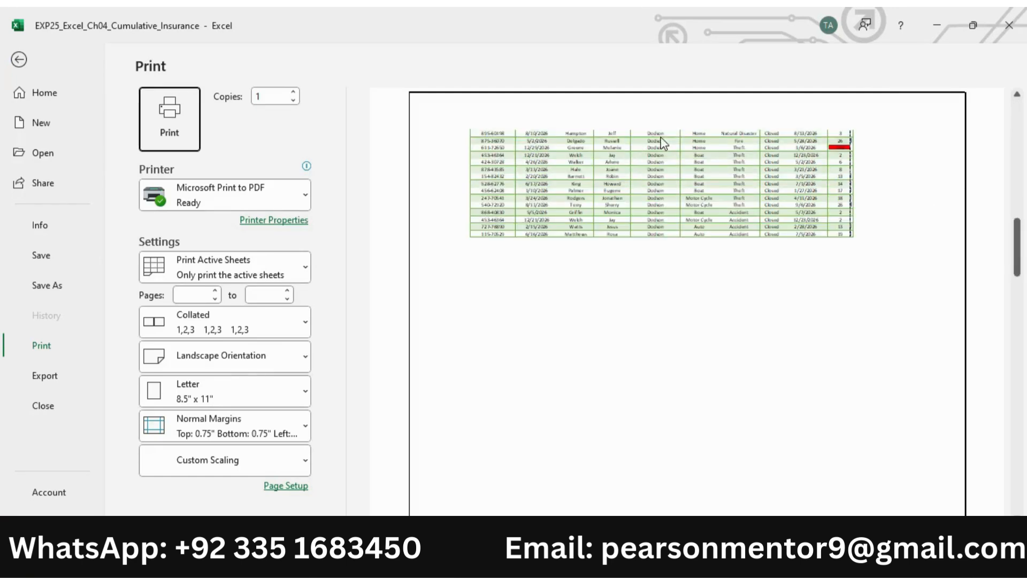
{"action": "scroll", "coordinate": [691, 262], "scroll_direction": "down", "scroll_amount": 2}
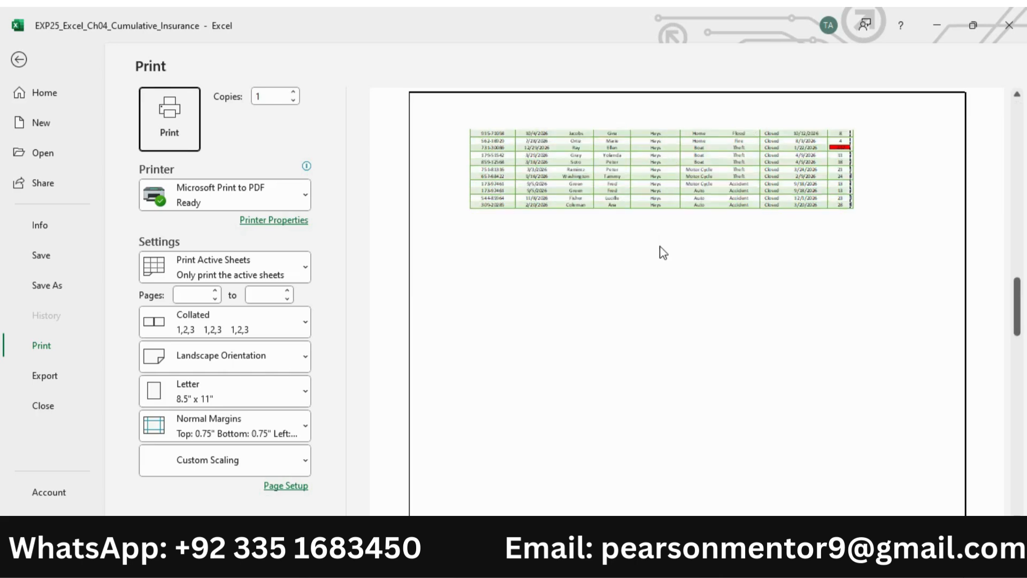
{"action": "scroll", "coordinate": [701, 214], "scroll_direction": "down", "scroll_amount": 1}
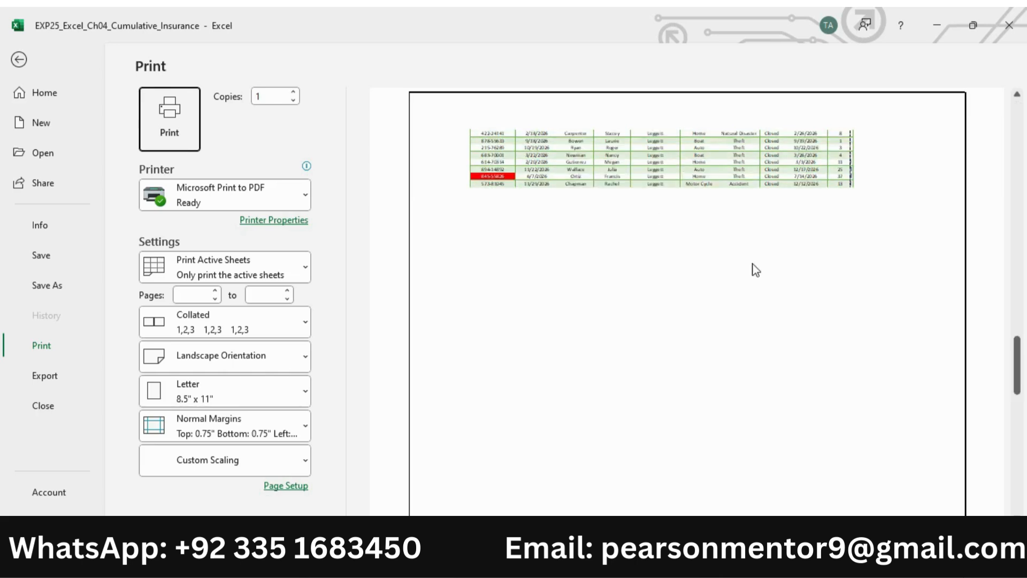
{"action": "scroll", "coordinate": [755, 270], "scroll_direction": "down", "scroll_amount": 2}
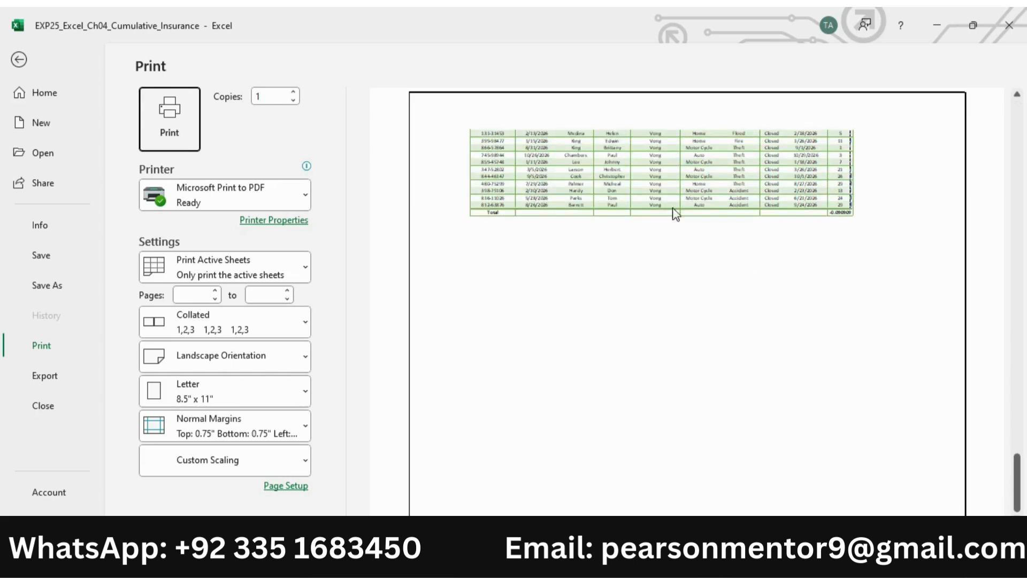
{"action": "left_click", "coordinate": [19, 59]}
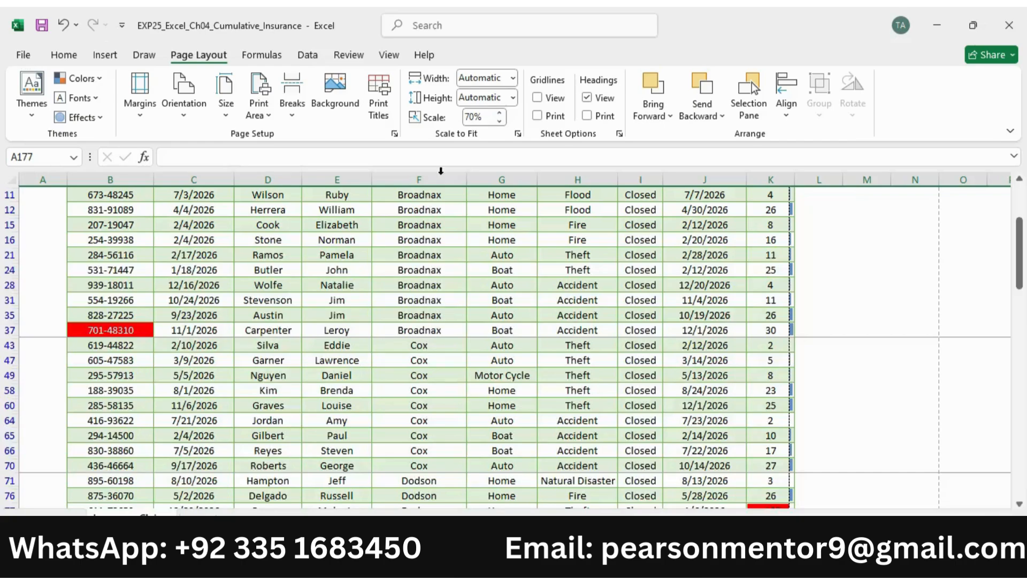
{"action": "left_click_drag", "start_coordinate": [1019, 260], "coordinate": [1020, 225]}
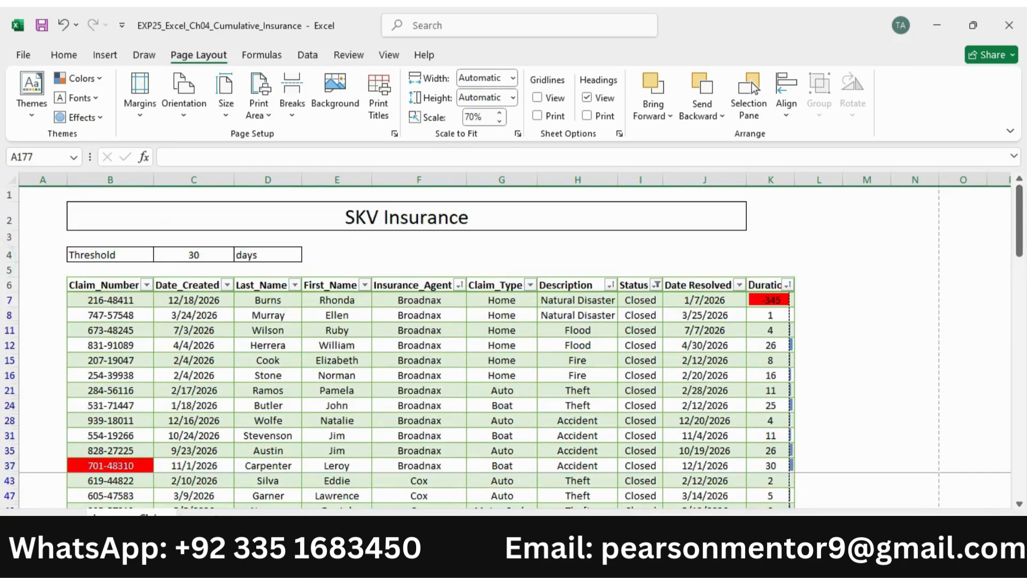